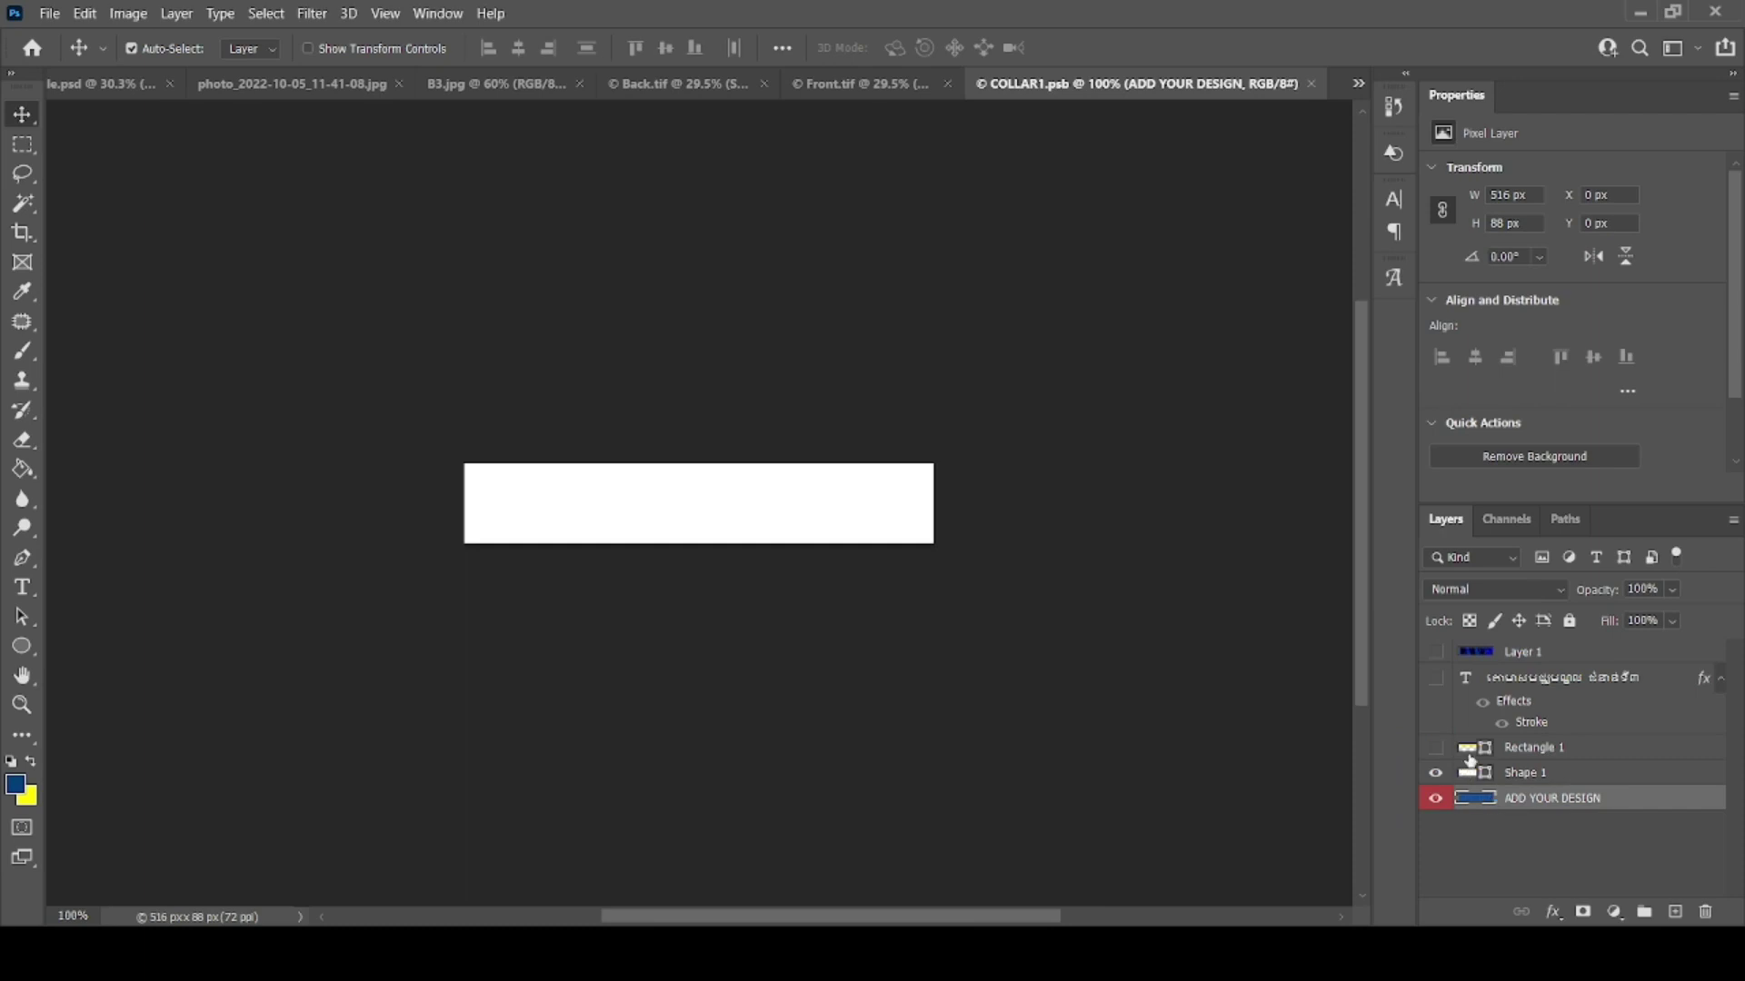
Step: Duplicate the hidden yellow Rectangle 1 stripe in the collar artwork and show the copy
{"action": "left_click", "coordinate": [1469, 761]}
{"action": "scroll", "coordinate": [1464, 731], "scroll_direction": "down", "scroll_amount": 1}
{"action": "right_click", "coordinate": [1465, 727]}
{"action": "left_click", "coordinate": [1552, 732]}
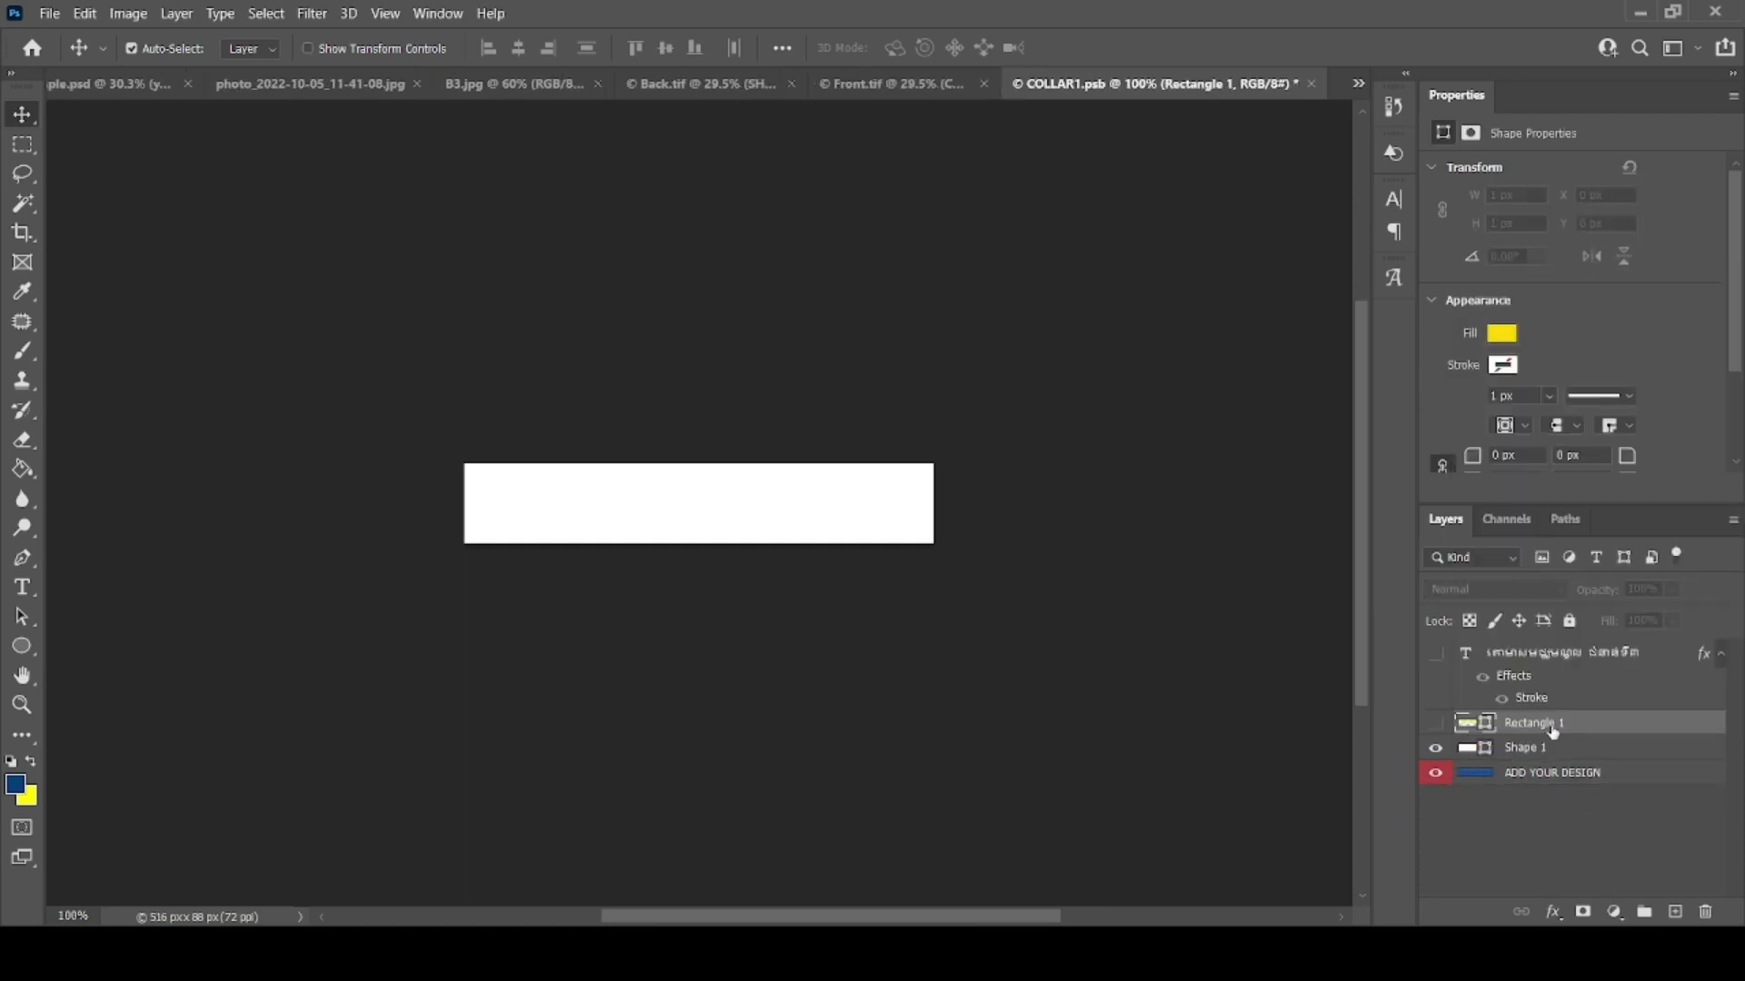
{"action": "left_click", "coordinate": [1436, 724]}
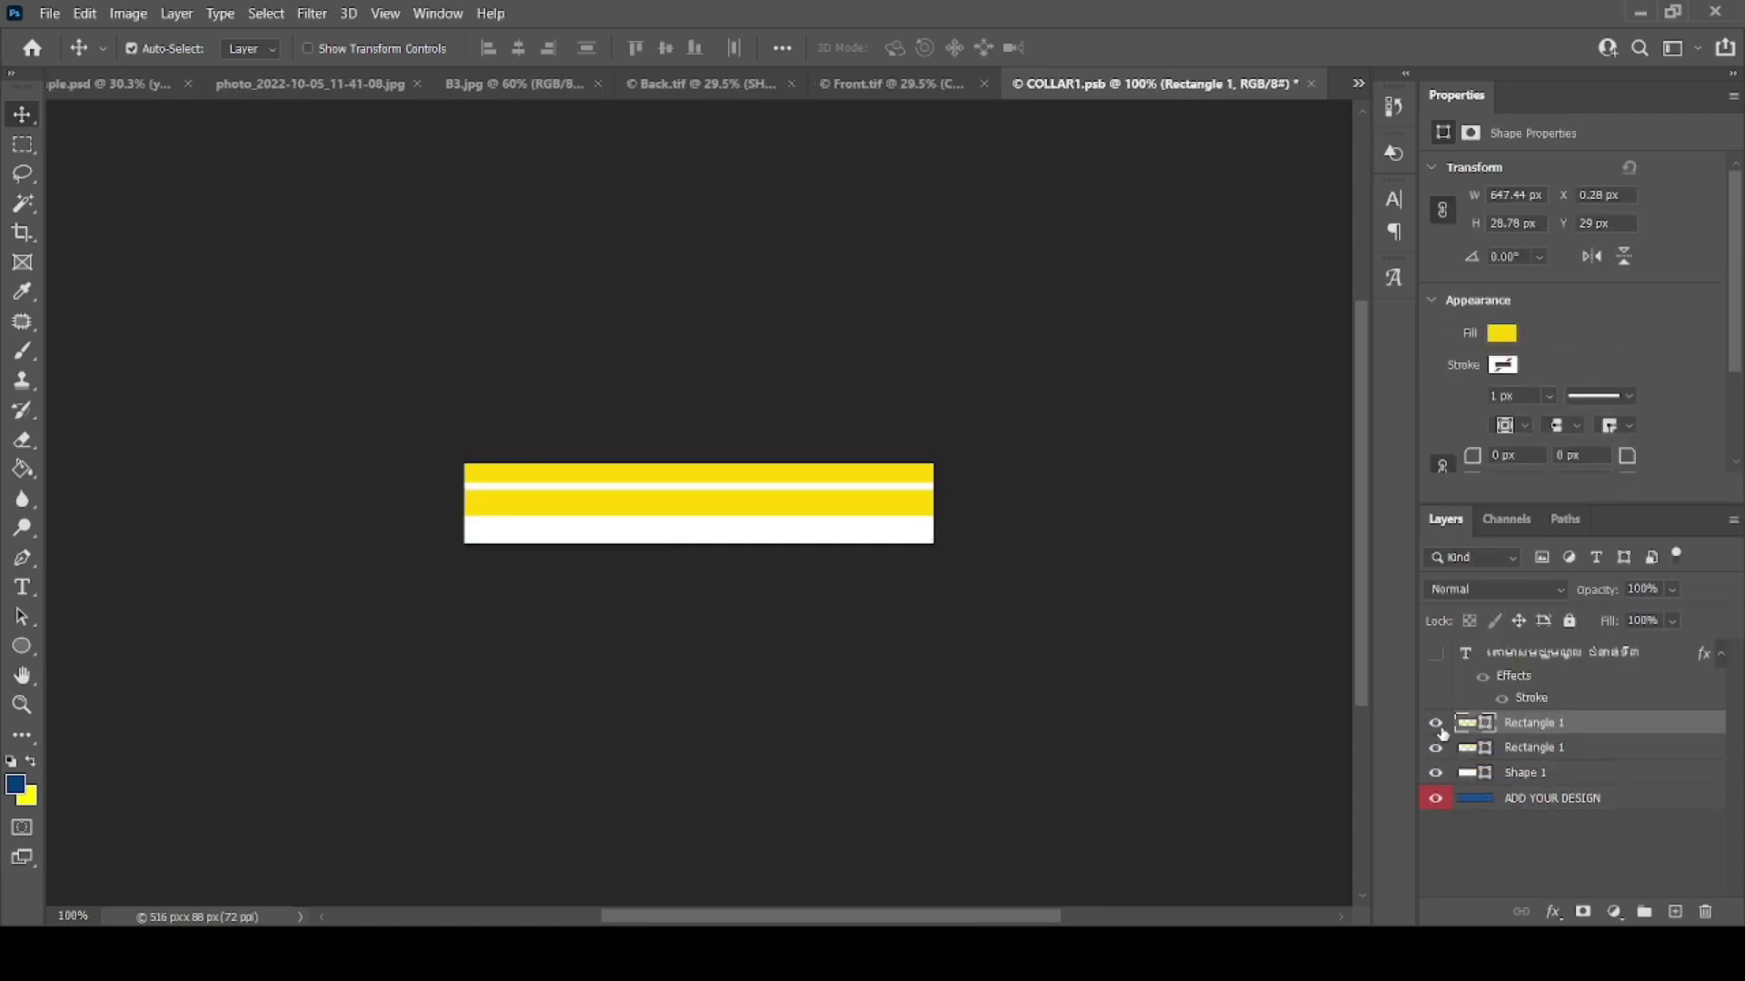
Step: Move the yellow stripe copy to the collar artwork's lower edge and change its fill to dark blue
{"action": "left_click_drag", "start_coordinate": [655, 507], "coordinate": [635, 533]}
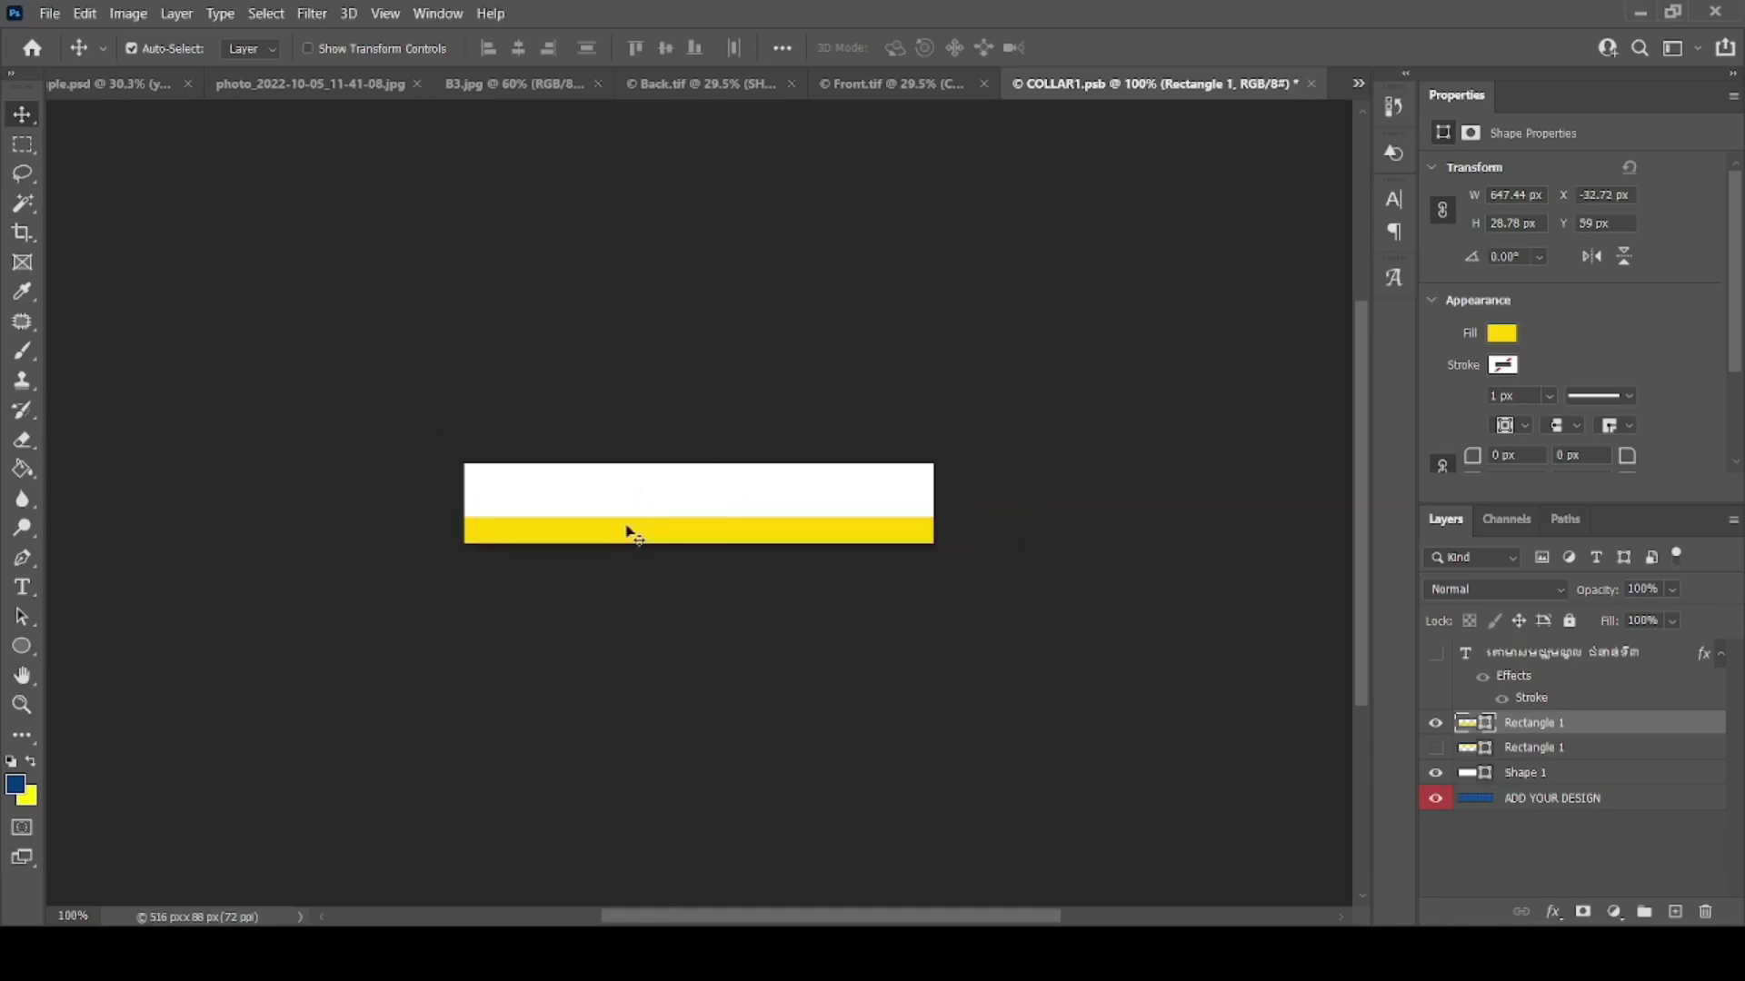
{"action": "double_click", "coordinate": [1471, 727]}
{"action": "left_click", "coordinate": [646, 518]}
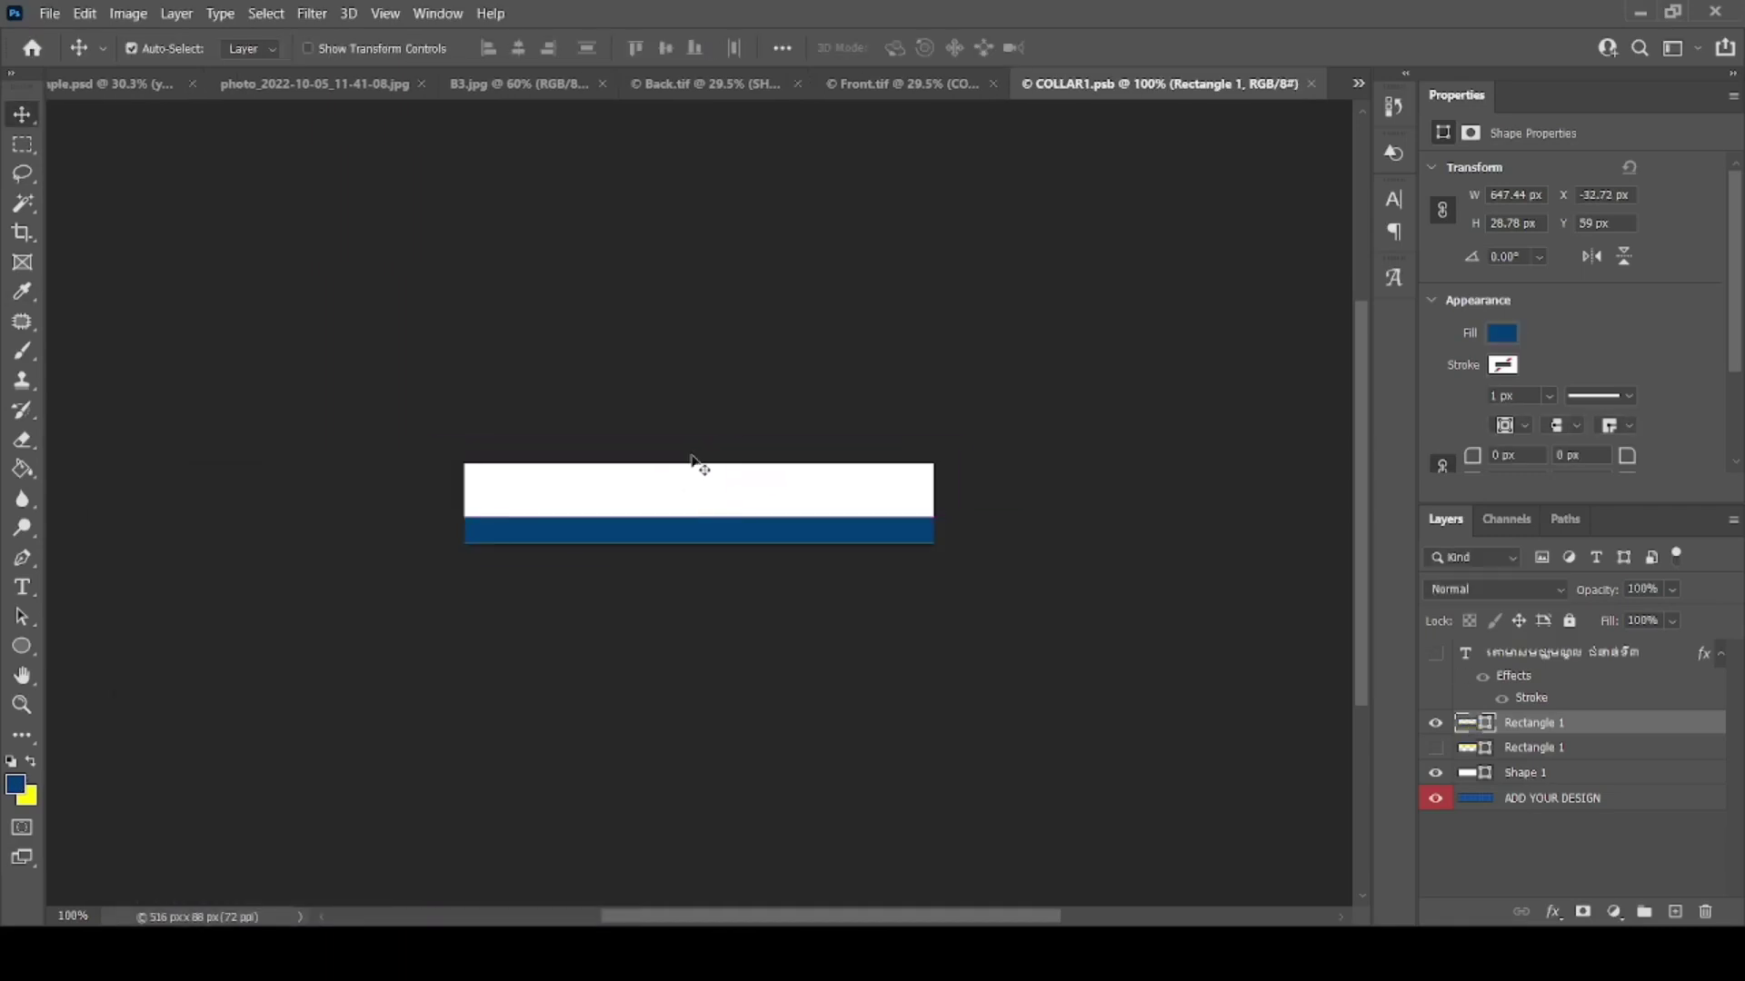
Step: Duplicate the blue stripe and reshape the copy into a narrow upright band across the collar artwork's left end
{"action": "scroll", "coordinate": [705, 530], "scroll_direction": "up", "scroll_amount": 5}
{"action": "left_click_drag", "start_coordinate": [724, 575], "coordinate": [721, 219]}
{"action": "left_click_drag", "start_coordinate": [1086, 118], "coordinate": [1351, 93]}
{"action": "scroll", "coordinate": [853, 516], "scroll_direction": "up", "scroll_amount": 2}
{"action": "key", "text": "ctrl+j"}
{"action": "key", "text": "ctrl+t"}
{"action": "scroll", "coordinate": [282, 534], "scroll_direction": "down", "scroll_amount": 2}
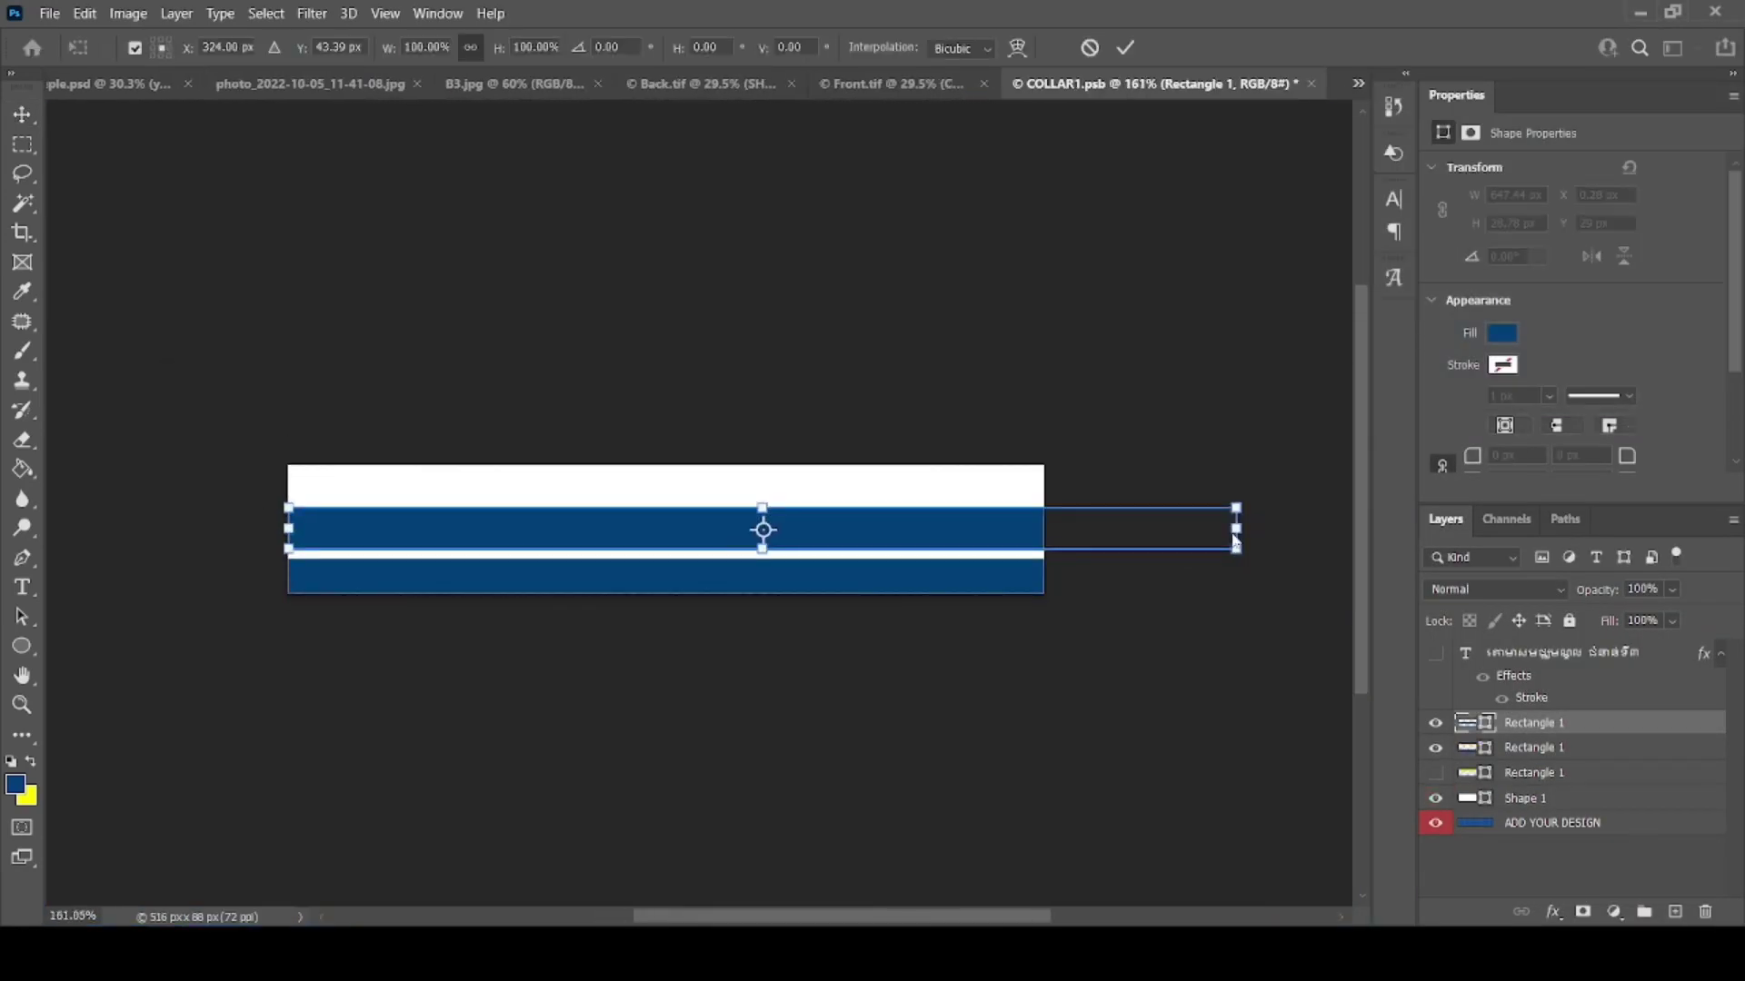
{"action": "left_click_drag", "start_coordinate": [1235, 531], "coordinate": [332, 524]}
{"action": "key", "text": "Return"}
{"action": "key", "text": "ctrl+t"}
{"action": "key", "text": "Return"}
Step: Save COLLAR1.psb and float its window beside the Front.tif mockup to compare the collar
{"action": "key", "text": "ctrl+s"}
{"action": "key", "text": "ctrl+shift+Tab"}
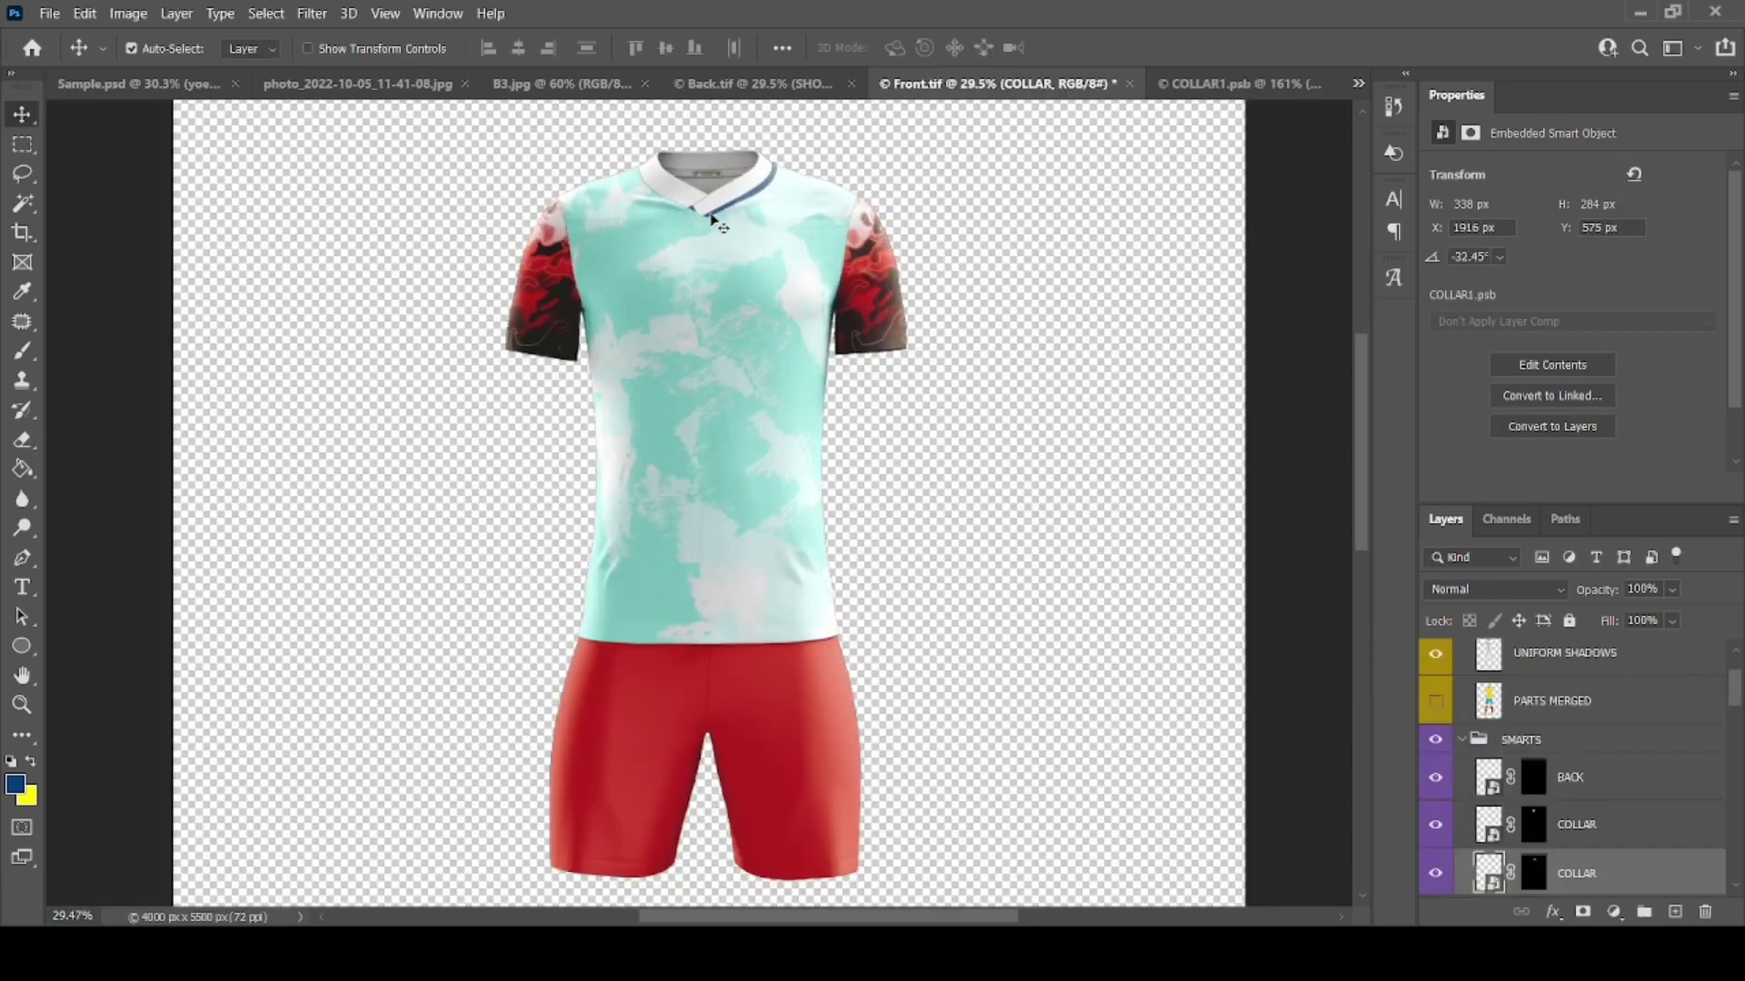
{"action": "left_click_drag", "start_coordinate": [1246, 87], "coordinate": [1038, 221]}
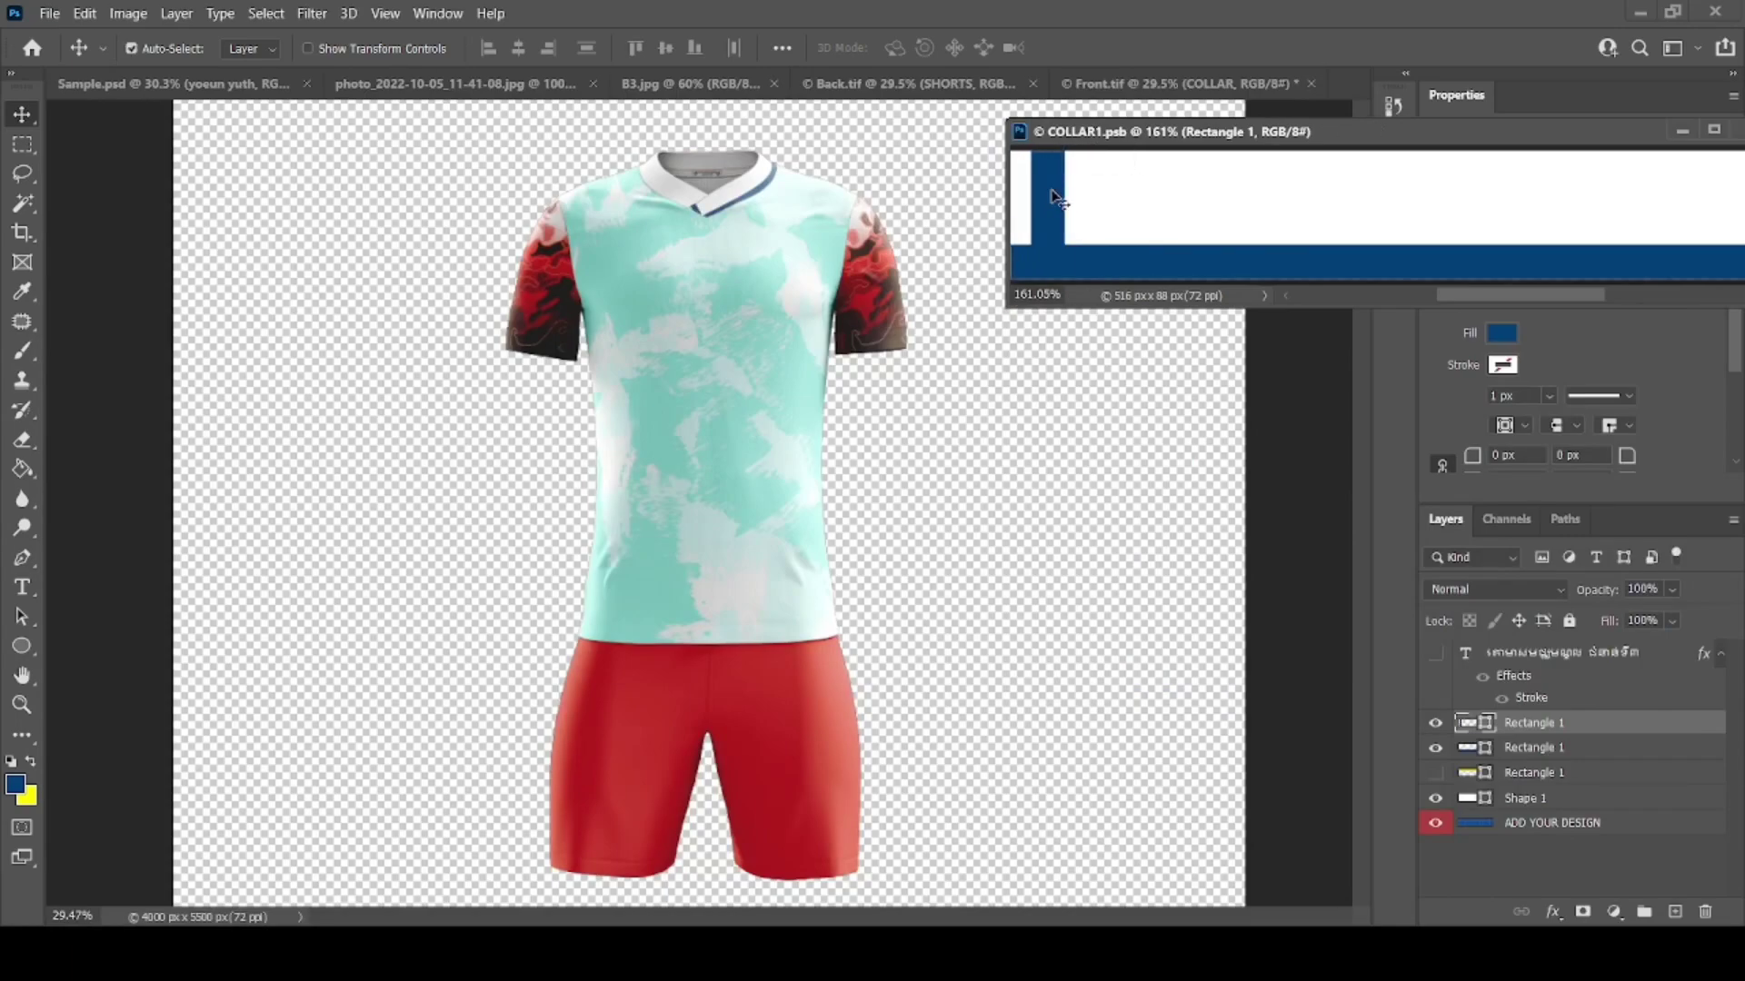
Step: Tilt the narrow blue band in COLLAR1.psb so its upper end leans to the left
{"action": "key", "text": "ctrl+t"}
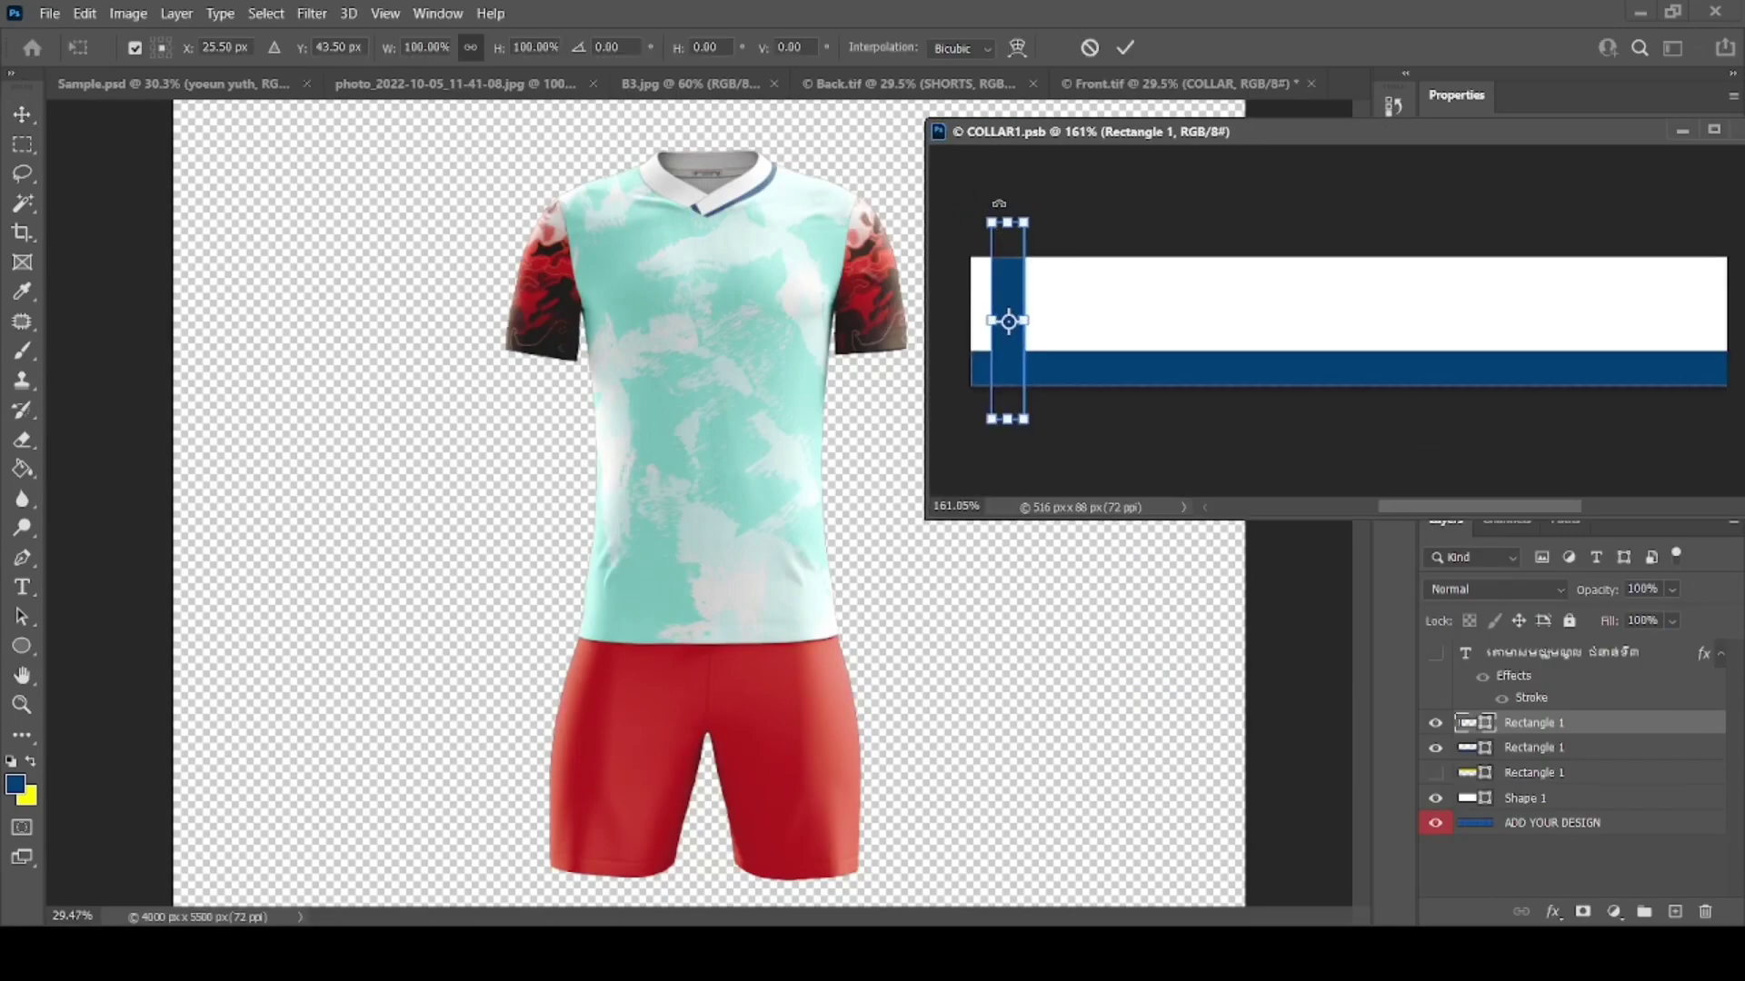
{"action": "key", "text": "Return"}
{"action": "key", "text": "ctrl+t"}
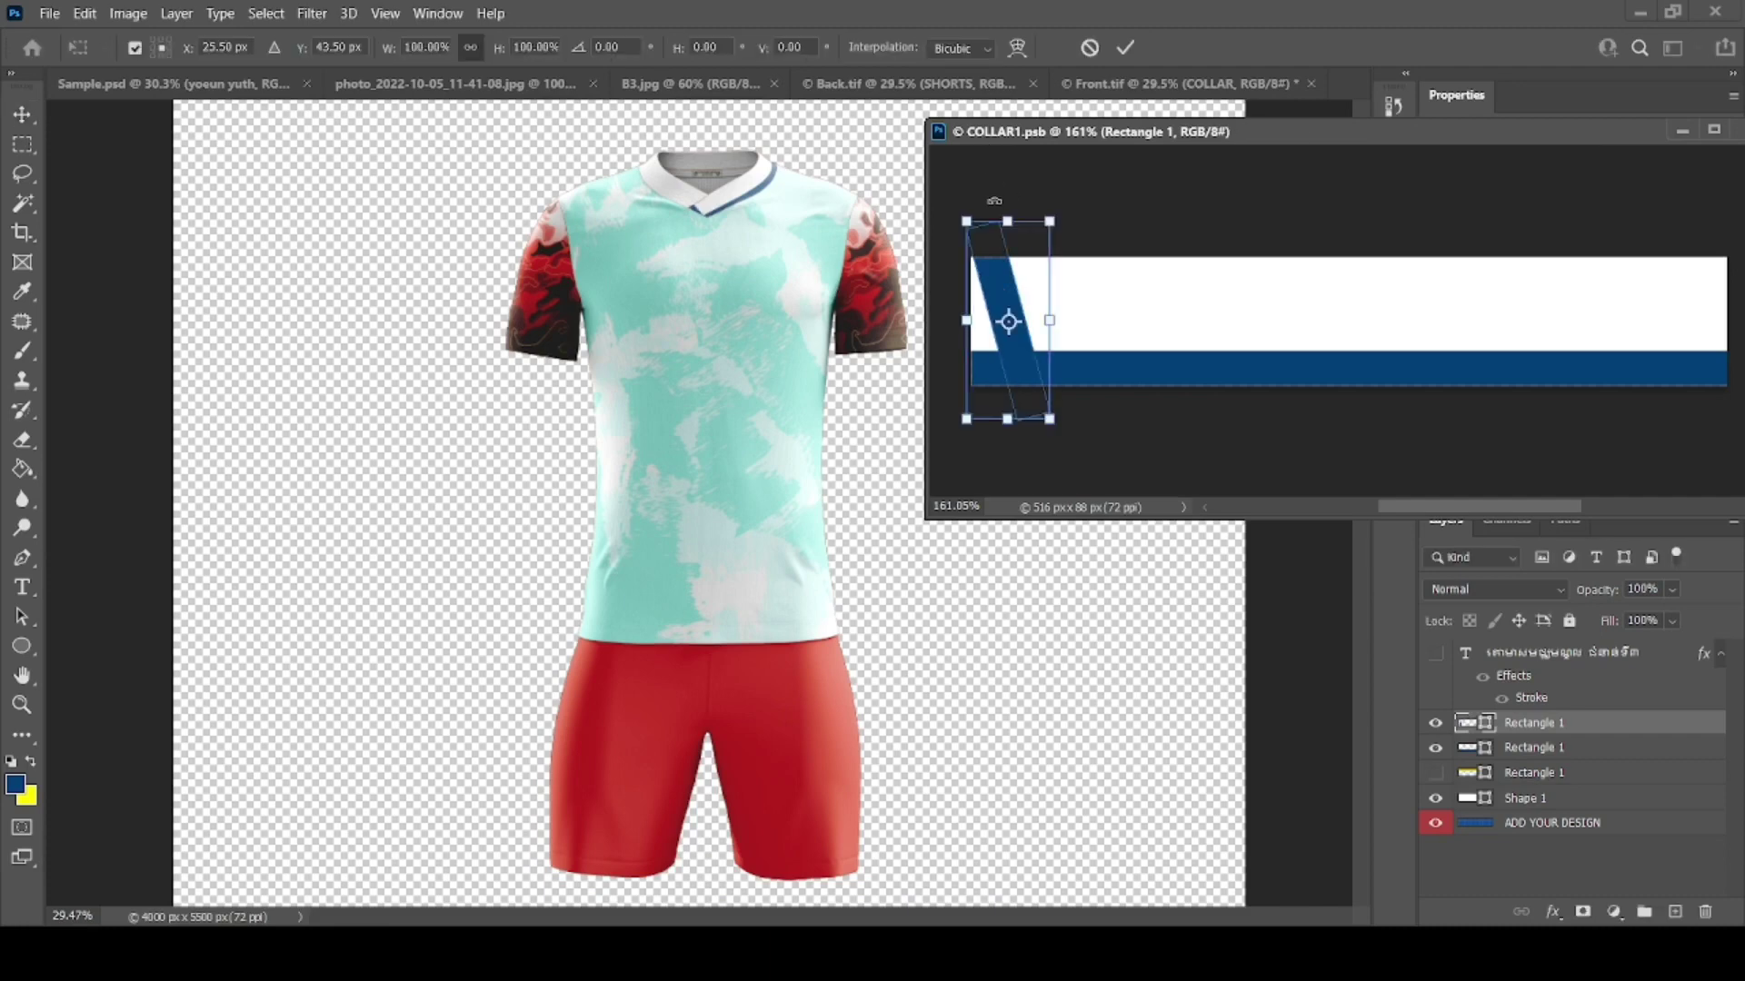
{"action": "key", "text": "Return"}
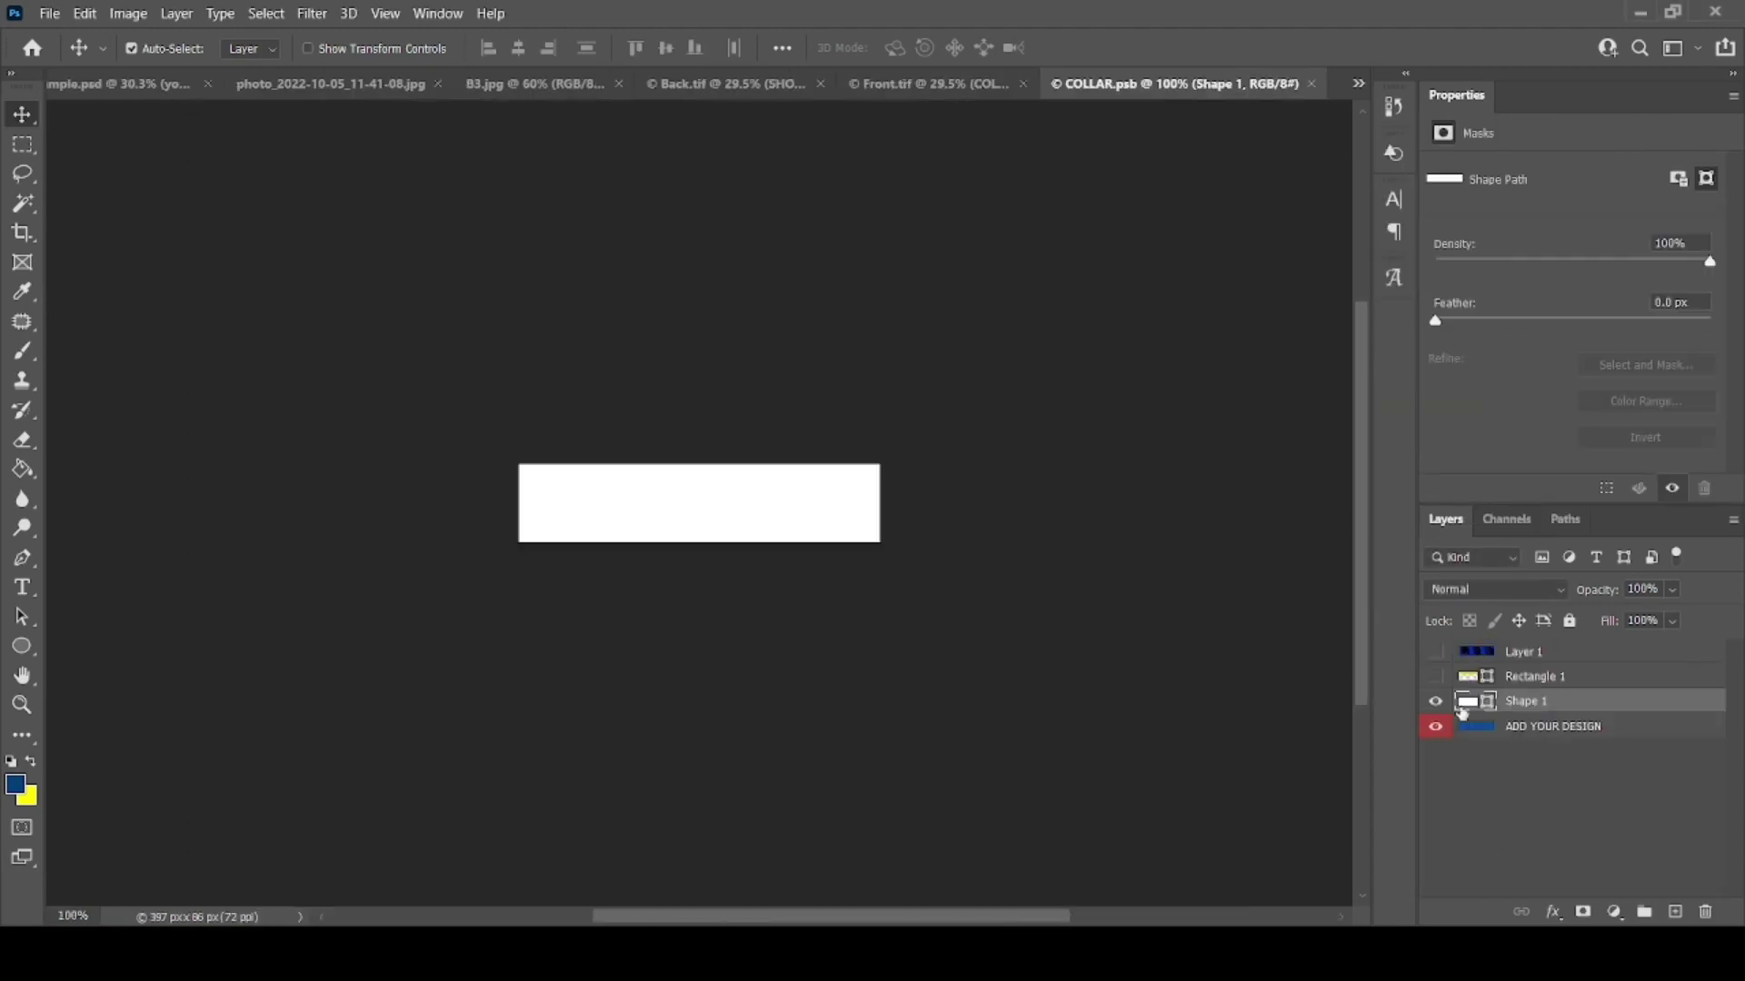
Step: Position the two copied blue stripes at the lower left of COLLAR.psb and check the collar on Front.tif
{"action": "left_click", "coordinate": [1435, 707]}
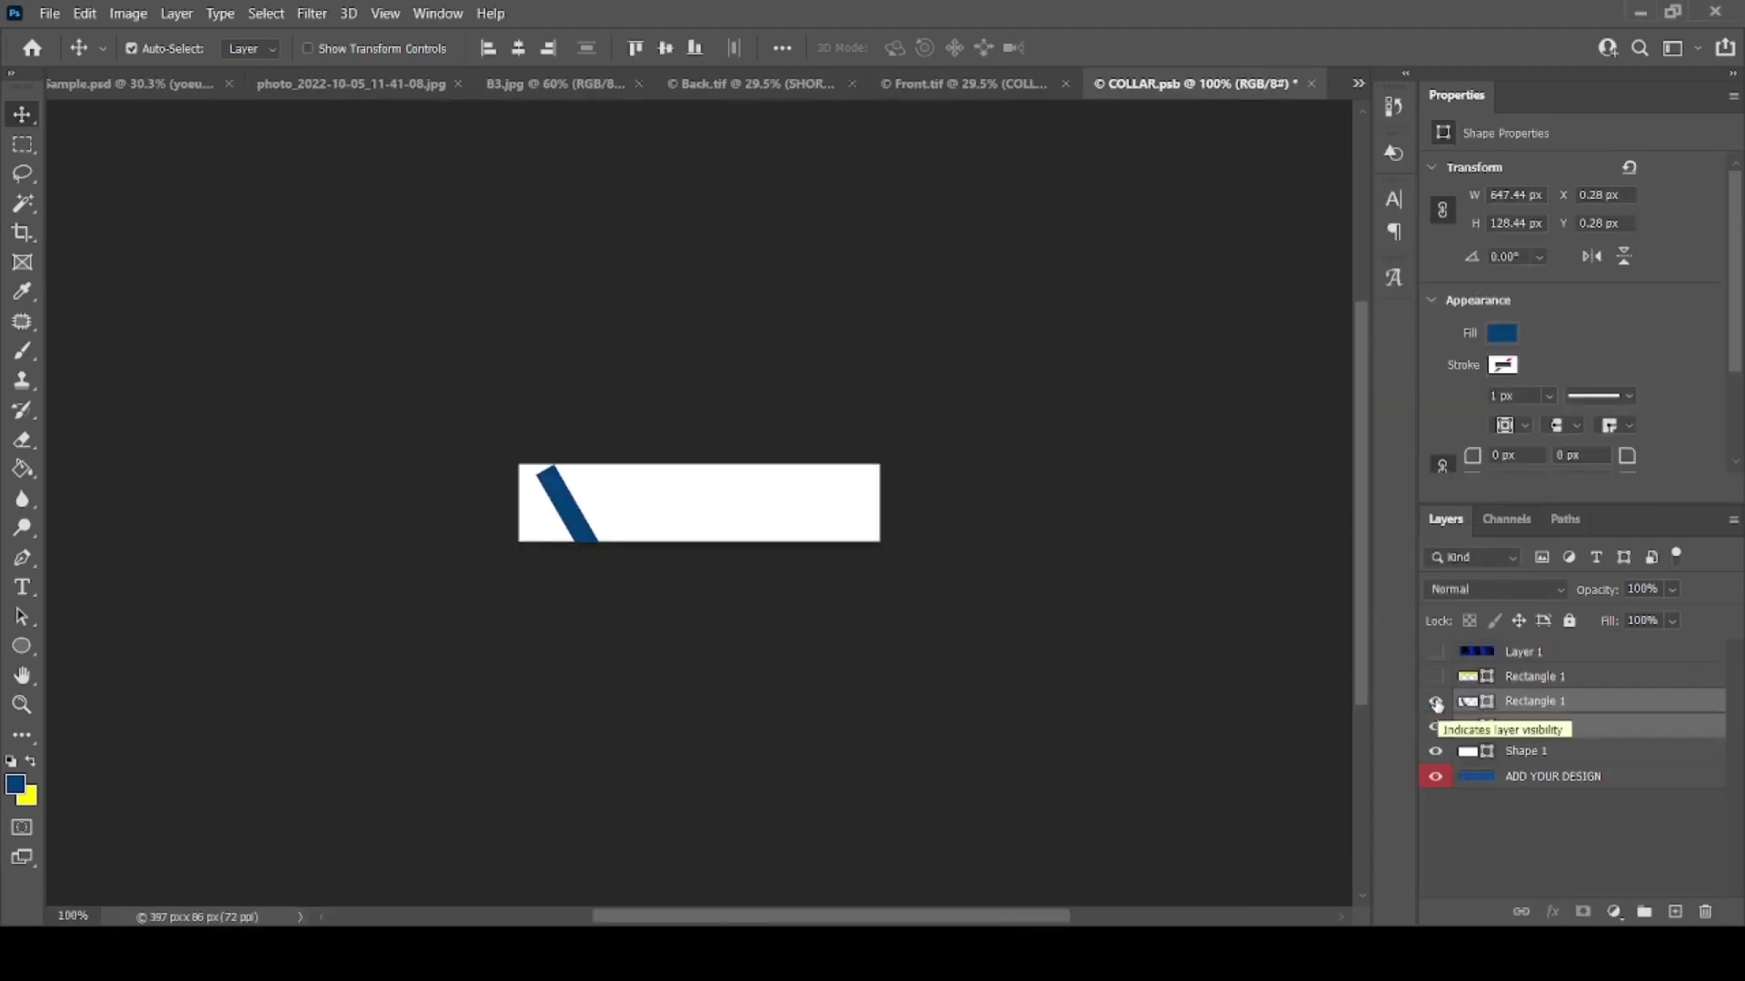
{"action": "key", "text": "ctrl+t"}
{"action": "left_click_drag", "start_coordinate": [676, 529], "coordinate": [647, 502]}
{"action": "key", "text": "Return"}
{"action": "left_click", "coordinate": [923, 80]}
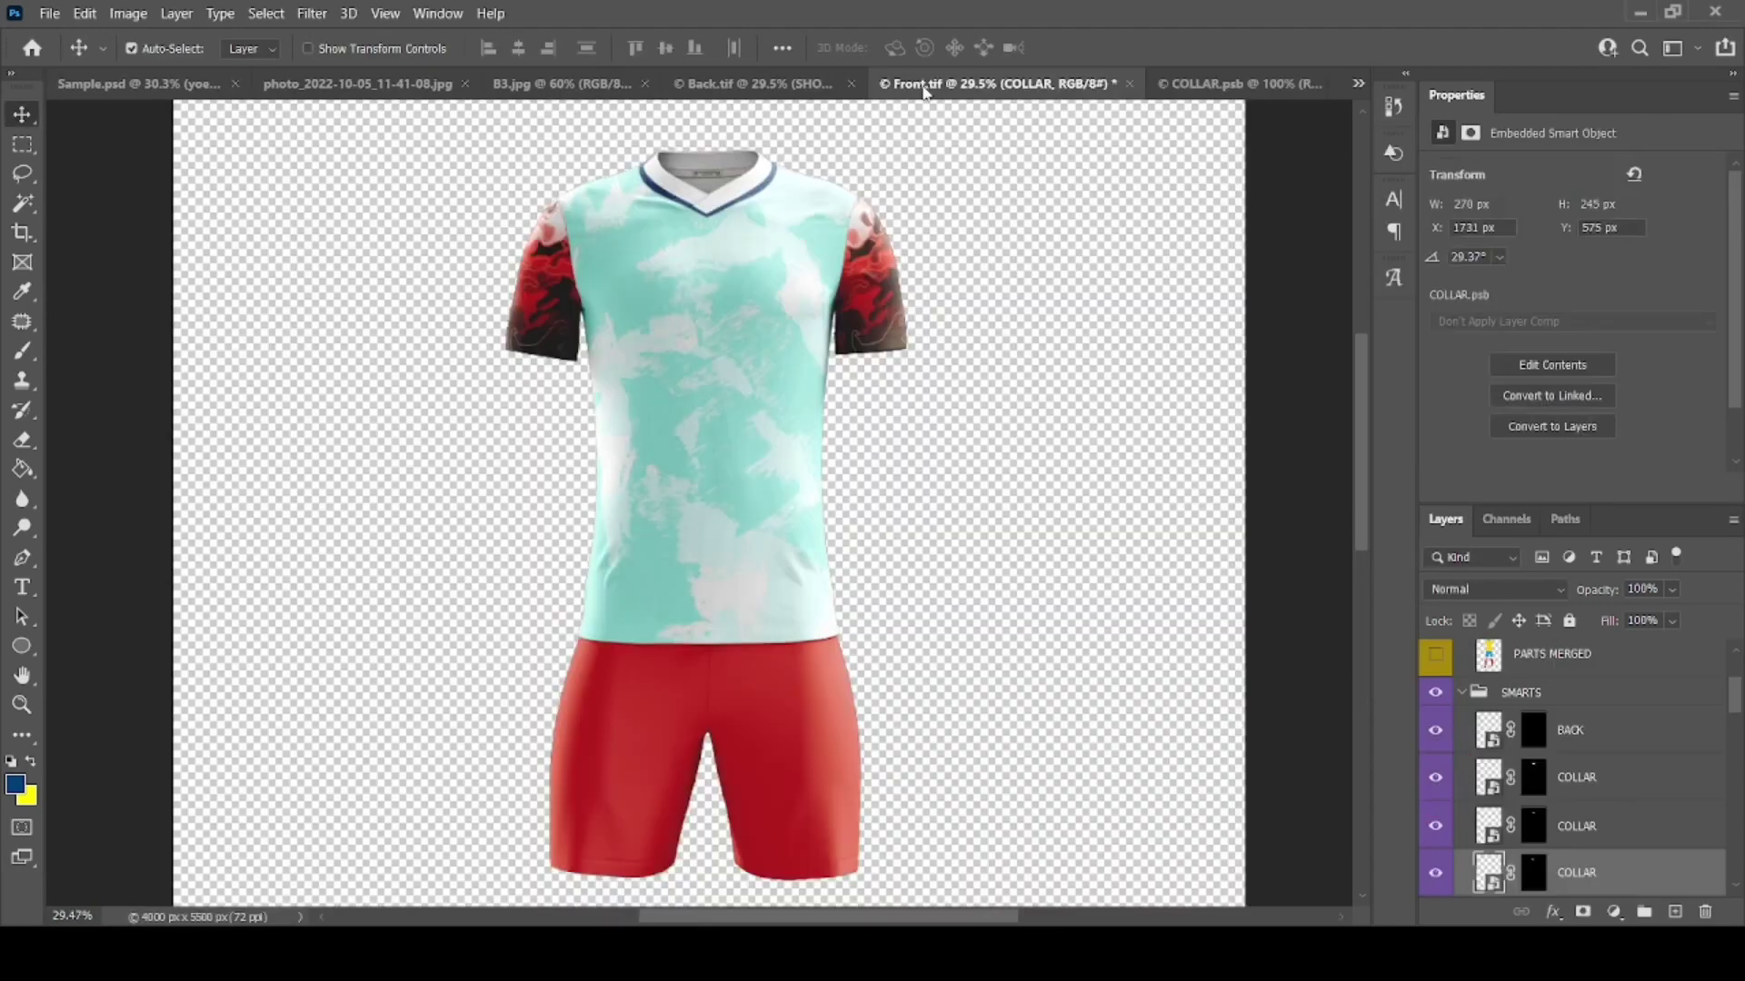
Step: Float COLLAR.psb beside the mockup and delete its slanted blue band, keeping the horizontal stripe
{"action": "left_click", "coordinate": [1196, 84]}
{"action": "left_click_drag", "start_coordinate": [1196, 83], "coordinate": [1209, 136]}
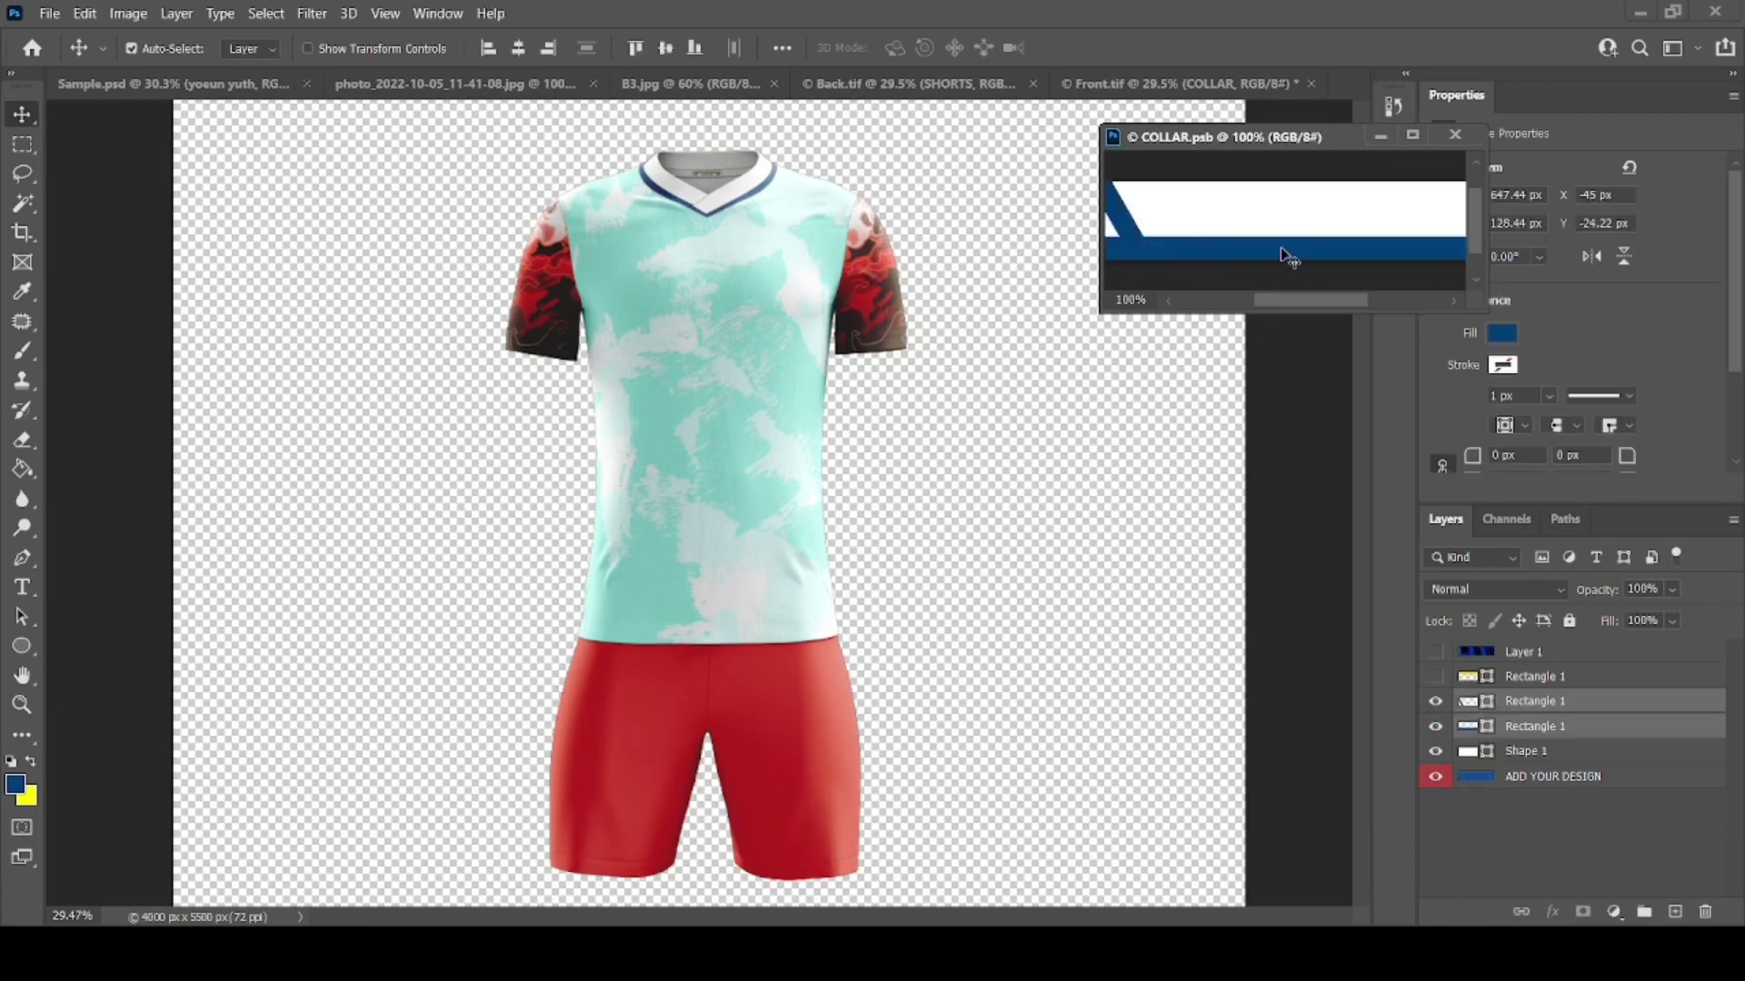
{"action": "left_click", "coordinate": [1119, 202]}
{"action": "scroll", "coordinate": [1160, 229], "scroll_direction": "down", "scroll_amount": 1}
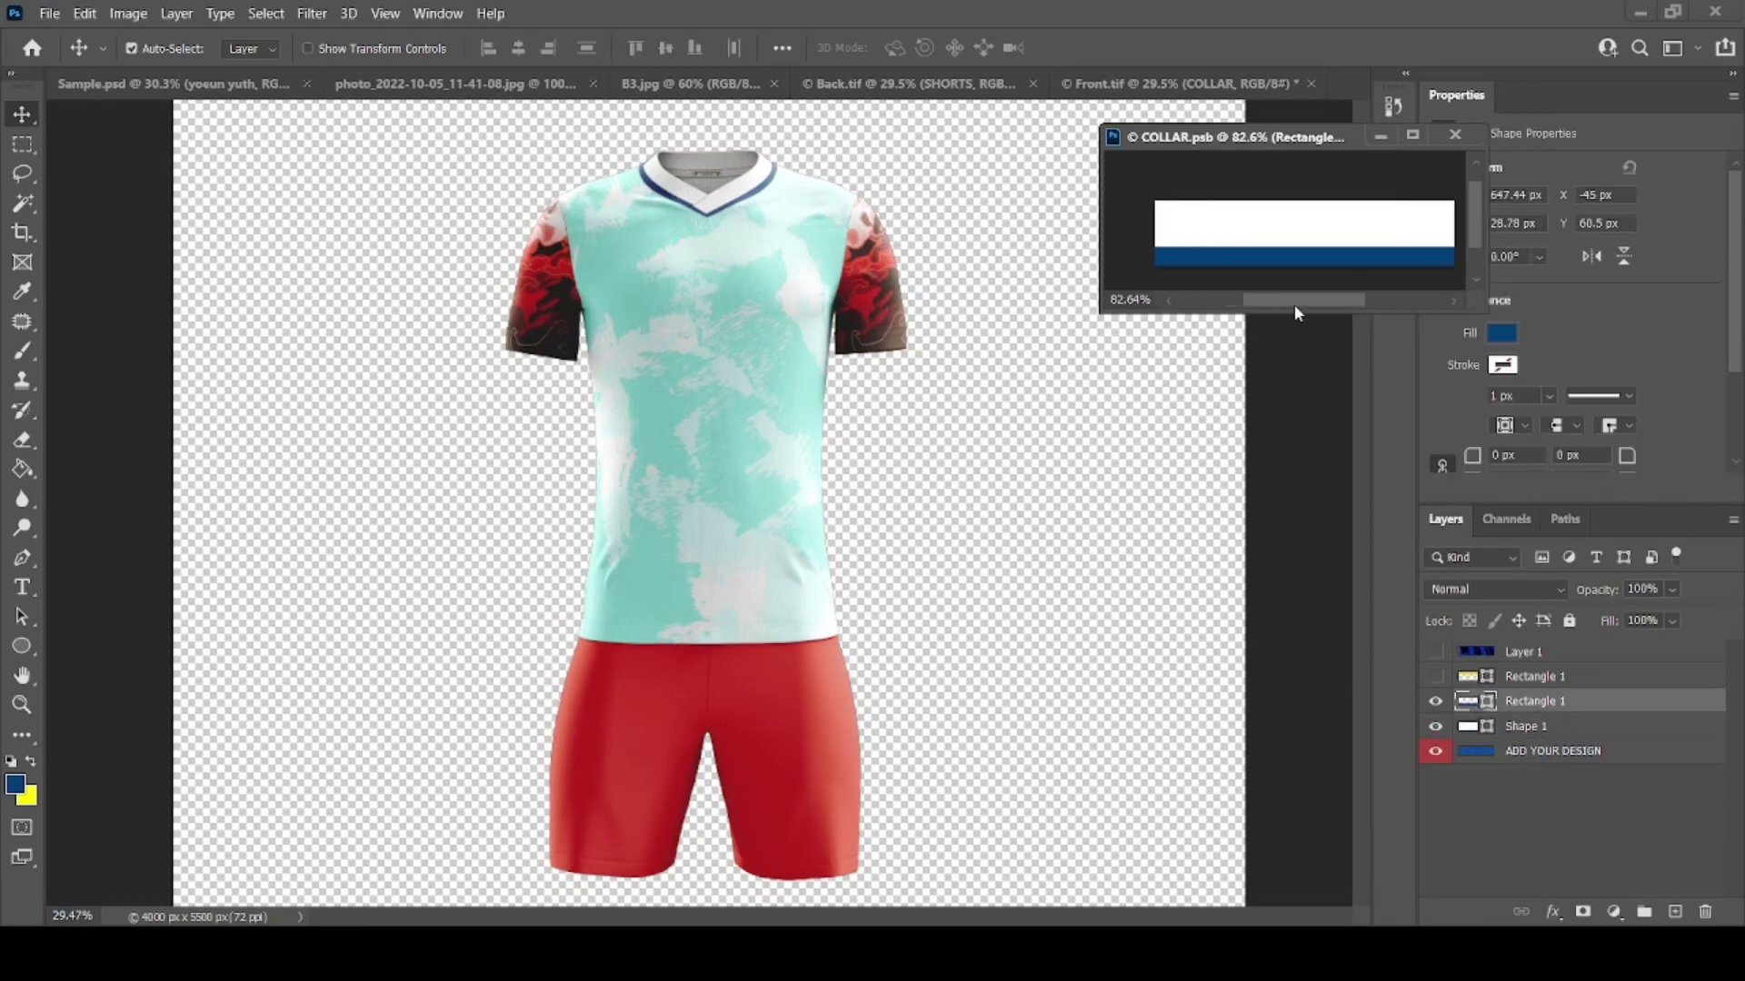
Step: Nudge the horizontal blue stripe in COLLAR.psb down to Y 64.5 px to match the collar's other side
{"action": "scroll", "coordinate": [734, 154], "scroll_direction": "up", "scroll_amount": 17}
{"action": "left_click", "coordinate": [1319, 232]}
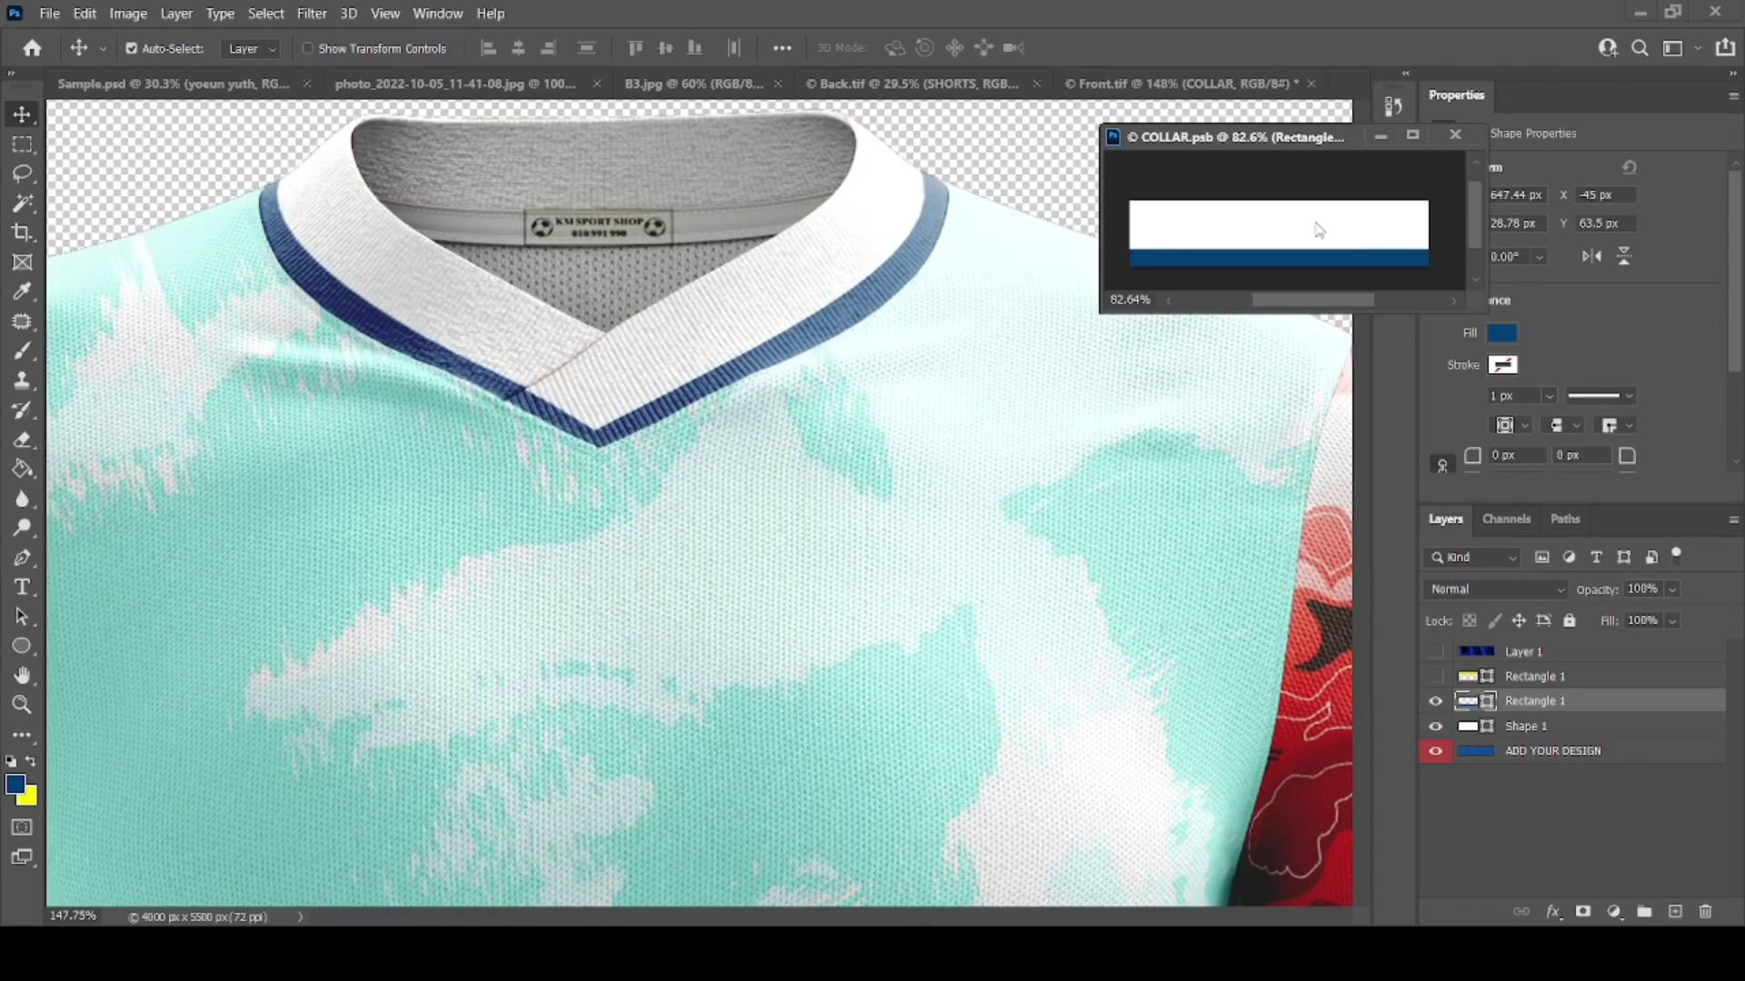
{"action": "left_click", "coordinate": [691, 177]}
{"action": "scroll", "coordinate": [693, 176], "scroll_direction": "down", "scroll_amount": 6}
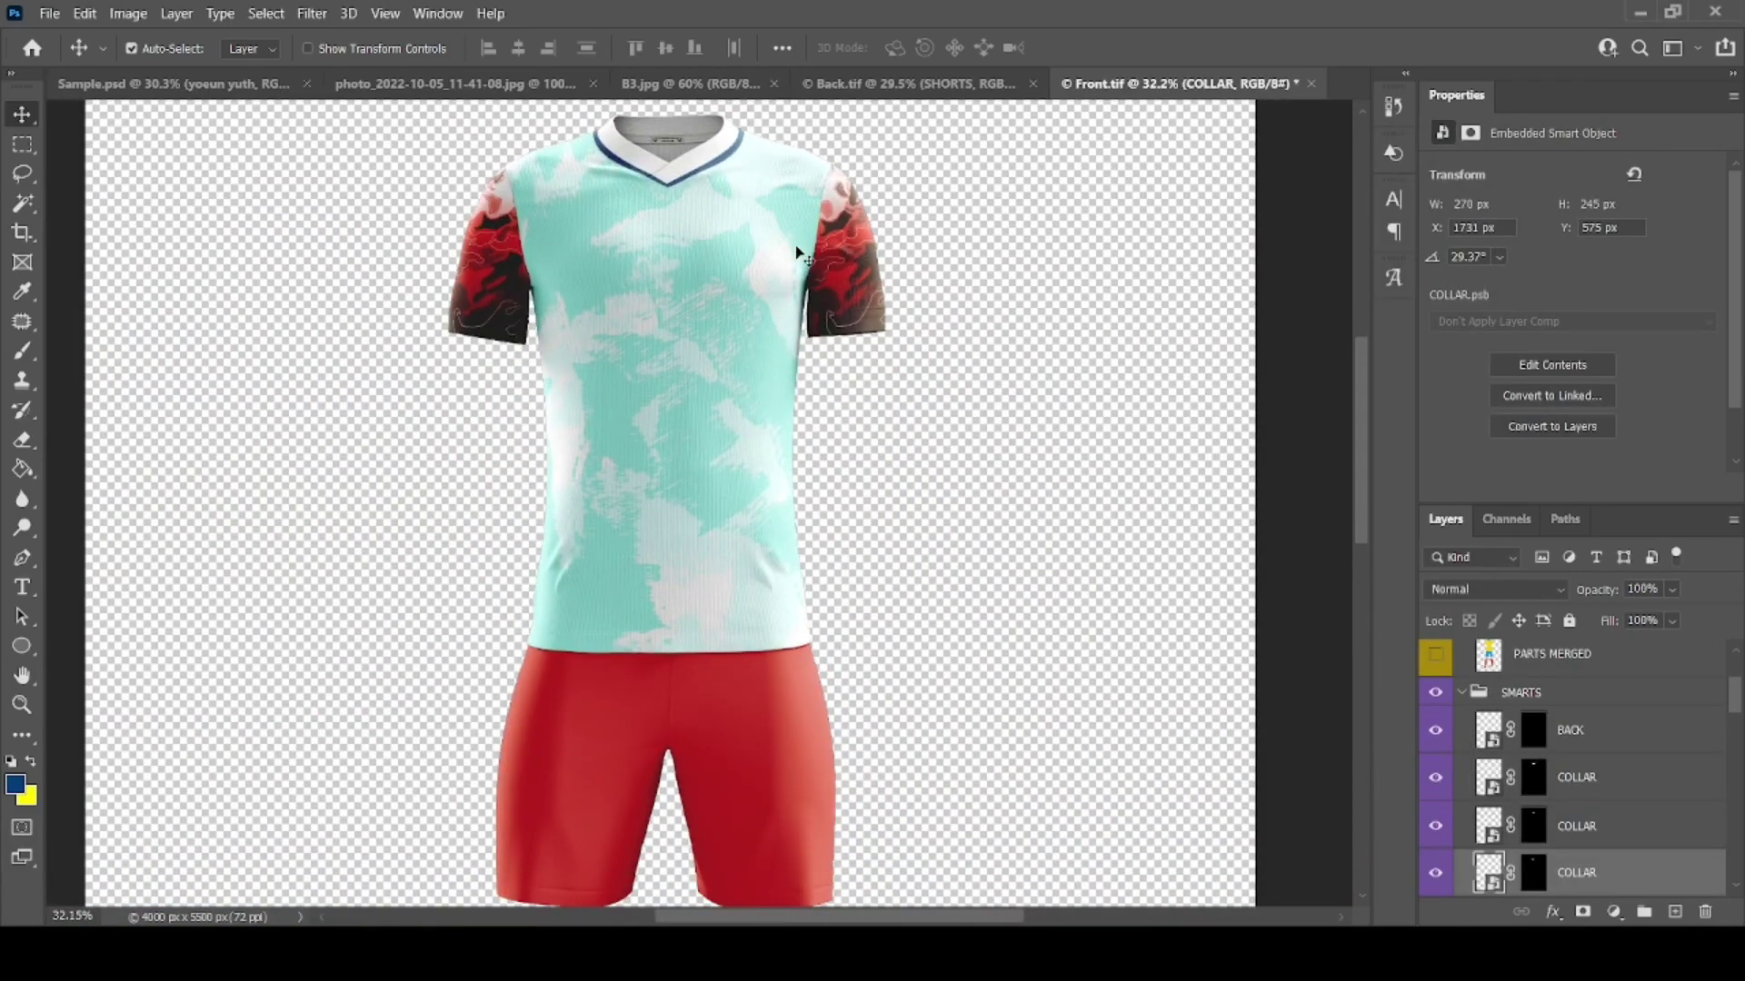
Step: Examine the contents of the other collar smart objects and close them again
{"action": "double_click", "coordinate": [1497, 777]}
{"action": "left_click", "coordinate": [1328, 83]}
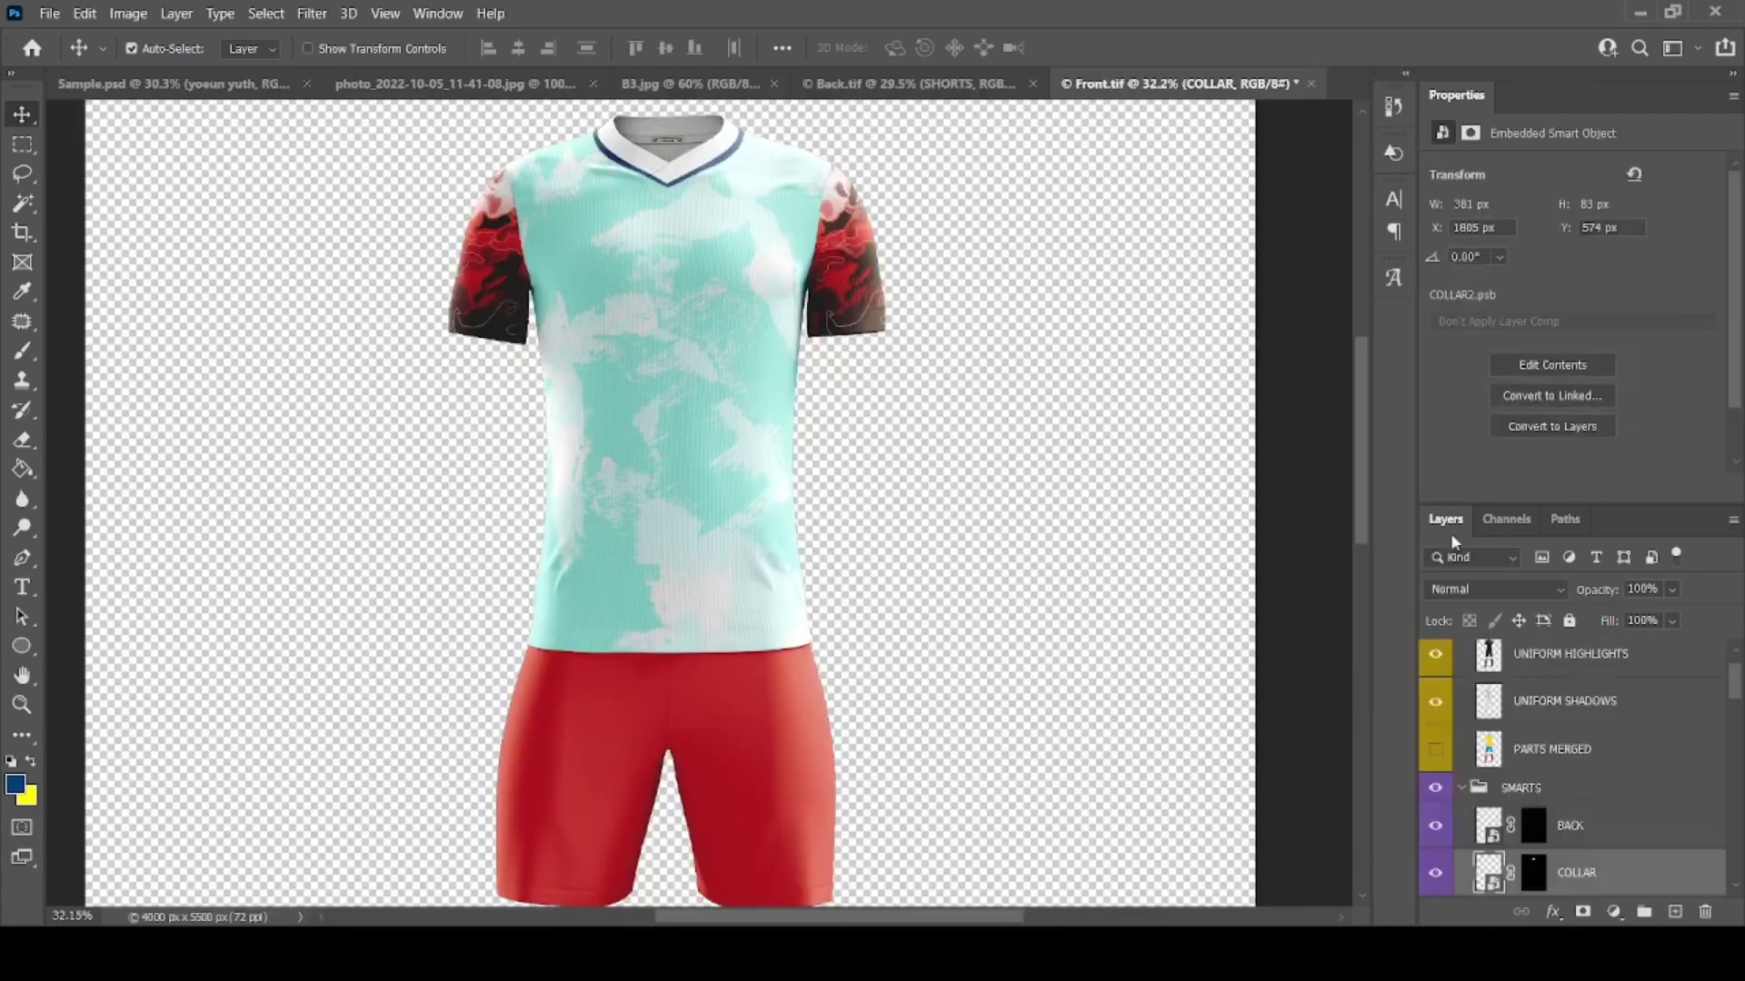
{"action": "scroll", "coordinate": [1545, 772], "scroll_direction": "down", "scroll_amount": 3}
{"action": "double_click", "coordinate": [1488, 767]}
{"action": "left_click", "coordinate": [1311, 83]}
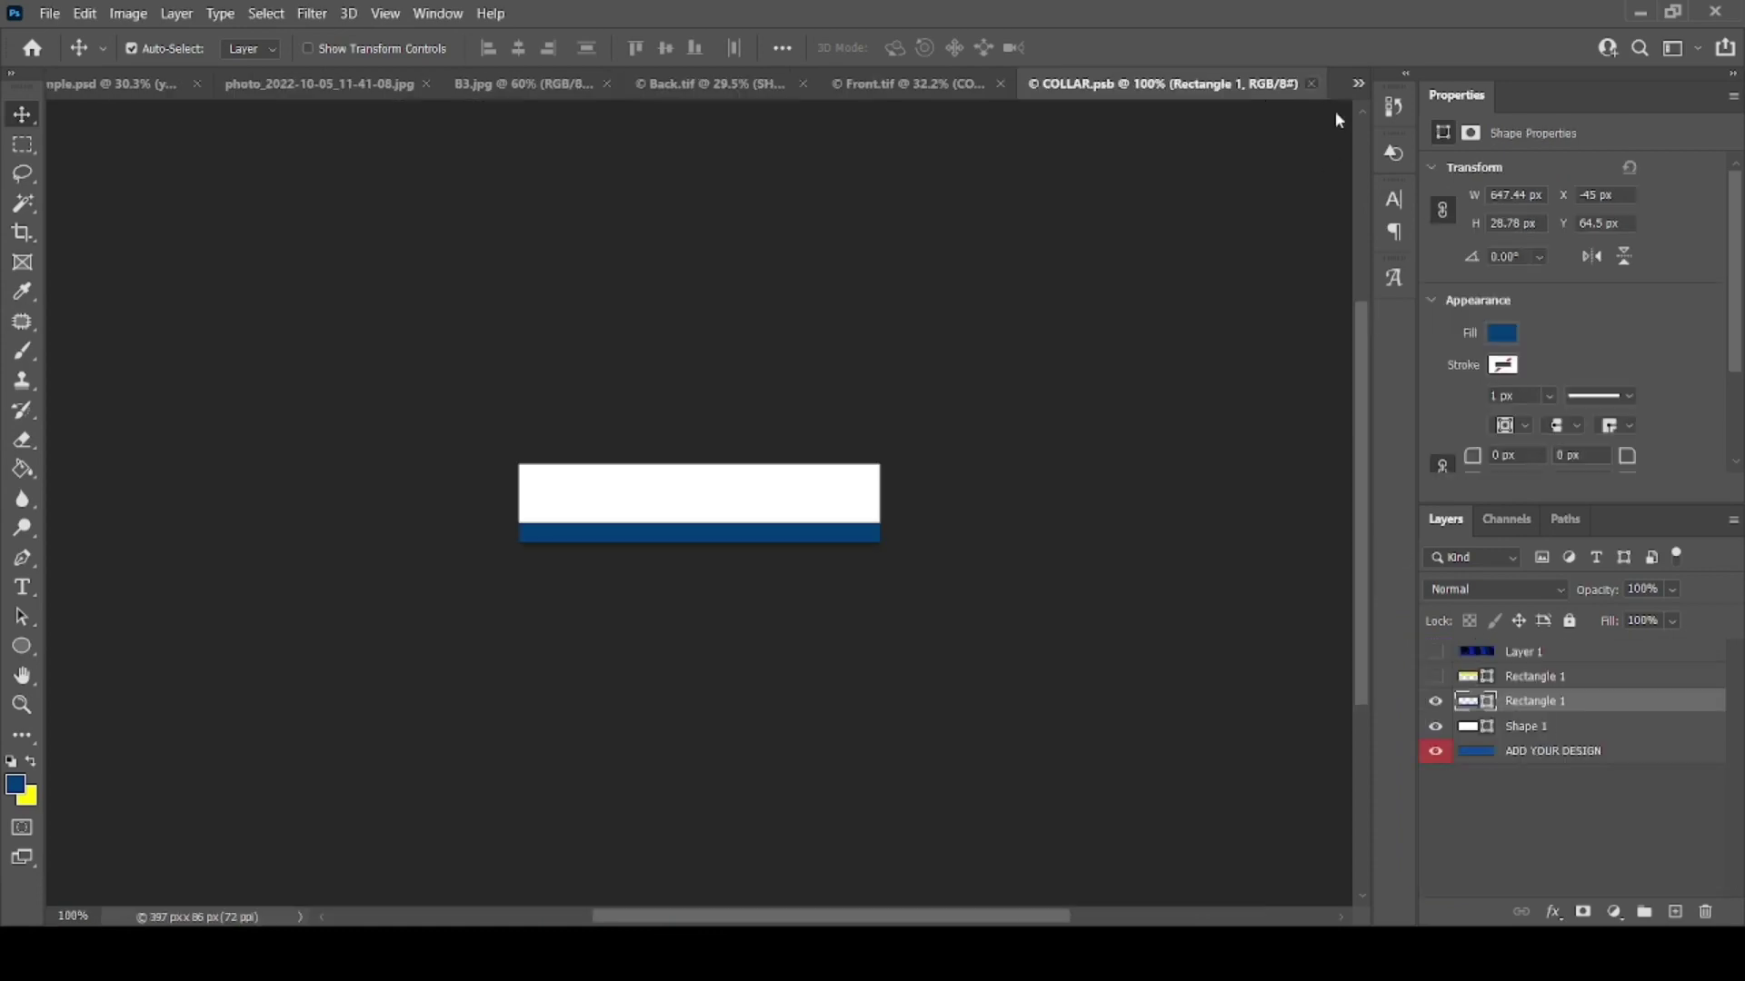
{"action": "left_click", "coordinate": [1311, 84]}
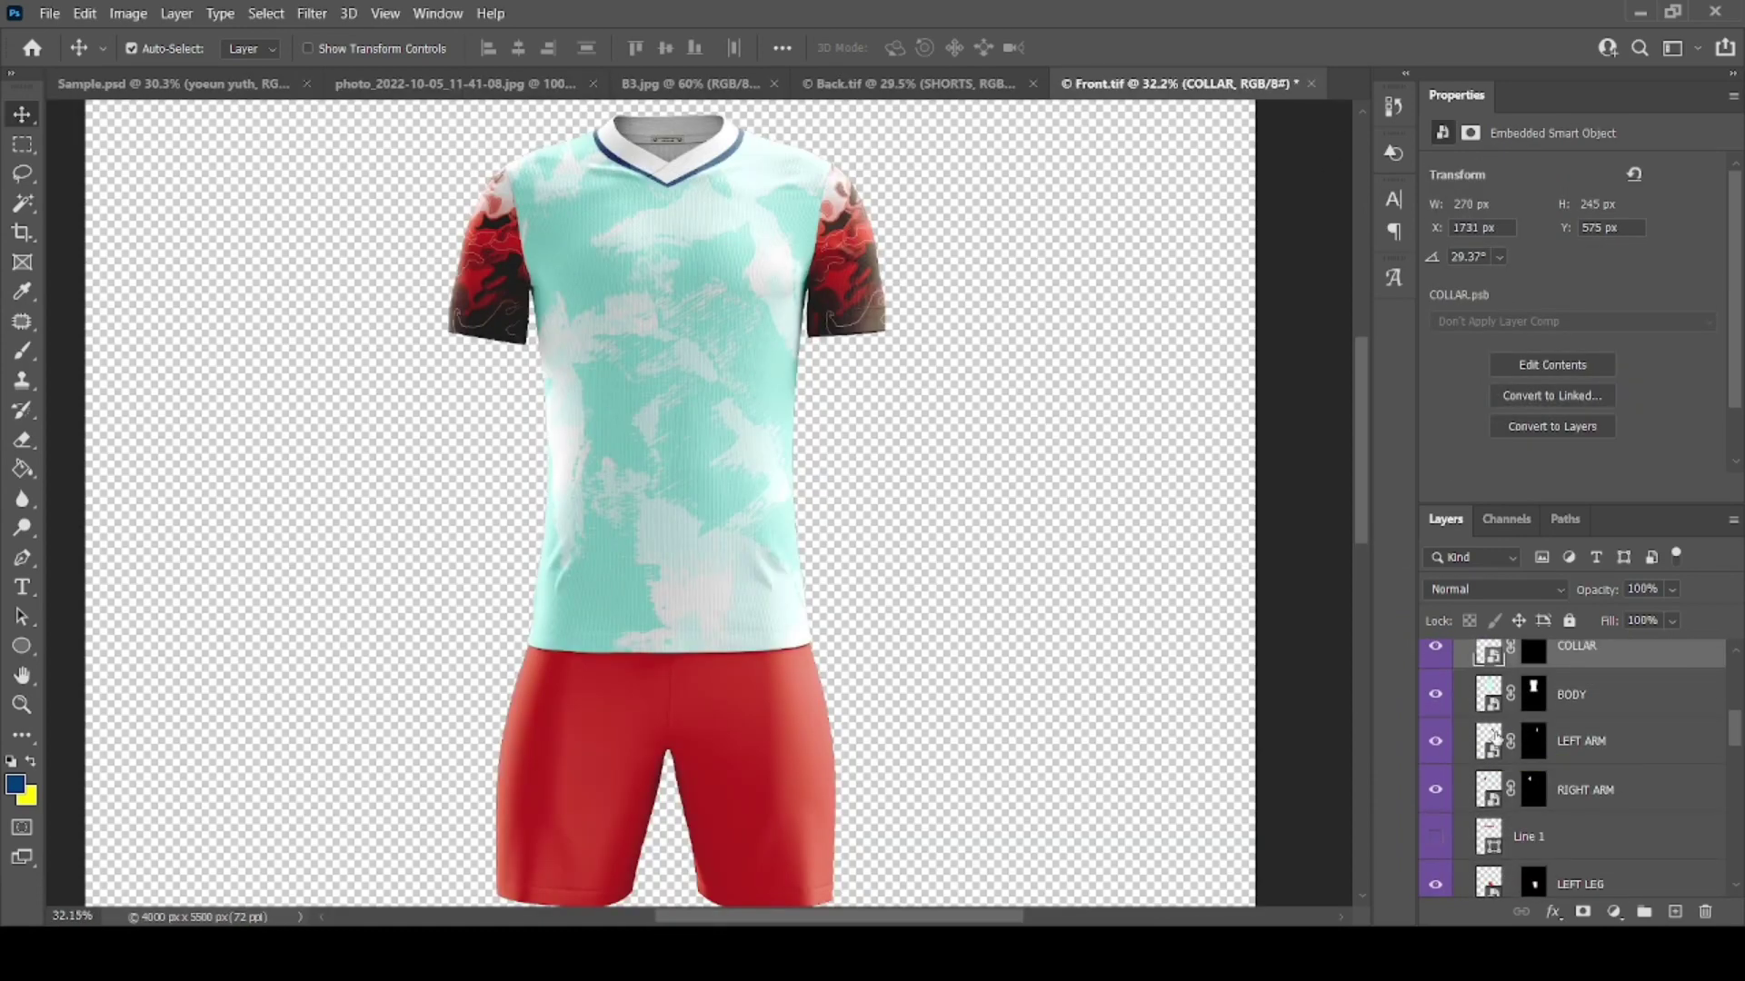
Step: Fill Shape 1 in the left arm artwork with white (ffffff) and sample the flag's blue as the foreground colour
{"action": "double_click", "coordinate": [1491, 740]}
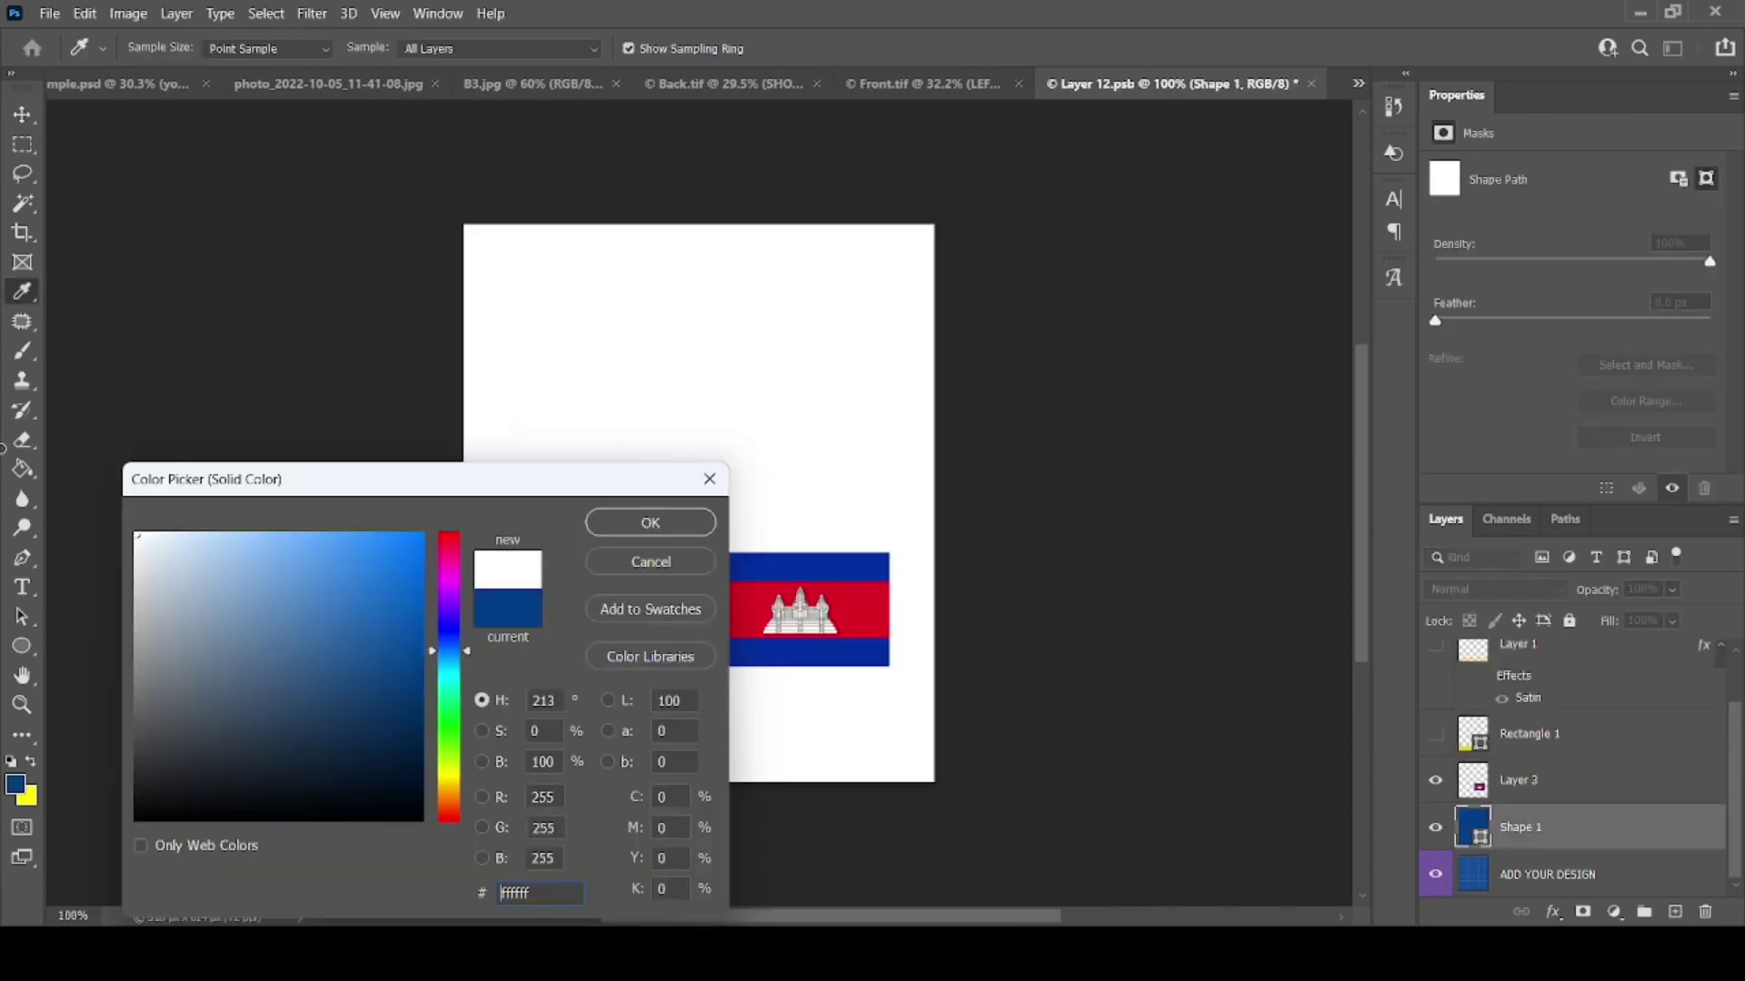
{"action": "left_click", "coordinate": [668, 527]}
{"action": "left_click", "coordinate": [23, 290]}
{"action": "left_click", "coordinate": [800, 599]}
{"action": "left_click", "coordinate": [849, 569], "text": "ctrl"}
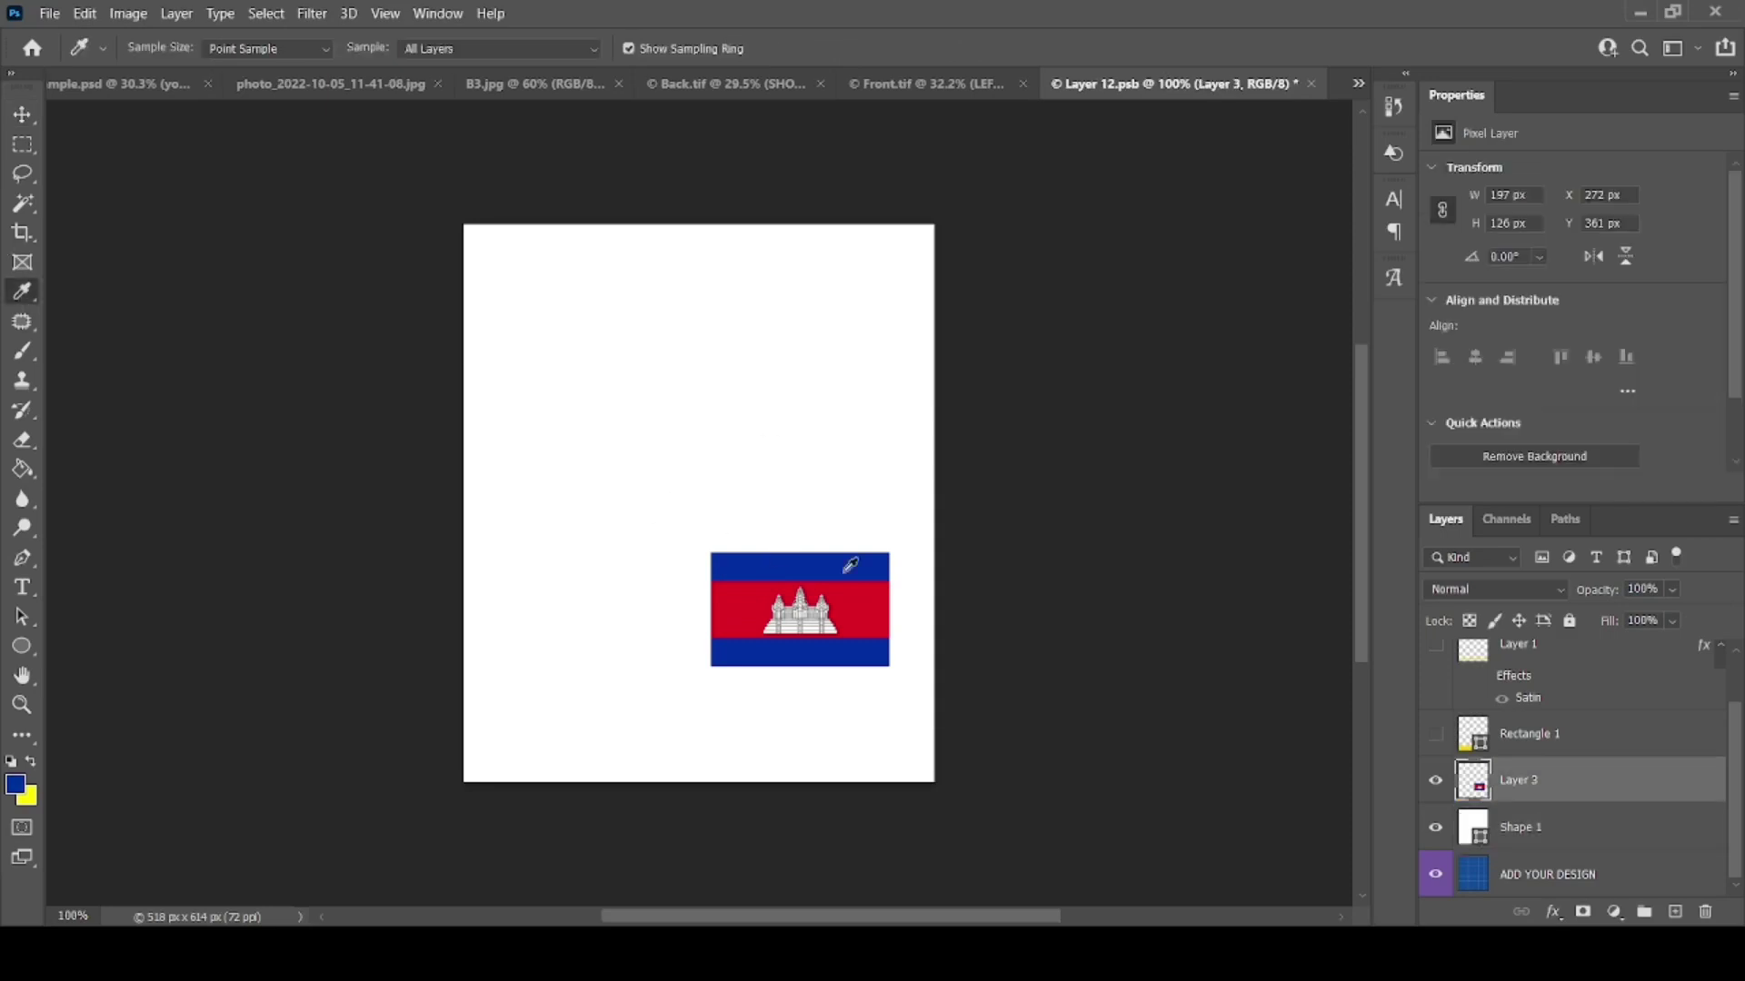
{"action": "scroll", "coordinate": [818, 545], "scroll_direction": "up", "scroll_amount": 3}
{"action": "scroll", "coordinate": [800, 545], "scroll_direction": "down", "scroll_amount": 2}
{"action": "left_click", "coordinate": [1436, 733]}
{"action": "left_click", "coordinate": [1435, 733]}
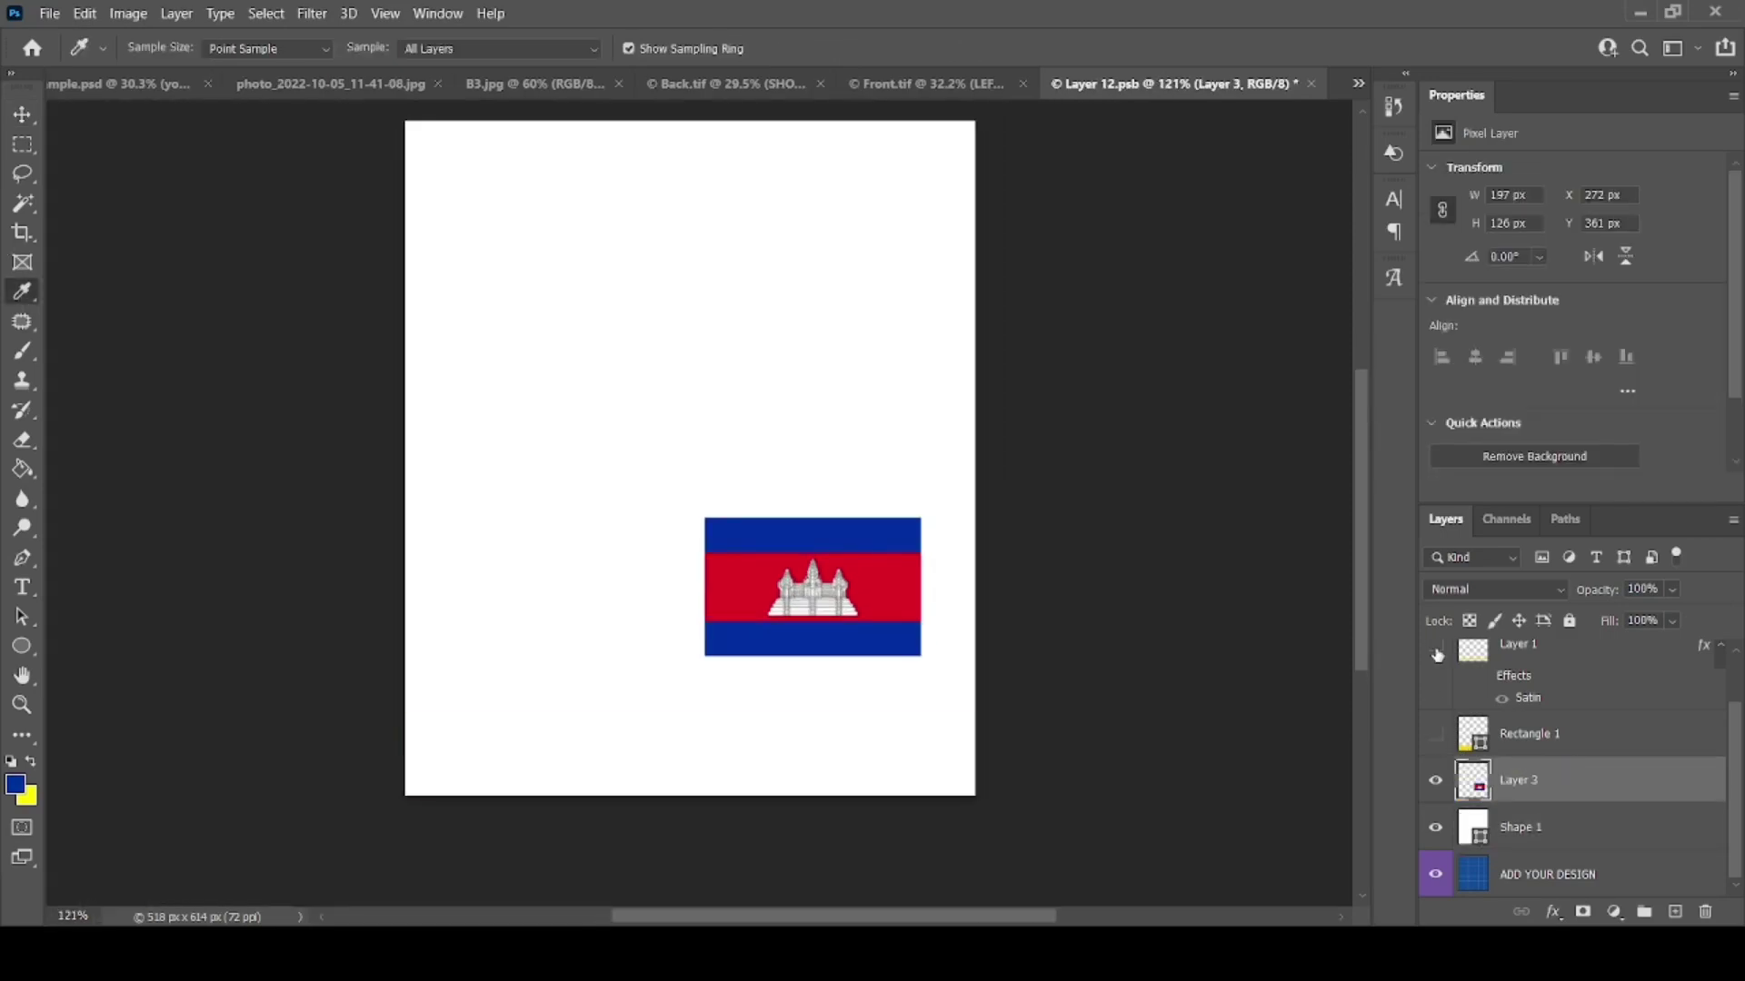
{"action": "left_click", "coordinate": [1436, 650]}
{"action": "left_click", "coordinate": [1540, 671]}
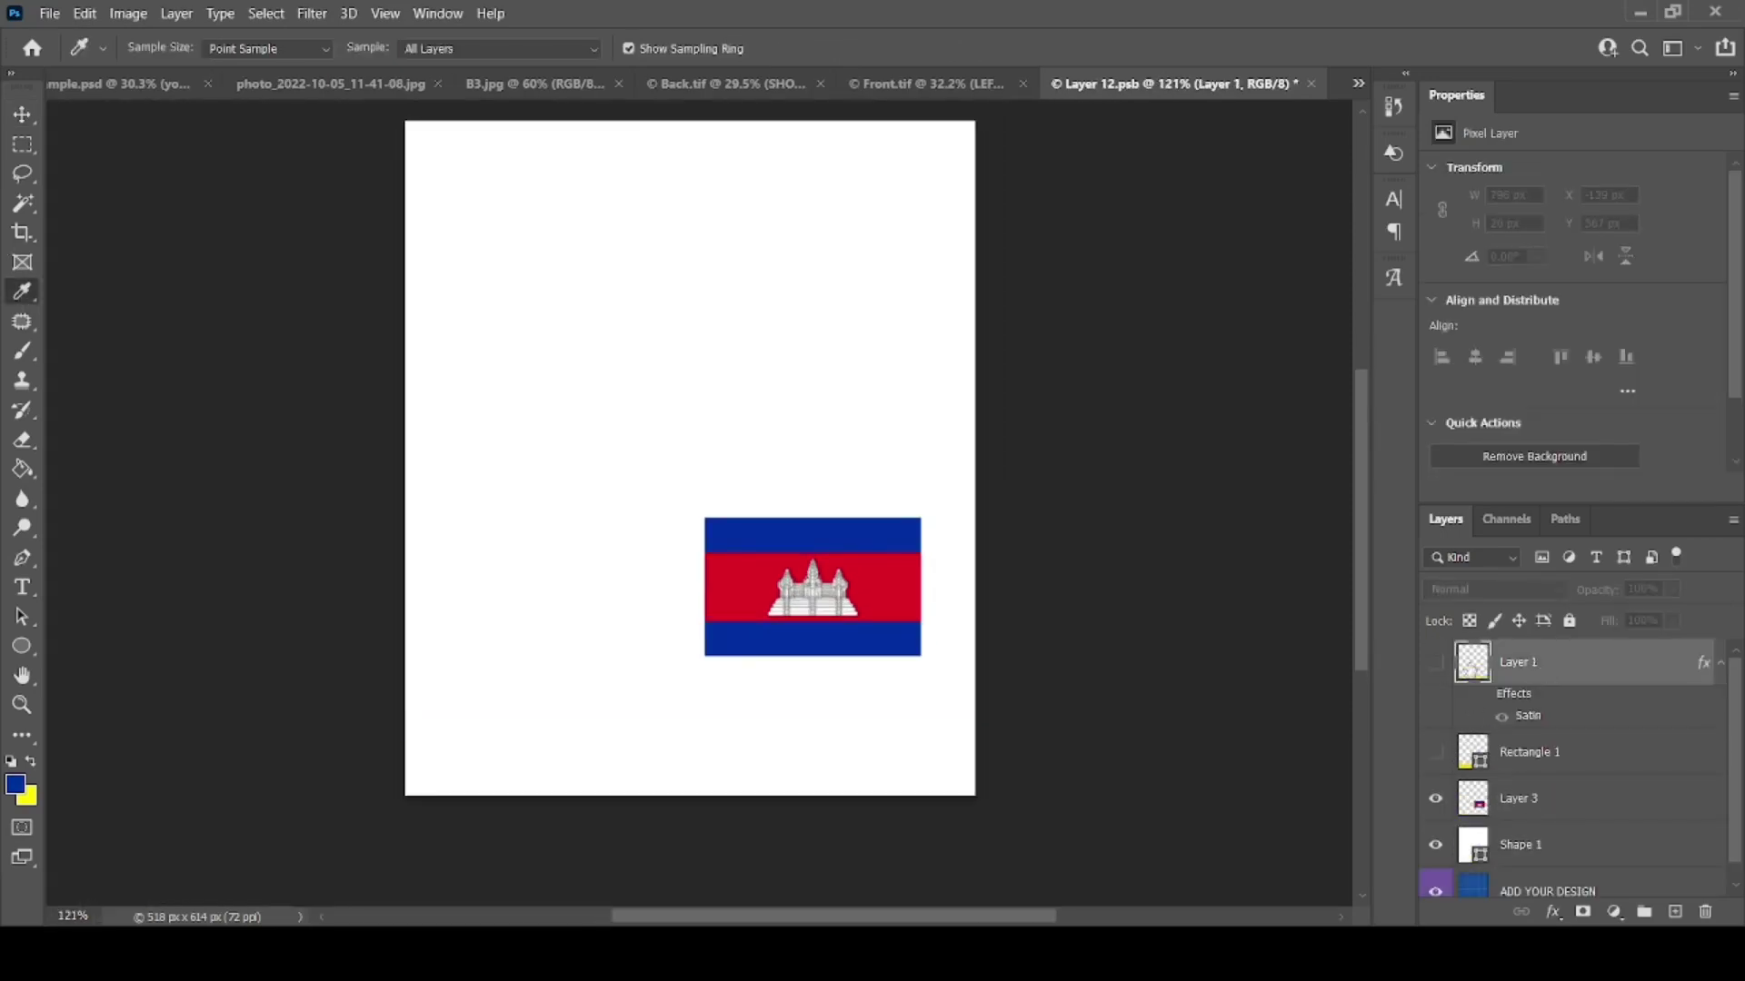
Step: Duplicate the yellow Rectangle 1 band in the left arm artwork, hide the original and fill the copy with the flag's blue
{"action": "left_click", "coordinate": [1434, 756]}
{"action": "right_click", "coordinate": [1436, 754]}
{"action": "key", "text": "Escape"}
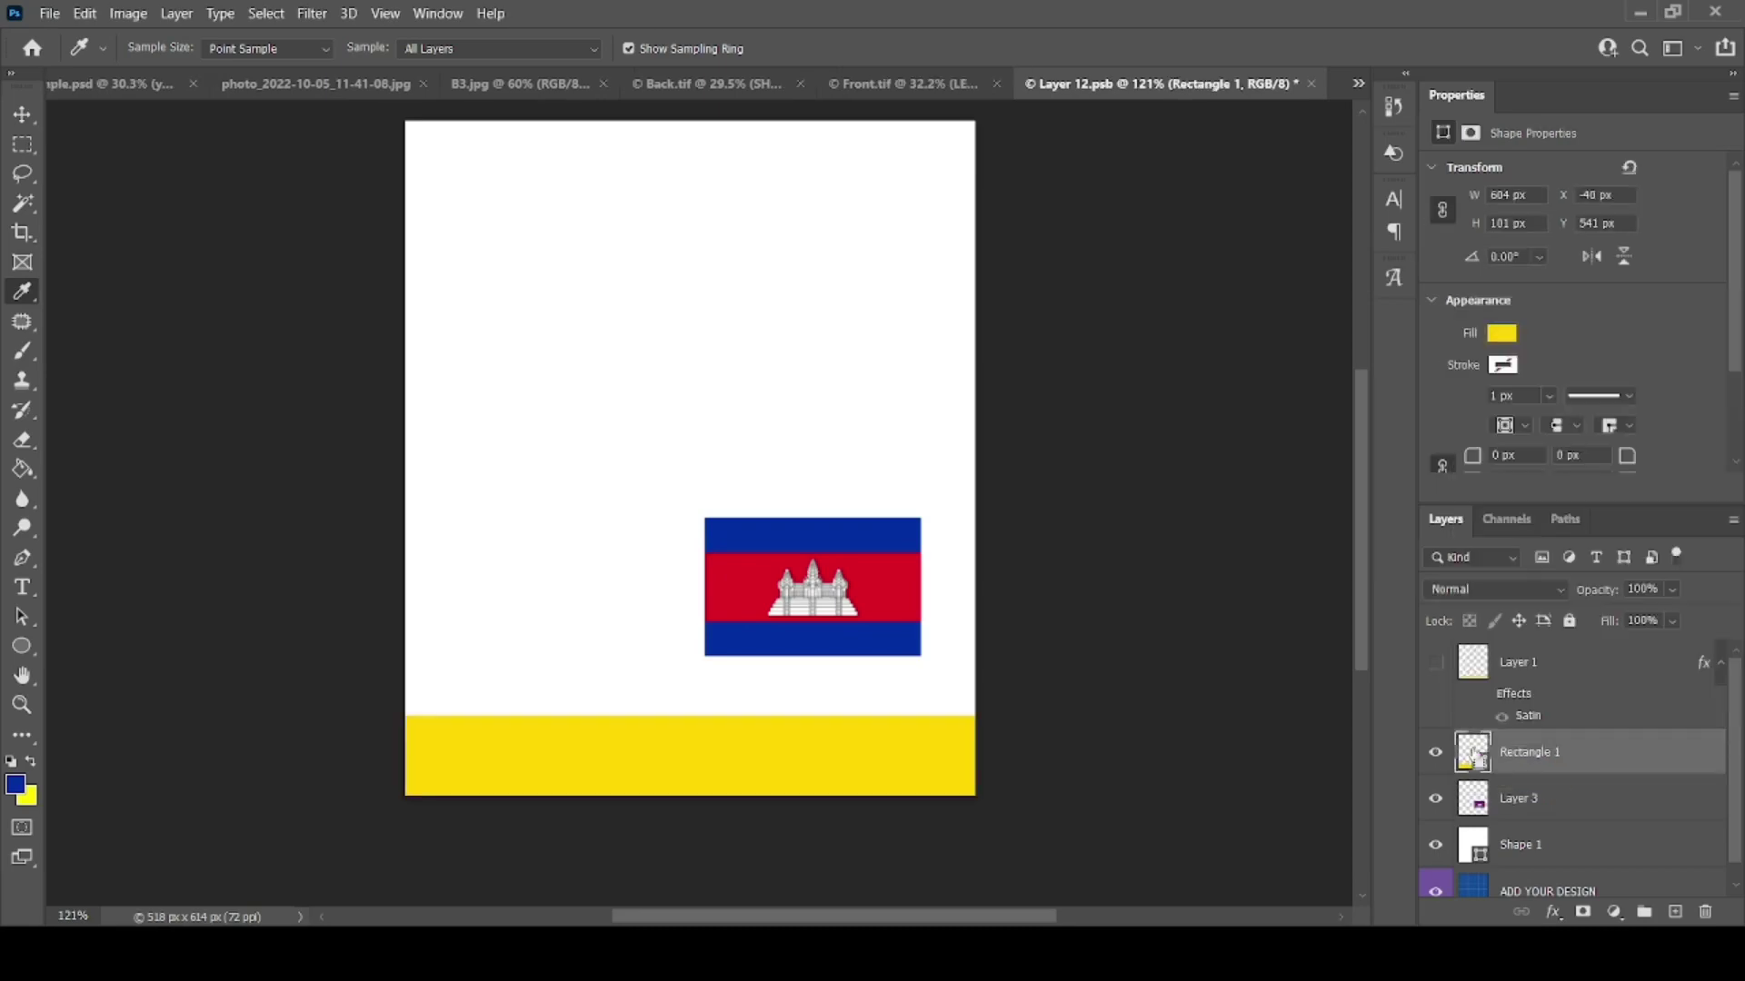
{"action": "key", "text": "ctrl+j"}
{"action": "left_click", "coordinate": [1436, 800]}
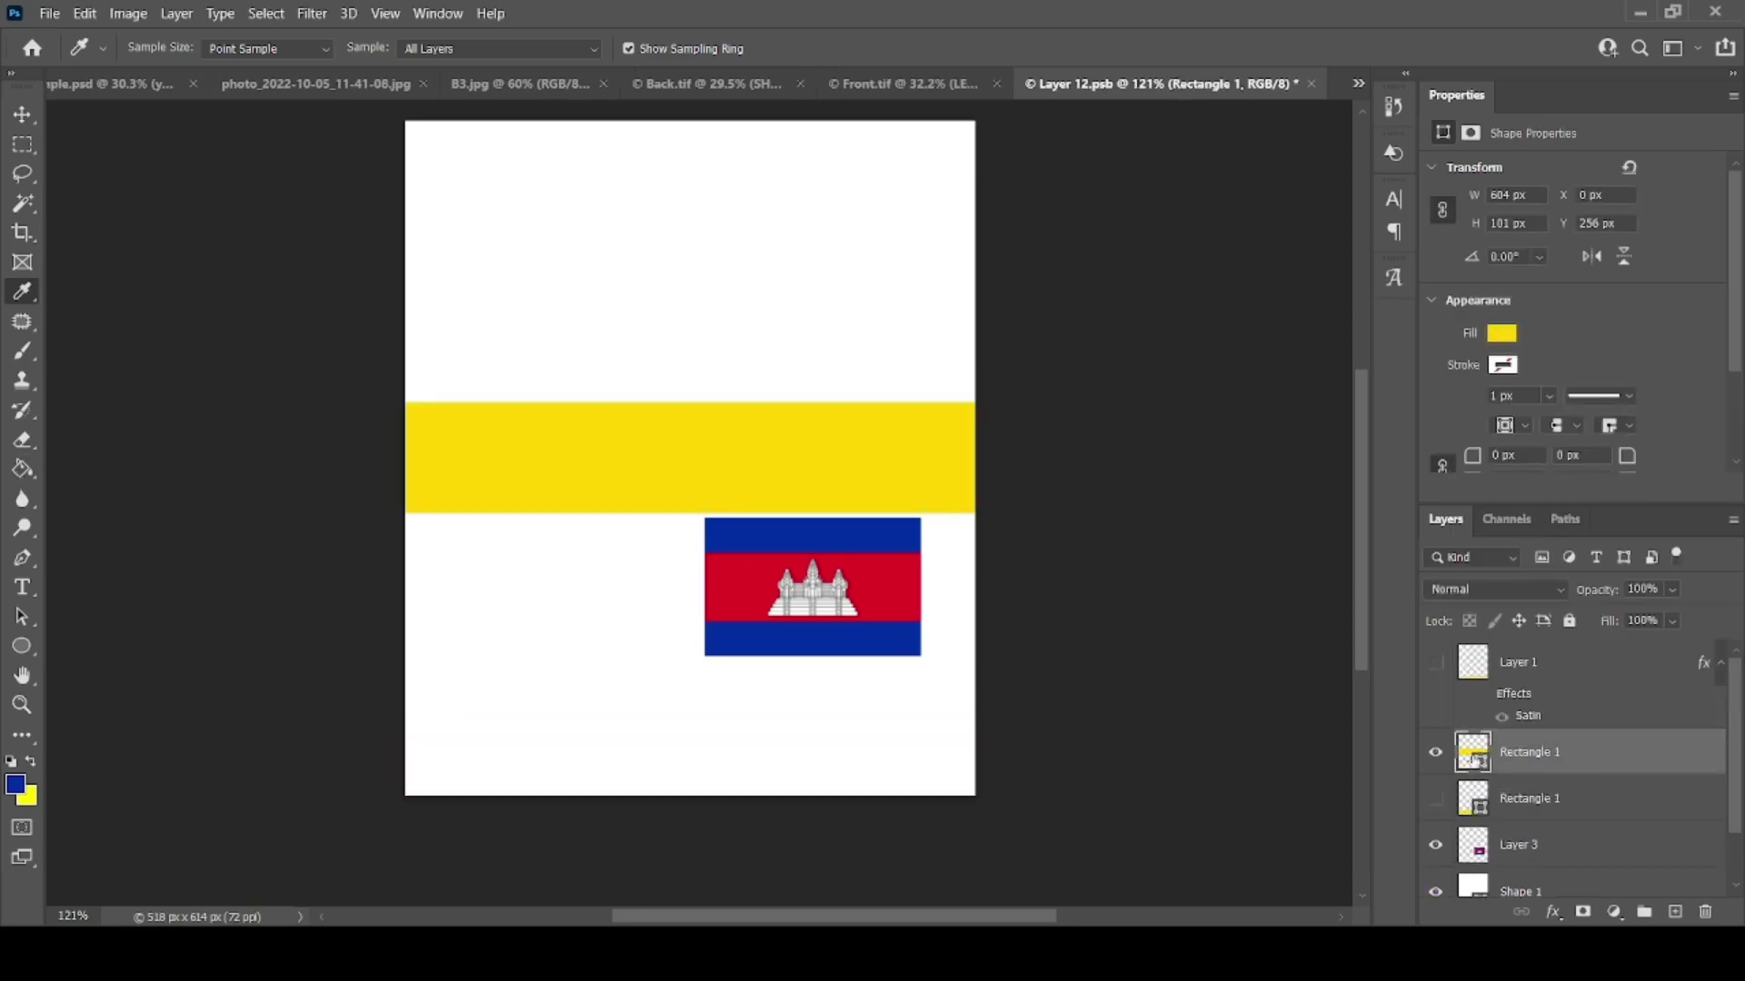
{"action": "key", "text": "alt+BackSpace"}
Step: Float the left arm artwork and resize the blue band into a thin stripe, about 570 × 26 px, just below the flag
{"action": "left_click_drag", "start_coordinate": [1114, 85], "coordinate": [1114, 147]}
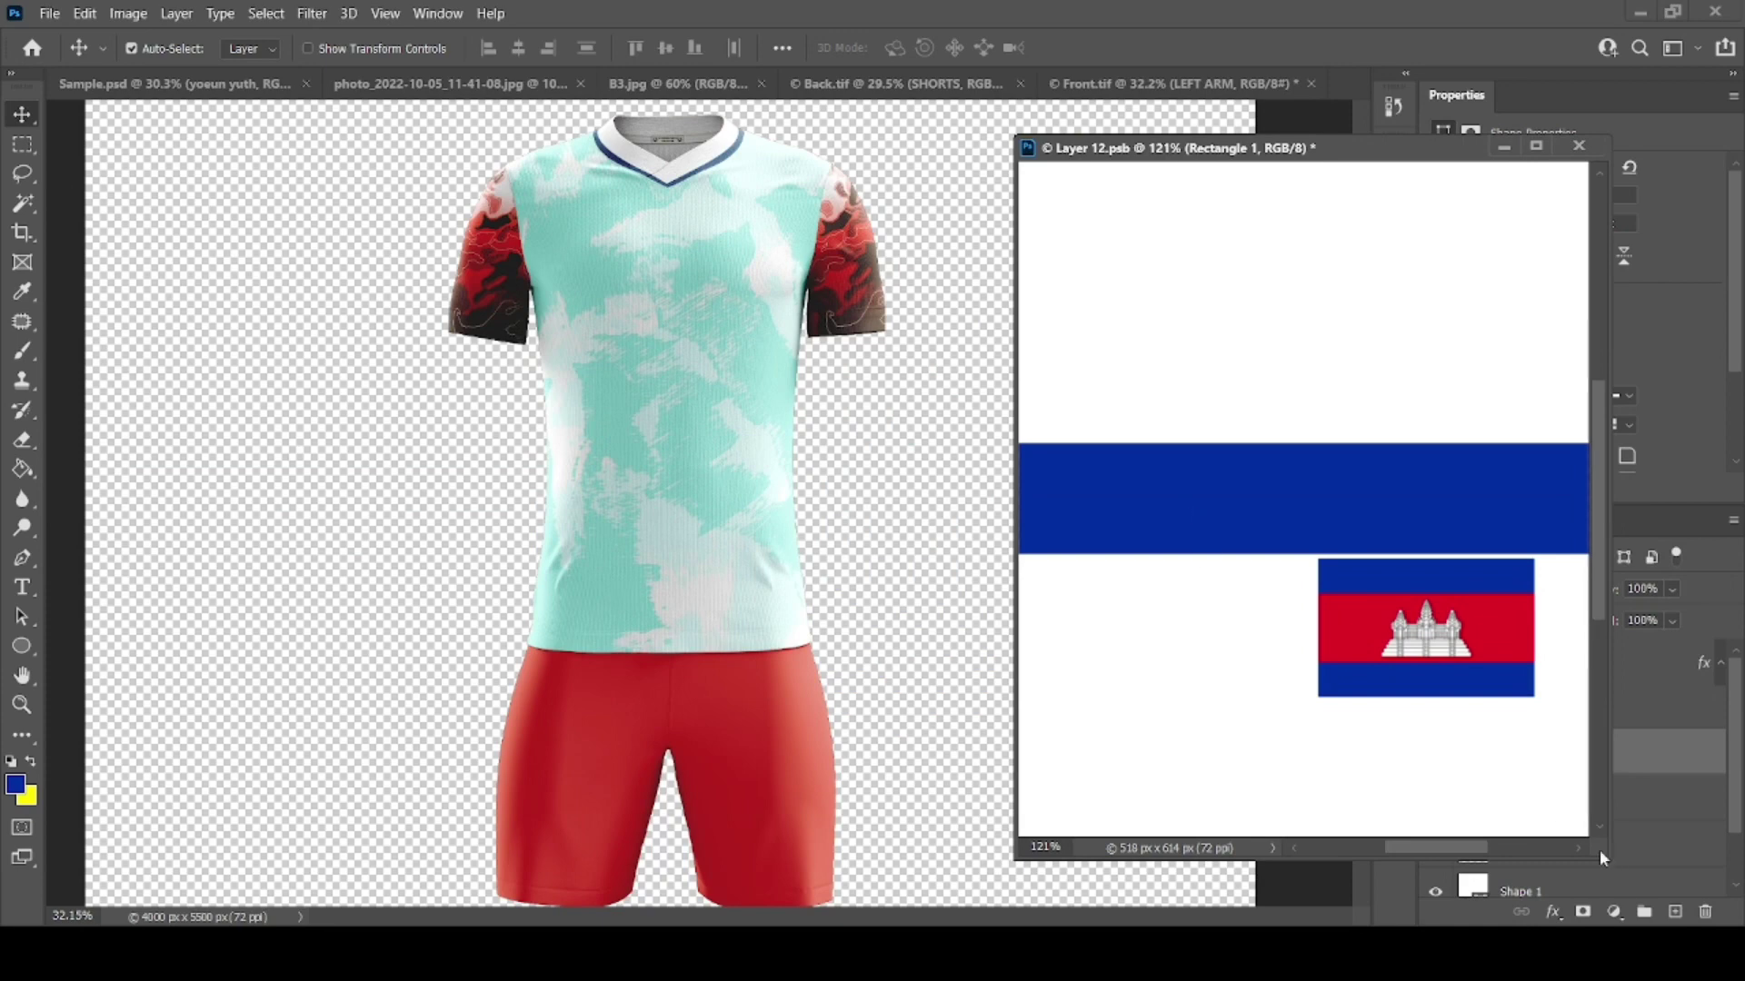
{"action": "scroll", "coordinate": [1273, 552], "scroll_direction": "down", "scroll_amount": 2}
{"action": "left_click_drag", "start_coordinate": [1274, 552], "coordinate": [1272, 746]}
{"action": "key", "text": "ctrl+t"}
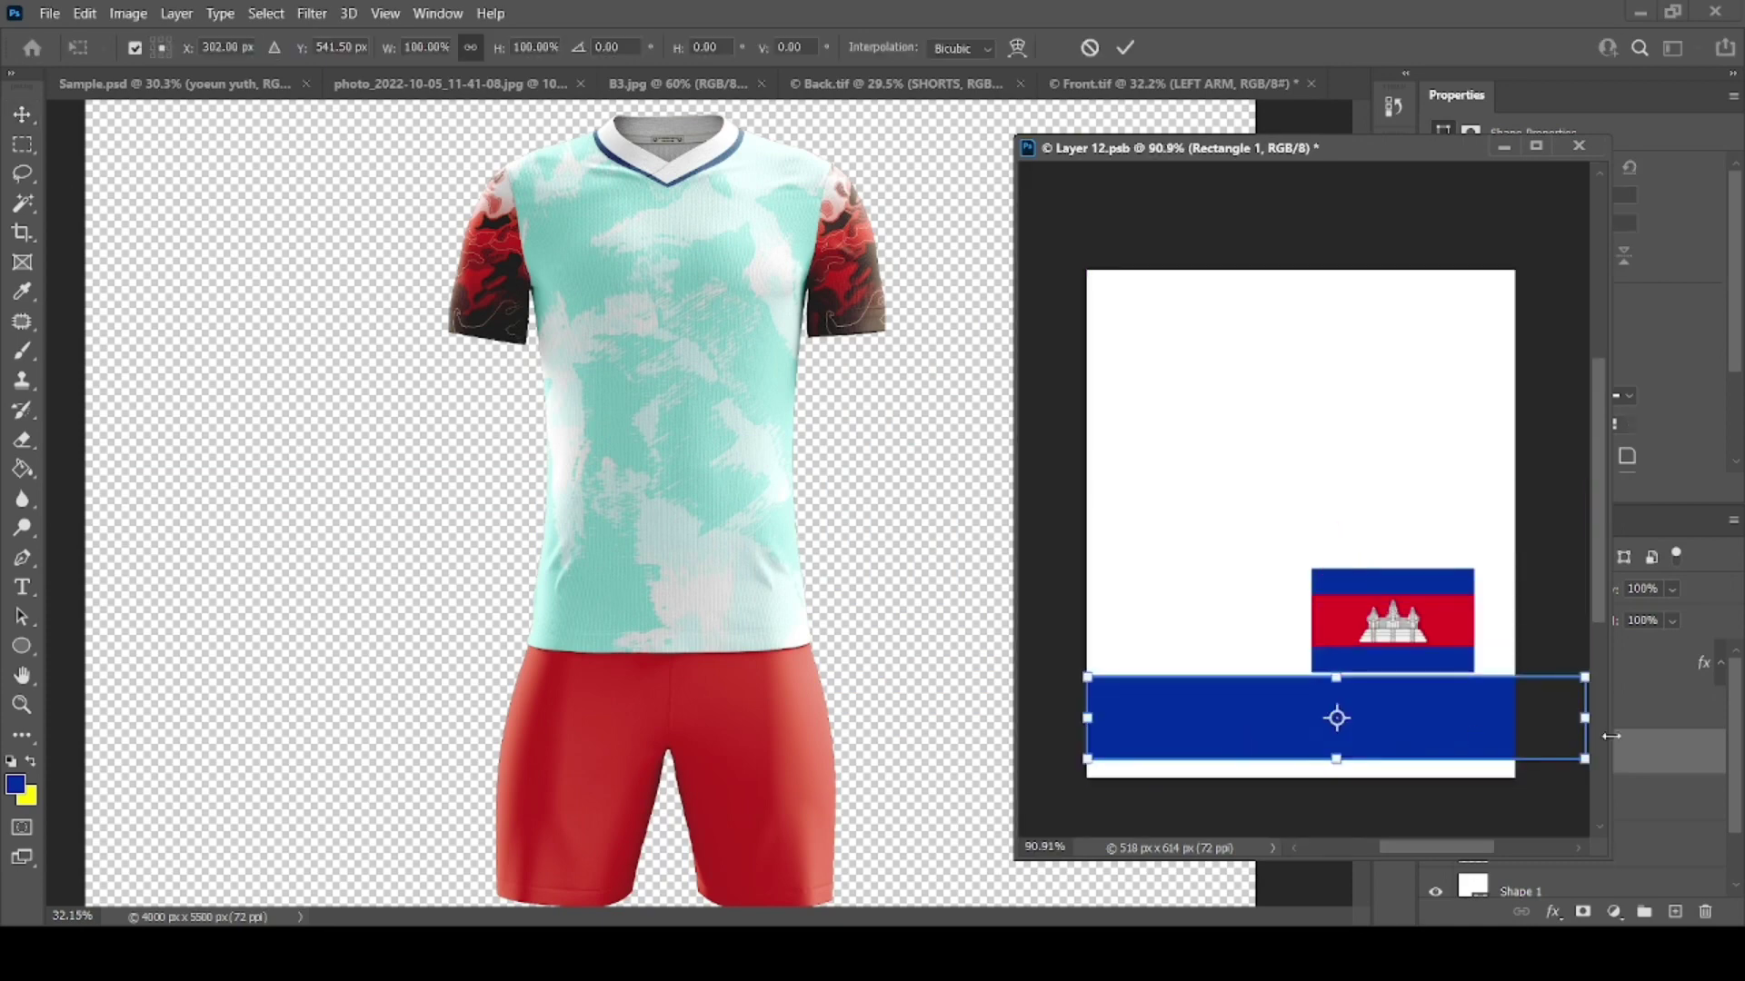
{"action": "left_click_drag", "start_coordinate": [1072, 718], "coordinate": [1067, 718]}
{"action": "left_click_drag", "start_coordinate": [1303, 757], "coordinate": [1268, 702]}
{"action": "key", "text": "Return"}
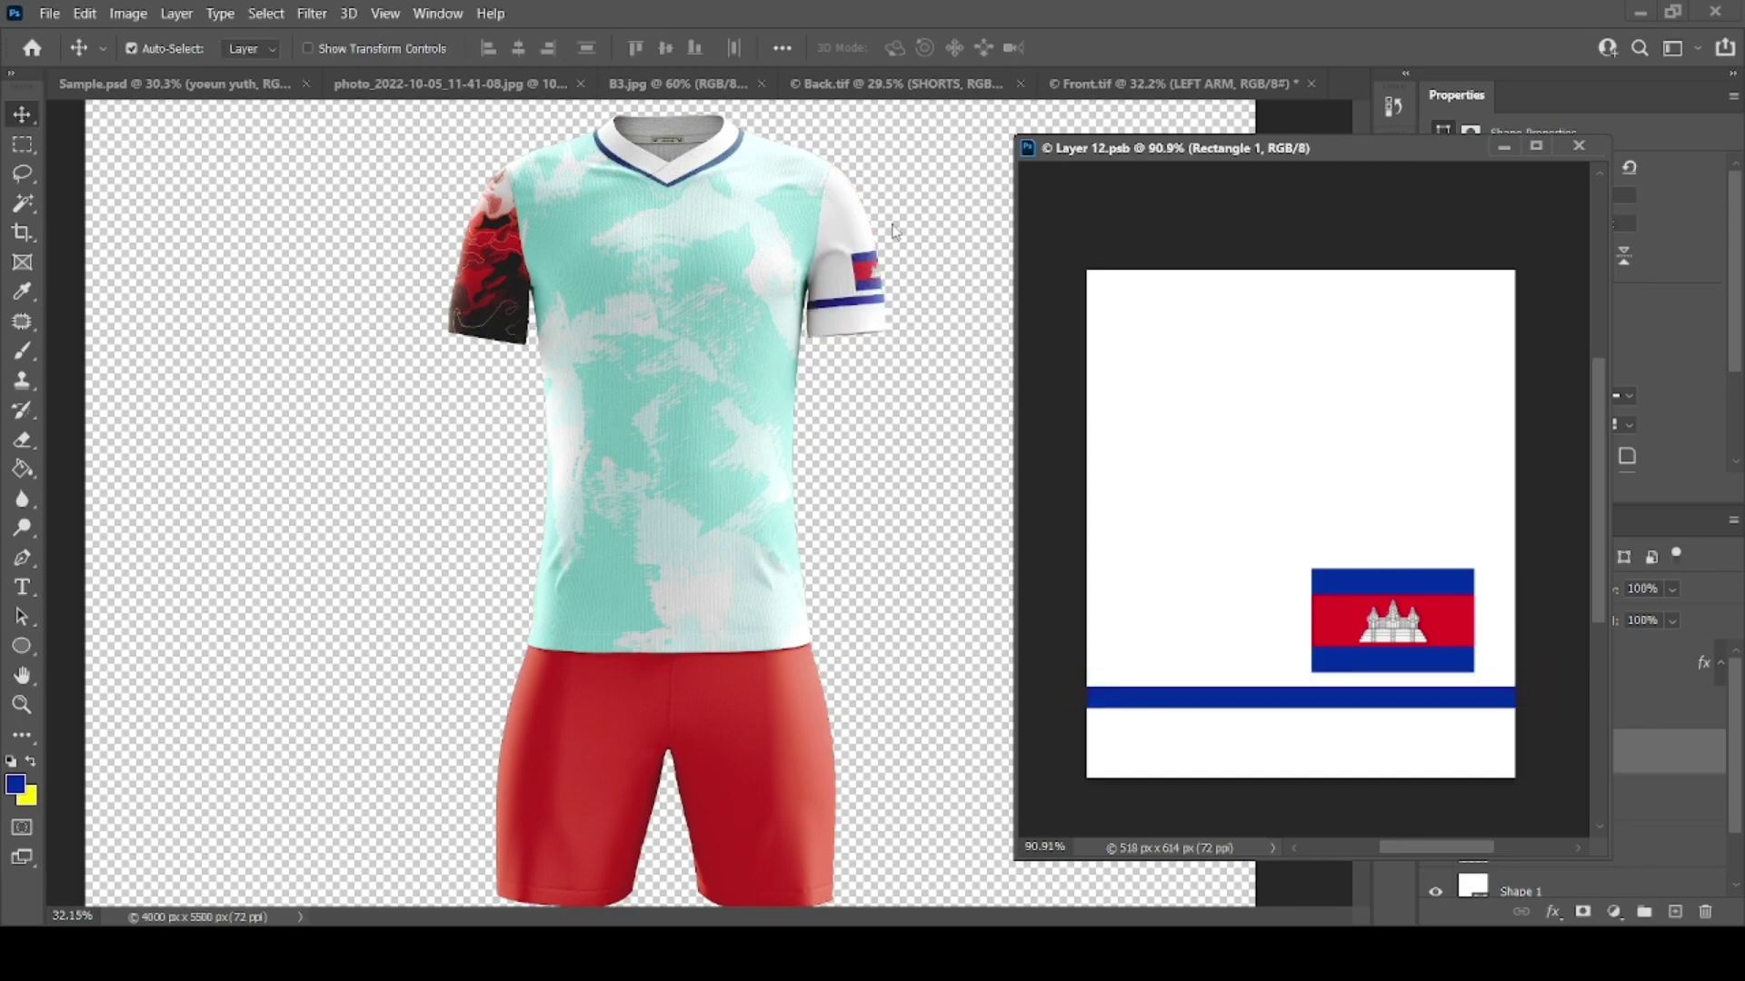
Step: Move the blue stripe down to Y 540 px on the left sleeve's hem seam, then save and close the artwork
{"action": "scroll", "coordinate": [893, 232], "scroll_direction": "up", "scroll_amount": 8}
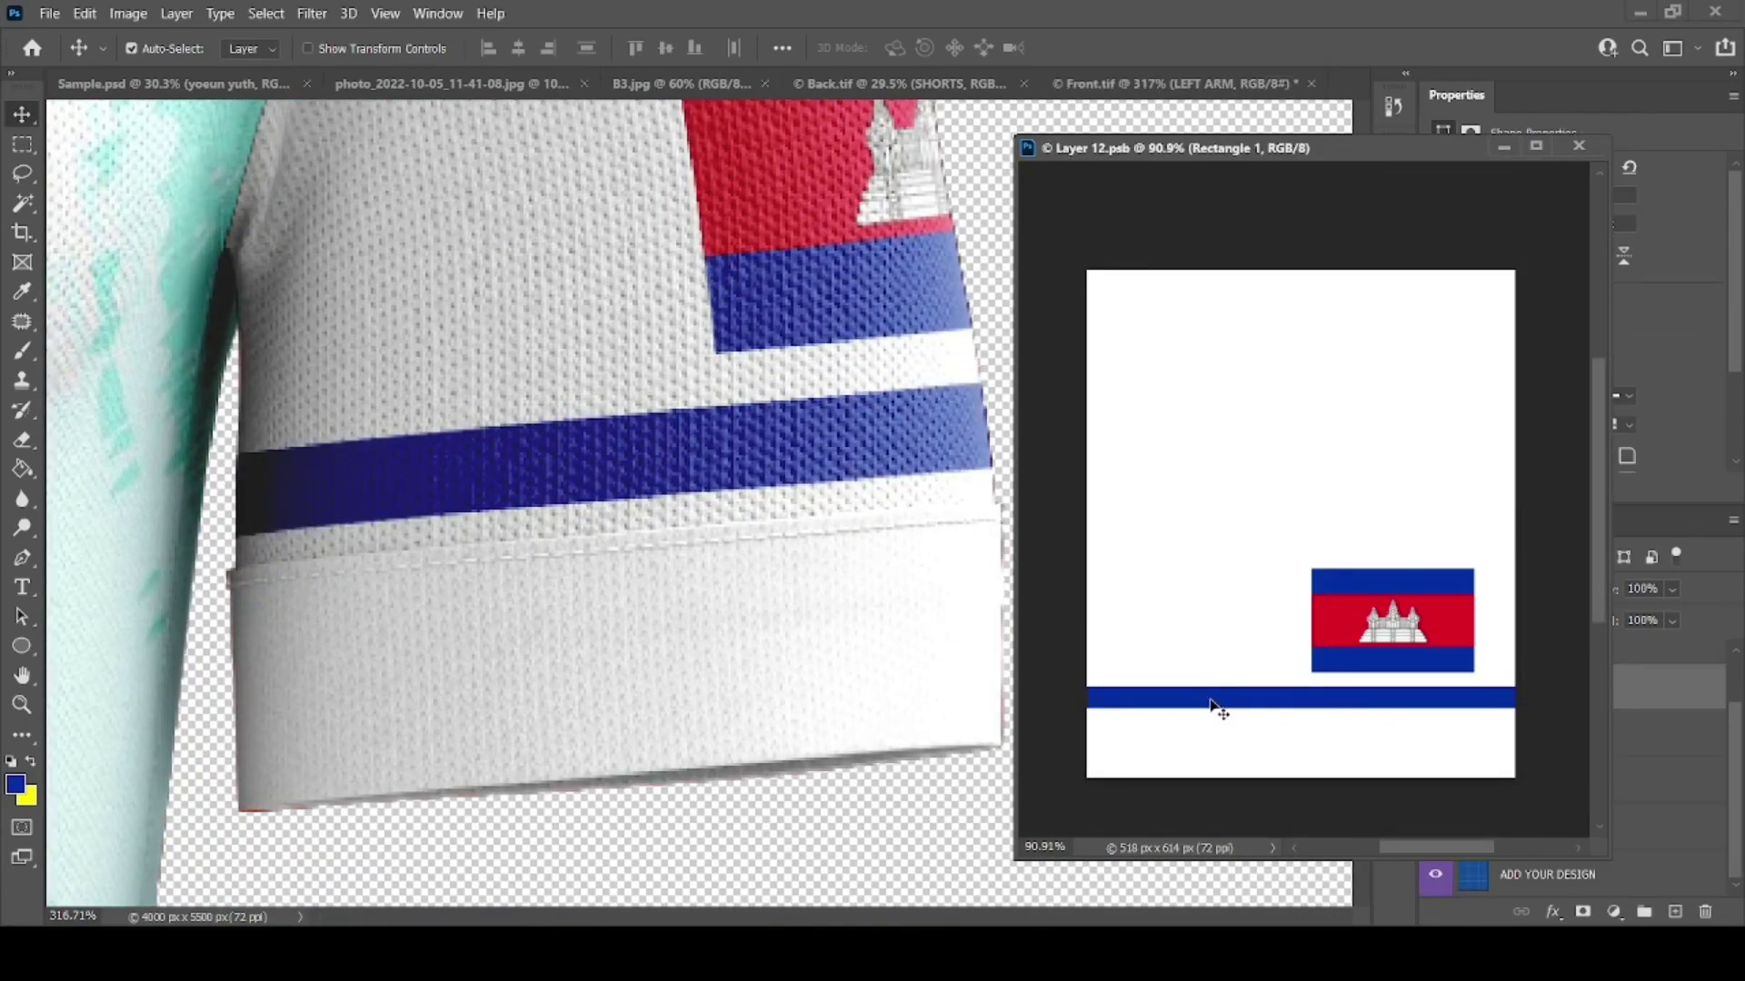
{"action": "left_click_drag", "start_coordinate": [1214, 706], "coordinate": [1221, 735]}
{"action": "key", "text": "ctrl+s"}
{"action": "key", "text": "ctrl+s"}
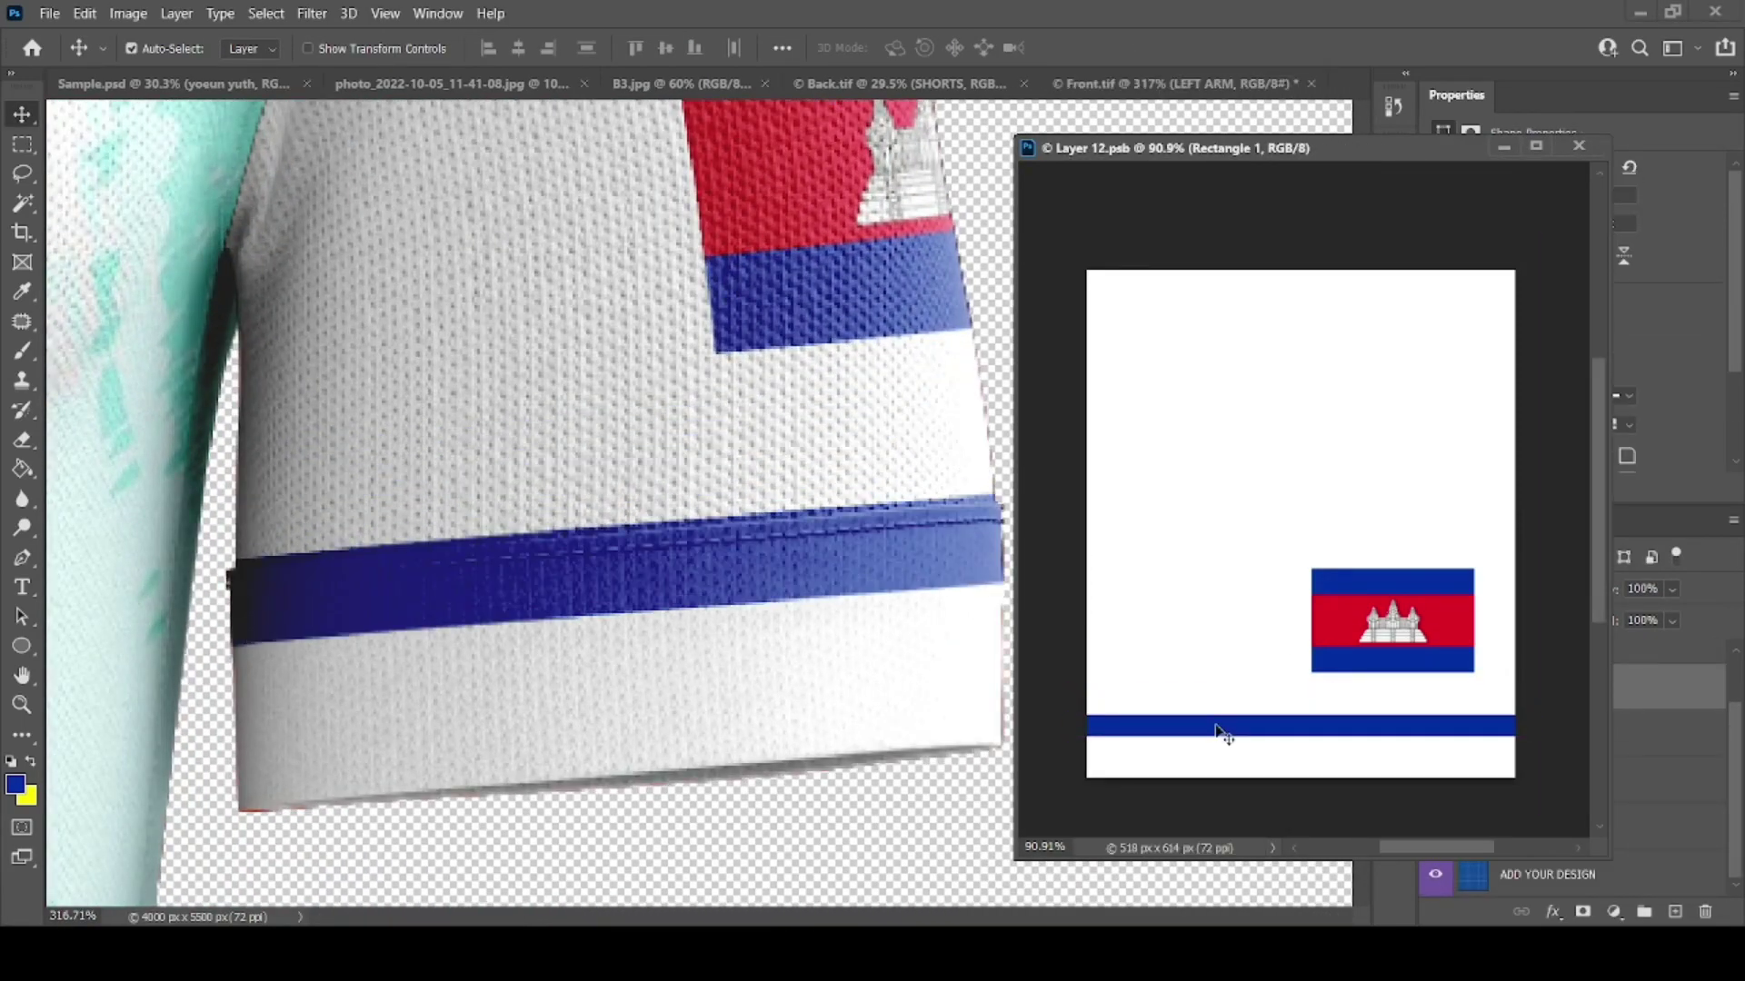
{"action": "key", "text": "ctrl+s"}
{"action": "scroll", "coordinate": [1224, 732], "scroll_direction": "down", "scroll_amount": 2}
{"action": "left_click_drag", "start_coordinate": [1347, 147], "coordinate": [1173, 84]}
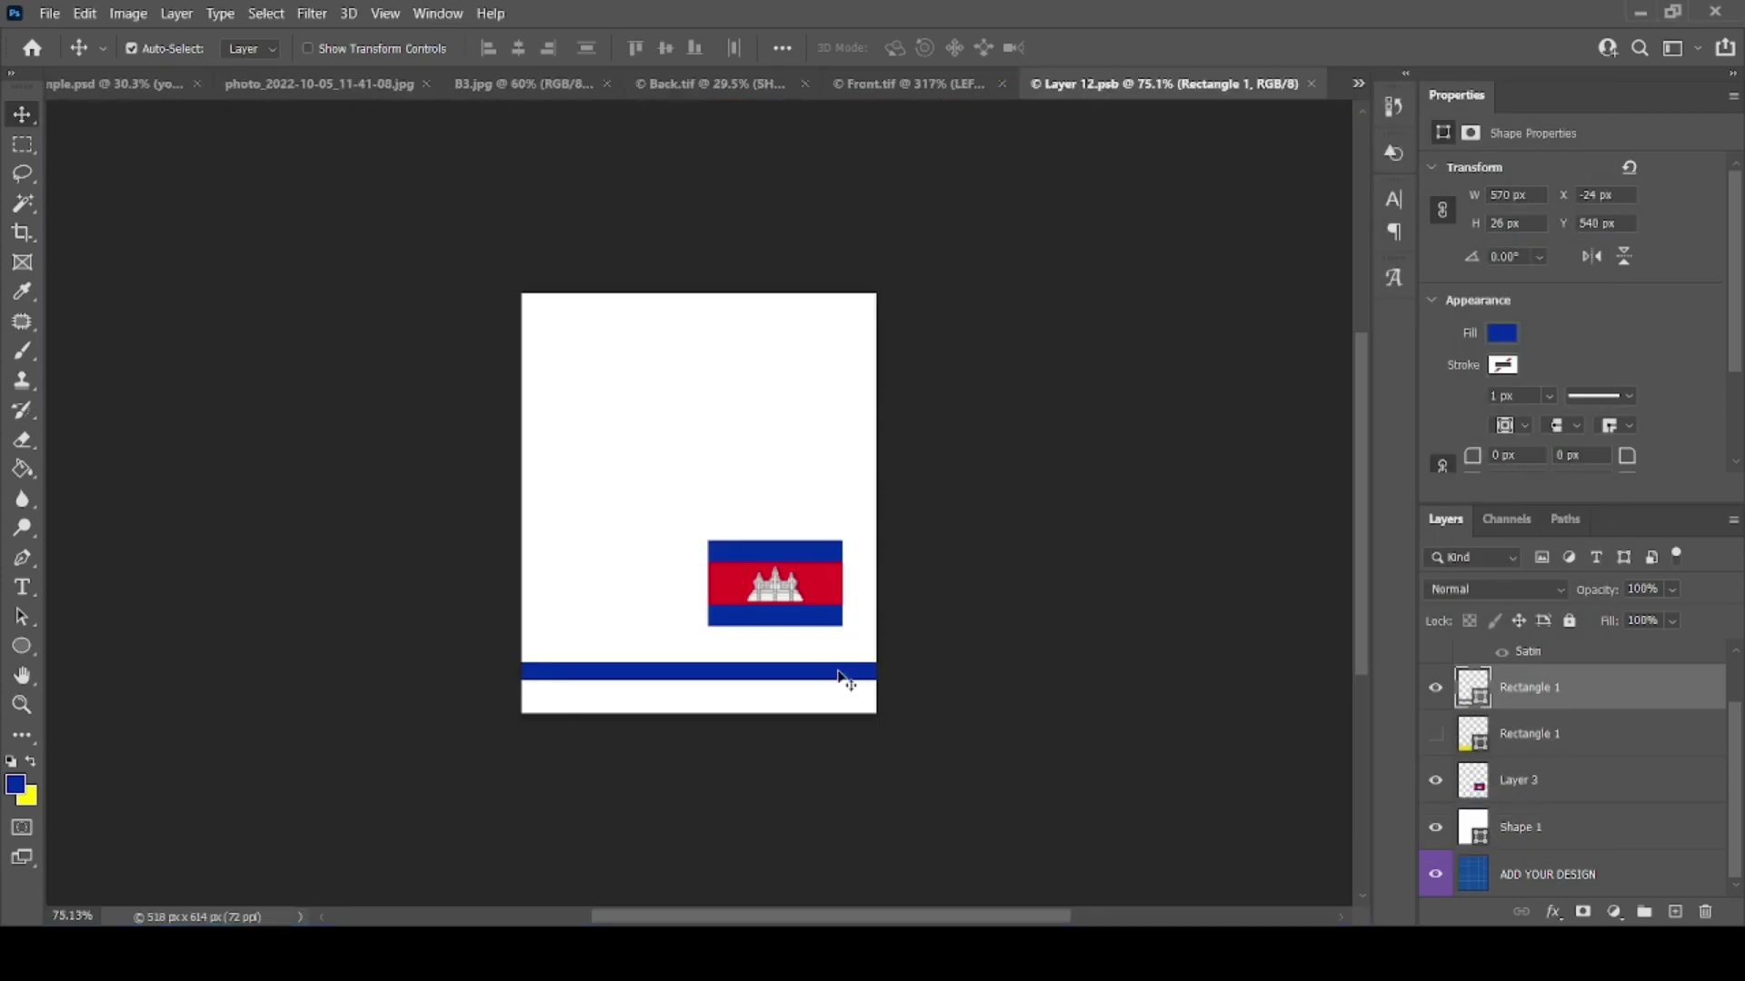
{"action": "left_click", "coordinate": [1312, 83]}
{"action": "scroll", "coordinate": [848, 405], "scroll_direction": "down", "scroll_amount": 8}
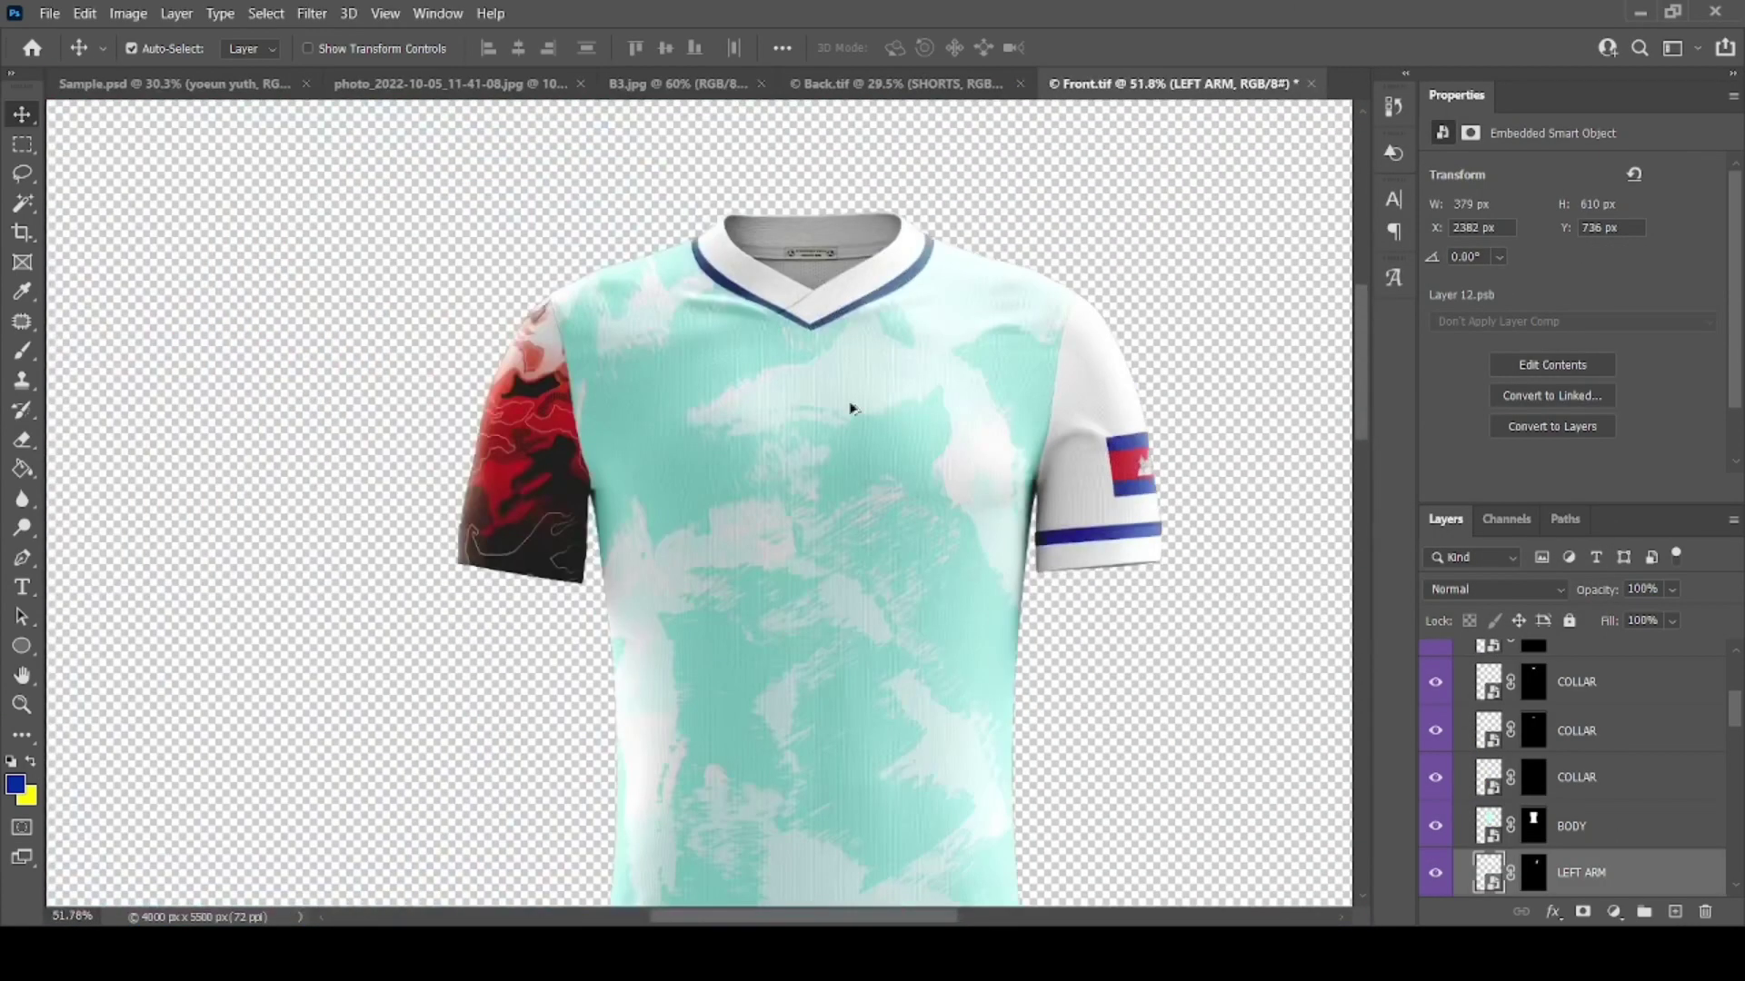
{"action": "scroll", "coordinate": [1545, 800], "scroll_direction": "down", "scroll_amount": 2}
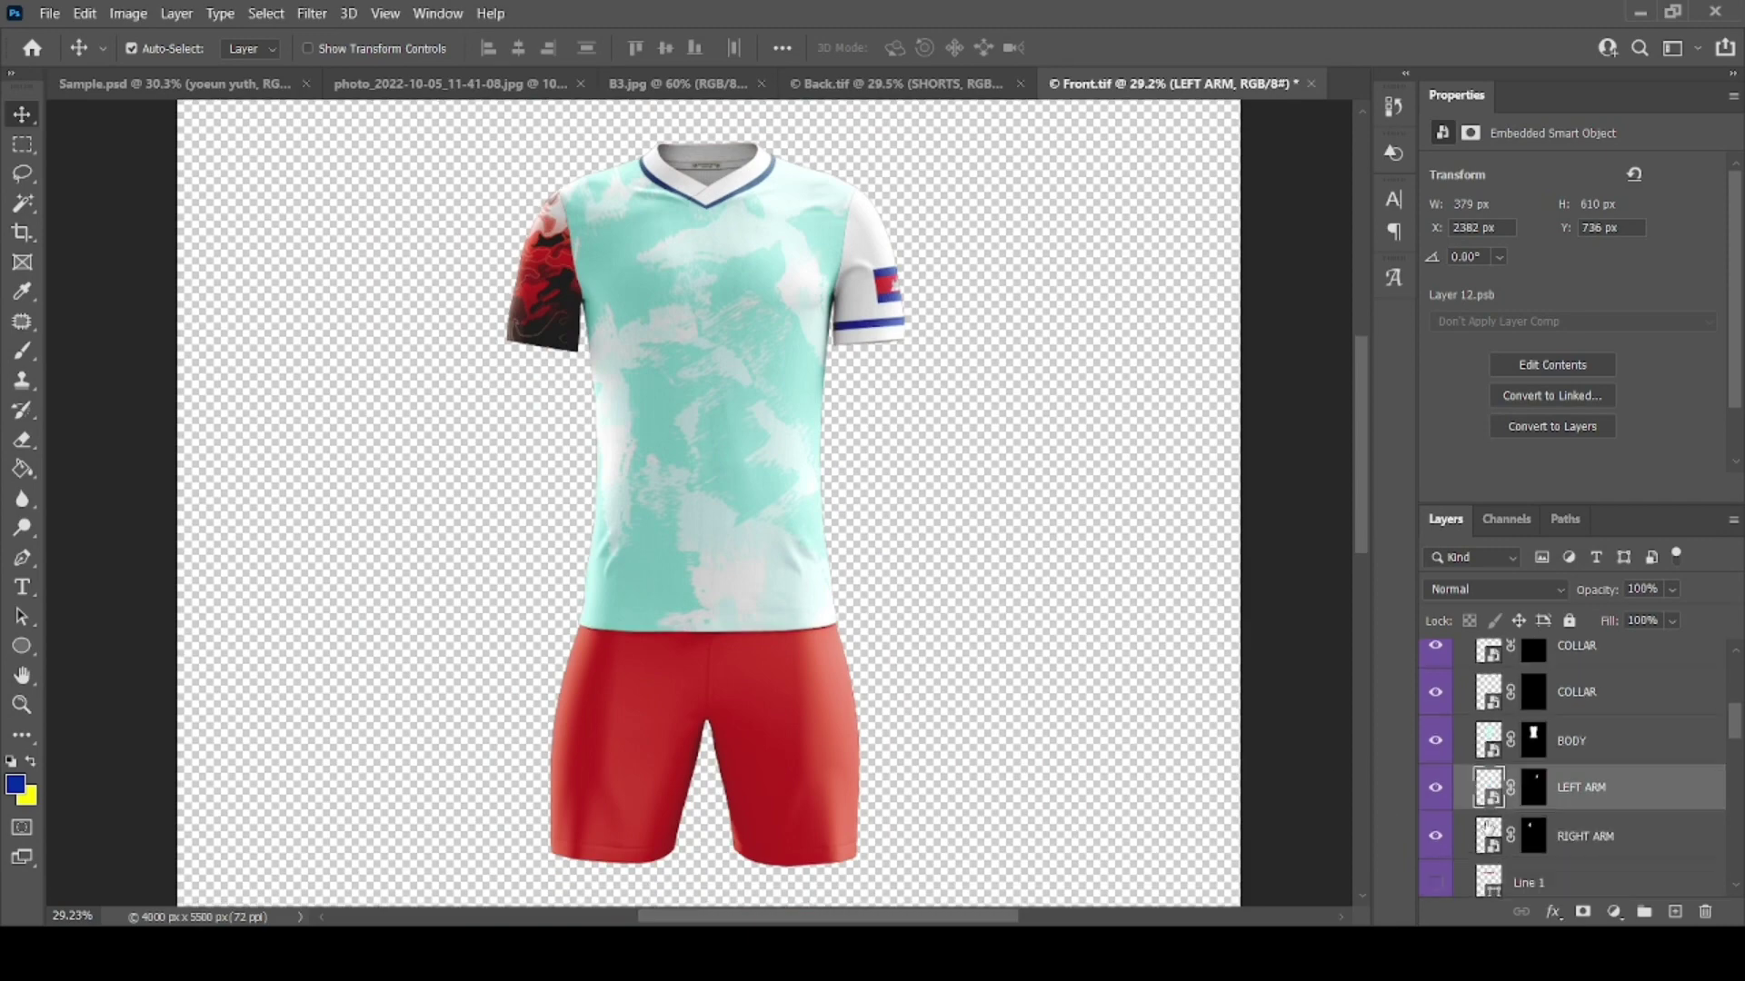
Step: Open the right arm artwork, show Shape 1 with a white fill and show the flag on Layer 3
{"action": "double_click", "coordinate": [1490, 829]}
{"action": "left_click", "coordinate": [1436, 827]}
{"action": "double_click", "coordinate": [1473, 826]}
{"action": "left_click", "coordinate": [140, 523]}
{"action": "left_click", "coordinate": [646, 518]}
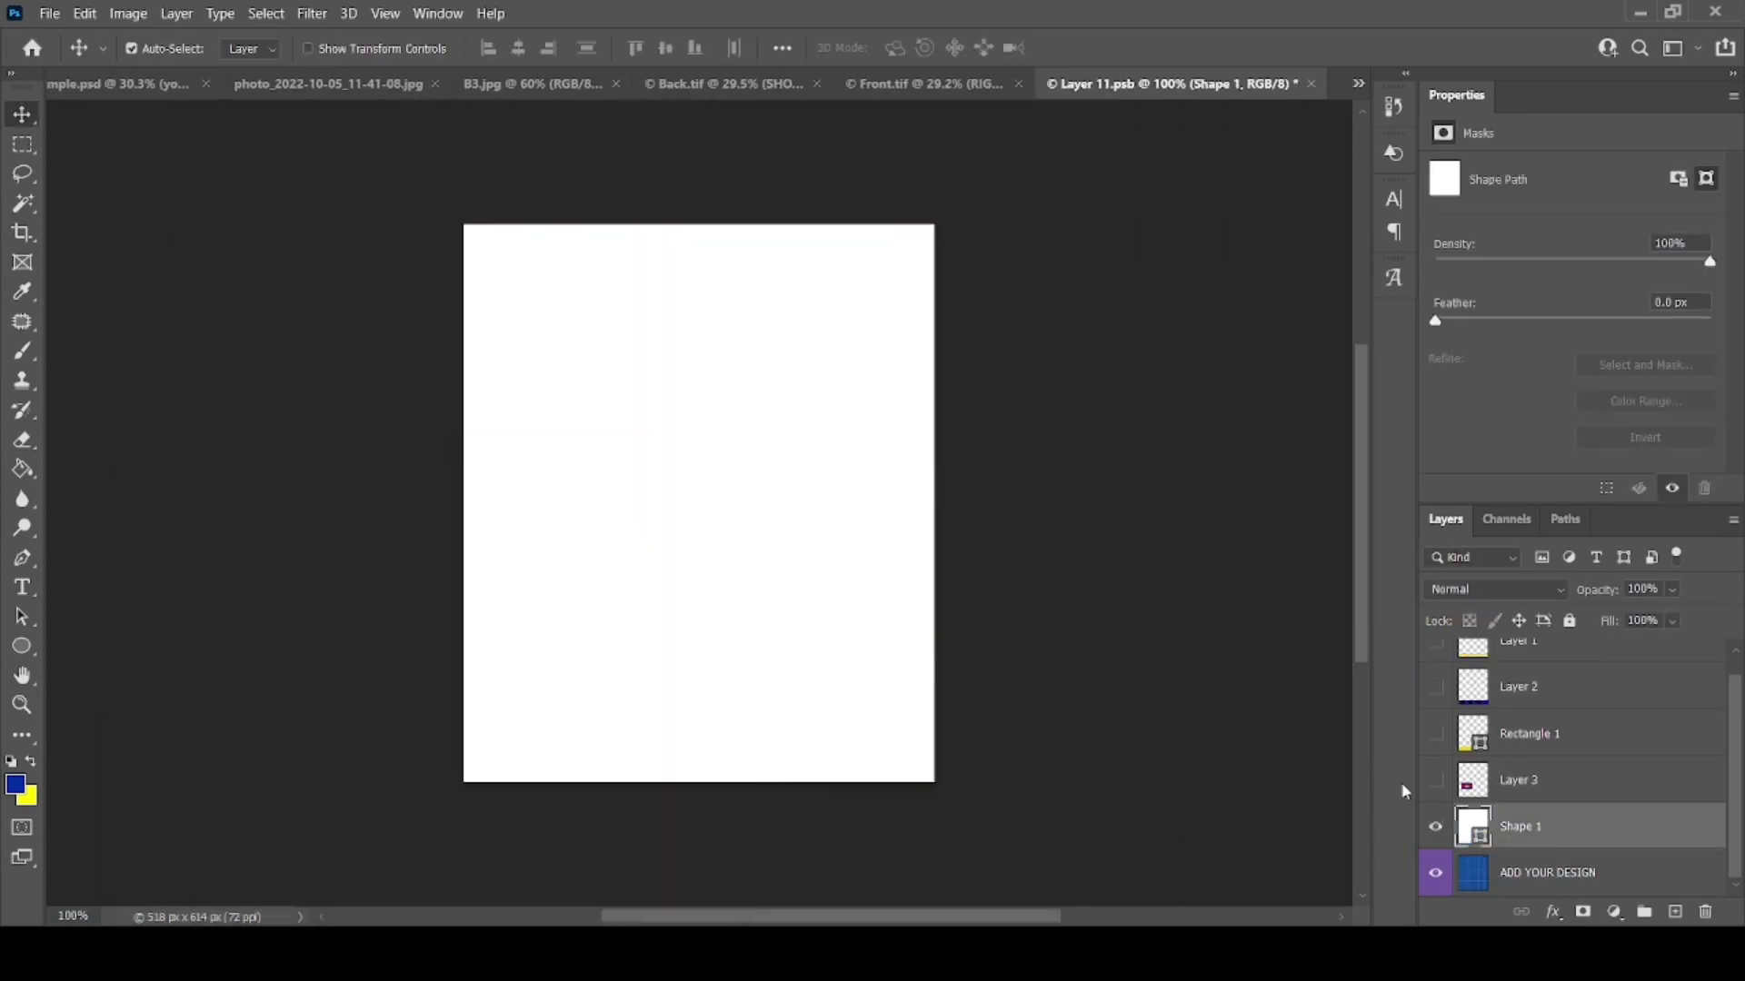
{"action": "left_click", "coordinate": [1437, 784]}
Step: Place the blue stripe just below the flag in the right arm artwork and save it to the mockup
{"action": "left_click_drag", "start_coordinate": [1473, 687], "coordinate": [1545, 795]}
{"action": "left_click_drag", "start_coordinate": [802, 504], "coordinate": [803, 693]}
{"action": "key", "text": "ctrl+t"}
{"action": "key", "text": "Return"}
{"action": "key", "text": "ctrl+s"}
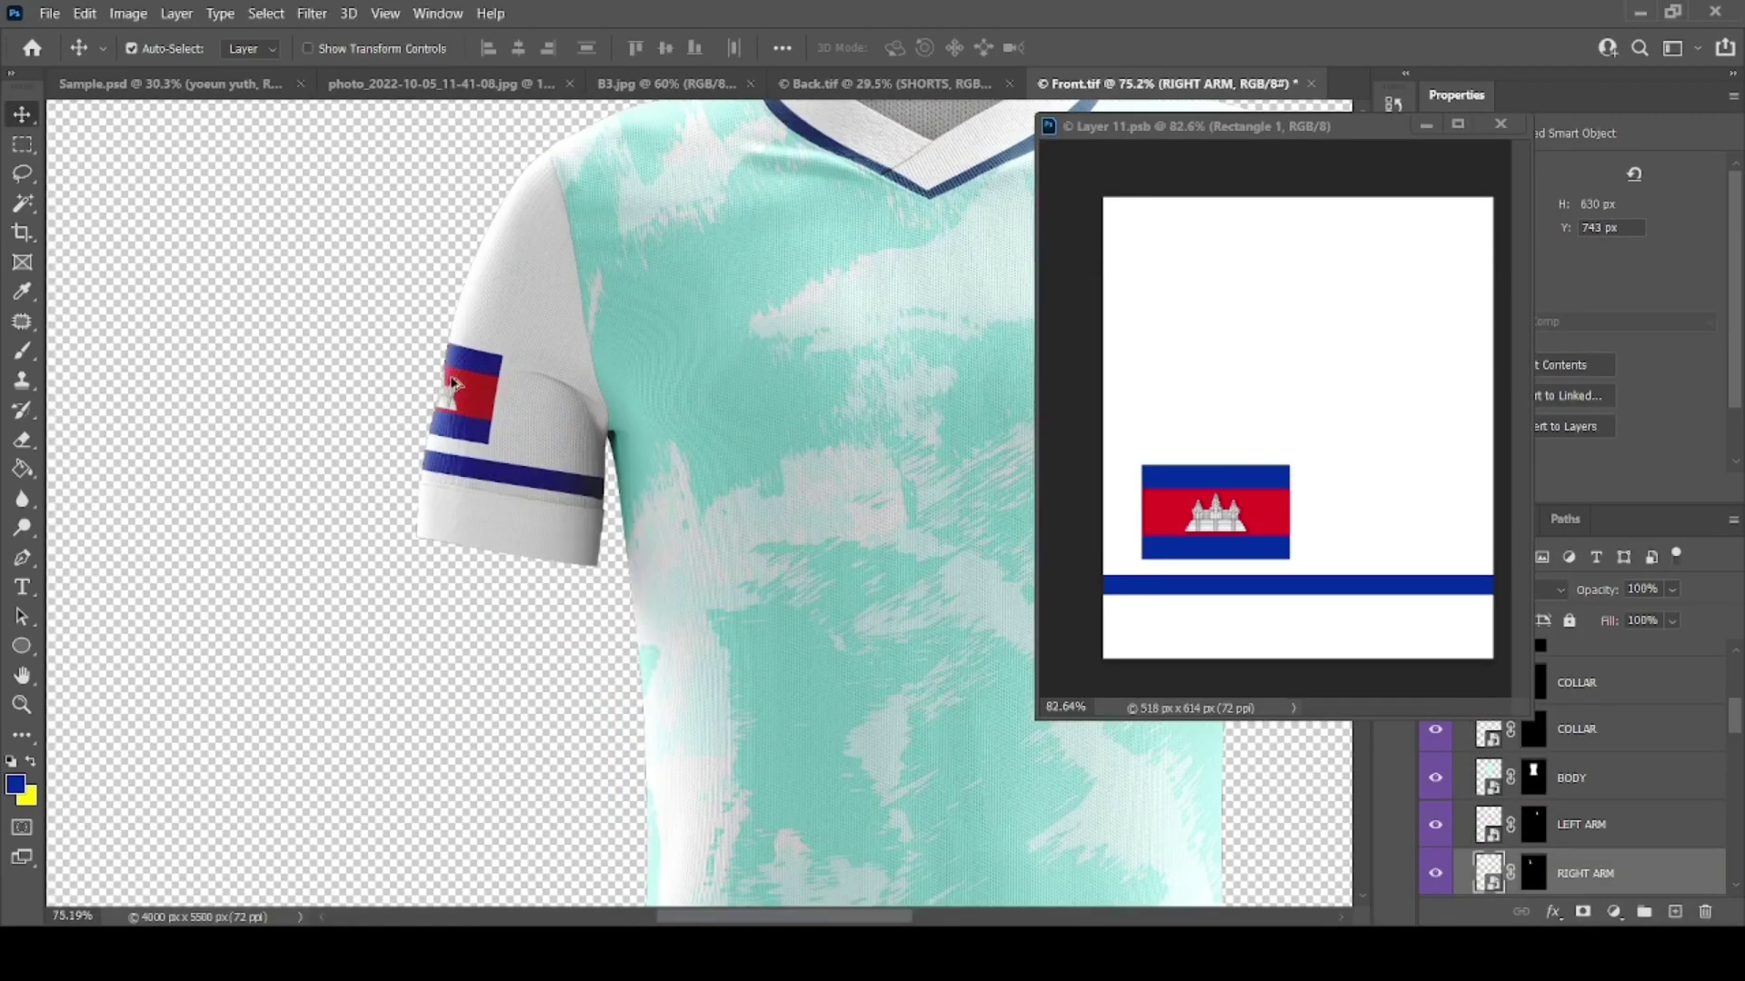
Step: Move the blue stripe in the right arm artwork down to Y 539 px on the hem seam, then save and close it
{"action": "scroll", "coordinate": [451, 384], "scroll_direction": "up", "scroll_amount": 5}
{"action": "left_click", "coordinate": [1204, 605]}
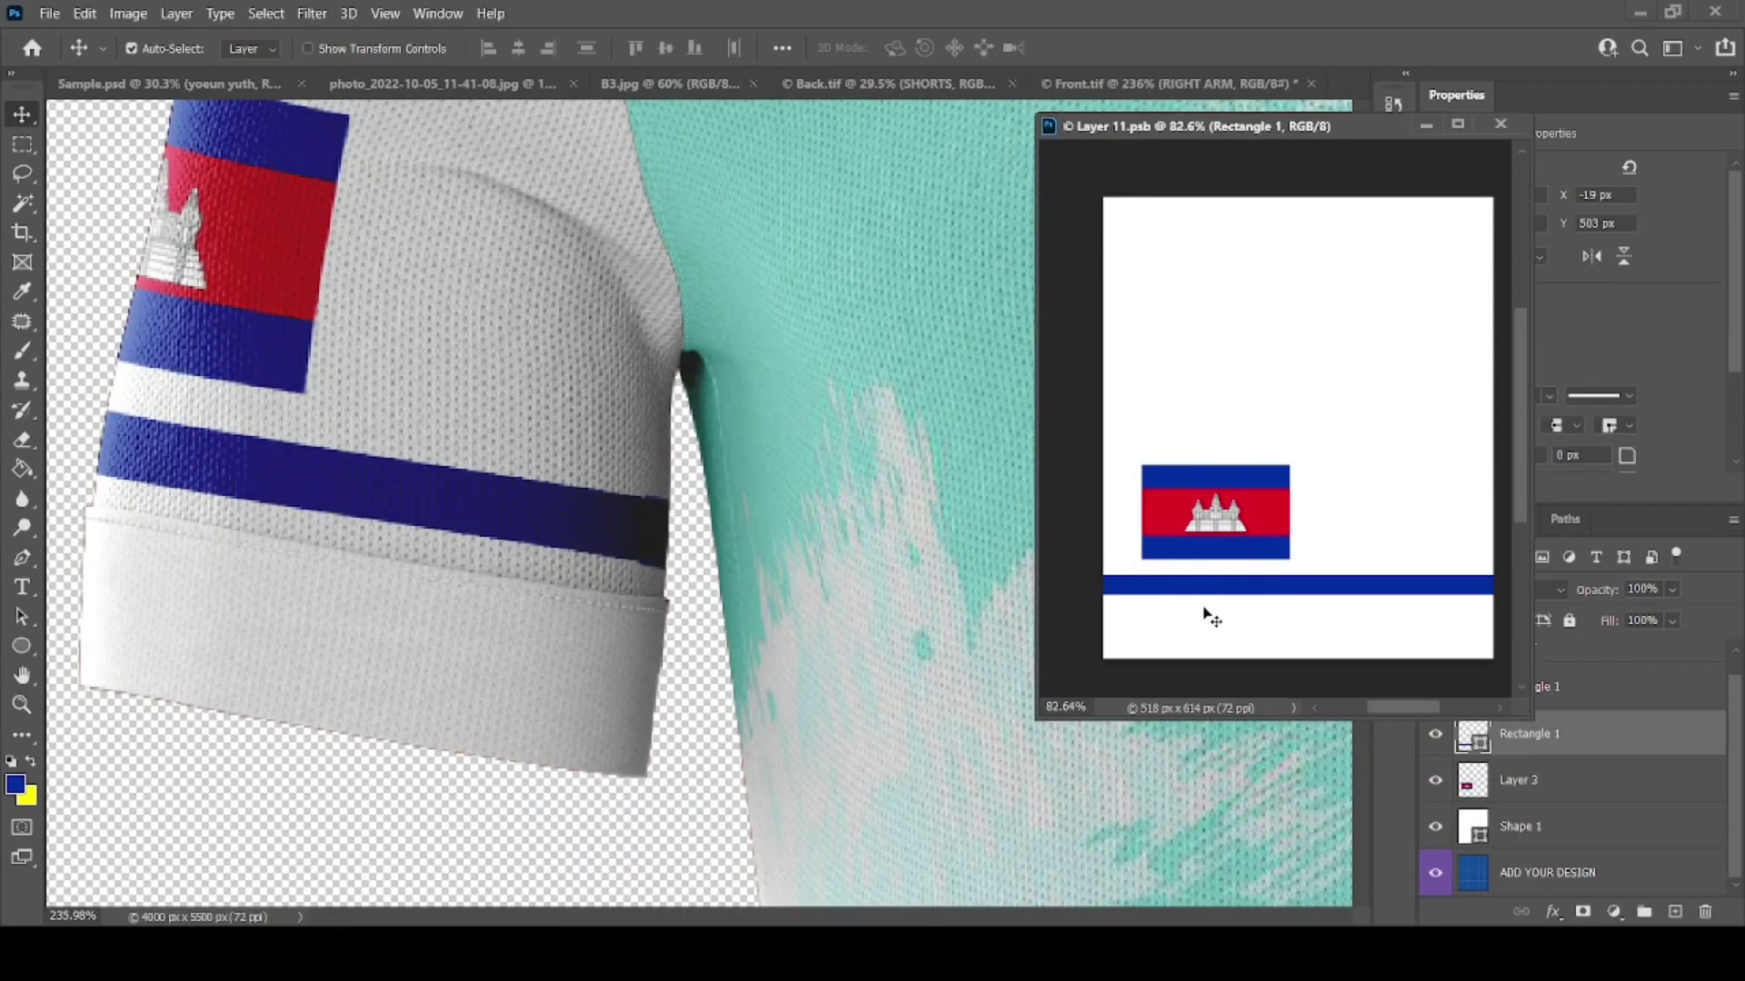
{"action": "left_click_drag", "start_coordinate": [1214, 596], "coordinate": [1212, 615]}
{"action": "key", "text": "ctrl+s"}
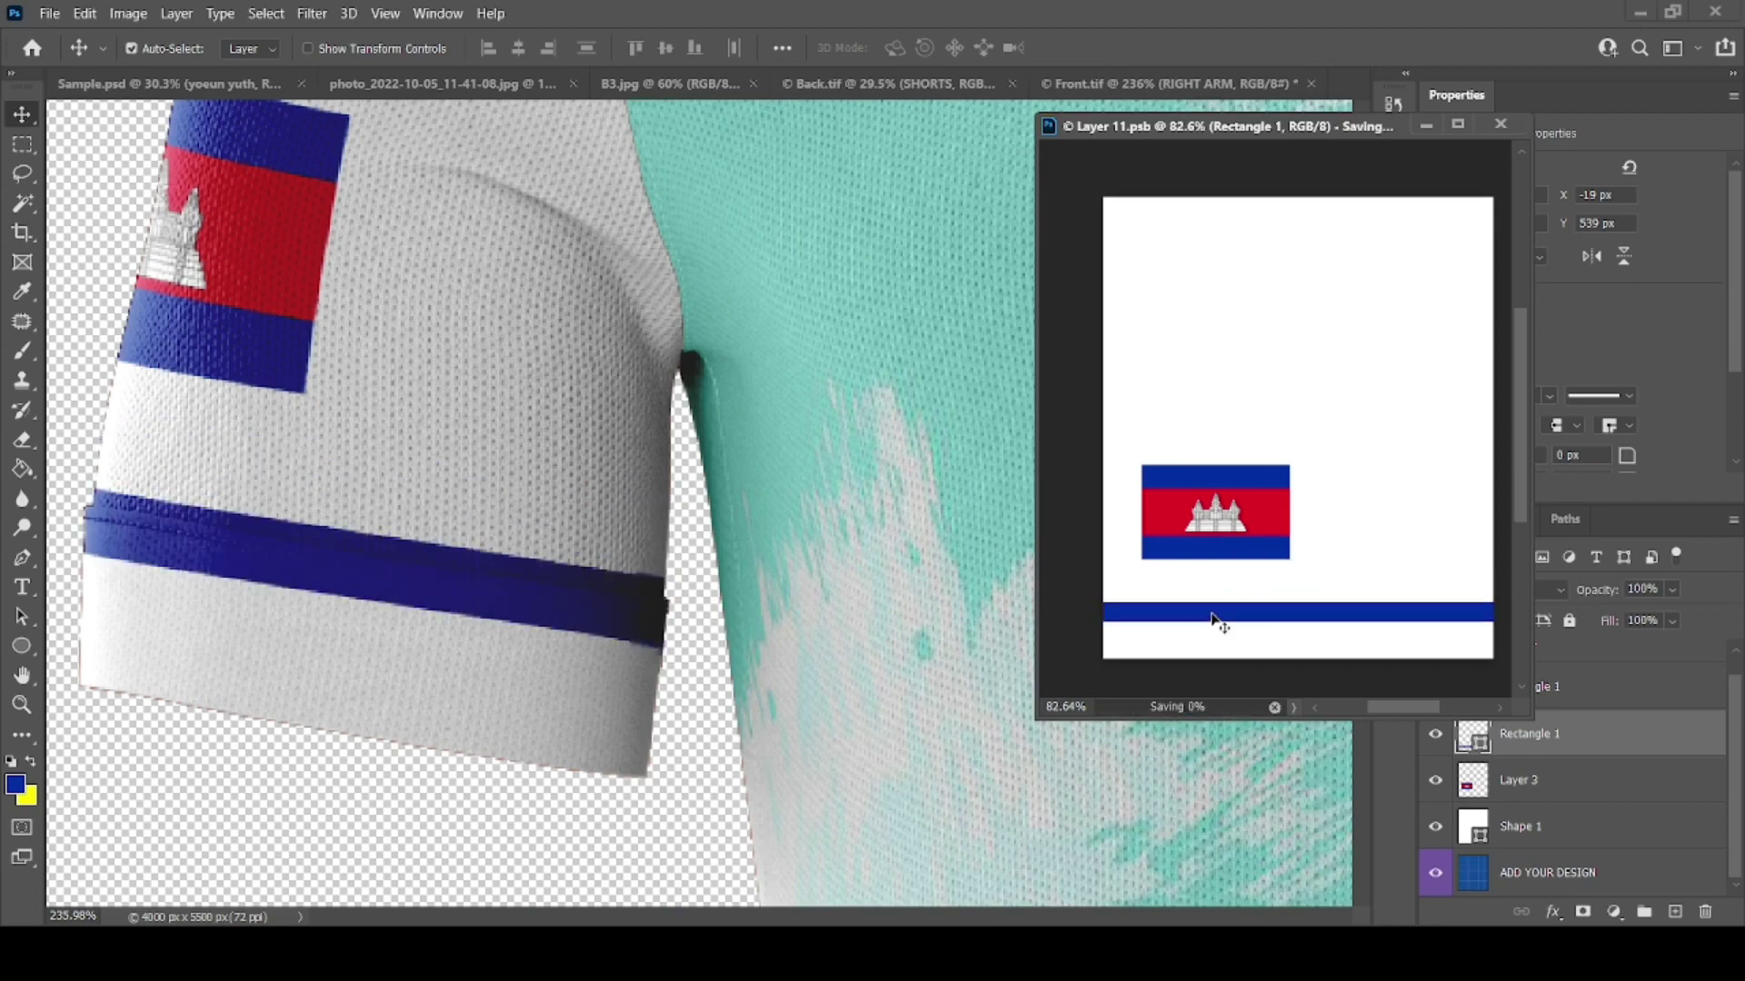
{"action": "key", "text": "ctrl+w"}
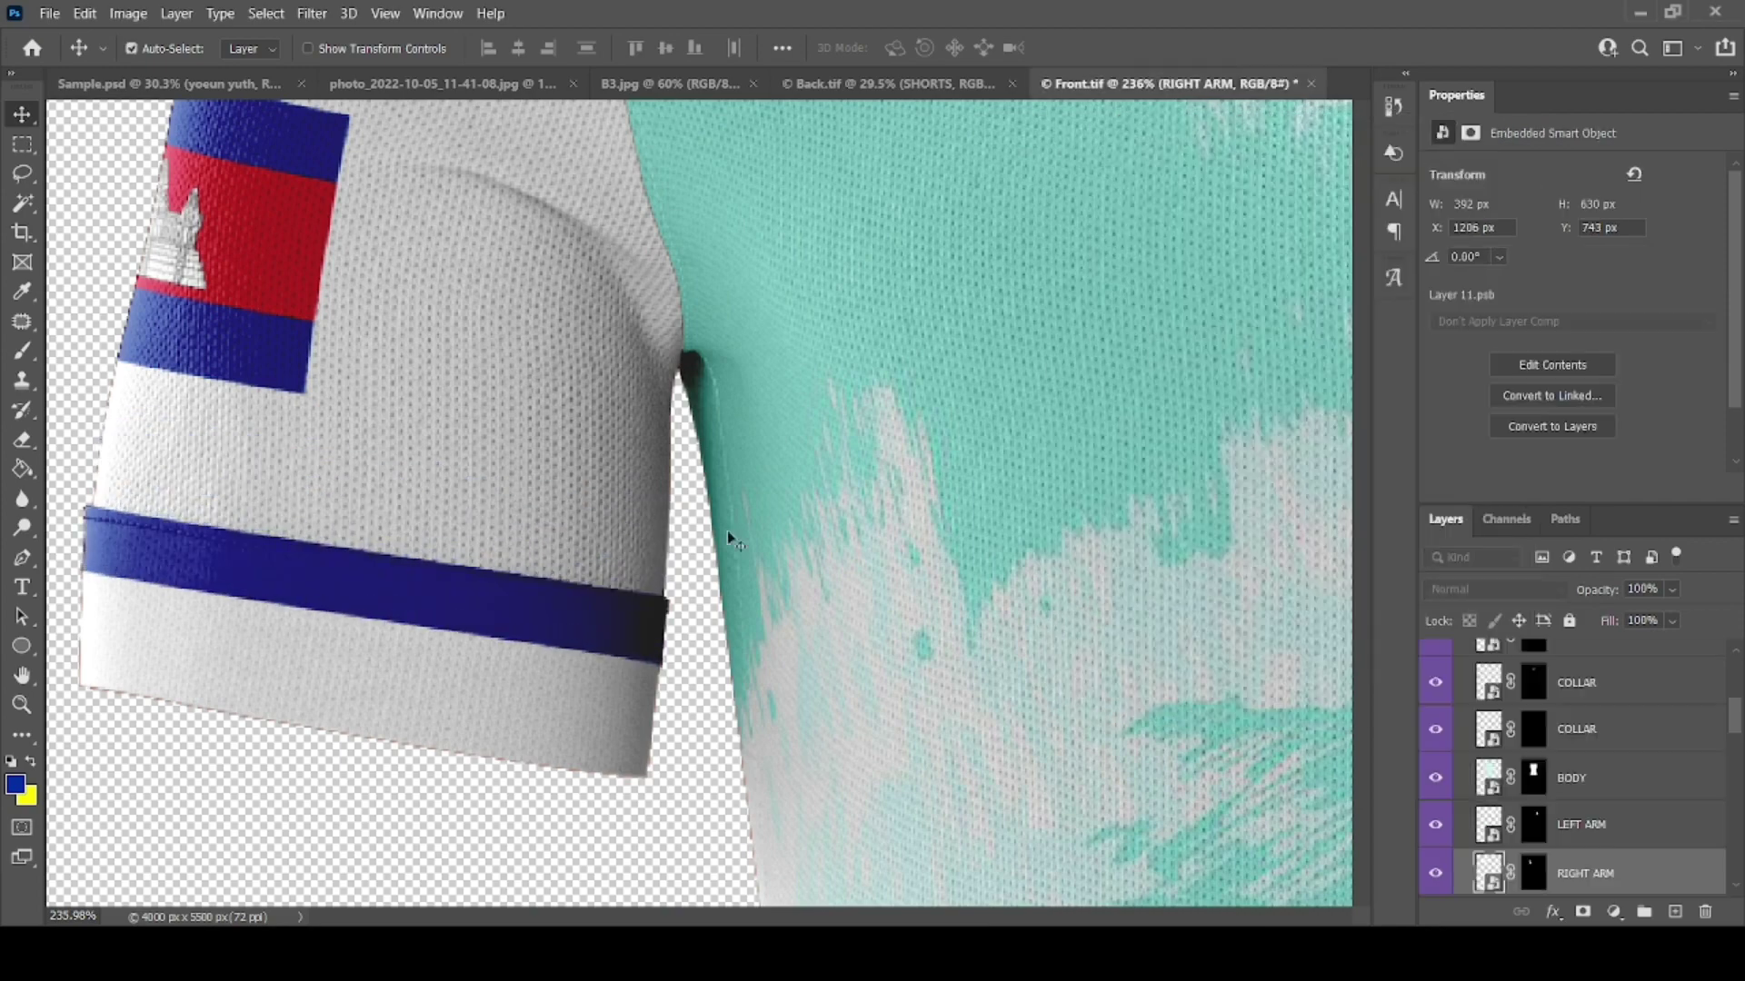
Step: Recolour the blue stripe in the COLLAR1 artwork to match the flag's blue, then save and close the artwork
{"action": "scroll", "coordinate": [721, 533], "scroll_direction": "down", "scroll_amount": 10}
{"action": "scroll", "coordinate": [1516, 711], "scroll_direction": "up", "scroll_amount": 1}
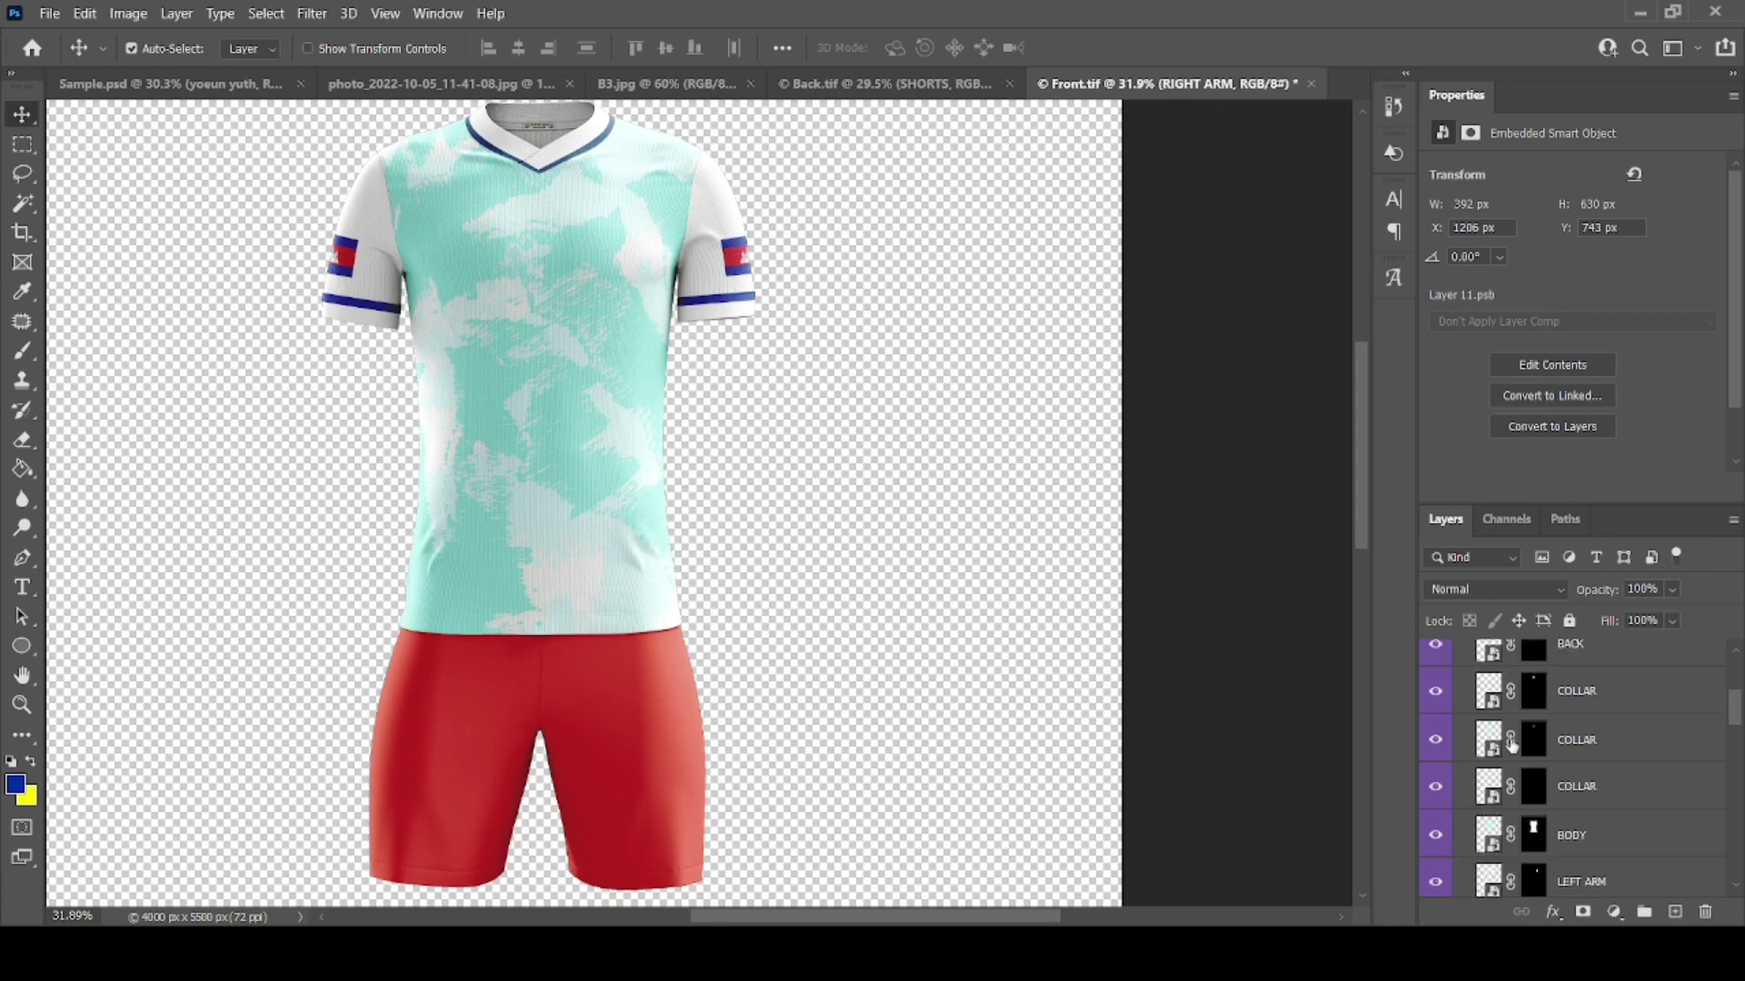
{"action": "double_click", "coordinate": [1469, 730]}
{"action": "double_click", "coordinate": [1467, 702]}
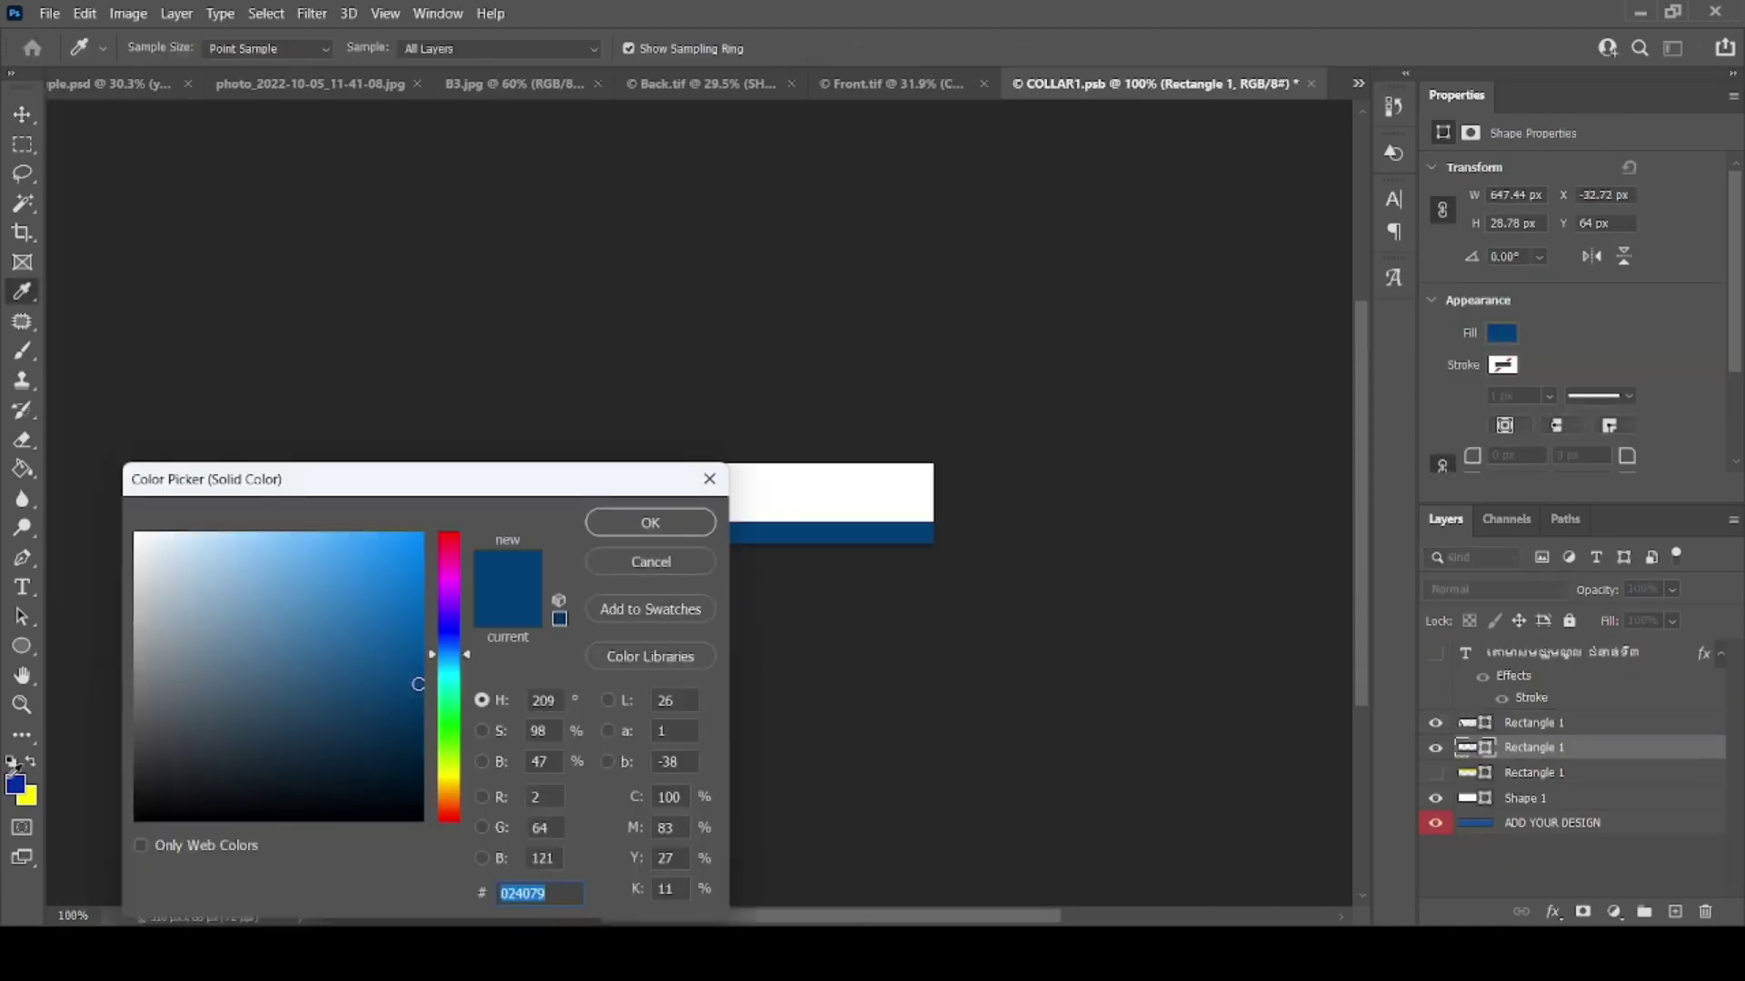
{"action": "key", "text": "ctrl+s"}
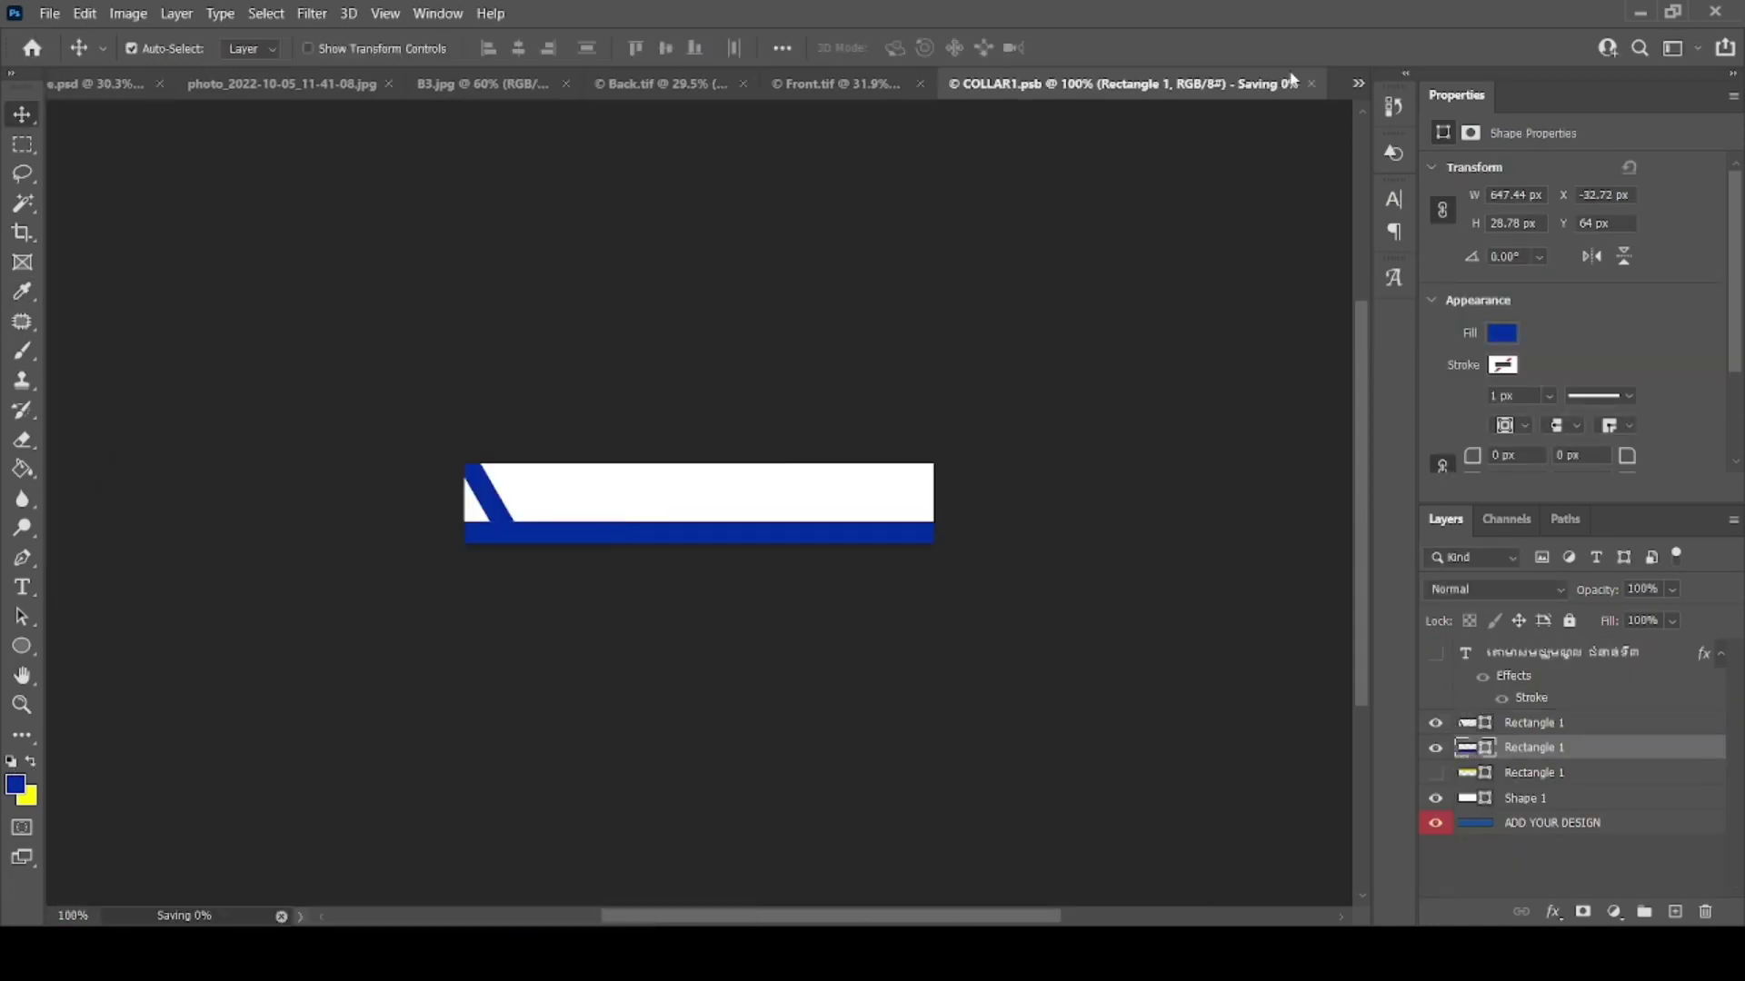
{"action": "key", "text": "ctrl+w"}
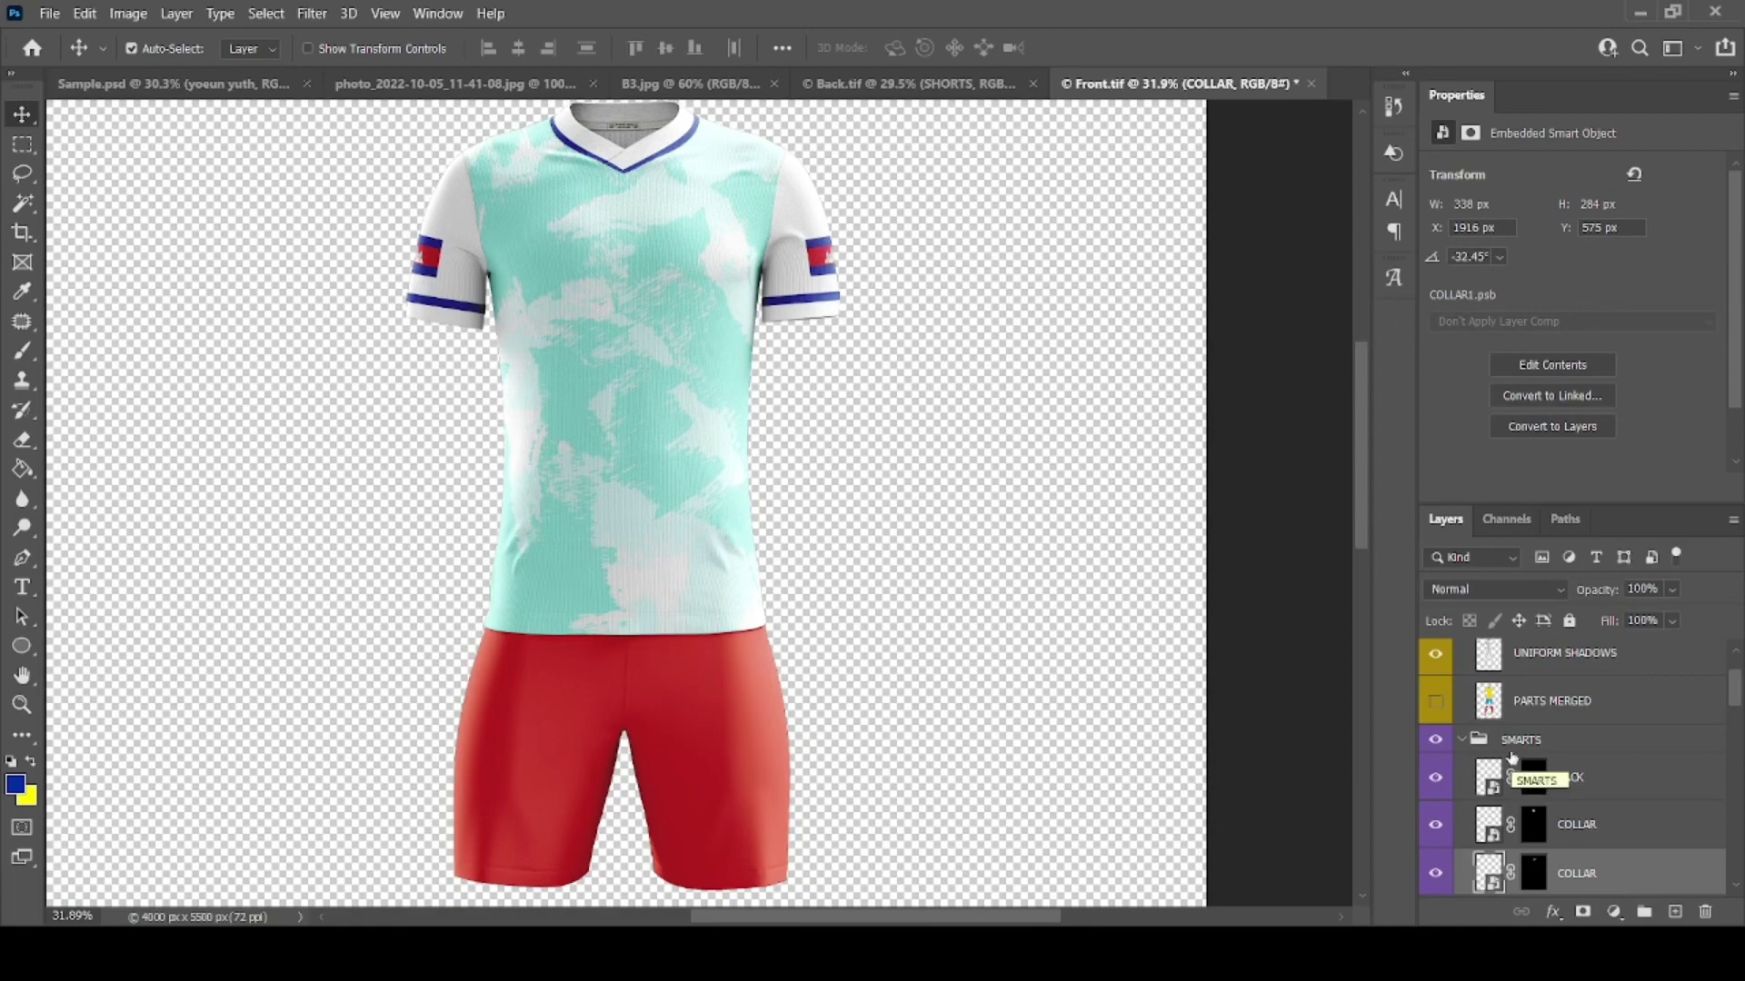
Step: Fill Shape 1 with blue 032ea1 in the left and right leg artworks, saving and closing each one
{"action": "scroll", "coordinate": [1512, 757], "scroll_direction": "down", "scroll_amount": 1}
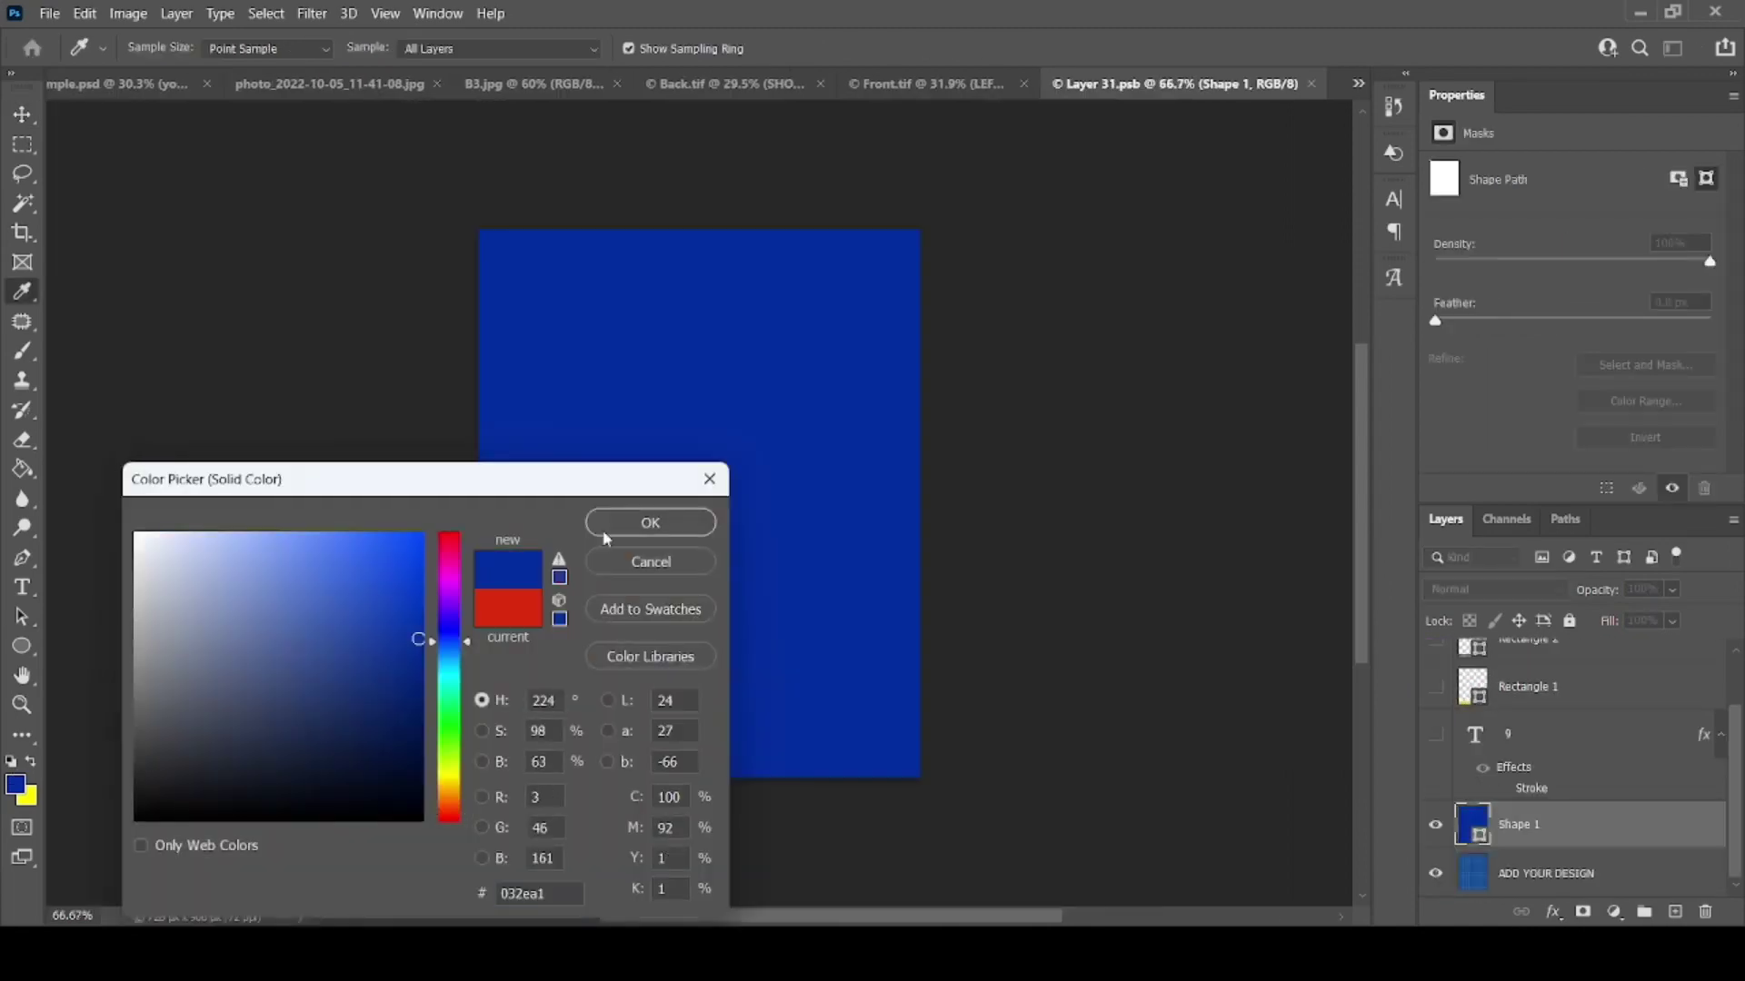
{"action": "left_click", "coordinate": [606, 536]}
{"action": "left_click", "coordinate": [613, 534]}
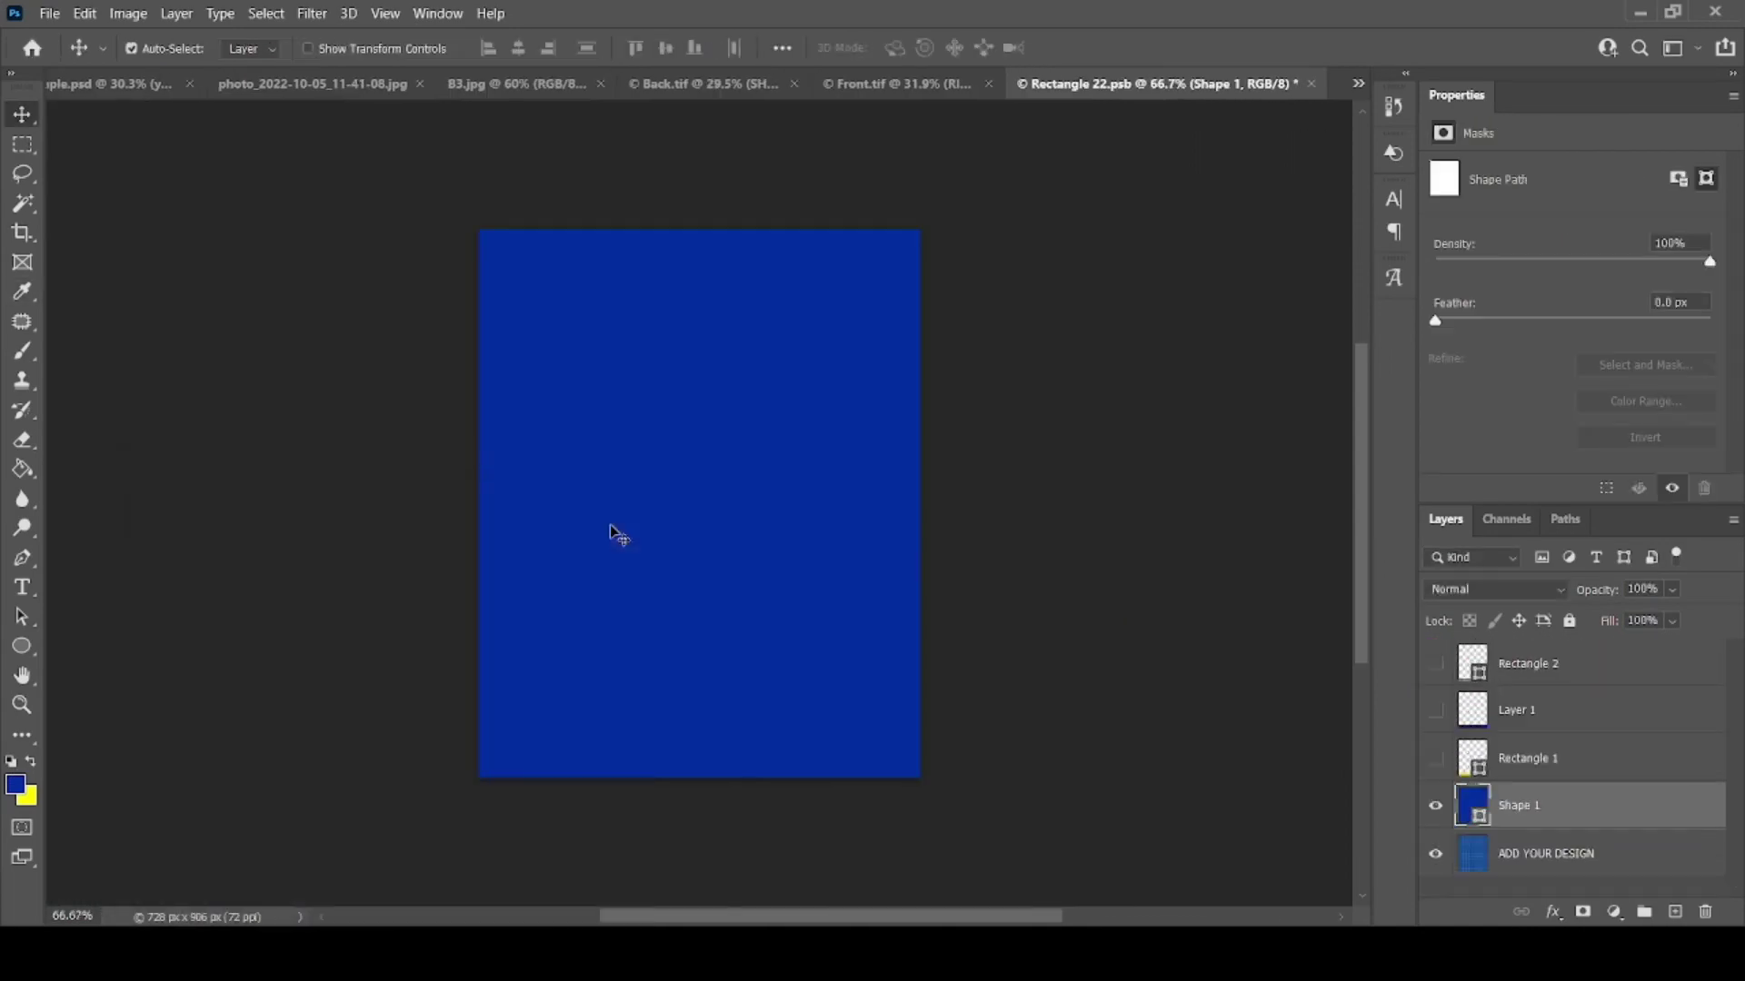
{"action": "key", "text": "ctrl+s"}
{"action": "key", "text": "ctrl+w"}
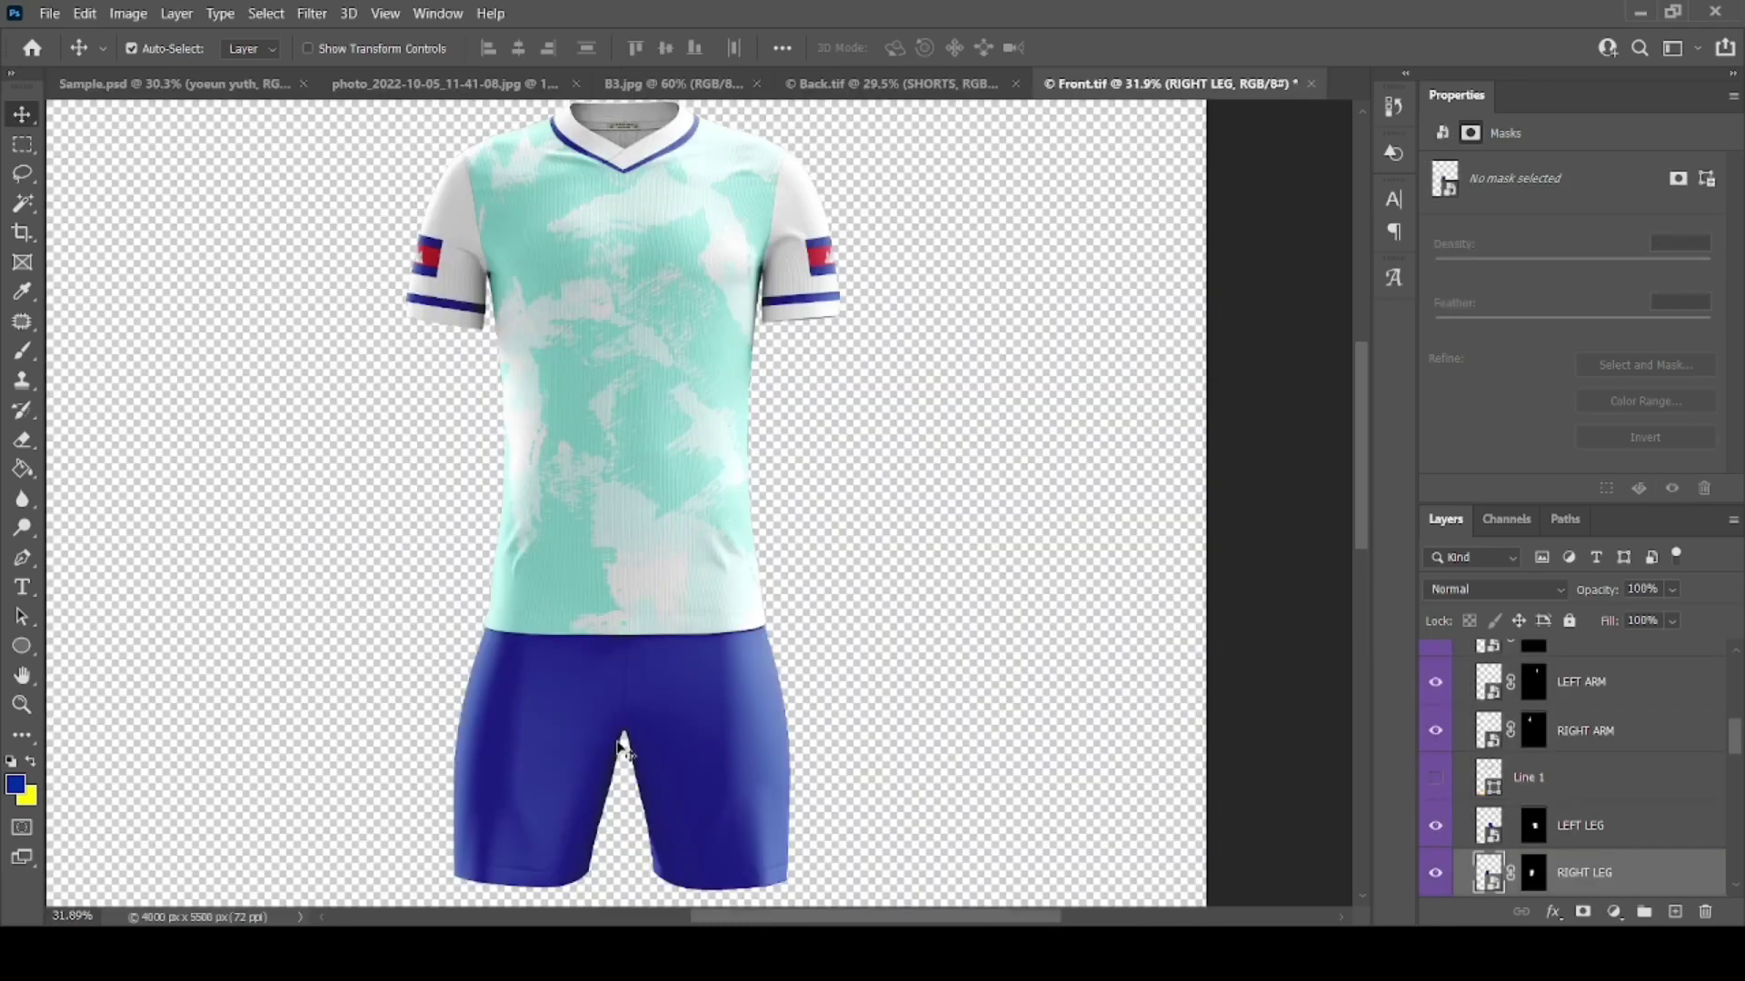
Step: Show Rectangle 1 as a white hem band in the right leg artwork, then save and close it
{"action": "double_click", "coordinate": [1474, 733]}
{"action": "left_click", "coordinate": [1436, 758]}
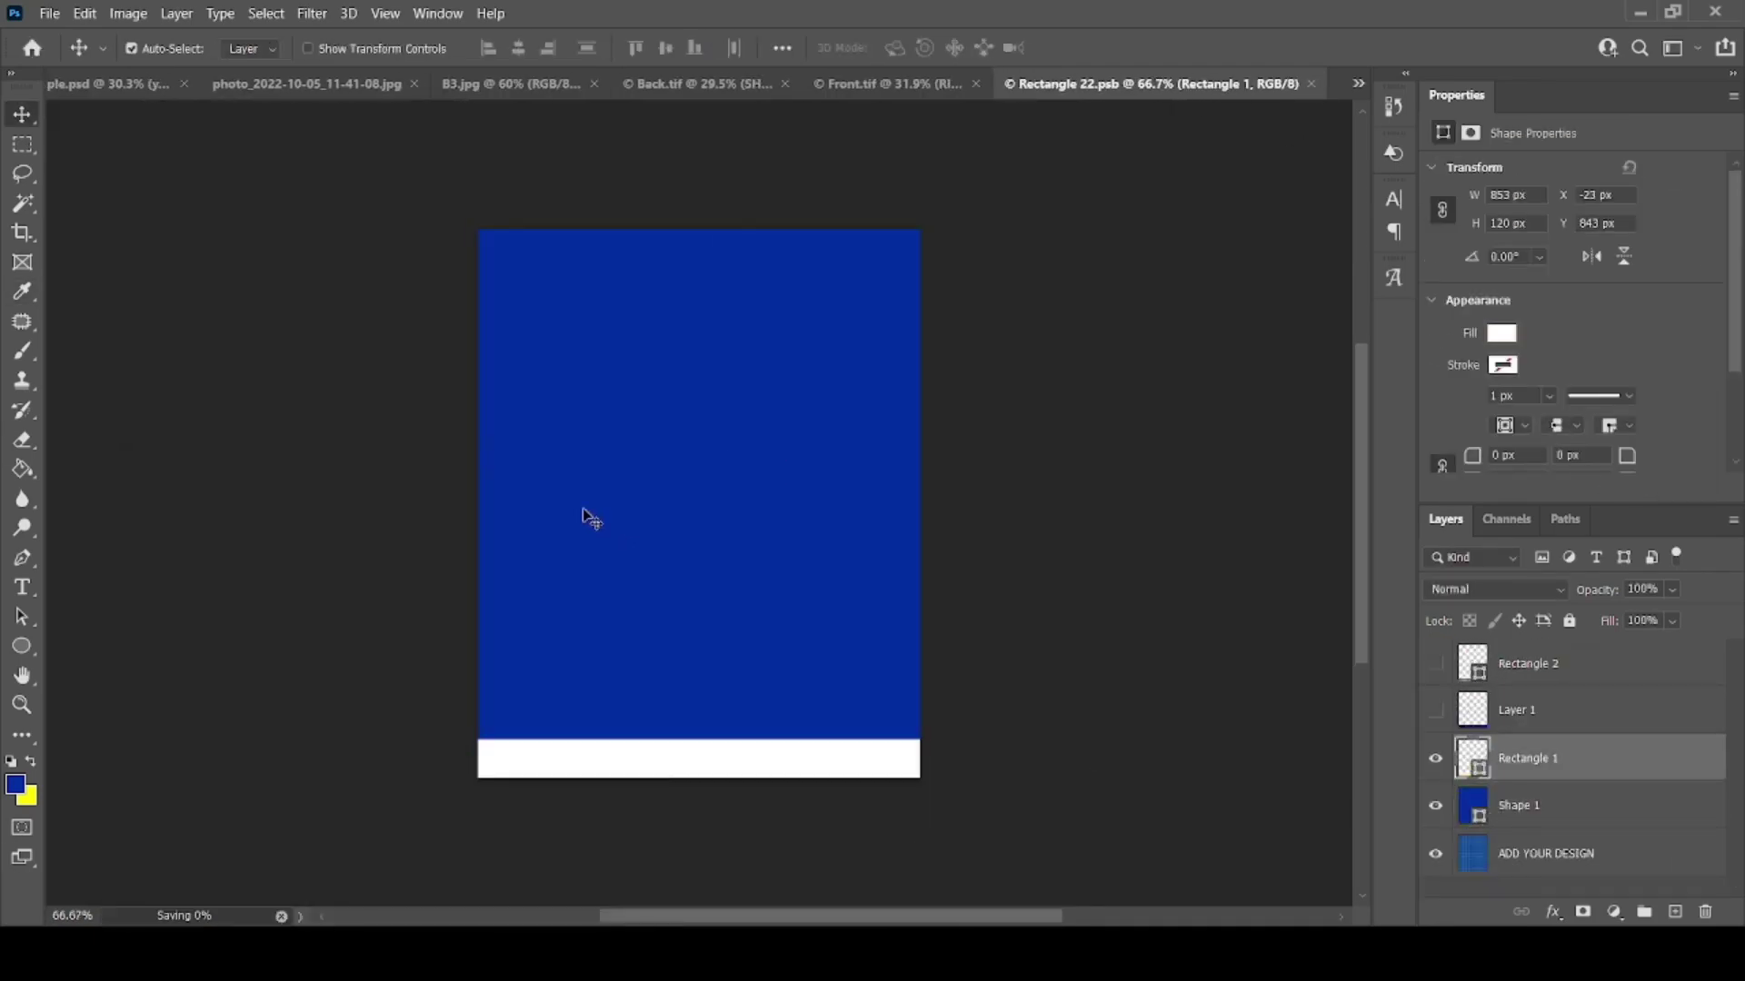
{"action": "key", "text": "ctrl+w"}
Step: Show Rectangle 1 with a white fill as the hem band in the left leg artwork, then save and close it
{"action": "double_click", "coordinate": [1488, 825]}
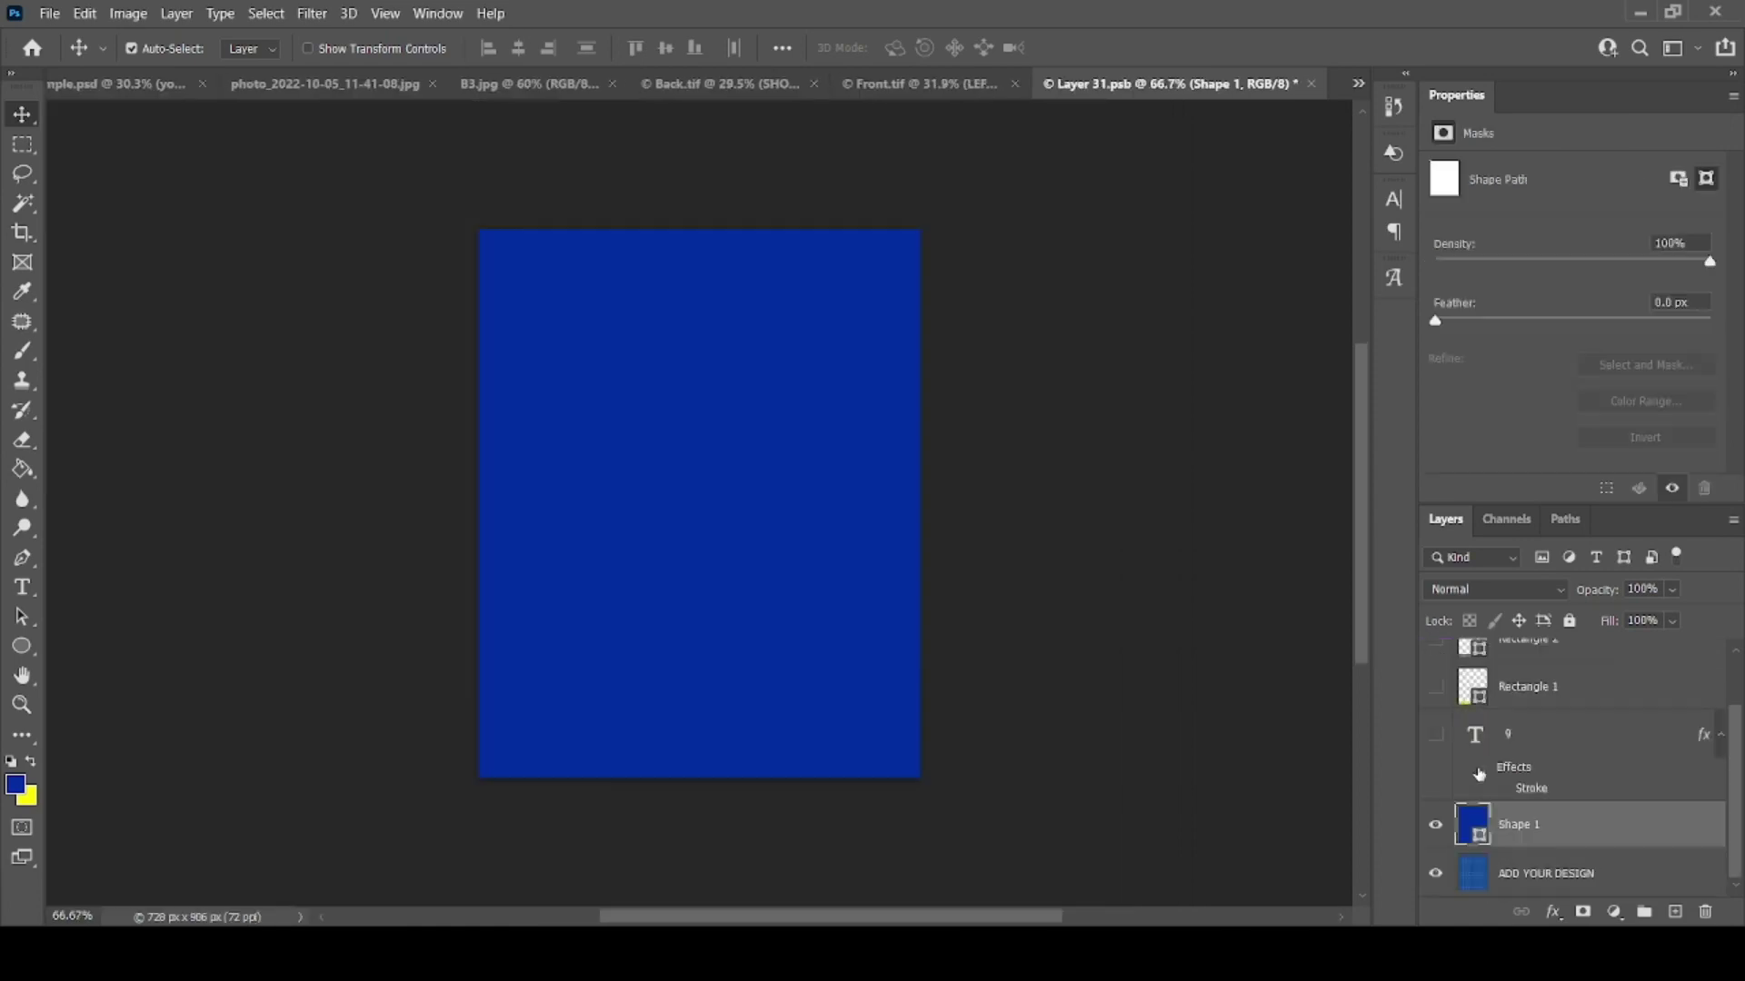
{"action": "double_click", "coordinate": [1472, 682]}
{"action": "left_click", "coordinate": [646, 518]}
{"action": "key", "text": "ctrl+s"}
{"action": "key", "text": "ctrl+w"}
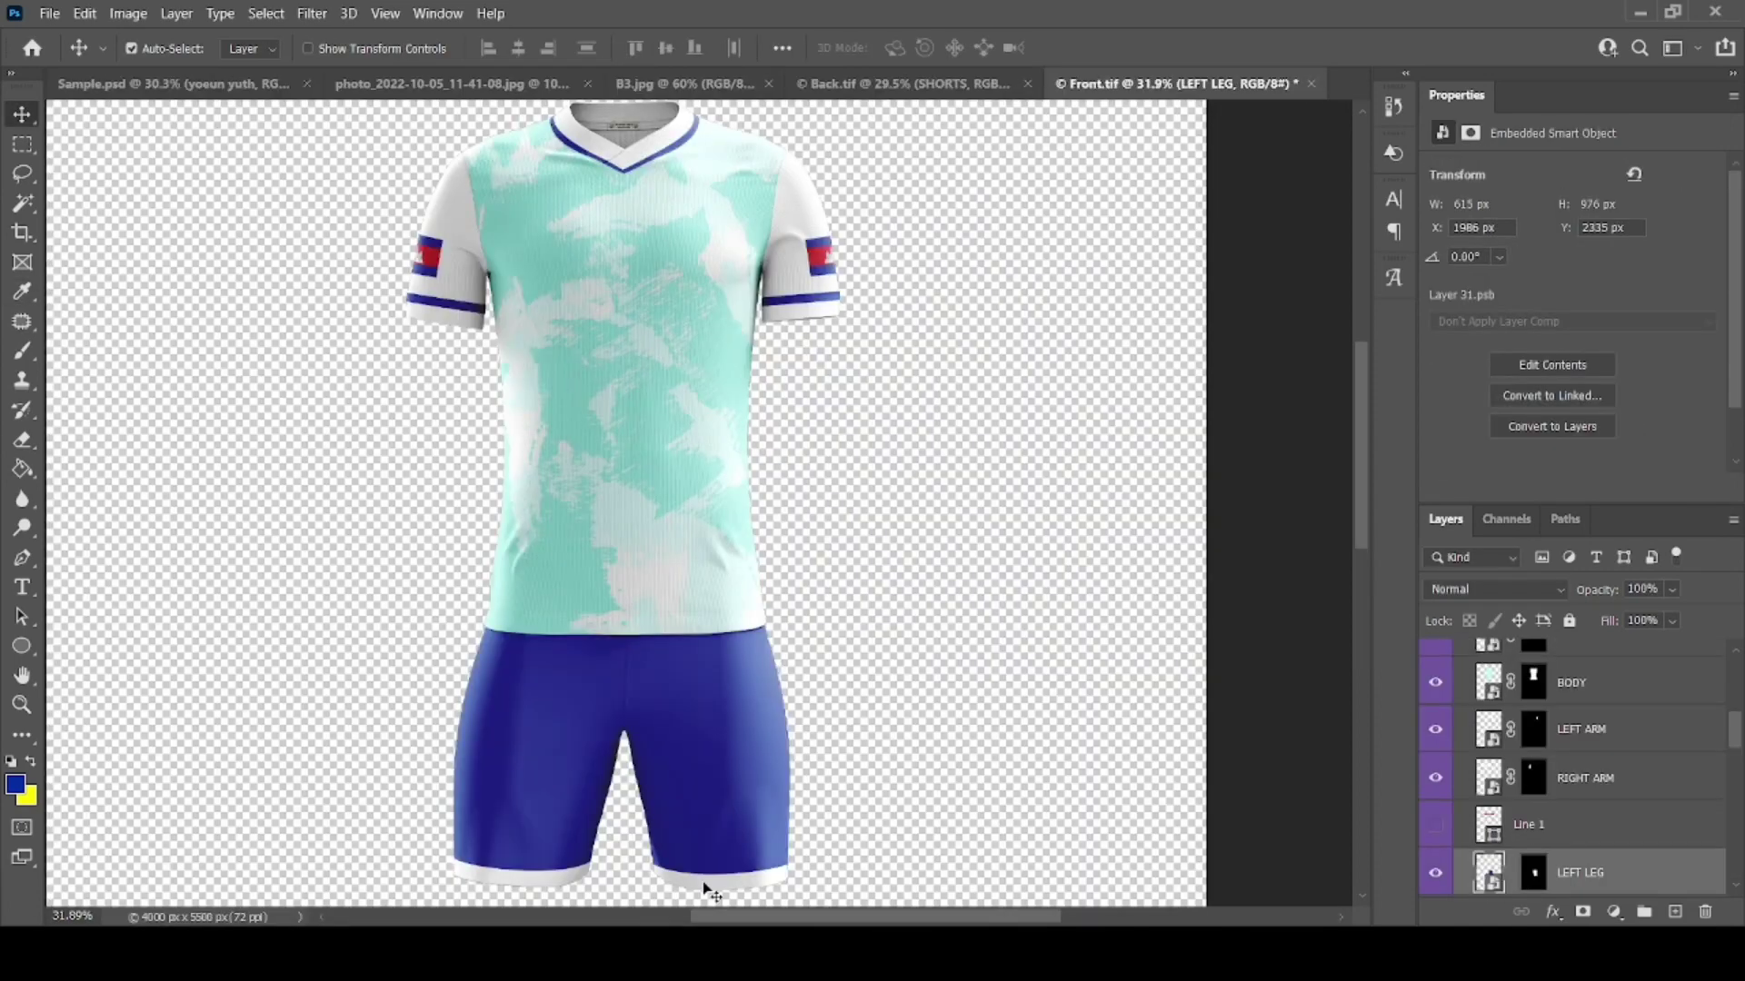
Step: Set the COLLAR, SHIRT CUFF and SHIRT colour fills in the PARTS group to white
{"action": "scroll", "coordinate": [1454, 772], "scroll_direction": "down", "scroll_amount": 5}
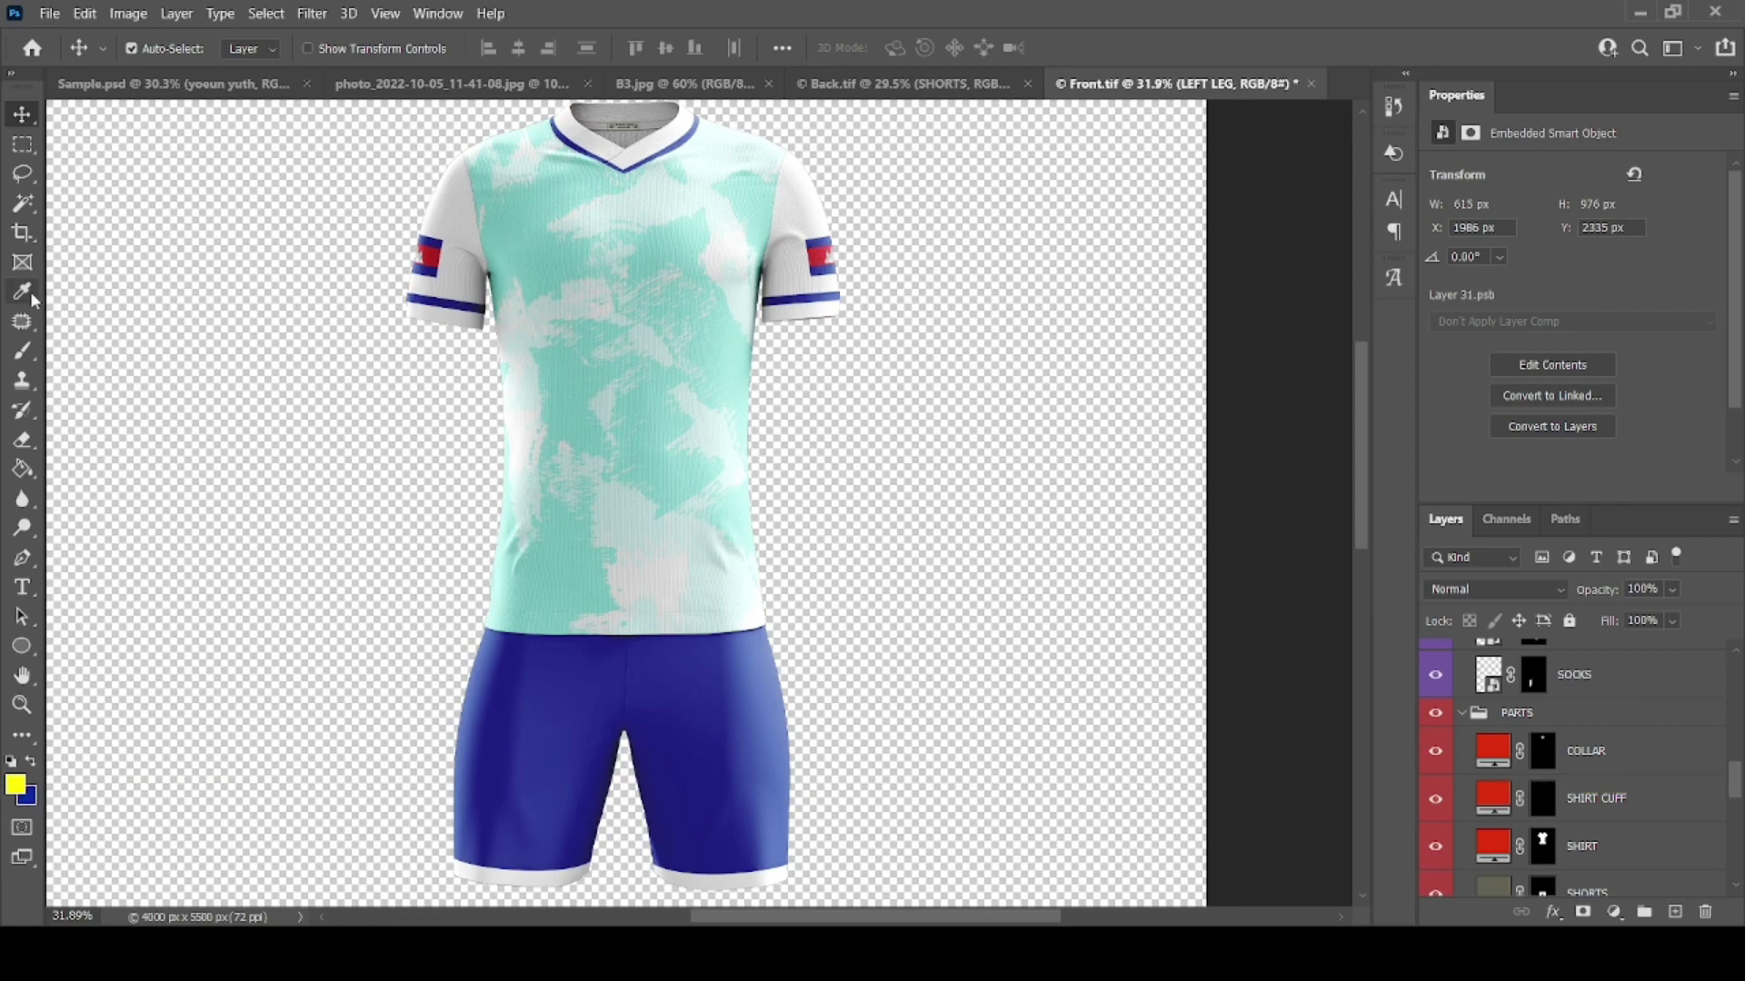
{"action": "double_click", "coordinate": [1493, 751]}
{"action": "left_click", "coordinate": [137, 536]}
{"action": "left_click", "coordinate": [649, 522]}
{"action": "double_click", "coordinate": [1493, 798]}
{"action": "left_click", "coordinate": [137, 536]}
{"action": "left_click", "coordinate": [650, 523]}
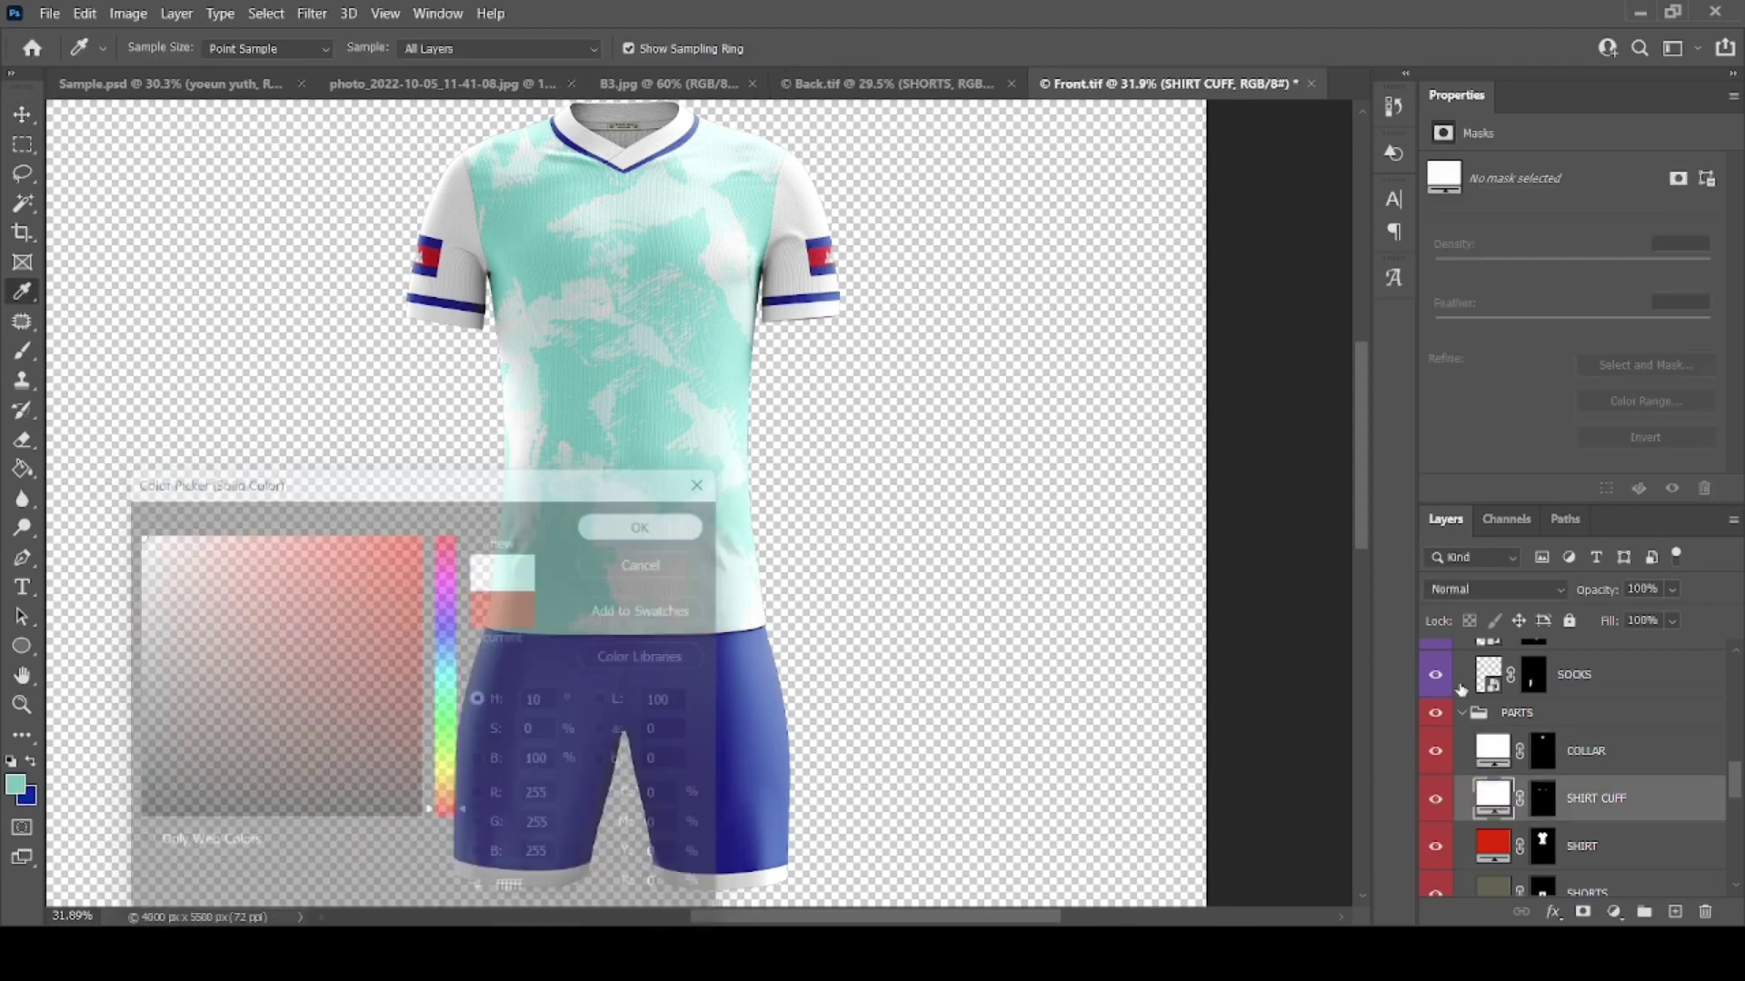
{"action": "double_click", "coordinate": [1493, 846]}
{"action": "left_click", "coordinate": [137, 536]}
{"action": "left_click", "coordinate": [650, 523]}
Step: Set the SHORTS colour fill in the PARTS group to the same blue as the leg artworks
{"action": "scroll", "coordinate": [1572, 772], "scroll_direction": "down", "scroll_amount": 1}
{"action": "double_click", "coordinate": [1493, 865]}
{"action": "key", "text": "Return"}
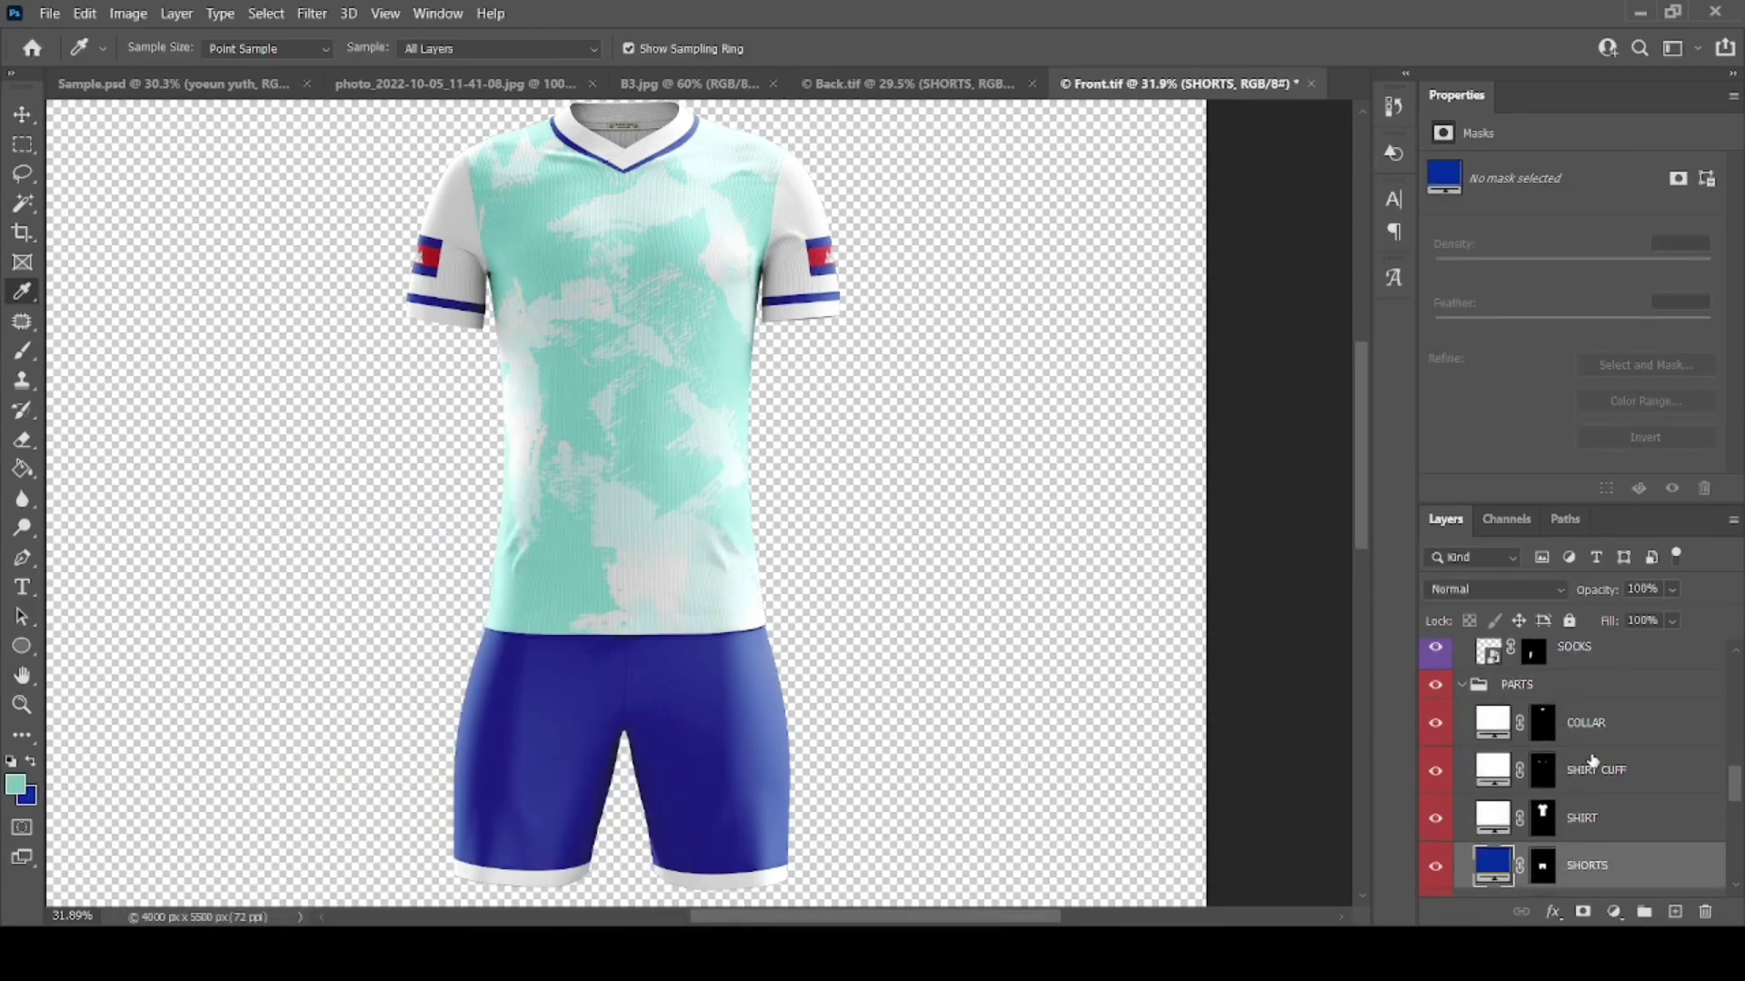
{"action": "scroll", "coordinate": [571, 415], "scroll_direction": "up", "scroll_amount": 1}
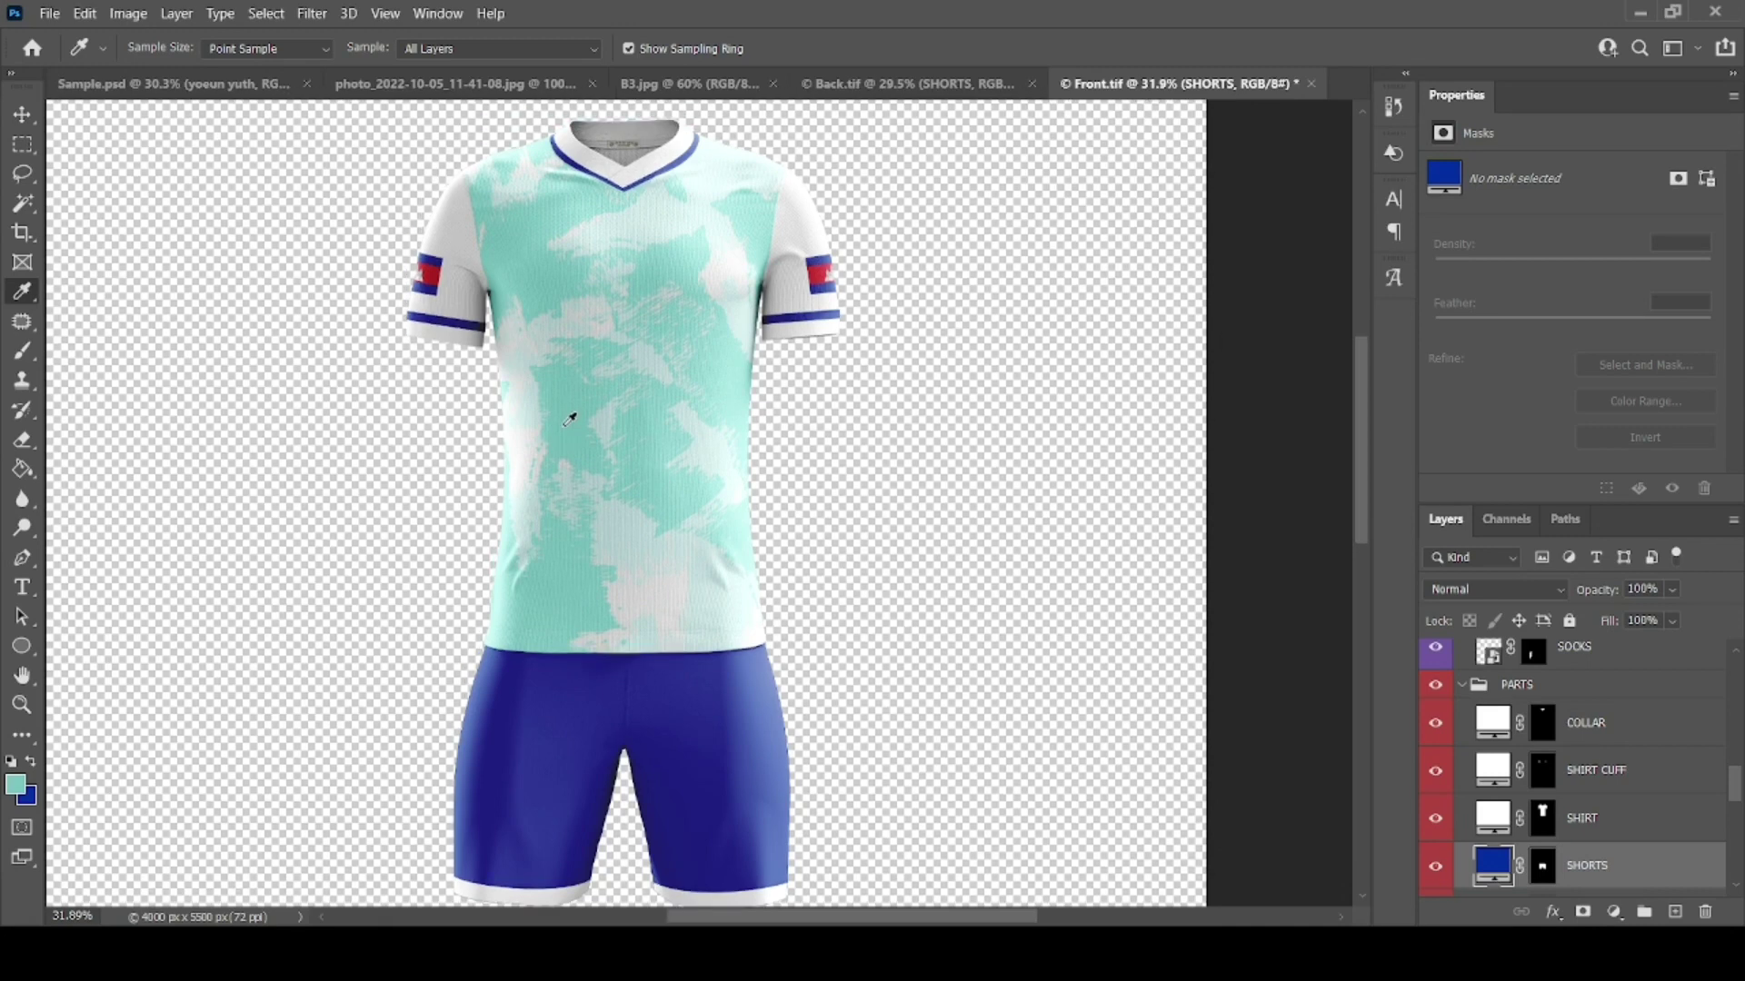
Step: Try the shirt's light teal as the fill of Shape 1 in the left leg artwork and save it to the mockup
{"action": "scroll", "coordinate": [1493, 743], "scroll_direction": "down", "scroll_amount": 1}
{"action": "double_click", "coordinate": [1539, 858]}
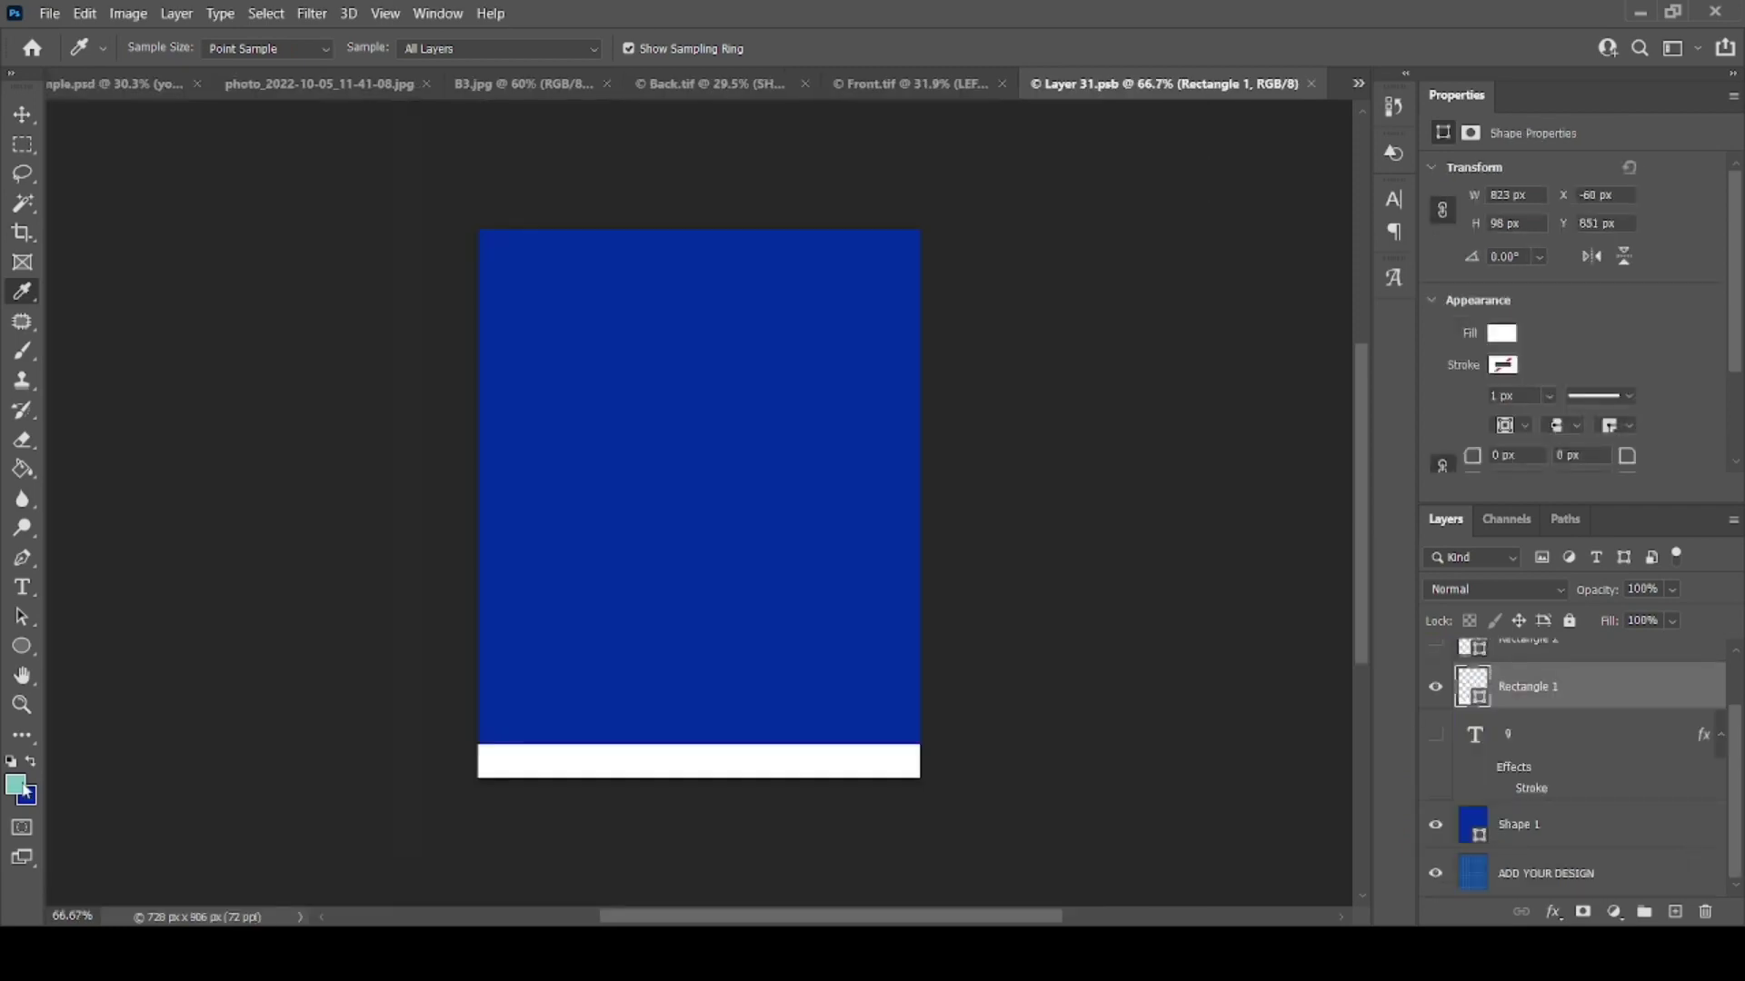
{"action": "double_click", "coordinate": [1473, 825]}
{"action": "left_click", "coordinate": [16, 784]}
{"action": "key", "text": "Return"}
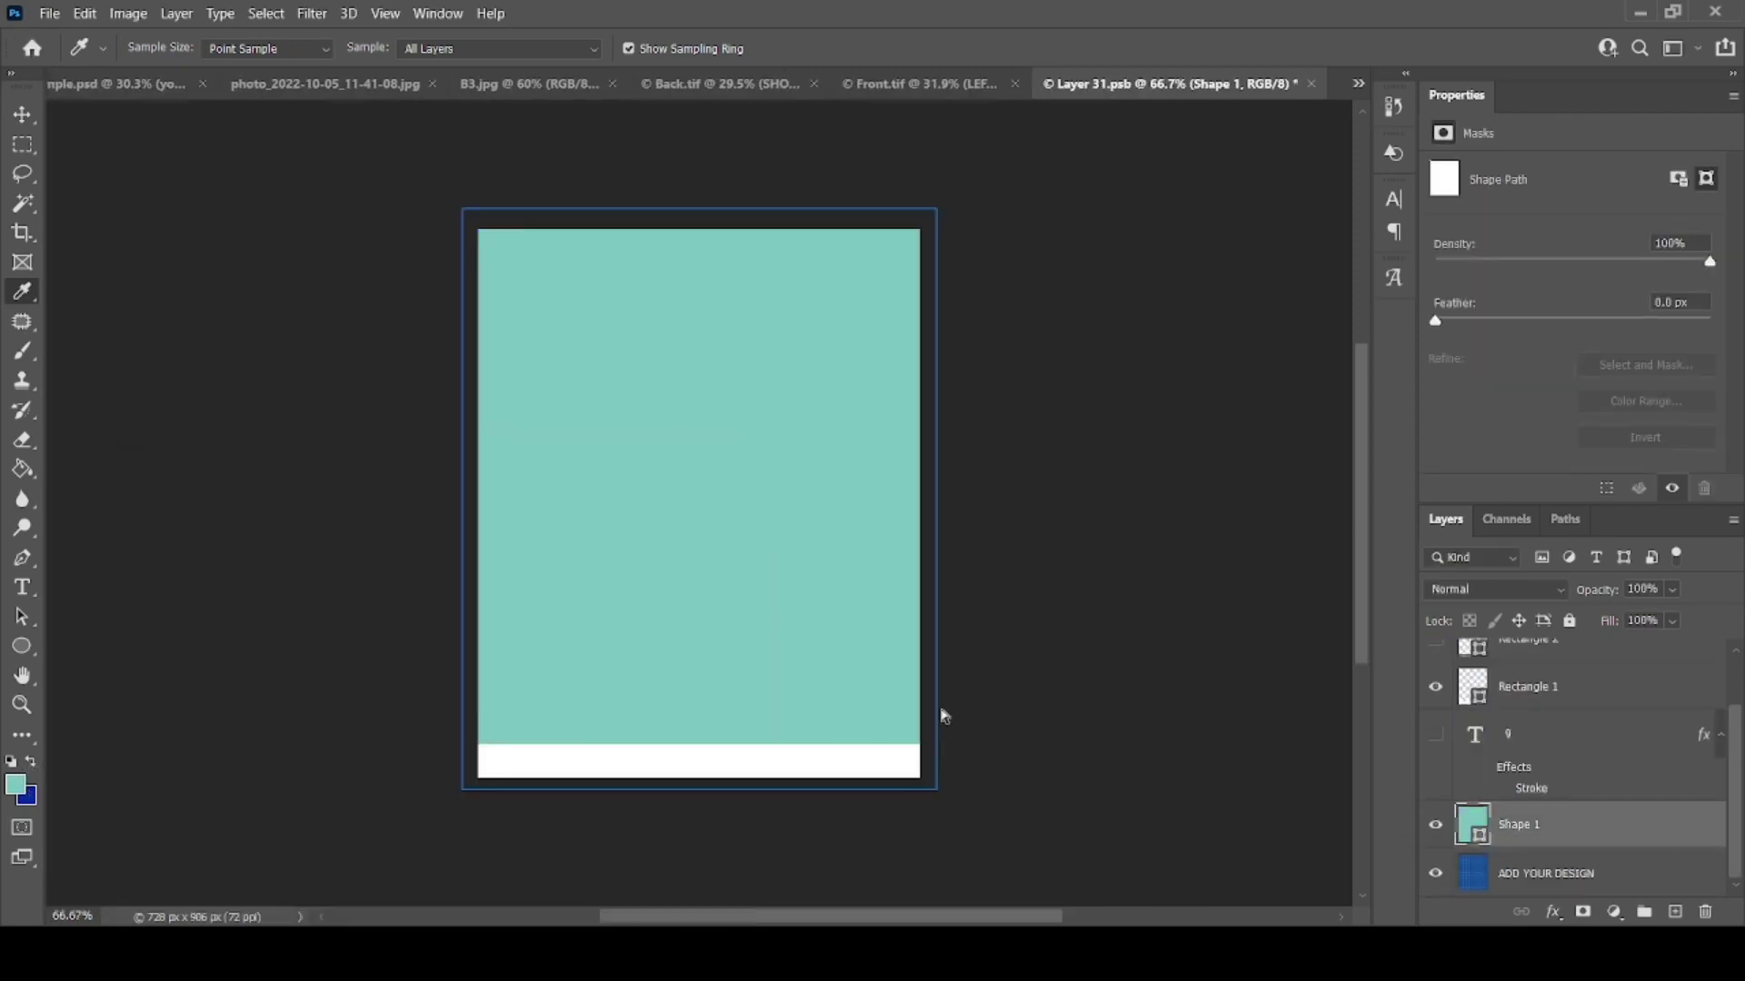
{"action": "key", "text": "ctrl+s"}
{"action": "left_click", "coordinate": [1311, 83]}
Step: Sample a darker teal from the shirt and try it as the fill of Shape 1 in the left leg artwork
{"action": "left_click", "coordinate": [576, 591]}
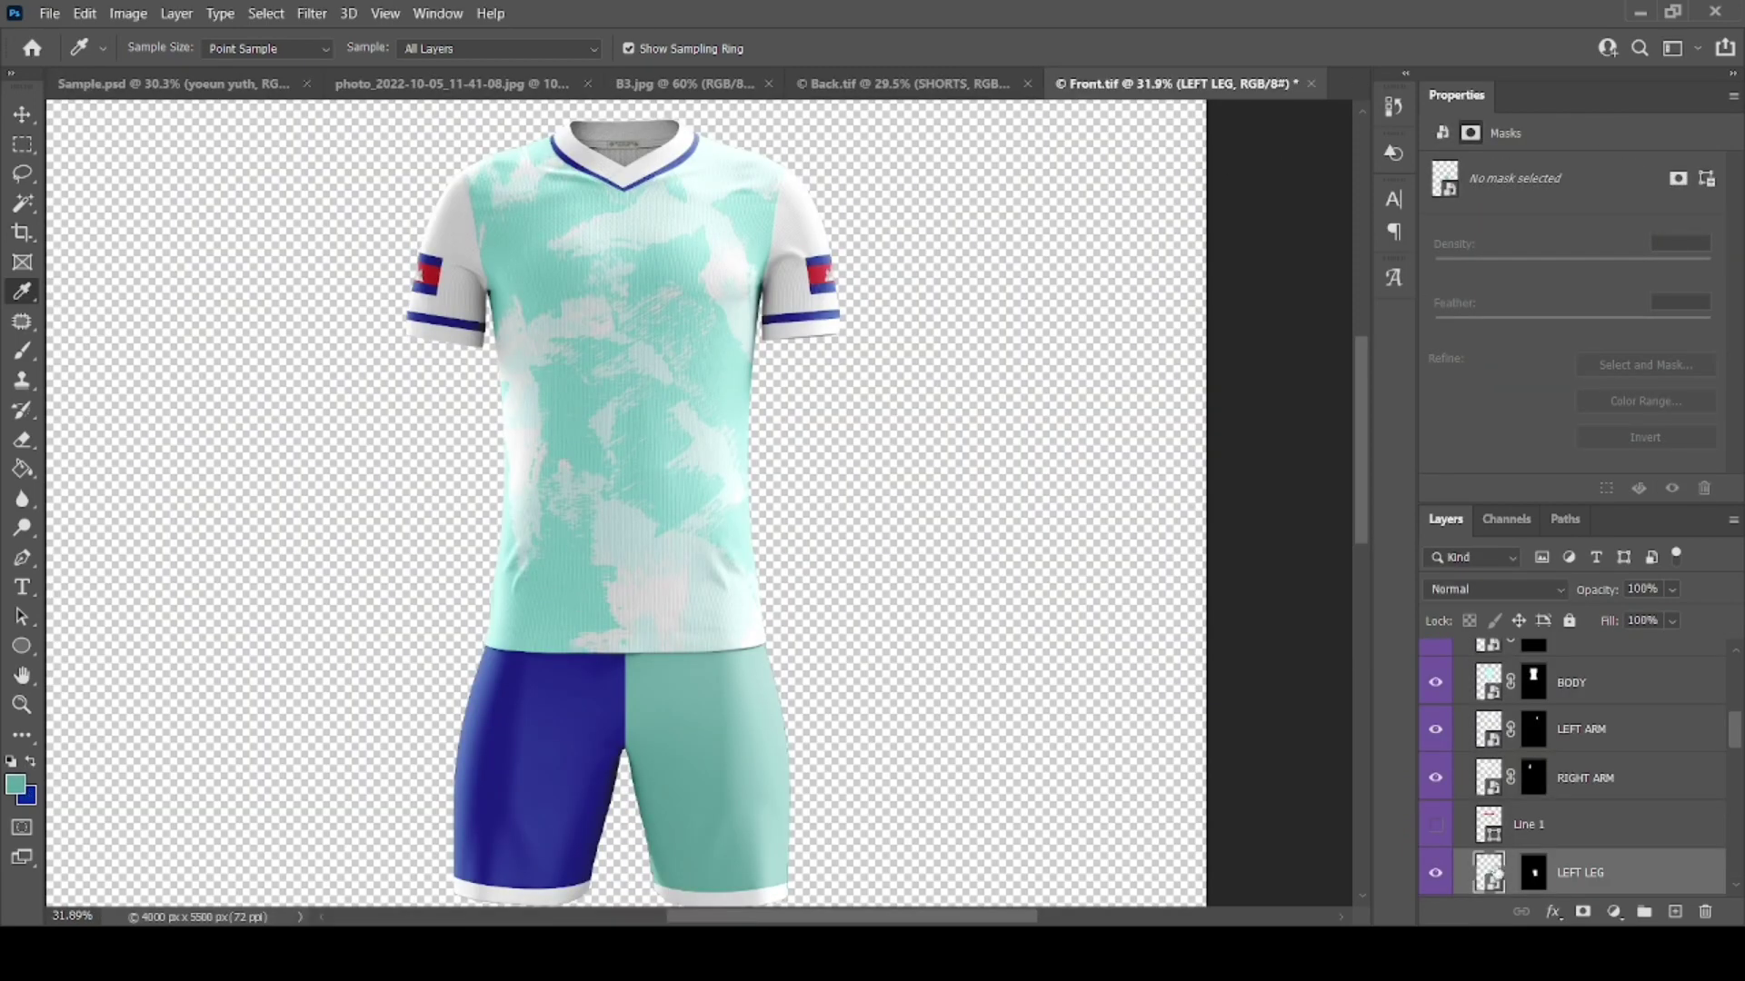
{"action": "double_click", "coordinate": [1490, 872]}
{"action": "double_click", "coordinate": [1473, 824]}
{"action": "left_click", "coordinate": [16, 783]}
{"action": "key", "text": "Return"}
{"action": "left_click", "coordinate": [1311, 84]}
Step: Return Shape 1 in the left leg artwork to the blue fill and close the artwork
{"action": "double_click", "coordinate": [1491, 873]}
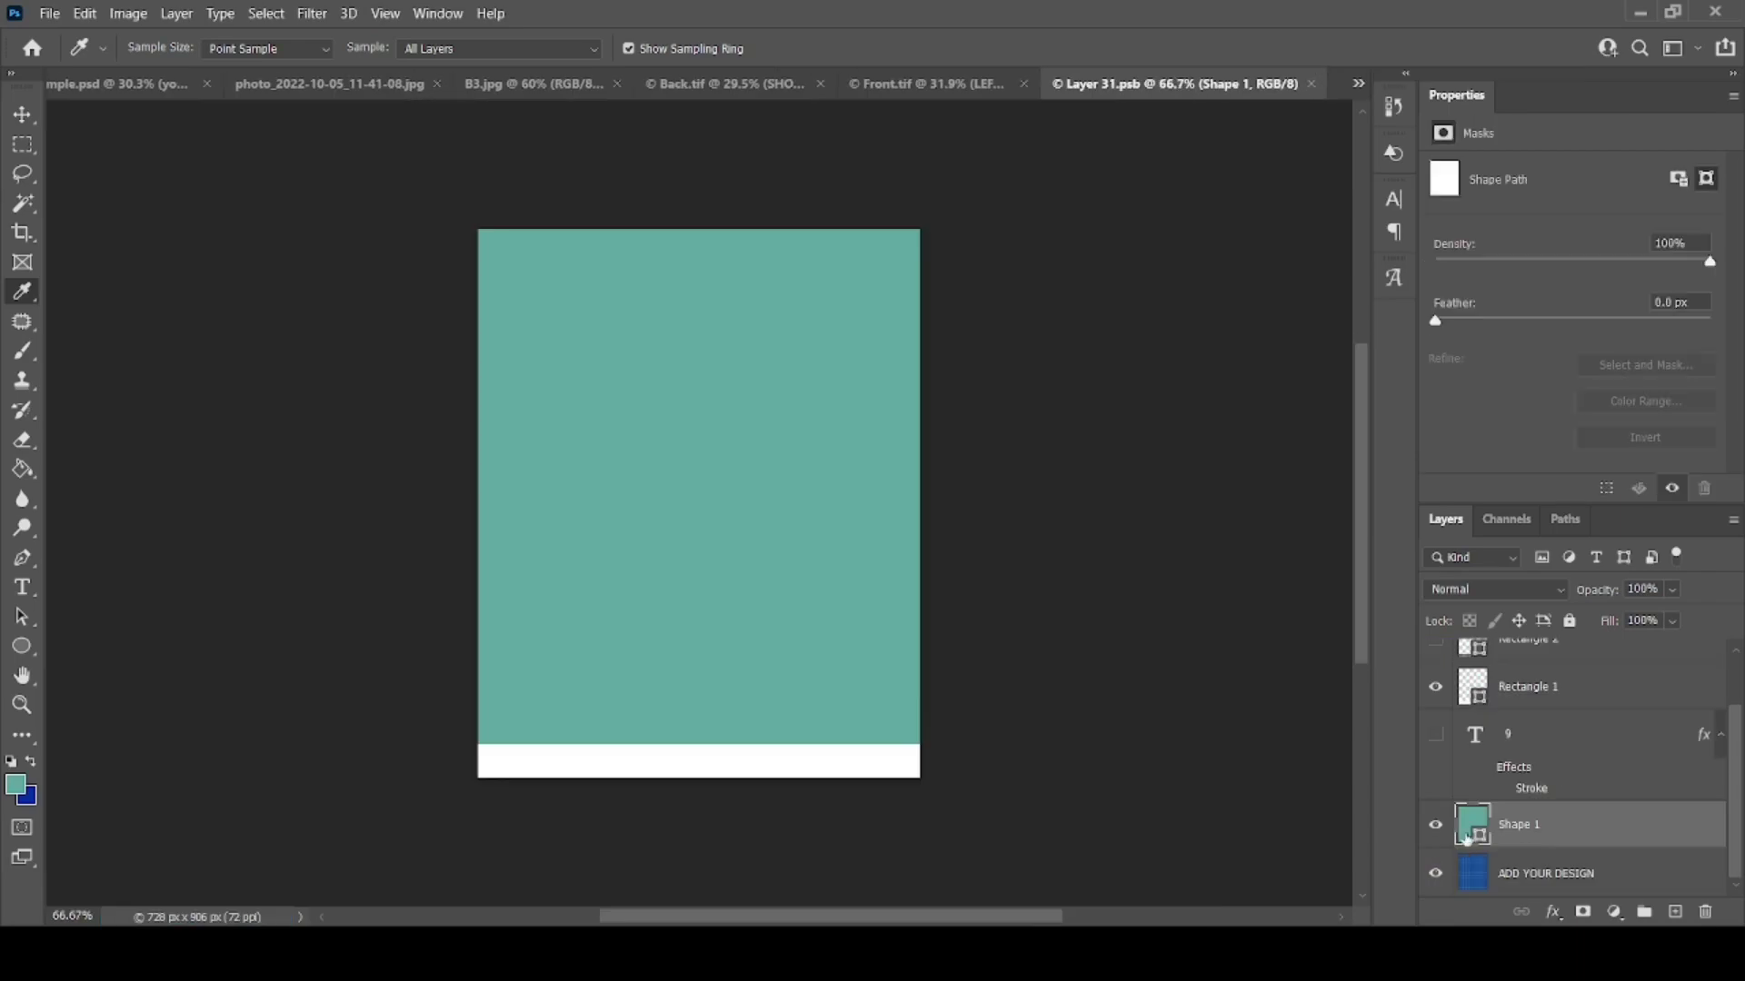
{"action": "double_click", "coordinate": [1473, 824]}
{"action": "key", "text": "Return"}
{"action": "left_click", "coordinate": [1311, 83]}
Step: Save a copy of the front mockup in the 2023-05 folder and switch to Back.tif
{"action": "key", "text": "ctrl+alt+s"}
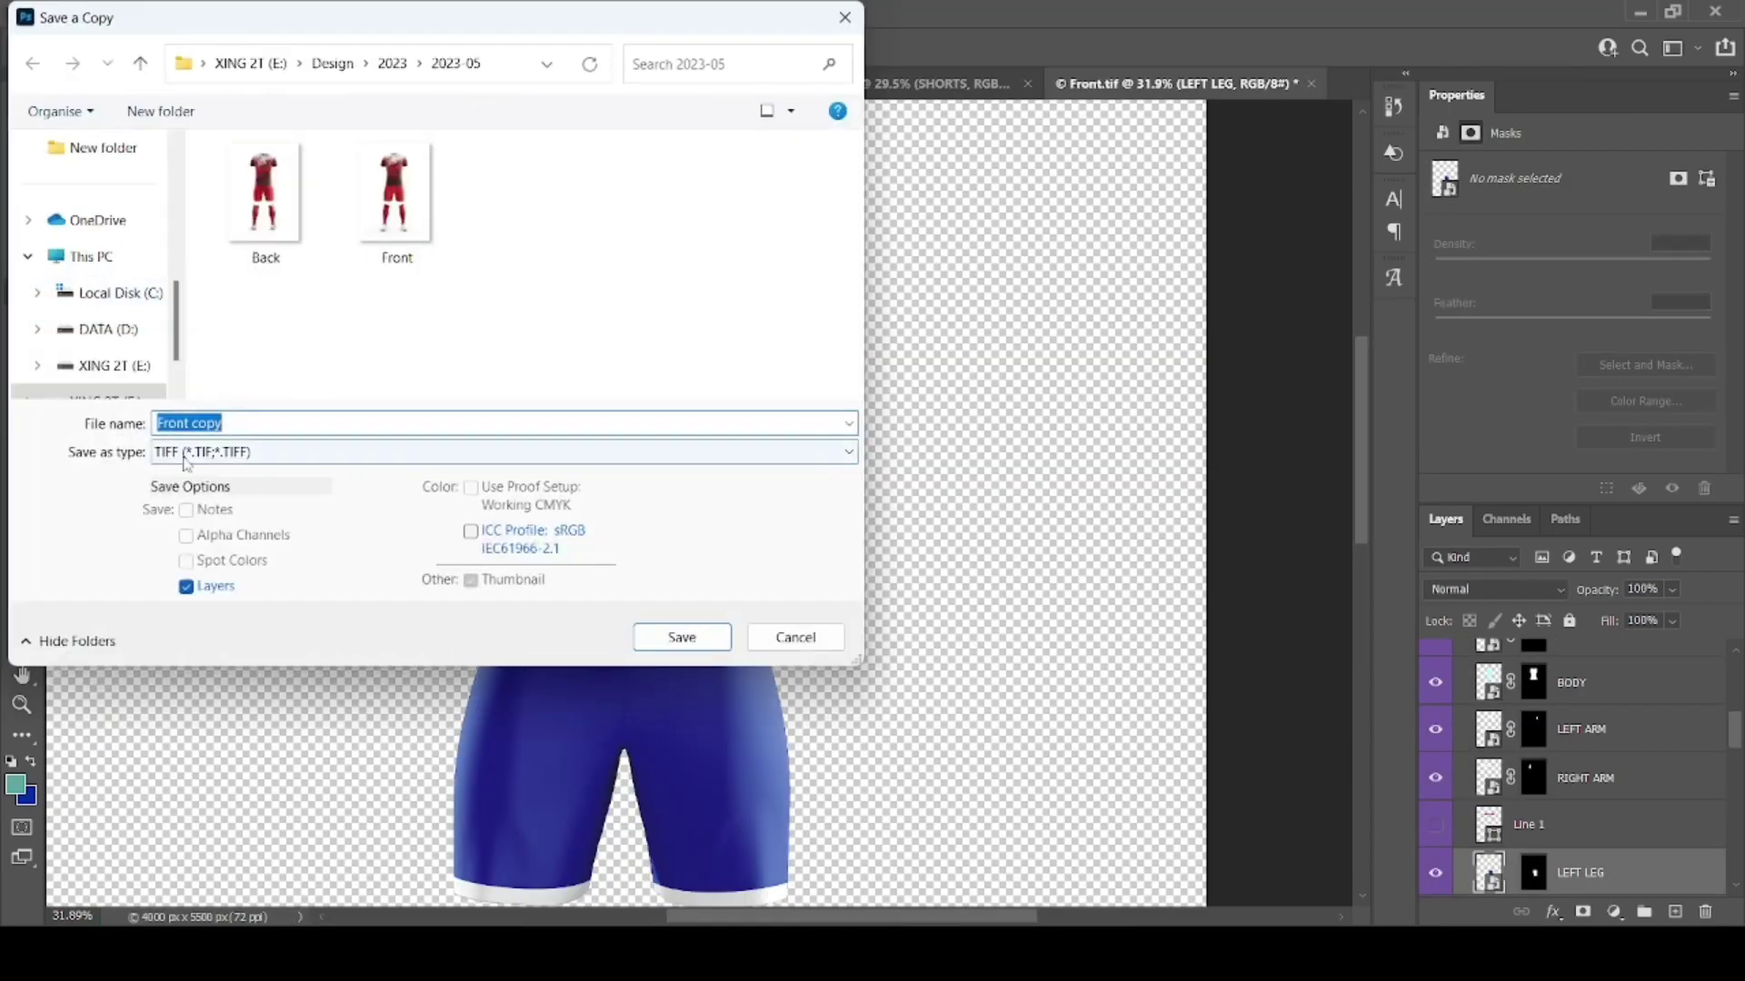
{"action": "left_click", "coordinate": [682, 637]}
{"action": "left_click", "coordinate": [904, 83]}
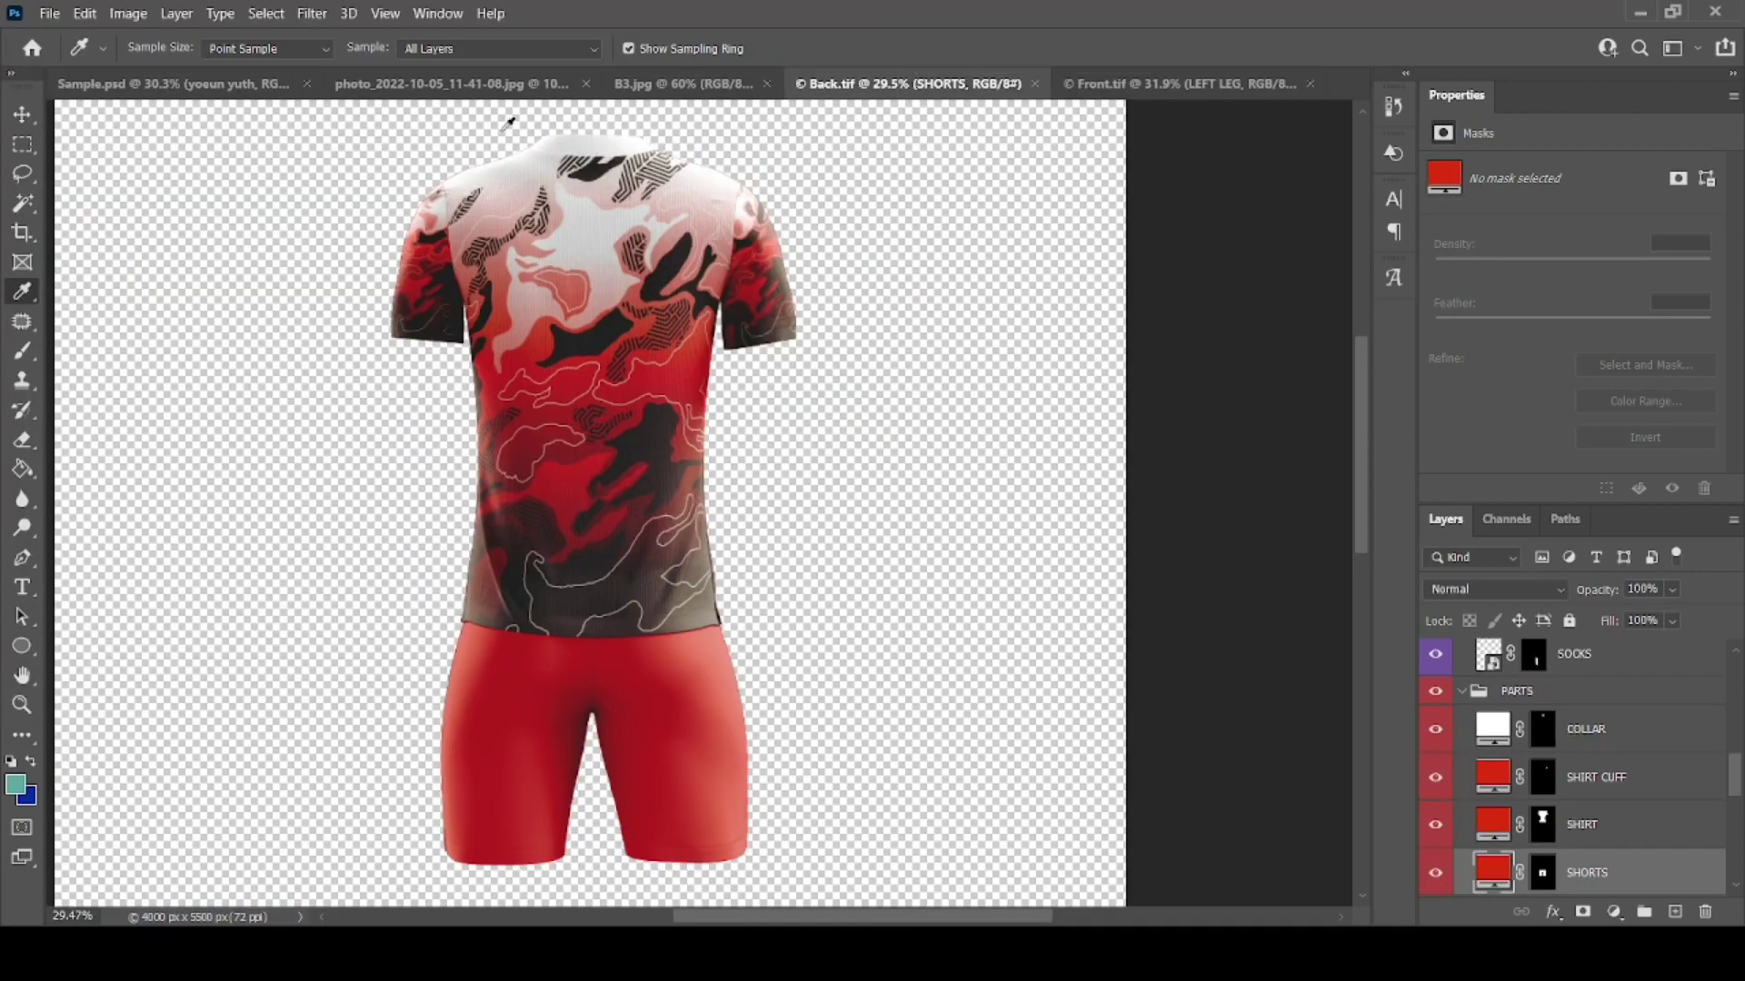
Step: Replace the red camouflage design in the back mockup's BODY artwork with the copied teal and white pattern
{"action": "left_click", "coordinate": [173, 83]}
{"action": "left_click", "coordinate": [683, 84]}
{"action": "left_click", "coordinate": [904, 83]}
{"action": "scroll", "coordinate": [1590, 772], "scroll_direction": "up", "scroll_amount": 2}
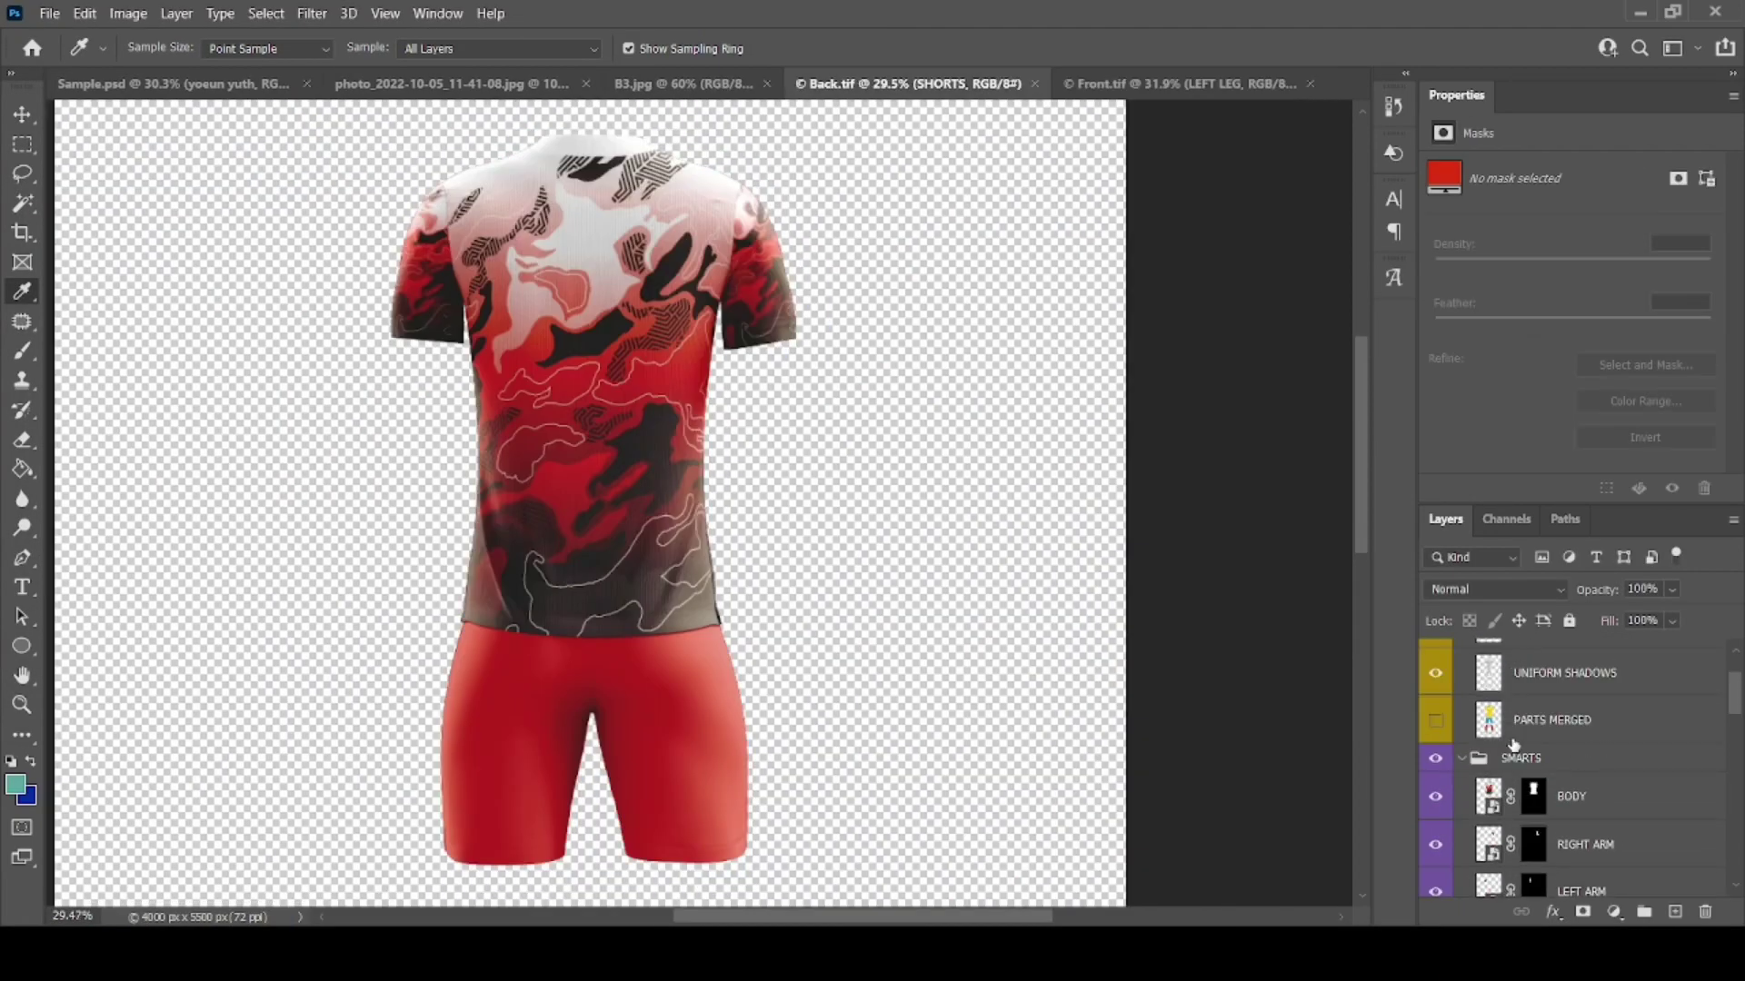
{"action": "double_click", "coordinate": [1493, 663]}
{"action": "key", "text": "Delete"}
{"action": "key", "text": "ctrl+v"}
Step: Scale the pasted teal pattern to cover the back body artwork, then save and close it
{"action": "key", "text": "ctrl+t"}
{"action": "left_click_drag", "start_coordinate": [855, 718], "coordinate": [900, 740]}
{"action": "key", "text": "Return"}
{"action": "key", "text": "ctrl+s"}
{"action": "key", "text": "ctrl+w"}
Step: Remove the red camouflage layer from the back's right arm artwork and show Shape 1 with a white fill
{"action": "double_click", "coordinate": [1488, 730]}
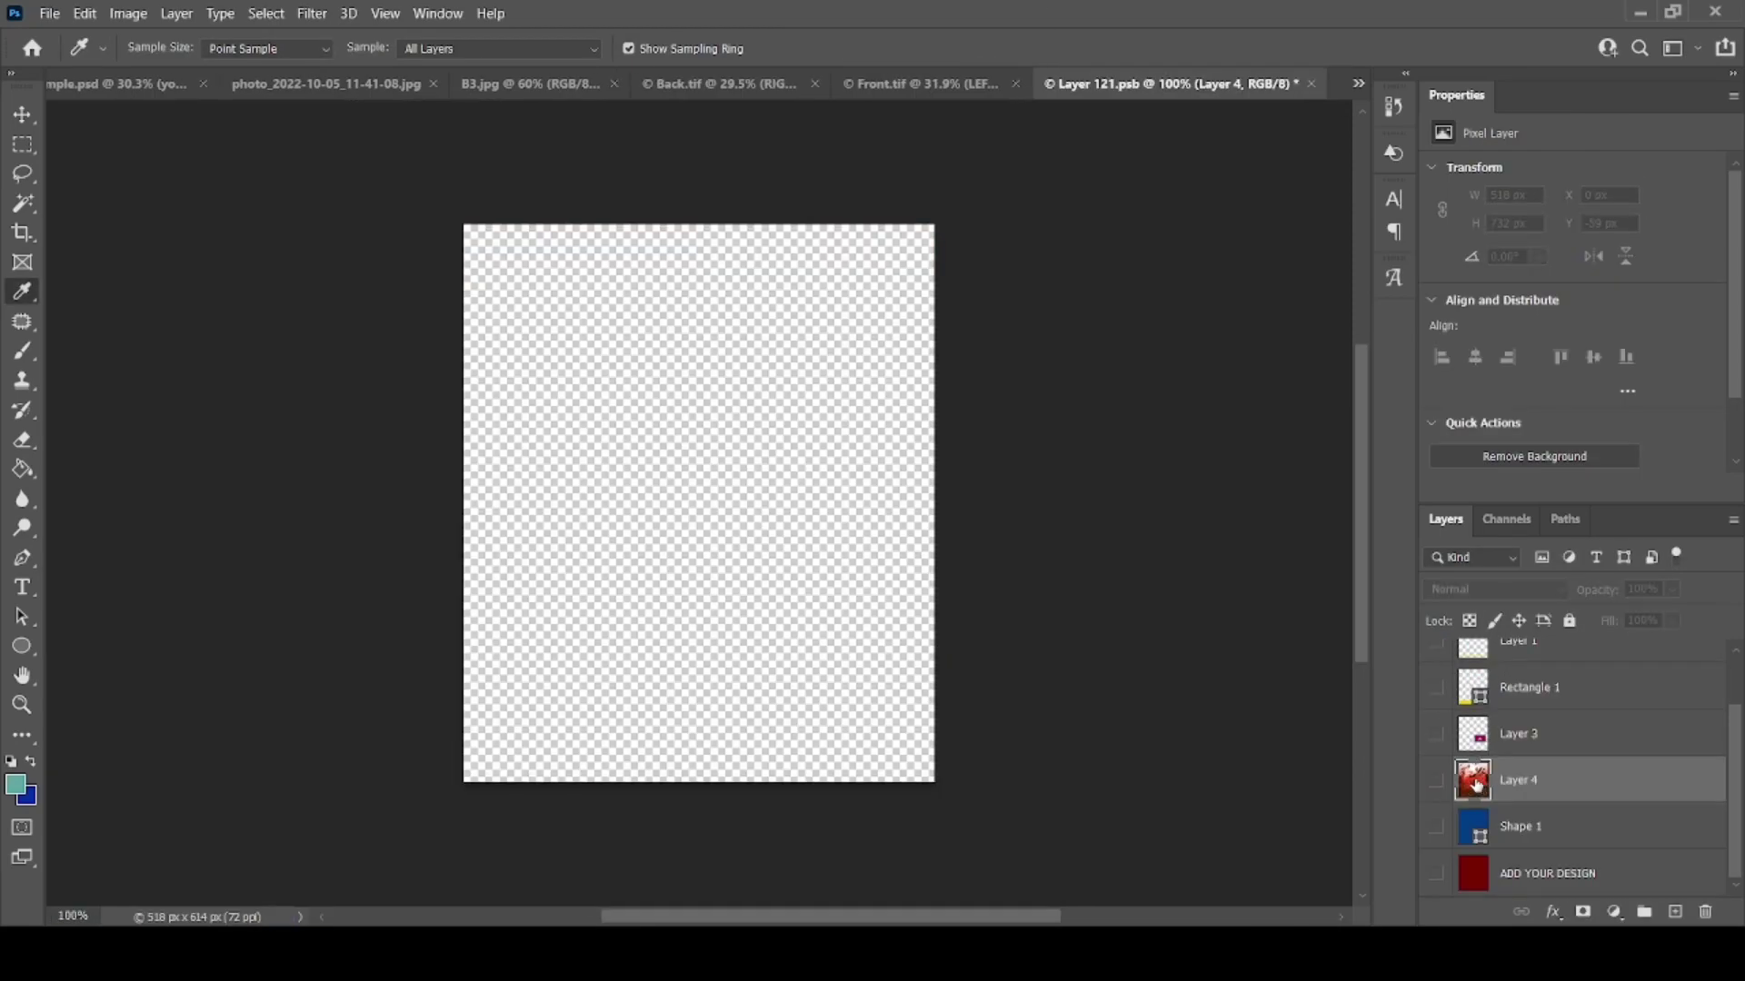
{"action": "double_click", "coordinate": [1473, 826]}
{"action": "left_click", "coordinate": [139, 522]}
{"action": "left_click", "coordinate": [647, 518]}
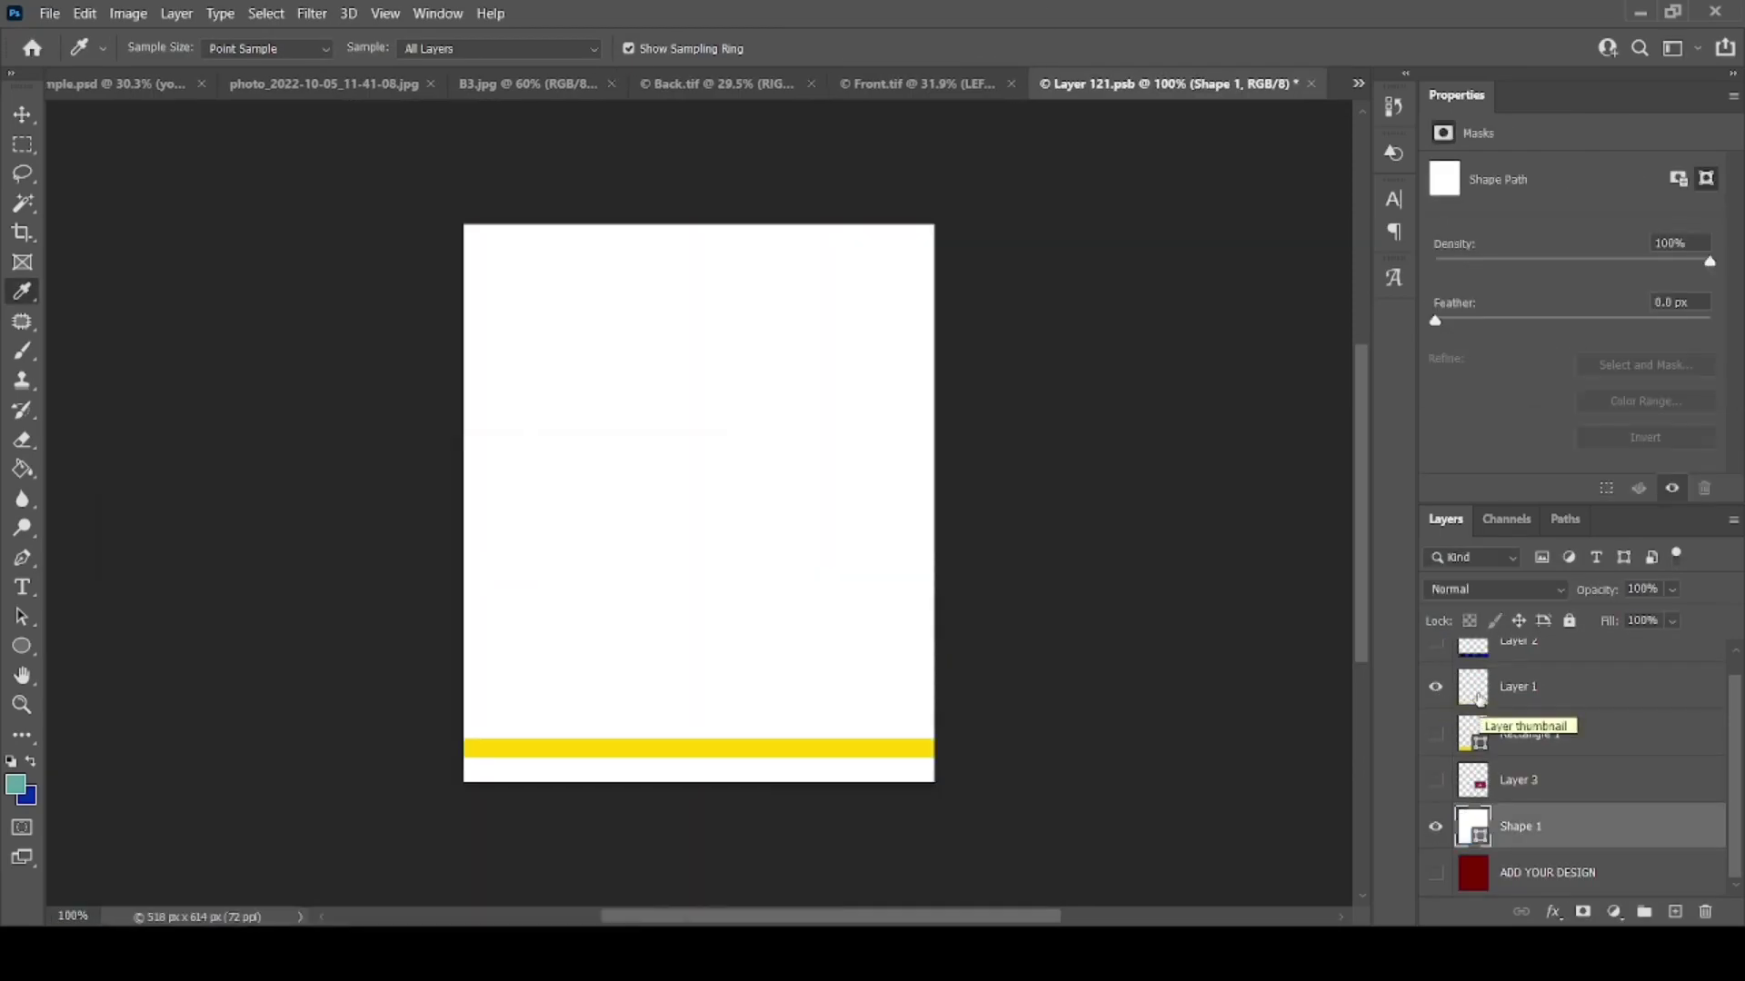
Step: Copy the blue stripe from the front mockup's left arm artwork into the back's right arm artwork, Layer 121.psb
{"action": "key", "text": "ctrl+shift+Tab"}
{"action": "scroll", "coordinate": [1522, 777], "scroll_direction": "down", "scroll_amount": 1}
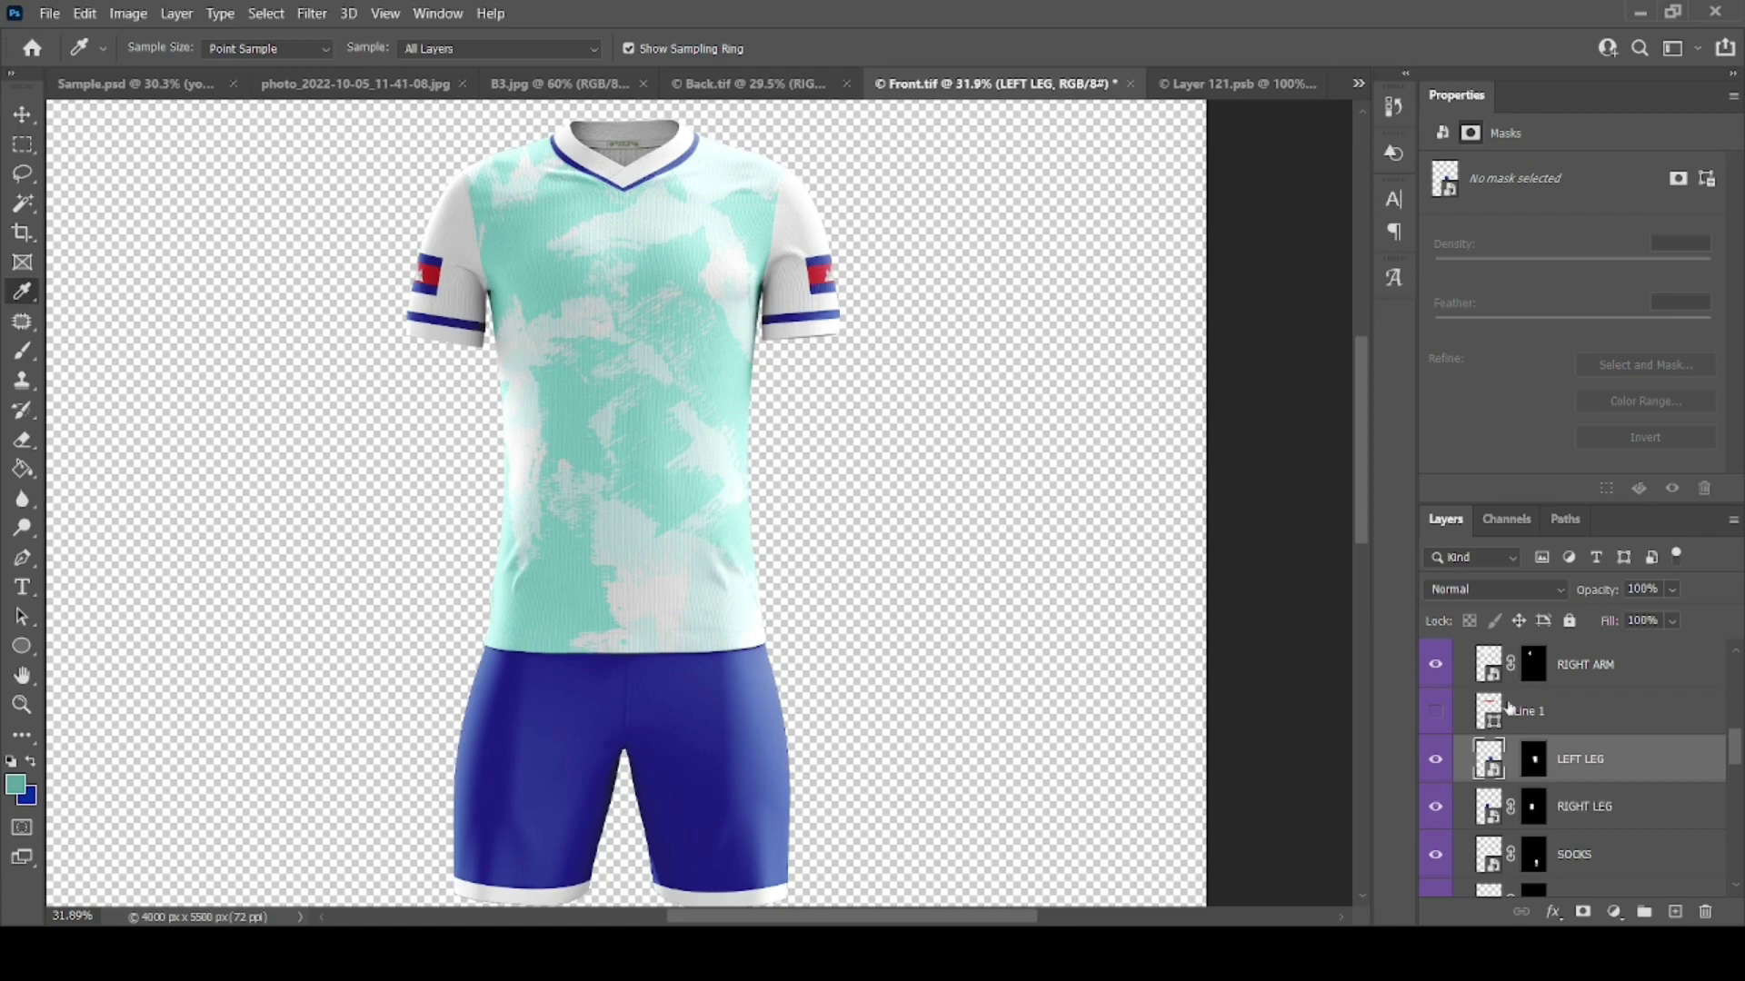
{"action": "double_click", "coordinate": [1490, 672]}
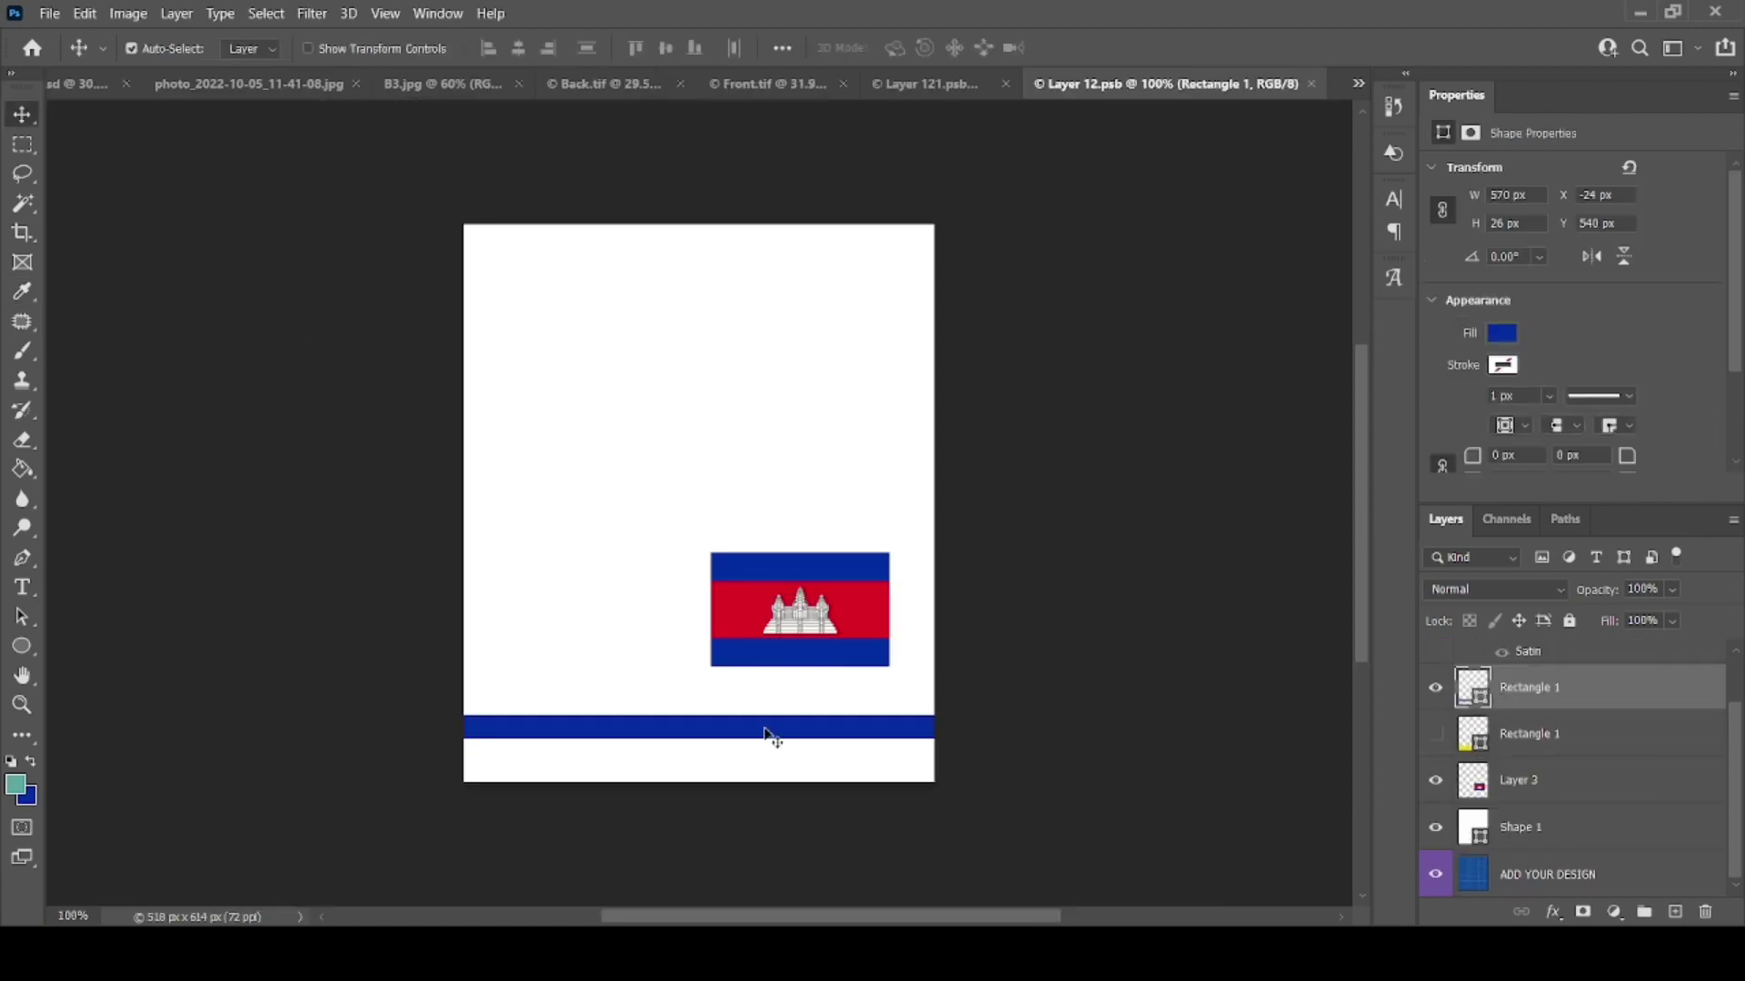
{"action": "left_click", "coordinate": [1311, 83]}
{"action": "left_click", "coordinate": [1209, 84]}
{"action": "key", "text": "ctrl+v"}
Step: Hide the yellow stripe on Layer 1 and place the blue stripe below the flag, centred at about Y 526 px
{"action": "left_click", "coordinate": [1435, 671]}
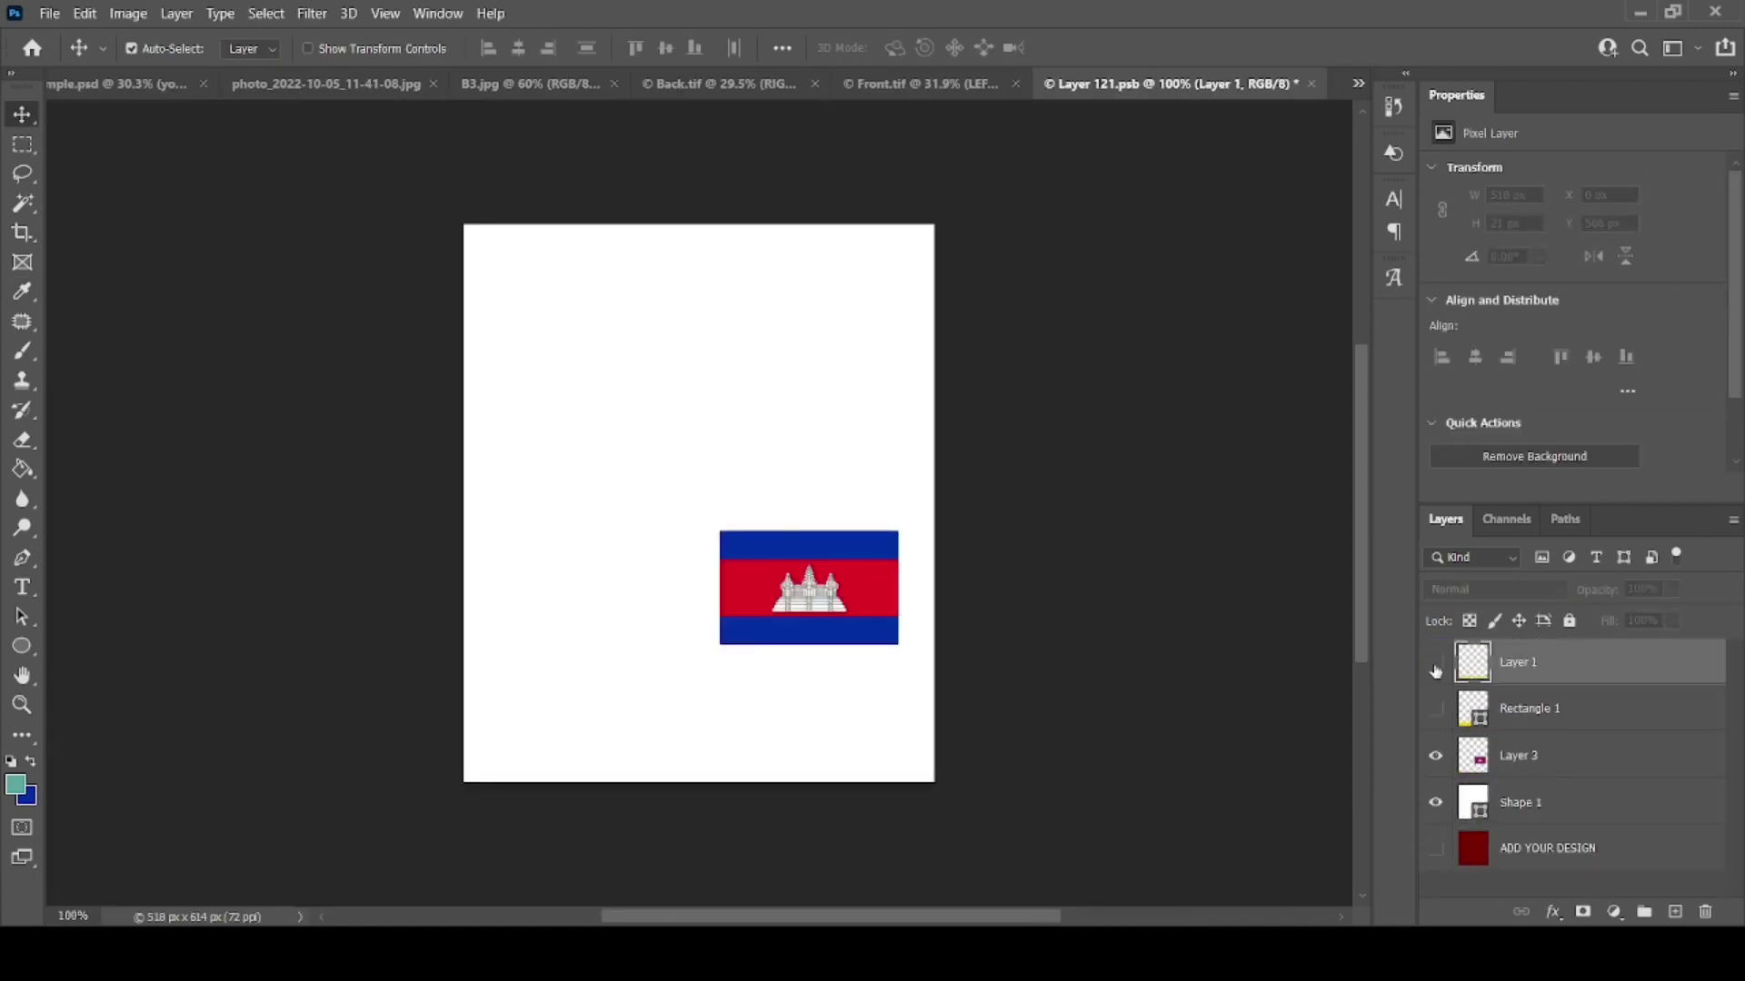
{"action": "left_click", "coordinate": [1526, 708]}
{"action": "left_click_drag", "start_coordinate": [845, 491], "coordinate": [845, 709]}
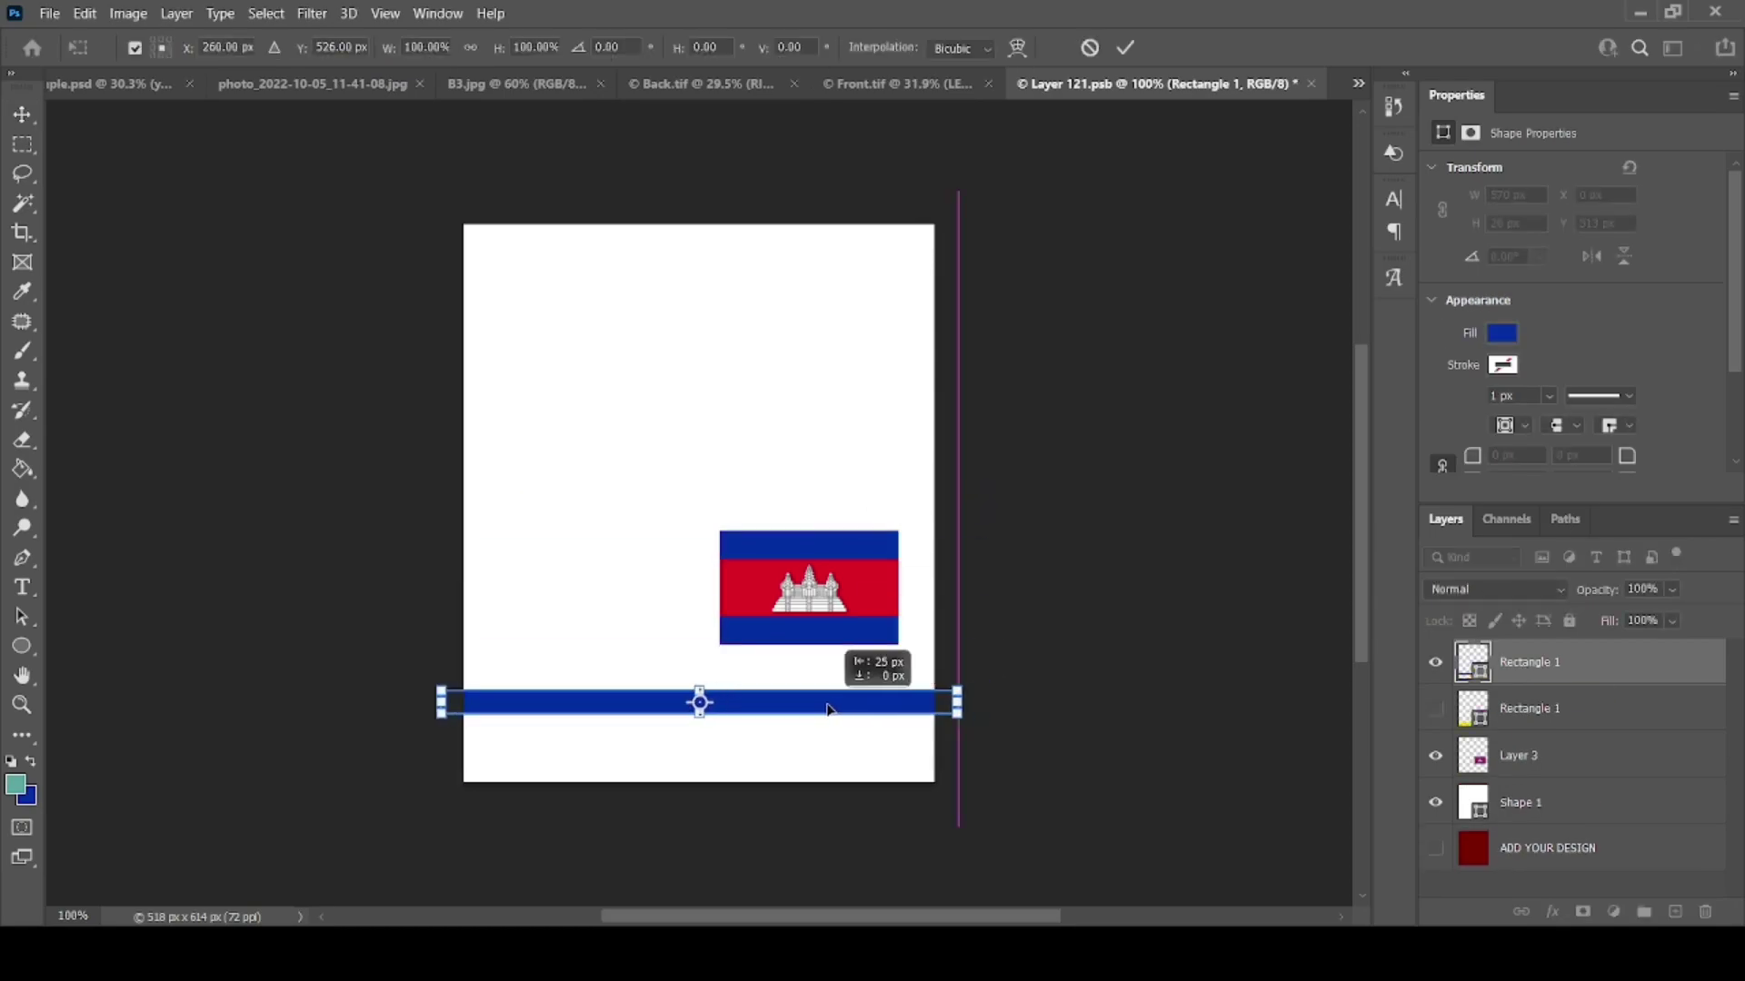
{"action": "key", "text": "Return"}
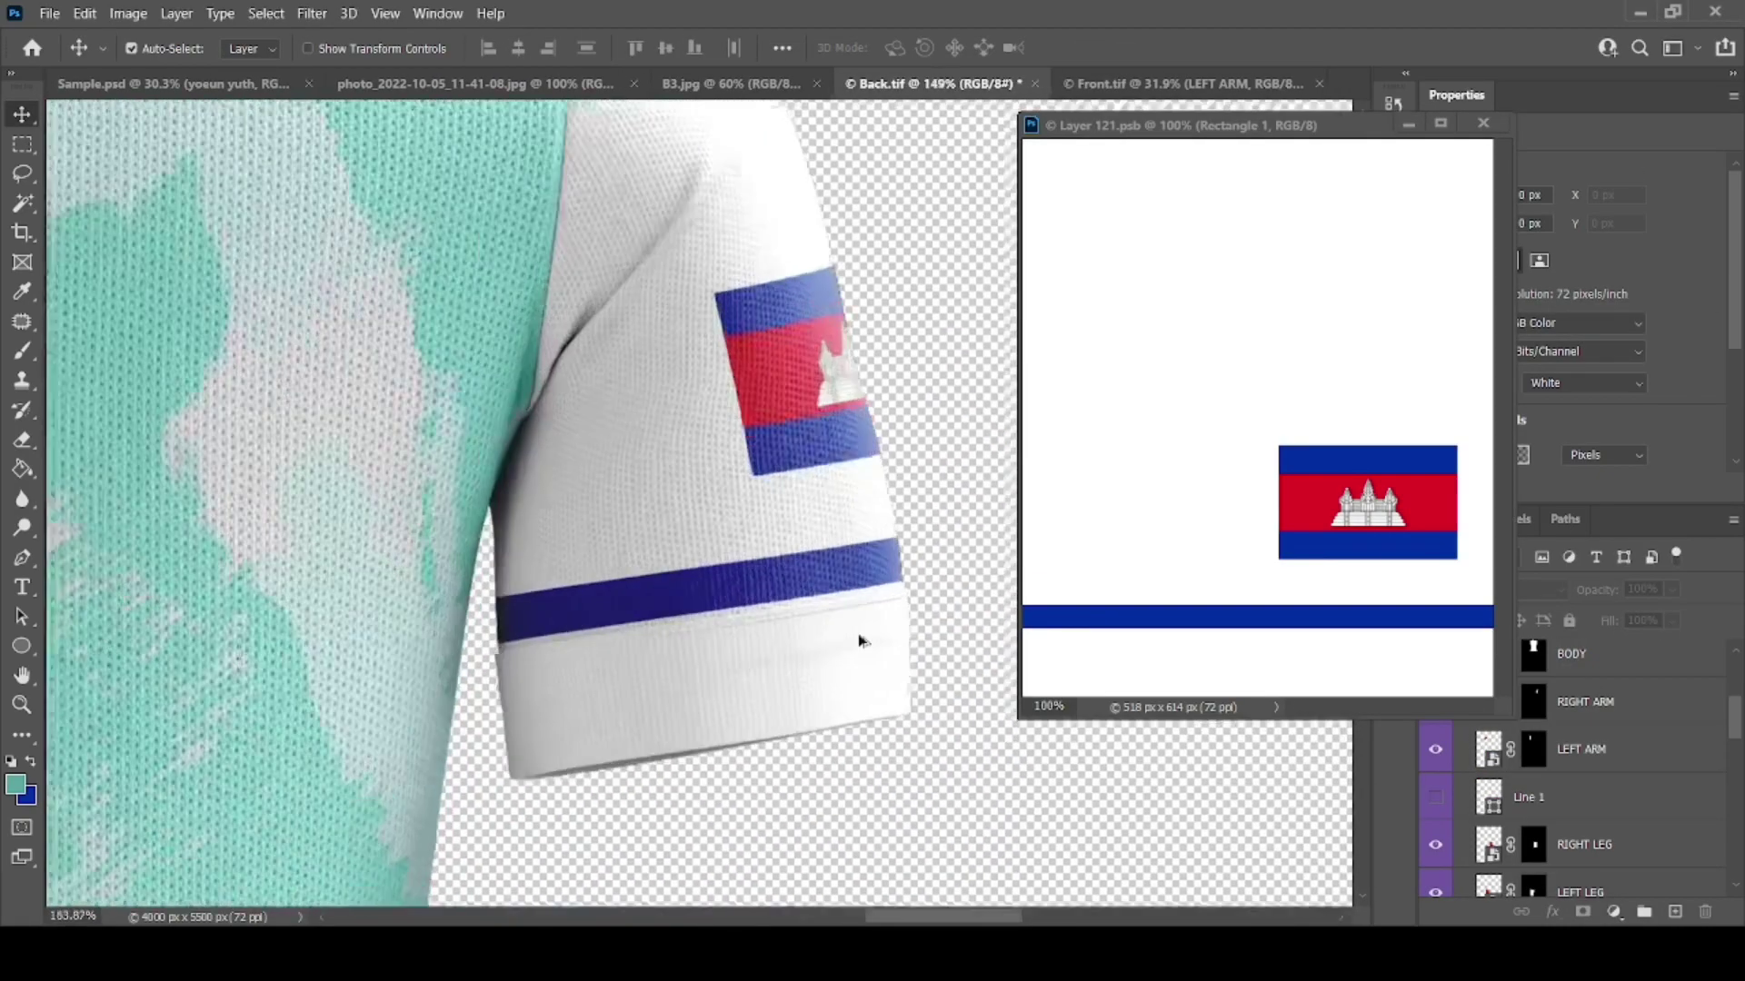
Step: Move the blue stripe down to Y 543 px on the back right sleeve's hem seam, then save and close the artwork
{"action": "scroll", "coordinate": [861, 640], "scroll_direction": "up", "scroll_amount": 5}
{"action": "left_click", "coordinate": [1122, 623]}
{"action": "left_click_drag", "start_coordinate": [1122, 623], "coordinate": [1124, 655]}
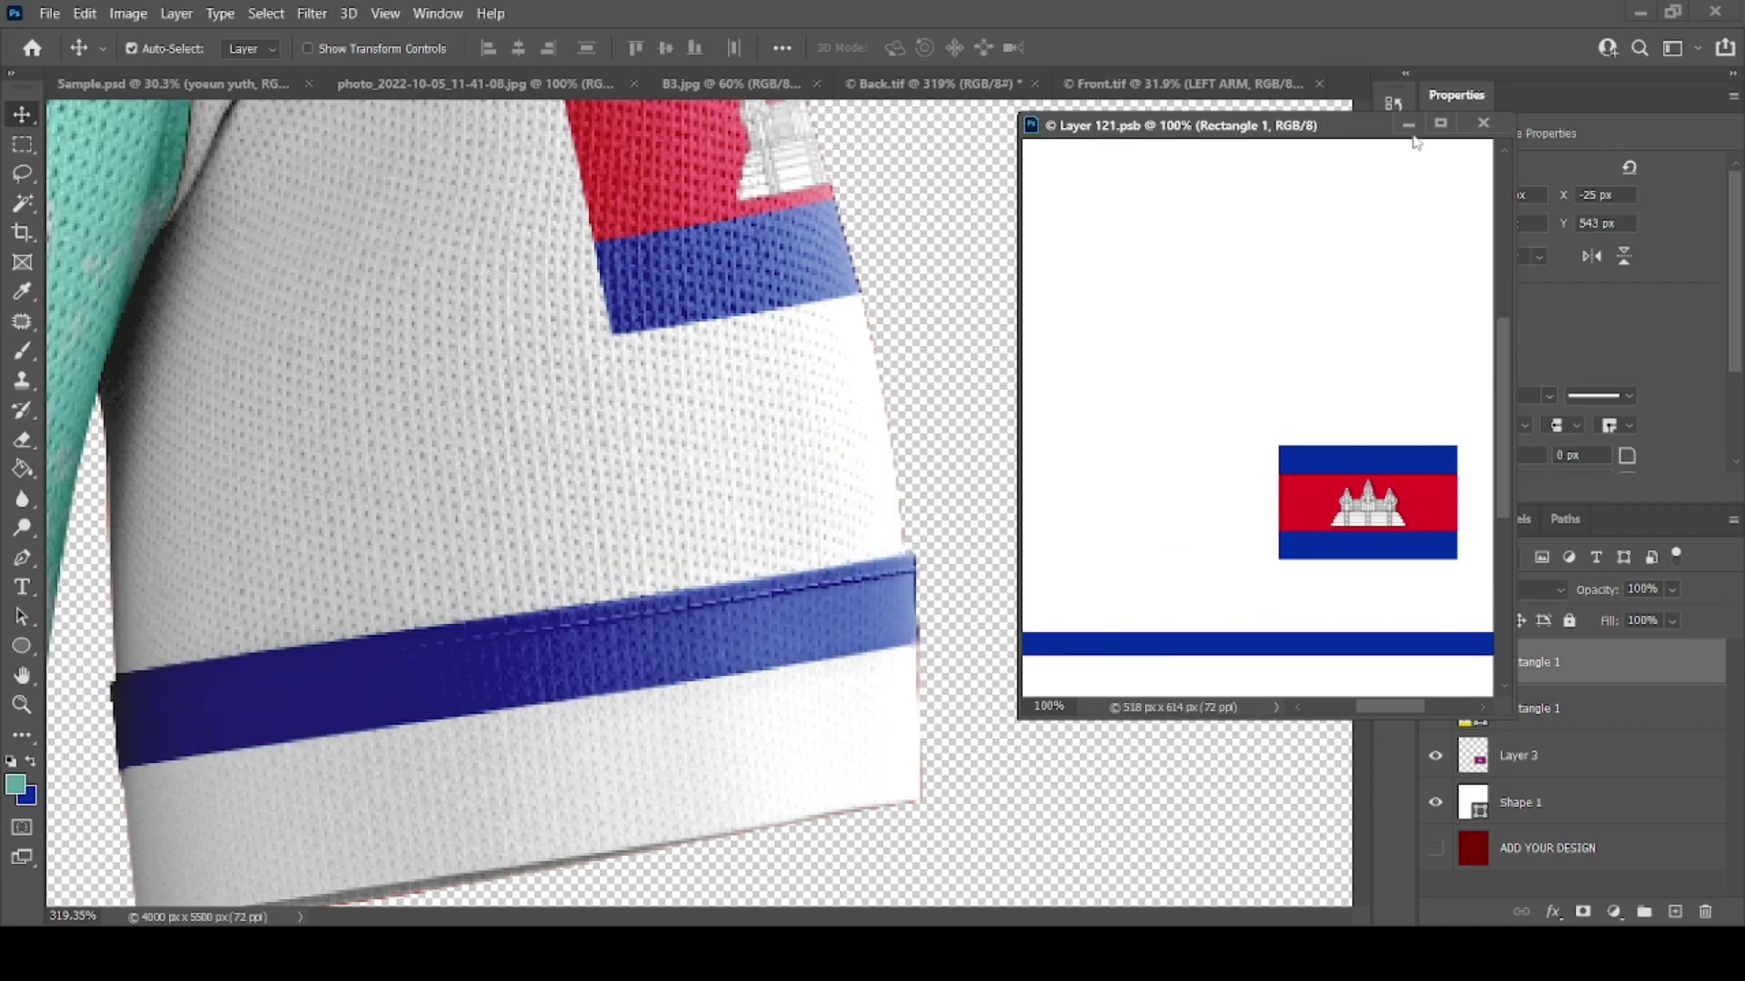
{"action": "key", "text": "ctrl+w"}
Step: Give the back's left arm artwork a white Shape 1 base with the flag on Layer 3 and a blue stripe below it
{"action": "key", "text": "ctrl+0"}
{"action": "scroll", "coordinate": [507, 390], "scroll_direction": "up", "scroll_amount": 10}
{"action": "scroll", "coordinate": [1572, 773], "scroll_direction": "down", "scroll_amount": 3}
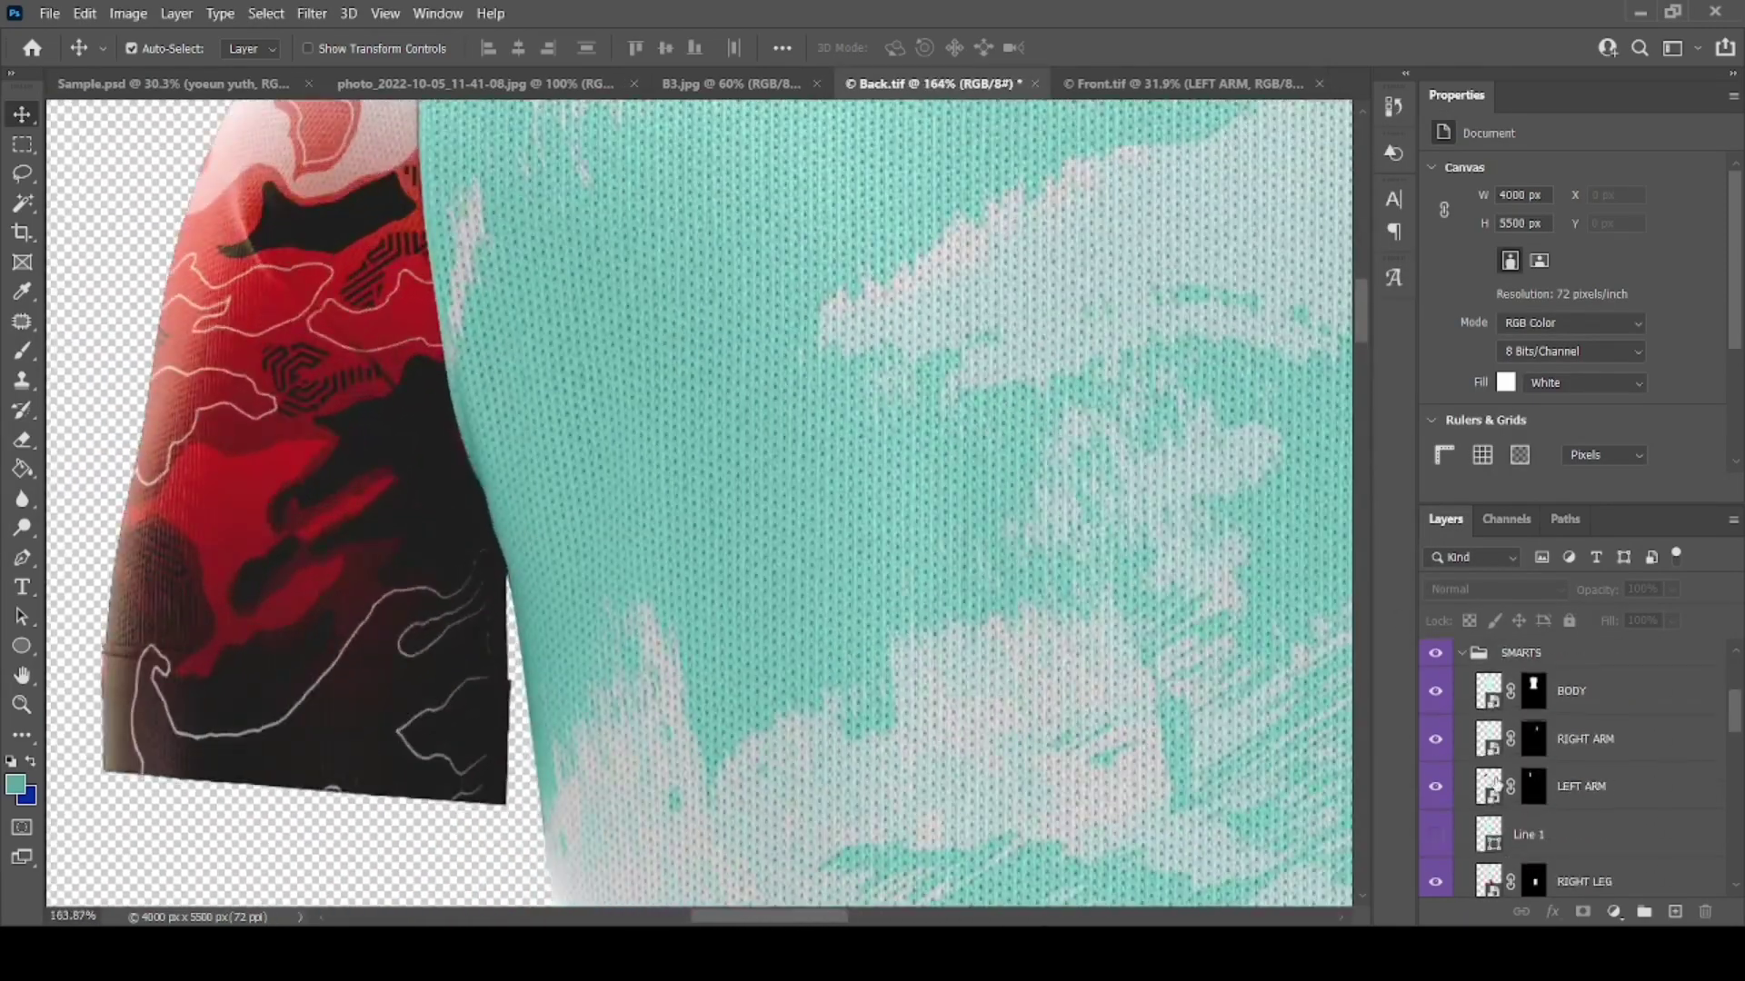
{"action": "double_click", "coordinate": [1489, 791]}
{"action": "left_click", "coordinate": [1436, 779]}
{"action": "double_click", "coordinate": [1472, 826]}
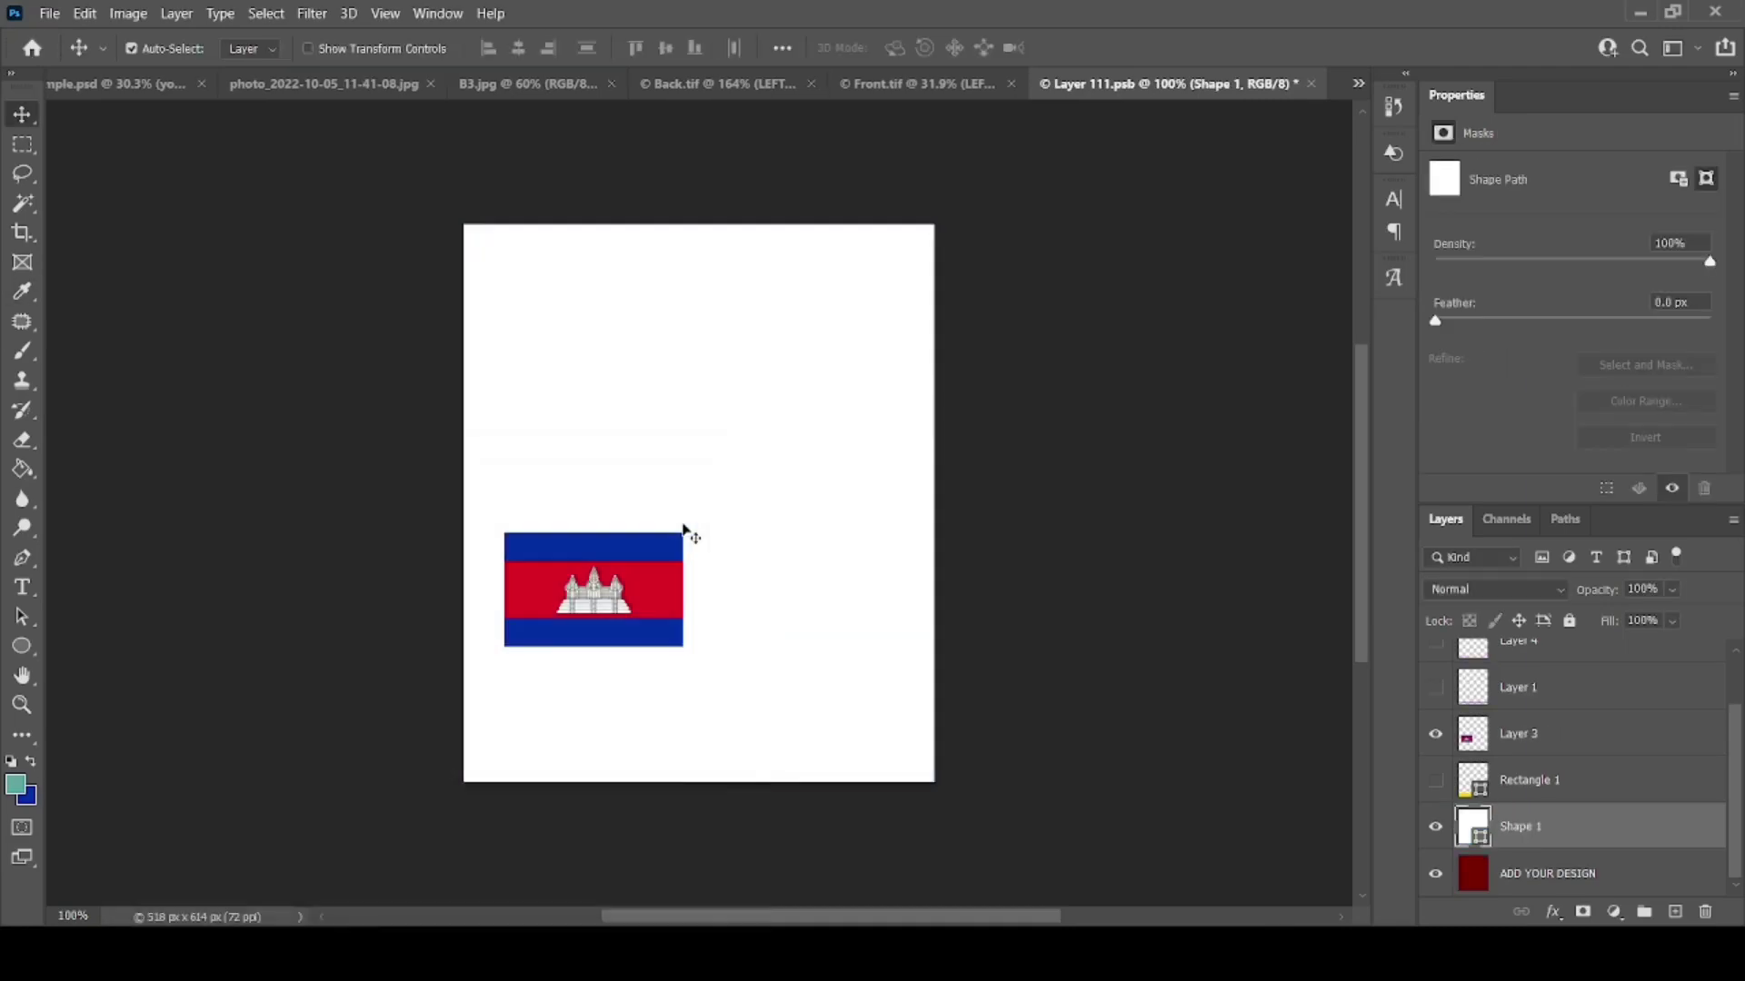
{"action": "left_click_drag", "start_coordinate": [845, 509], "coordinate": [799, 713]}
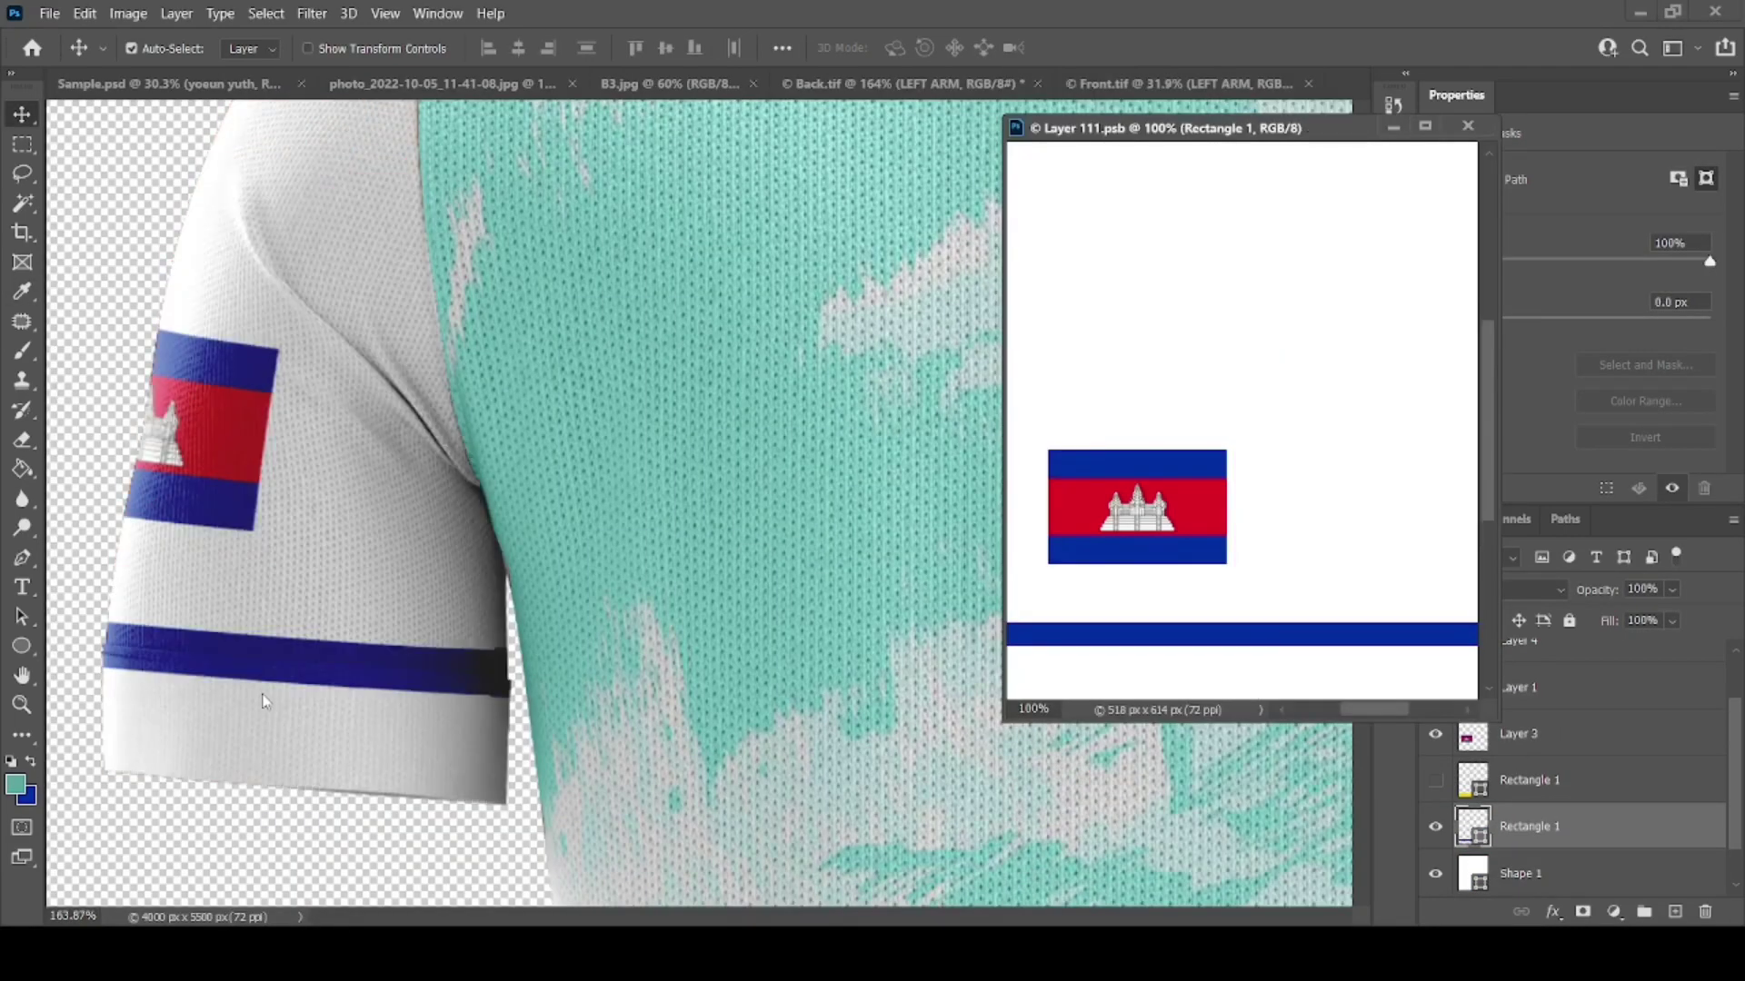
Step: Move the blue stripe slightly down onto the back left sleeve's hem seam in Layer 111.psb, then save and close the artwork
{"action": "left_click", "coordinate": [264, 700]}
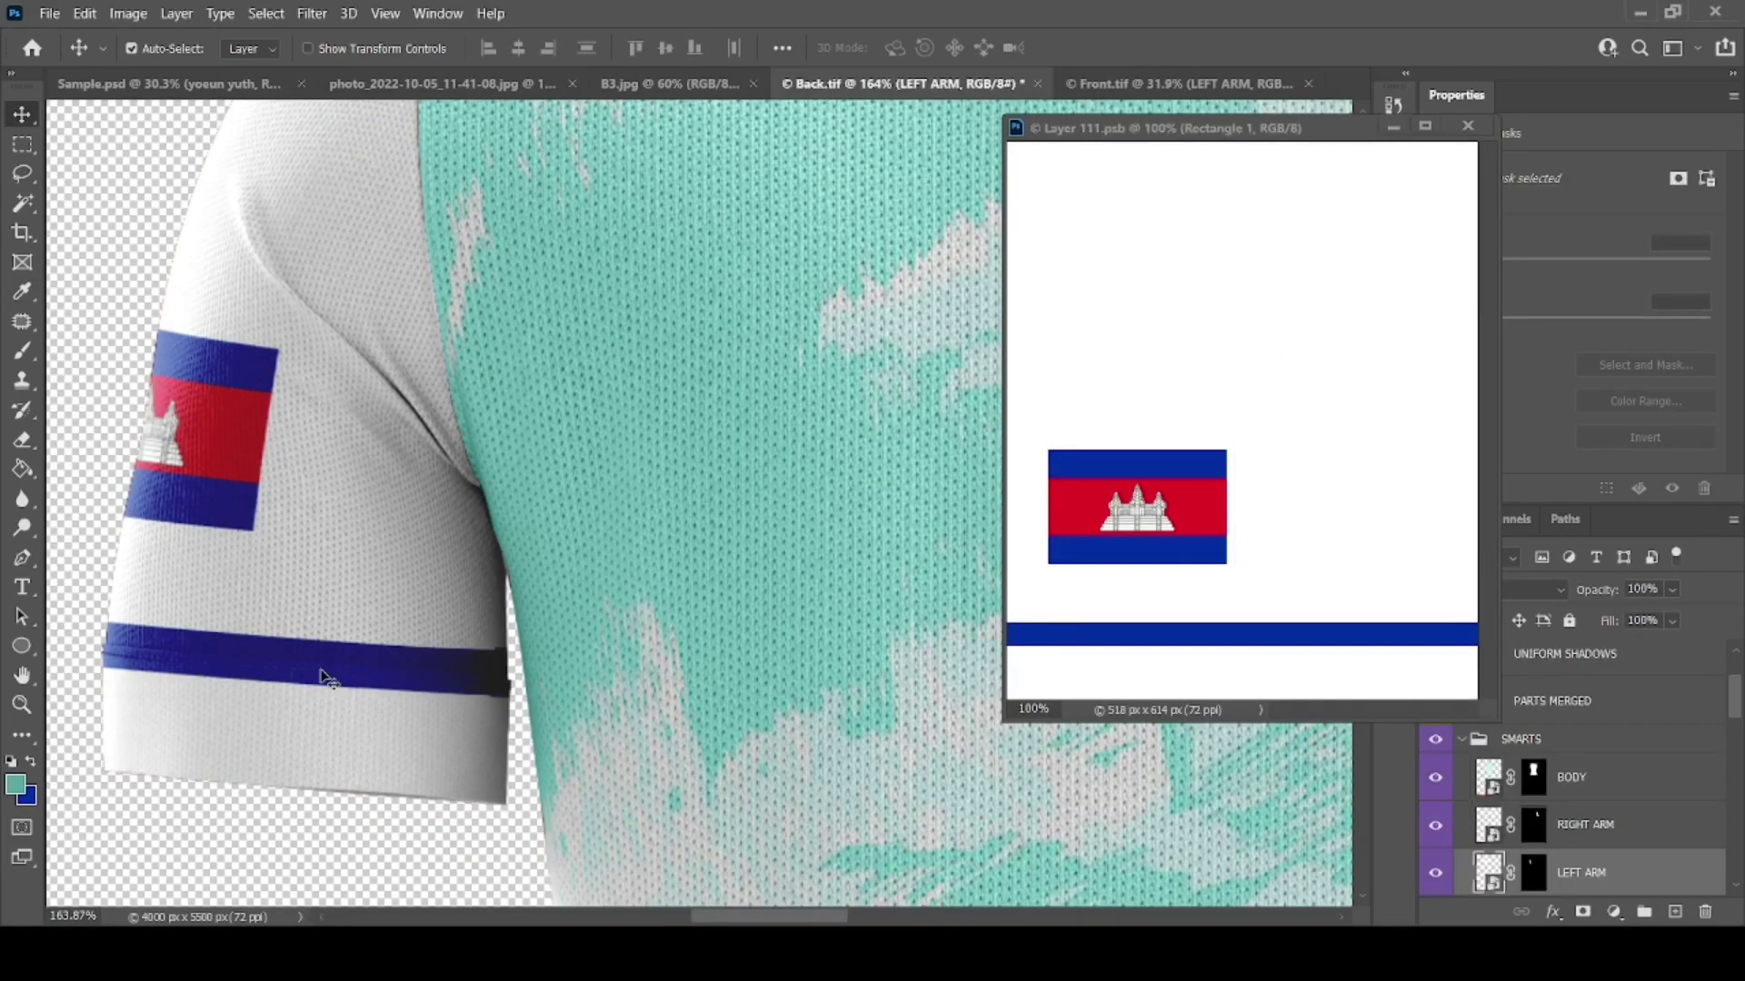
{"action": "scroll", "coordinate": [264, 700], "scroll_direction": "up", "scroll_amount": 4}
{"action": "left_click_drag", "start_coordinate": [1209, 644], "coordinate": [1236, 674]}
{"action": "key", "text": "ctrl+s"}
{"action": "key", "text": "ctrl+s"}
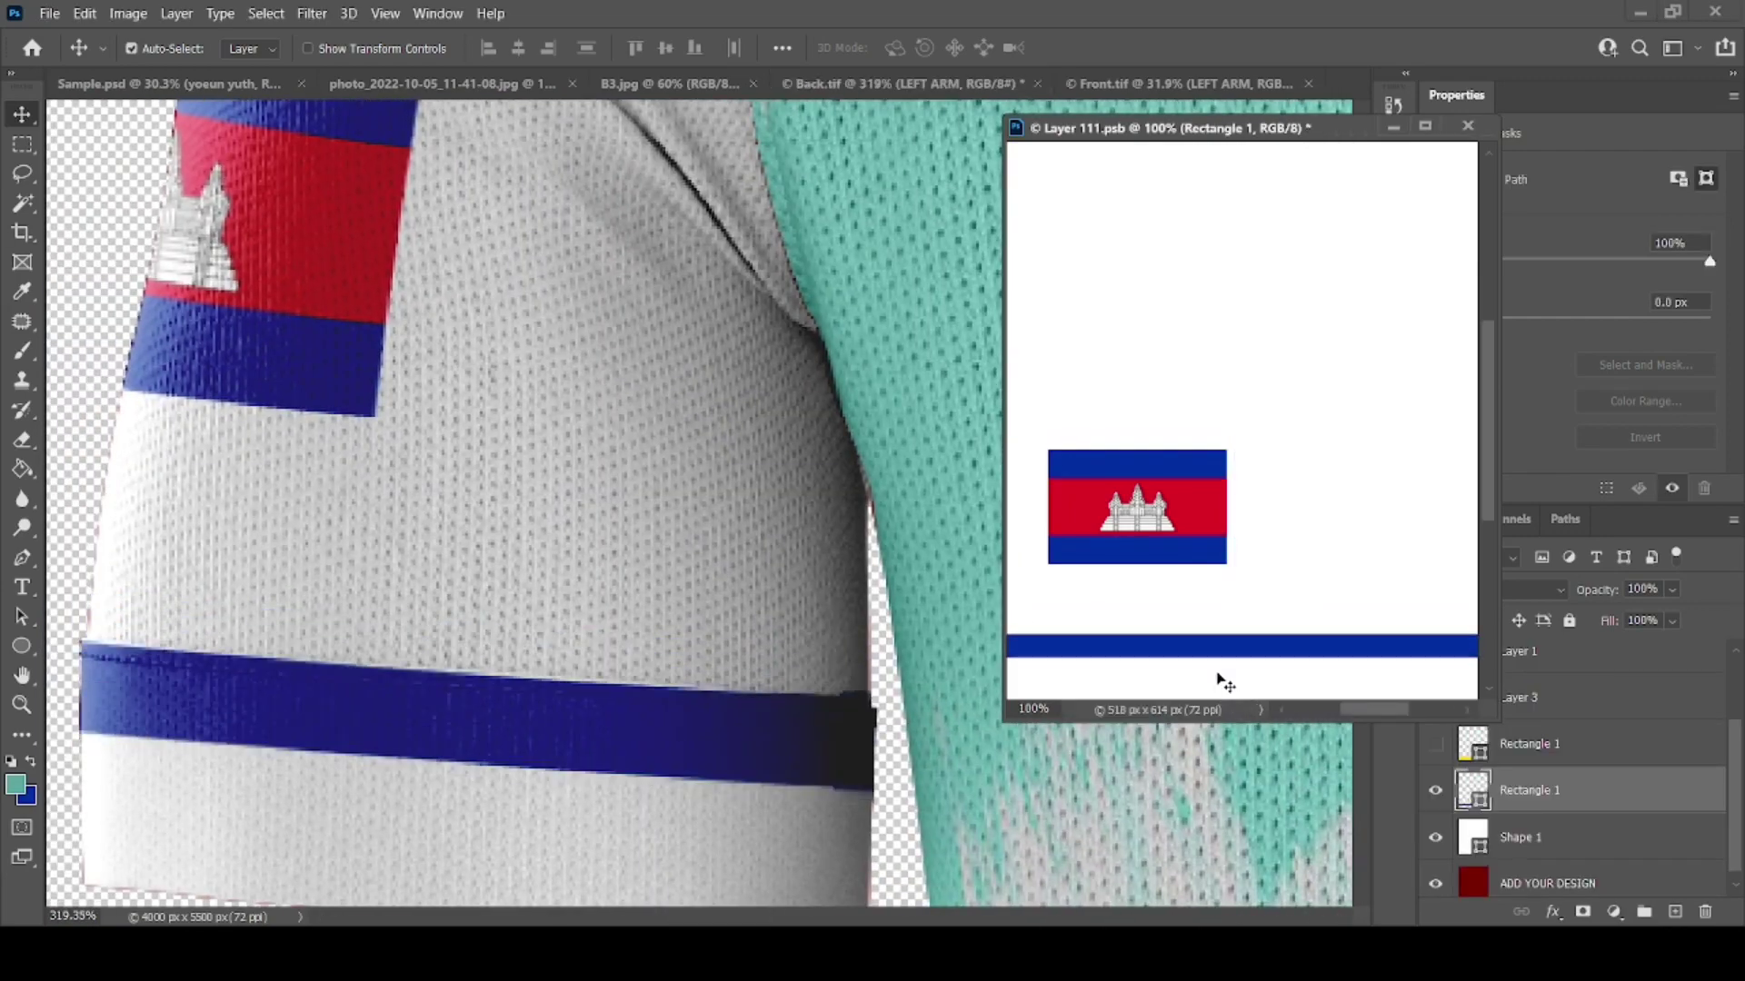
{"action": "left_click", "coordinate": [1468, 125]}
{"action": "scroll", "coordinate": [509, 430], "scroll_direction": "down", "scroll_amount": 8}
{"action": "scroll", "coordinate": [482, 363], "scroll_direction": "down", "scroll_amount": 1}
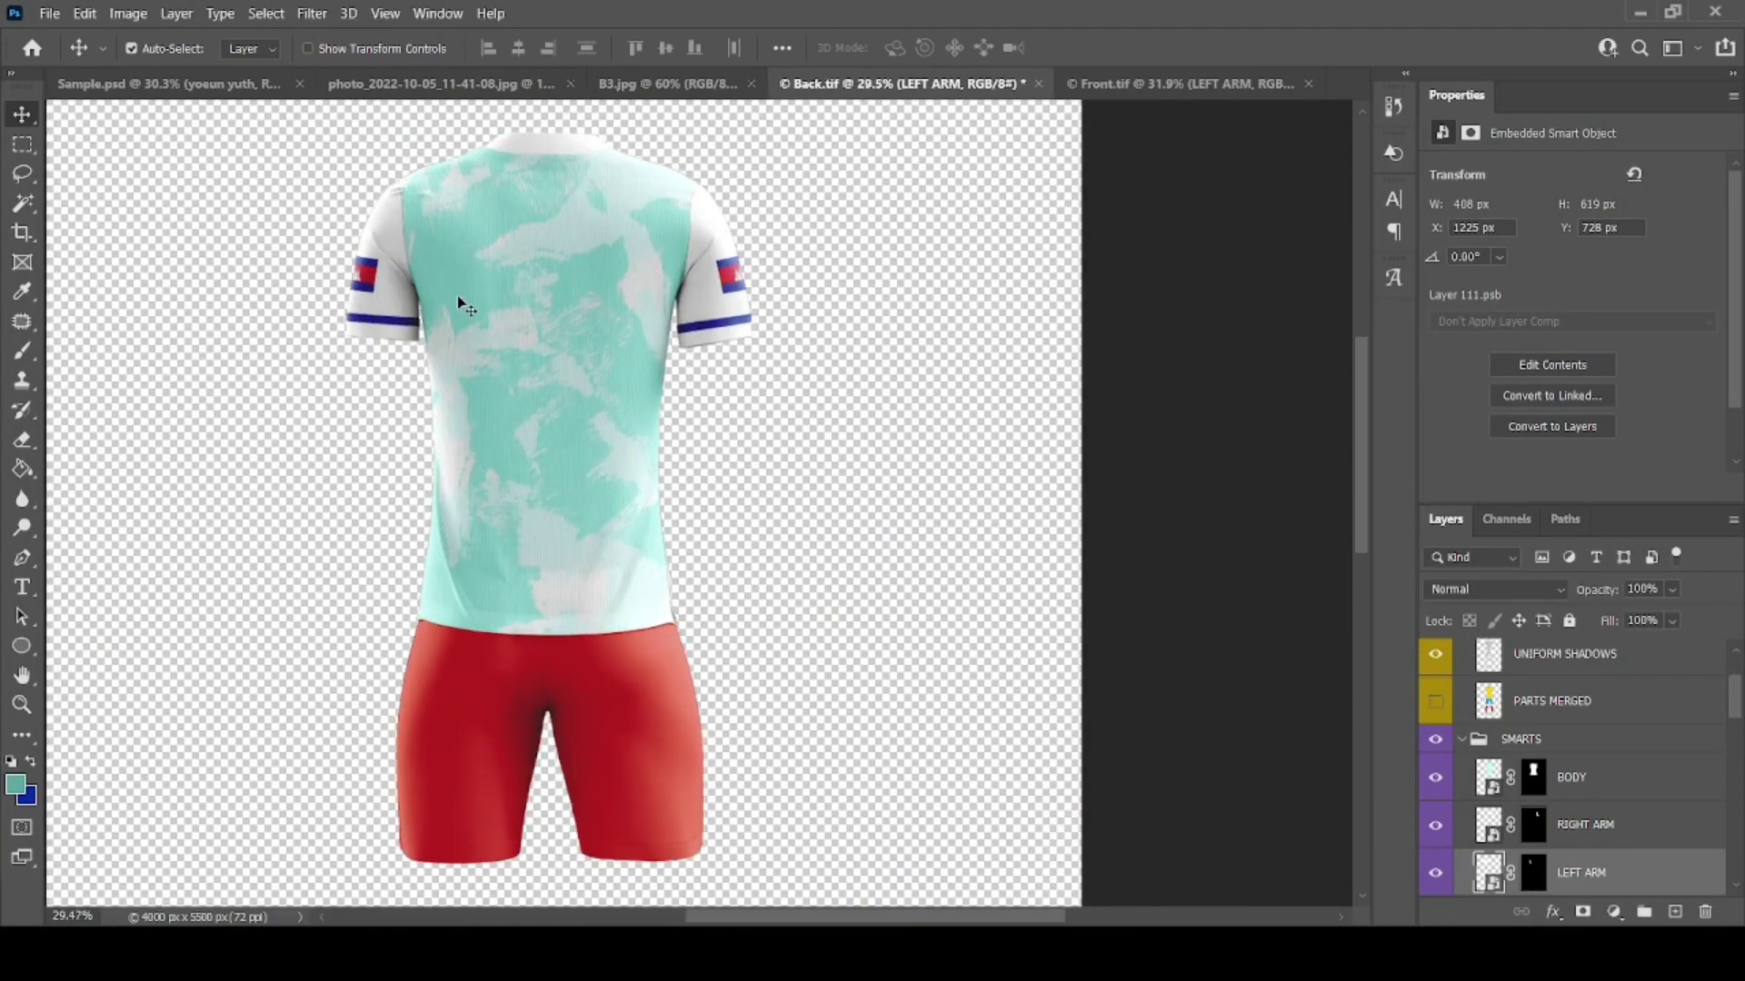
Step: Recolour Rectangle 1 white and Shape 1 blue in the shorts leg artwork Layer 311.psb, then save and close it
{"action": "double_click", "coordinate": [1488, 777]}
{"action": "double_click", "coordinate": [1472, 730]}
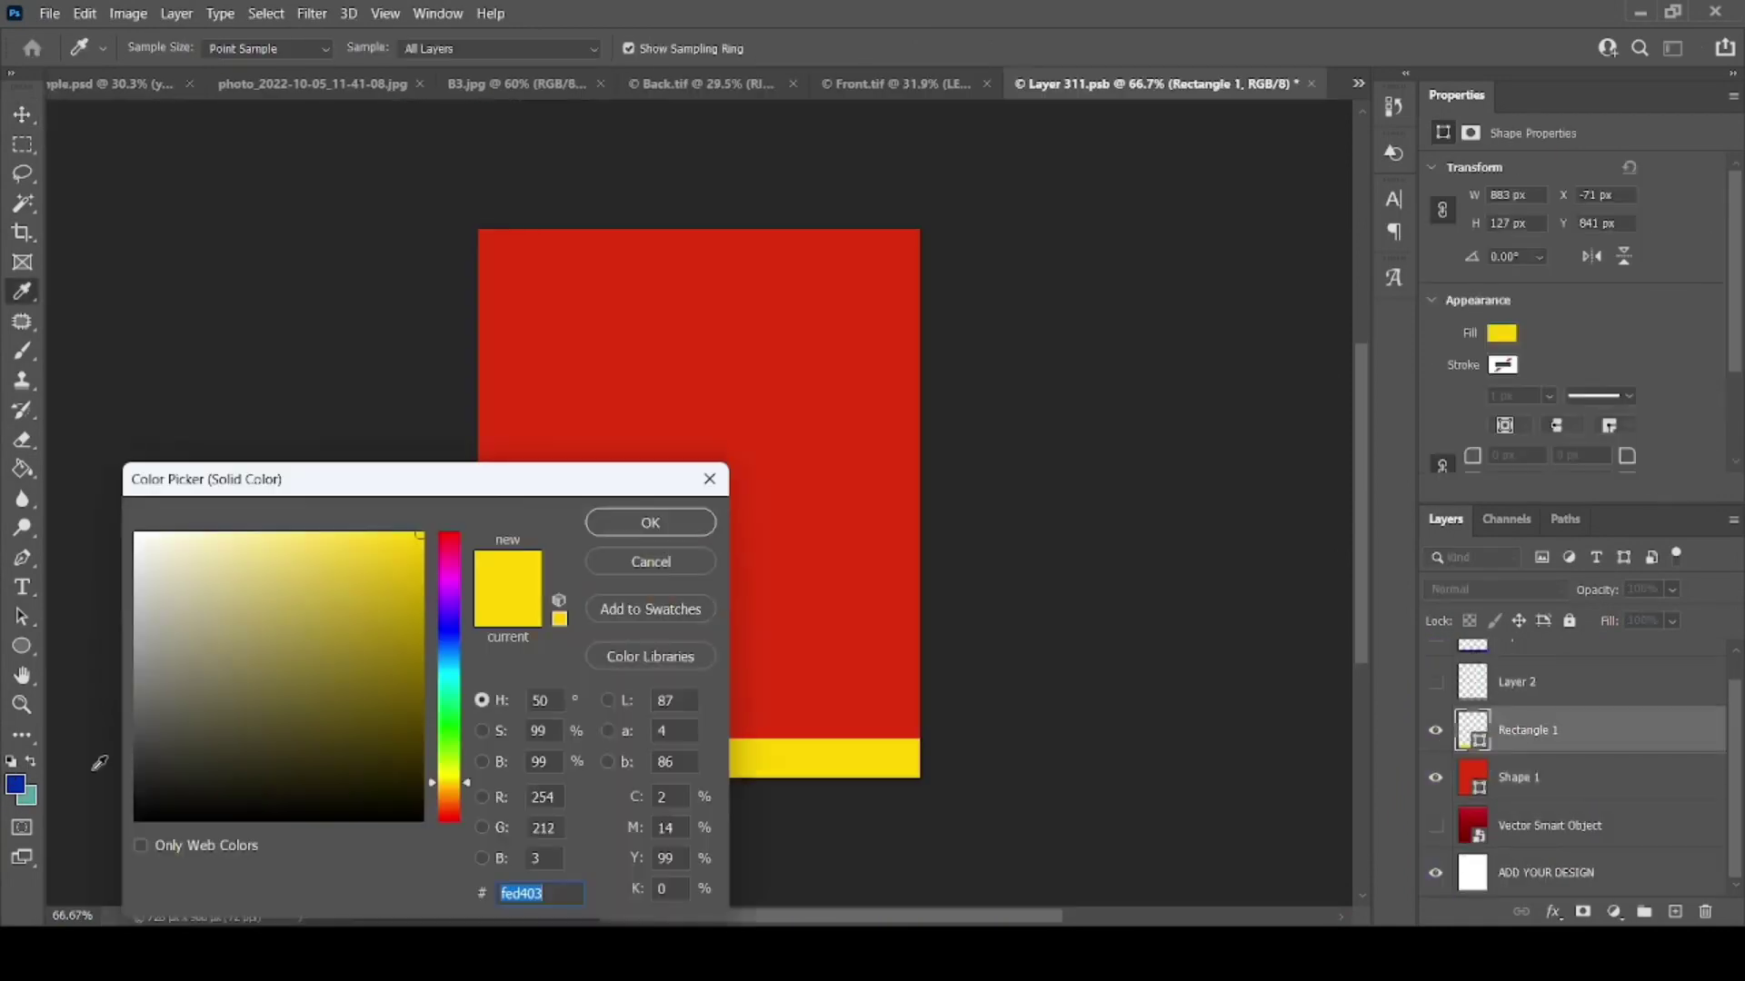
{"action": "key", "text": "Return"}
{"action": "double_click", "coordinate": [1472, 777]}
{"action": "key", "text": "Return"}
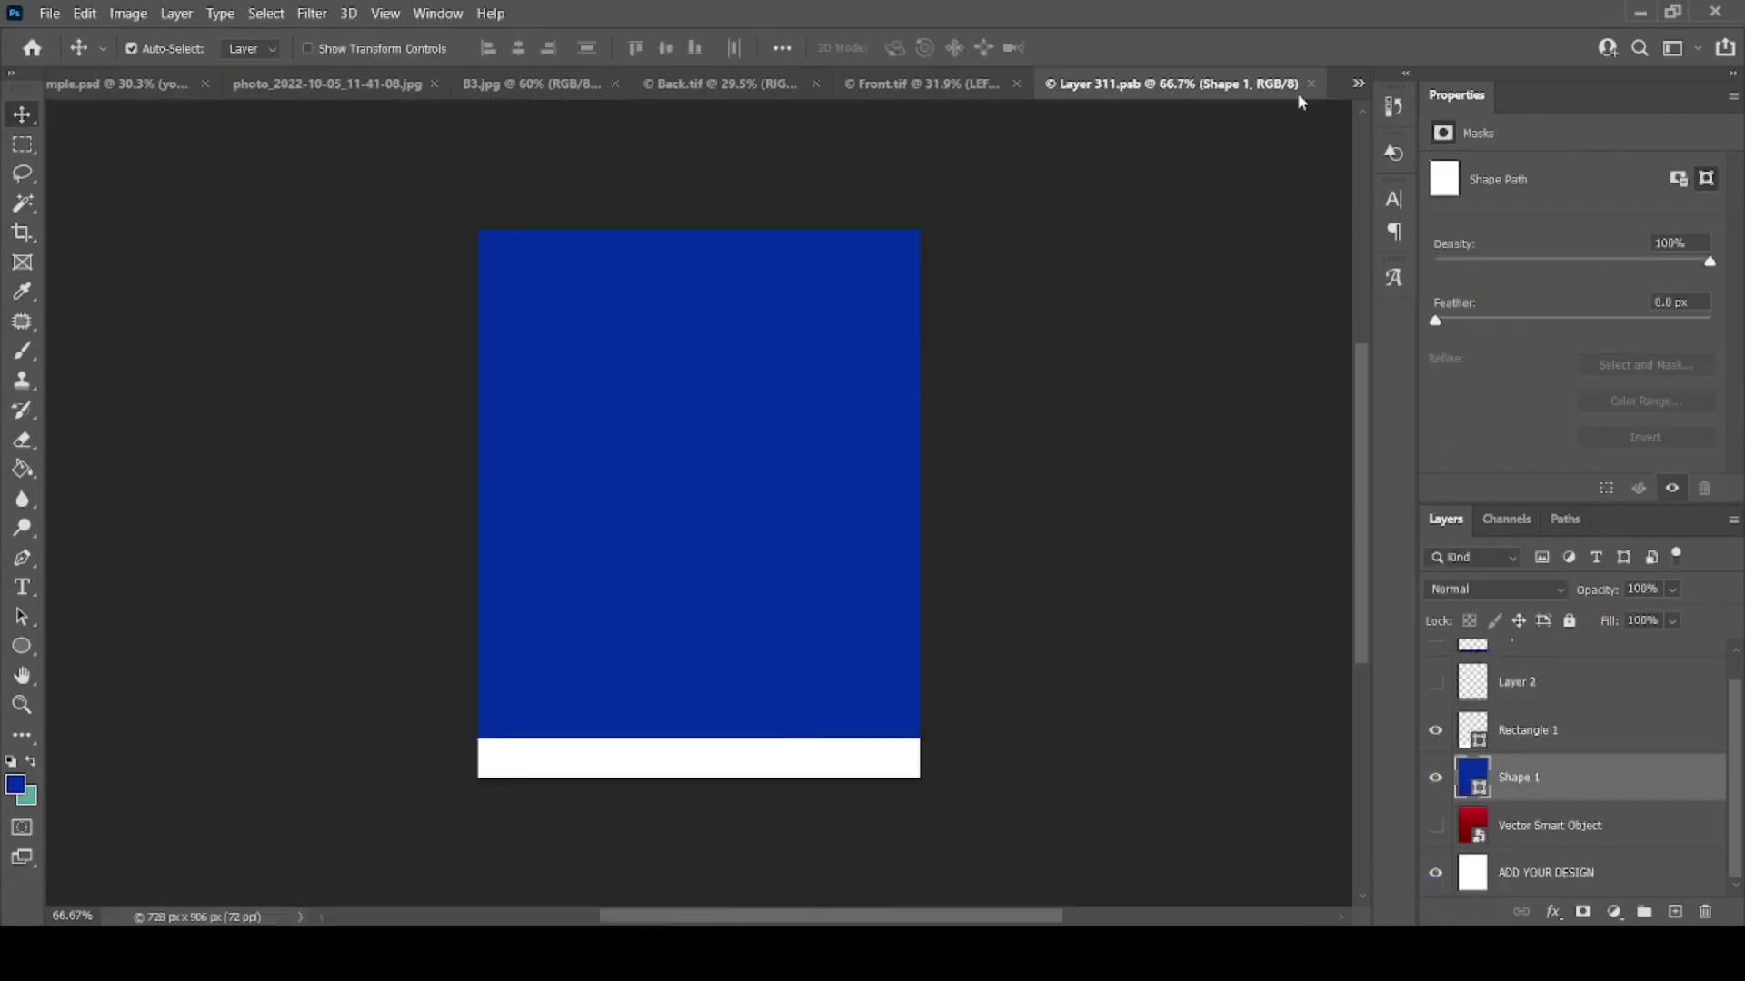
{"action": "key", "text": "ctrl+s"}
{"action": "key", "text": "ctrl+w"}
Step: Recolour Shape 1 blue and Rectangle 1 white (ffffff) in the other leg artwork, Rectangle 221.psb, then save and close it
{"action": "double_click", "coordinate": [1490, 779]}
{"action": "double_click", "coordinate": [1472, 777]}
{"action": "key", "text": "Return"}
{"action": "double_click", "coordinate": [1472, 730]}
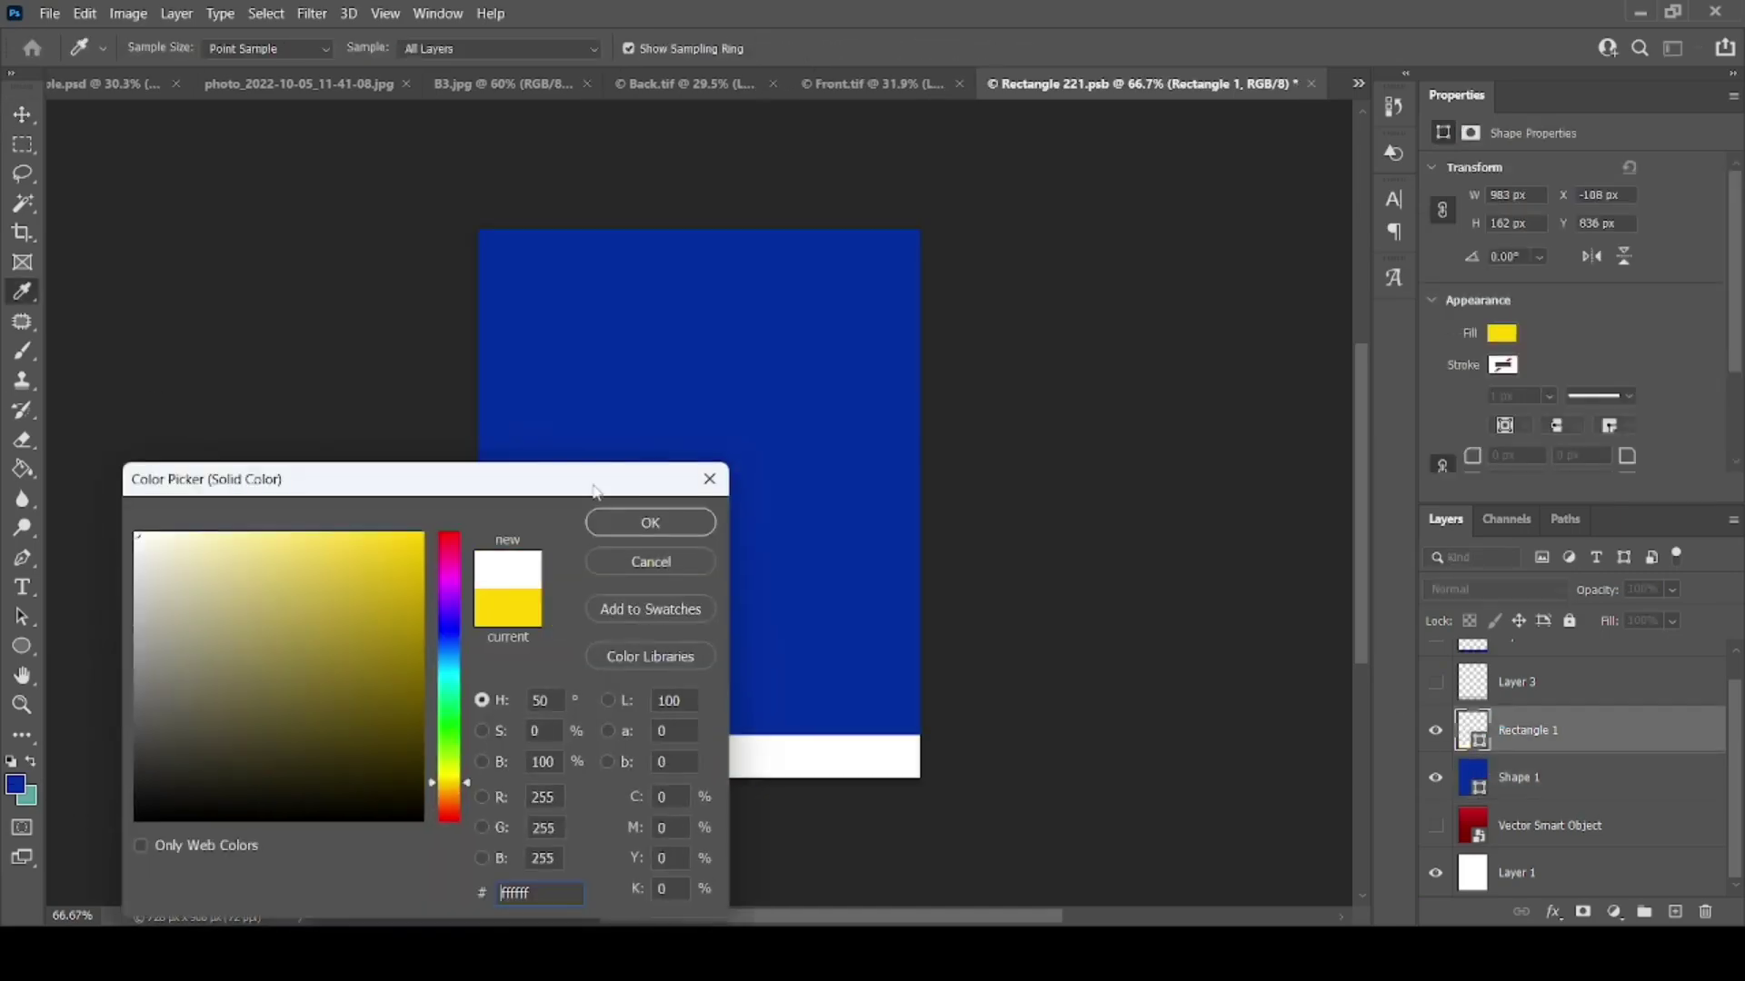
{"action": "key", "text": "Return"}
{"action": "left_click", "coordinate": [1312, 83]}
Step: In the back mockup's PARTS group, fill SHIRT CUFF and SHIRT with white and SHORTS with blue
{"action": "scroll", "coordinate": [1572, 773], "scroll_direction": "up", "scroll_amount": 2}
{"action": "double_click", "coordinate": [1493, 757]}
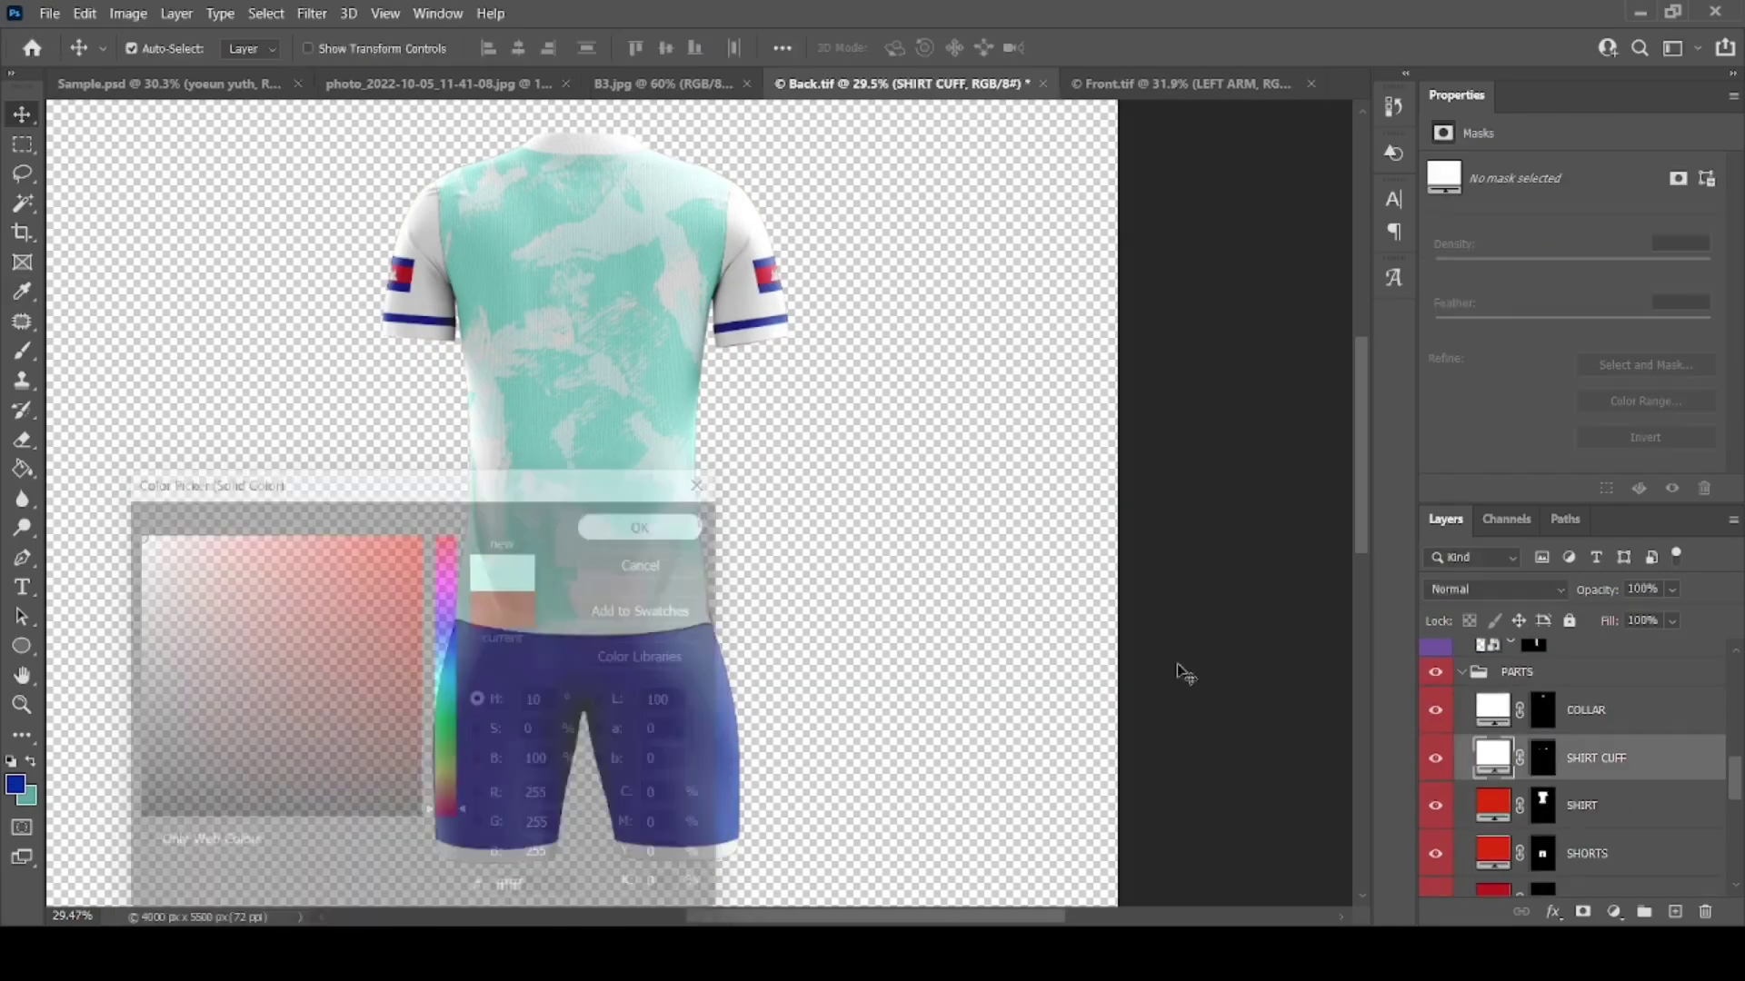
{"action": "key", "text": "Return"}
{"action": "double_click", "coordinate": [1493, 805]}
{"action": "key", "text": "ctrl+v"}
{"action": "key", "text": "Return"}
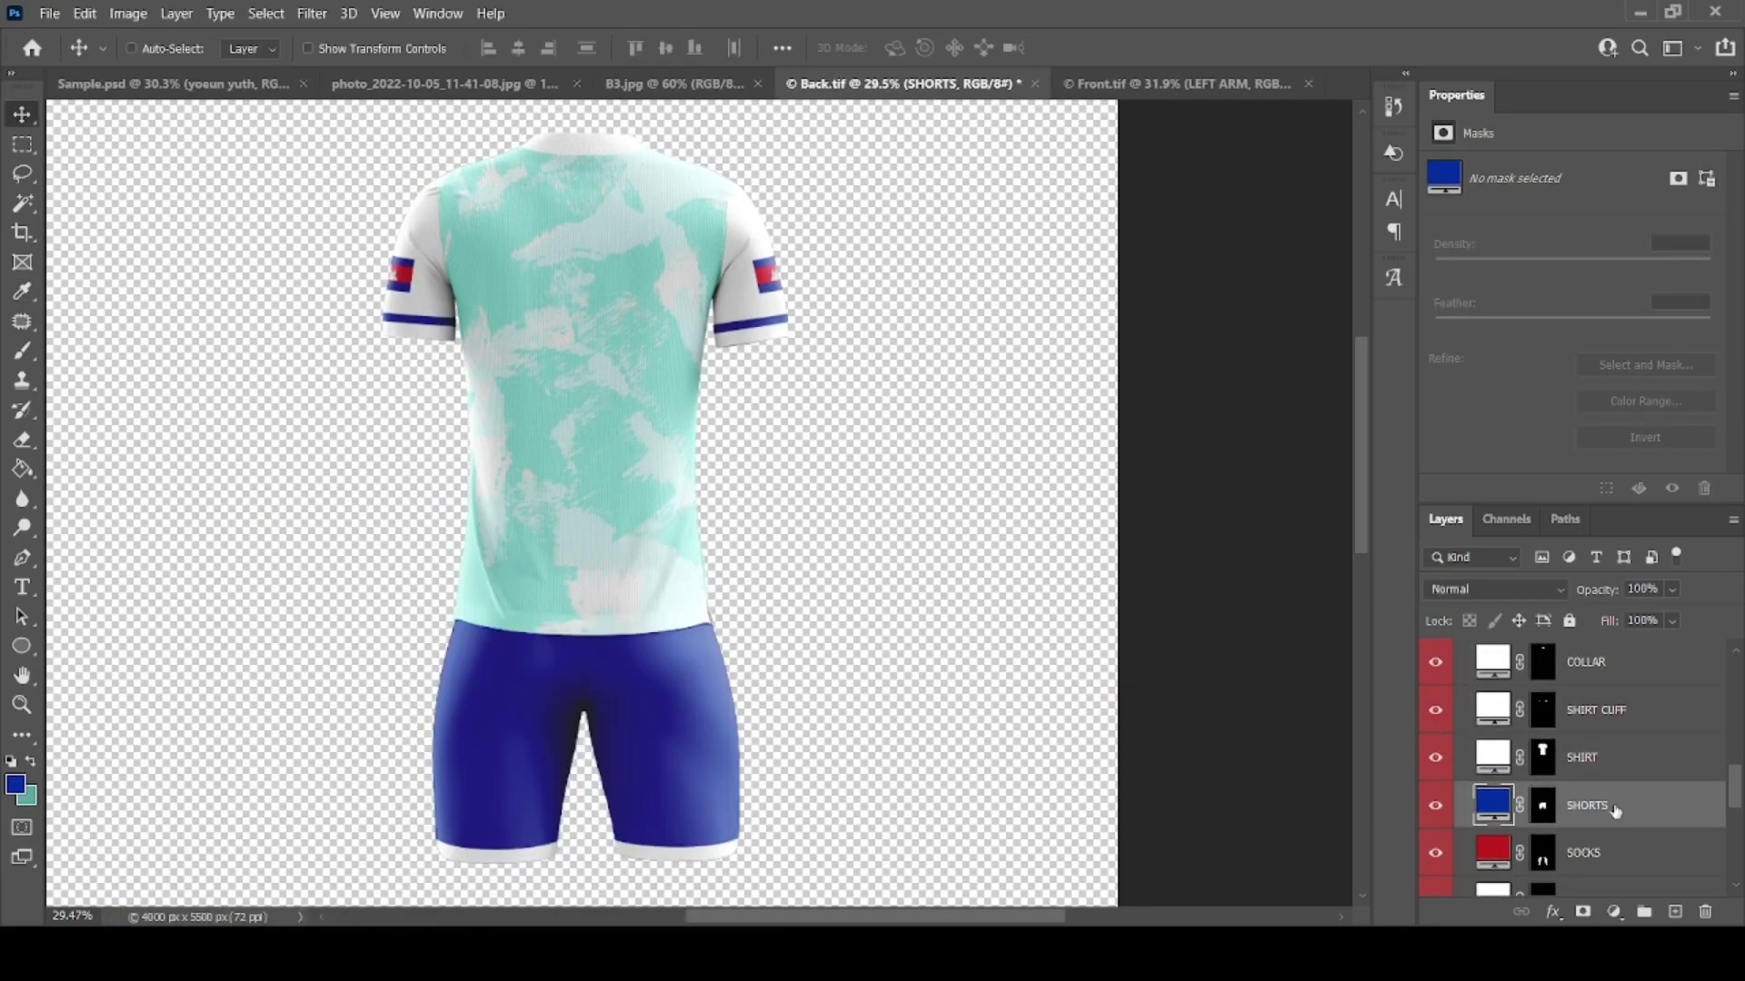
Step: Save a PNG copy of the back mockup as Back copy in the 2023-05 folder, then close Back.tif
{"action": "key", "text": "alt+ctrl+s"}
{"action": "left_click", "coordinate": [378, 452]}
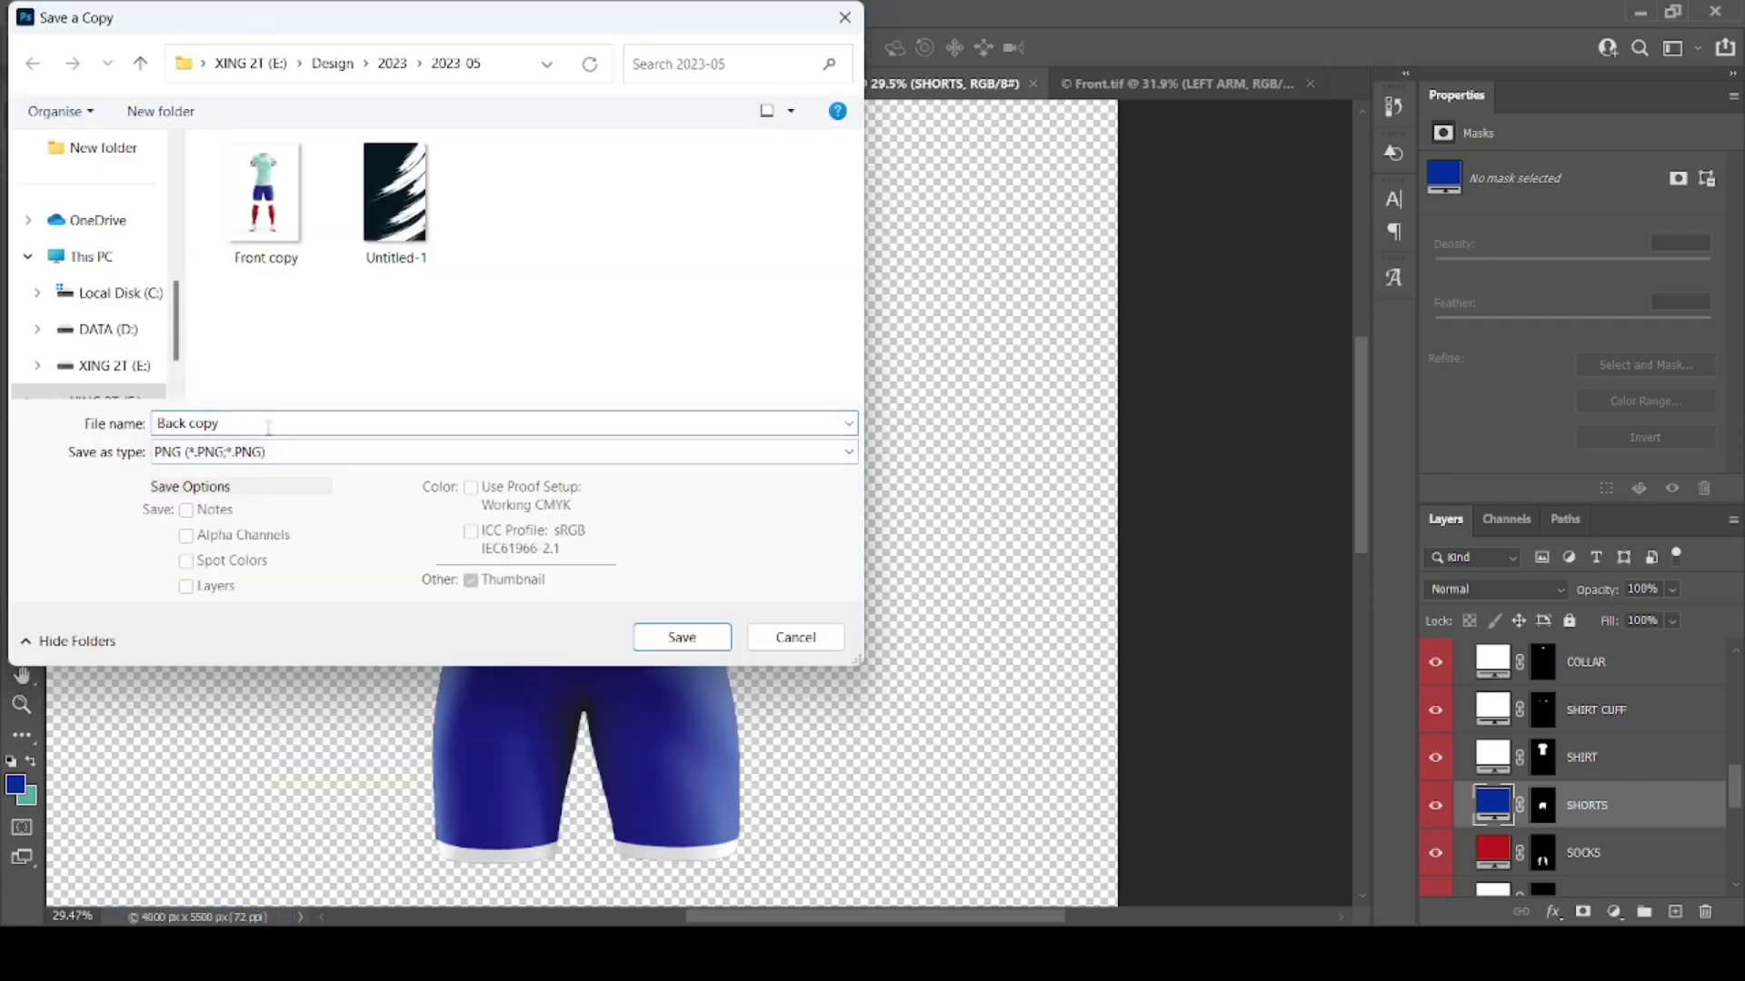
{"action": "left_click", "coordinate": [680, 639]}
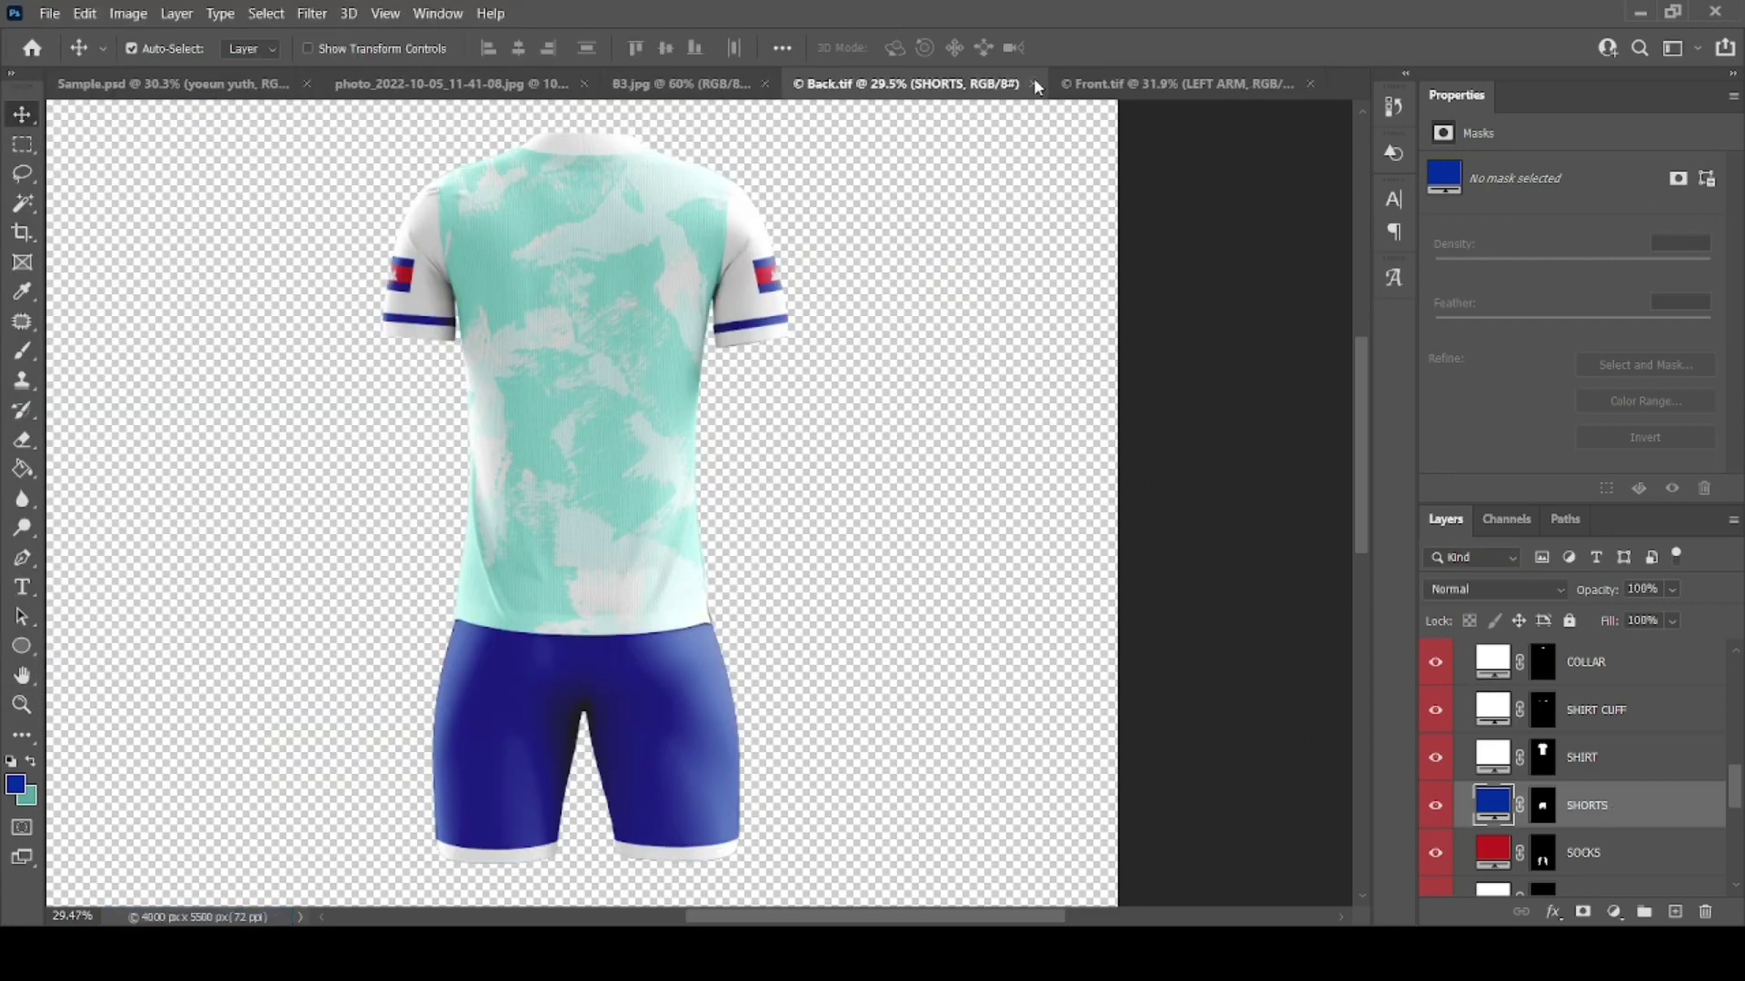
{"action": "left_click", "coordinate": [1036, 84]}
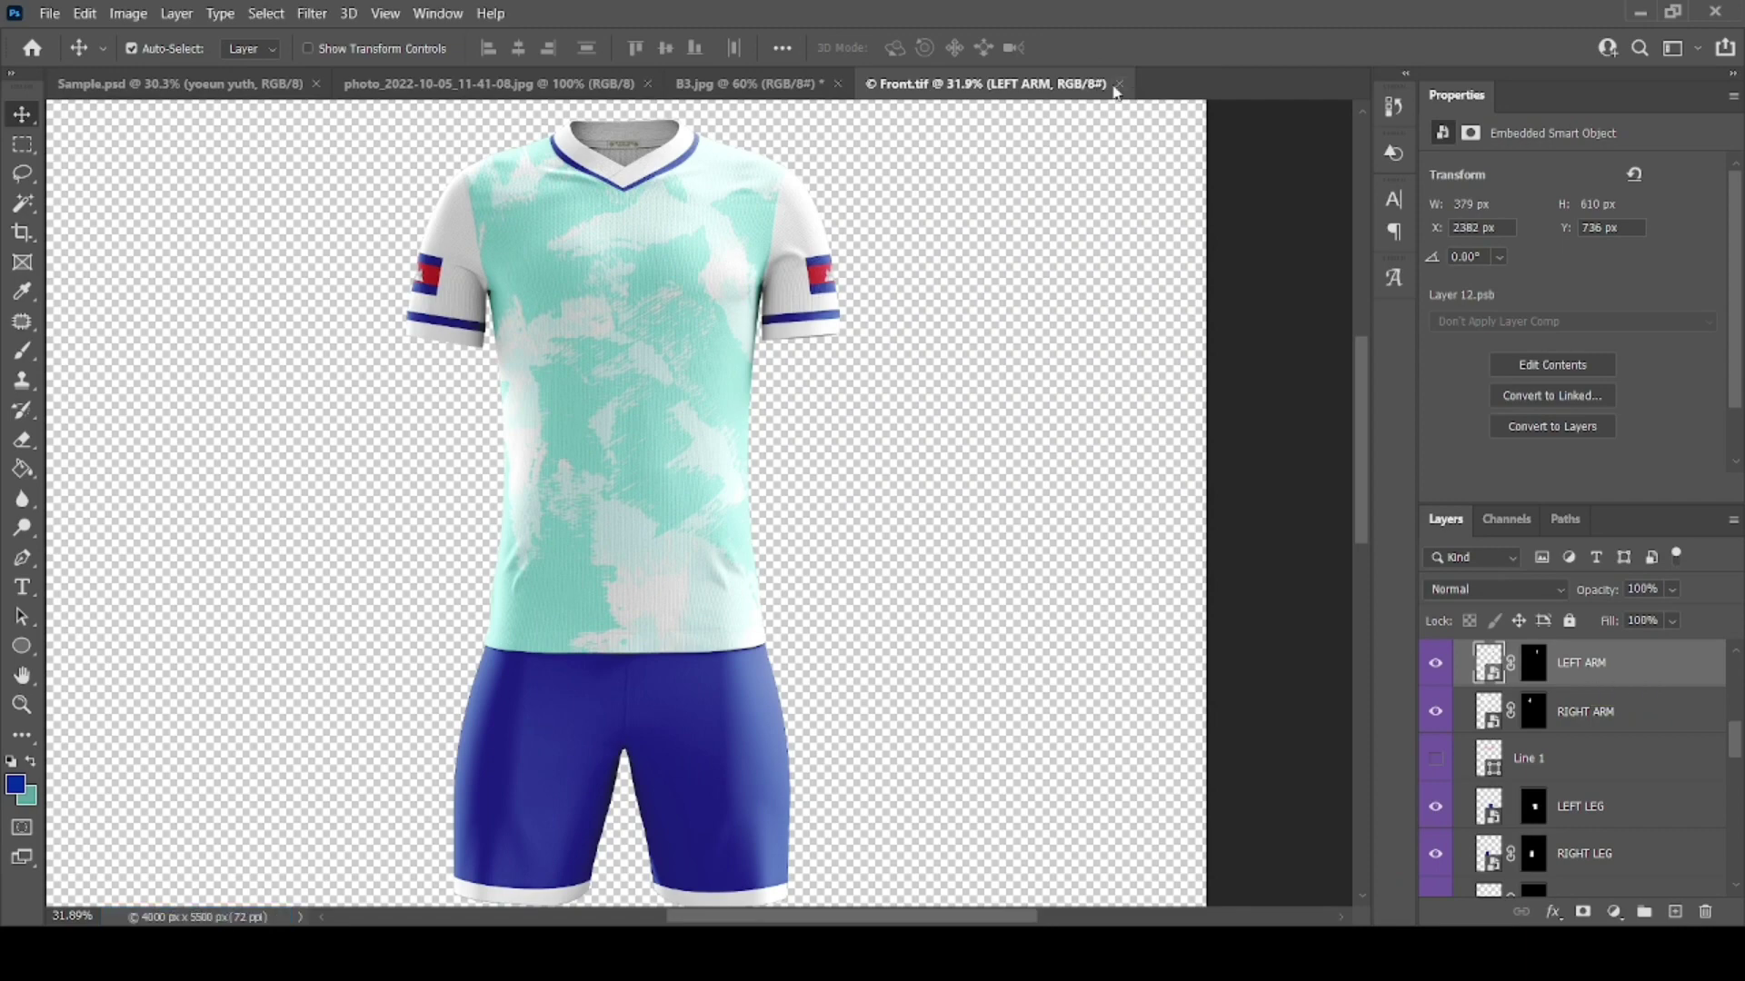
Step: Close Front.tif, then save B3.jpg as a progressive JPEG at quality 12 and close it
{"action": "left_click", "coordinate": [1119, 84]}
{"action": "left_click", "coordinate": [837, 83]}
{"action": "key", "text": "Escape"}
{"action": "left_click", "coordinate": [49, 13]}
{"action": "left_click", "coordinate": [56, 238]}
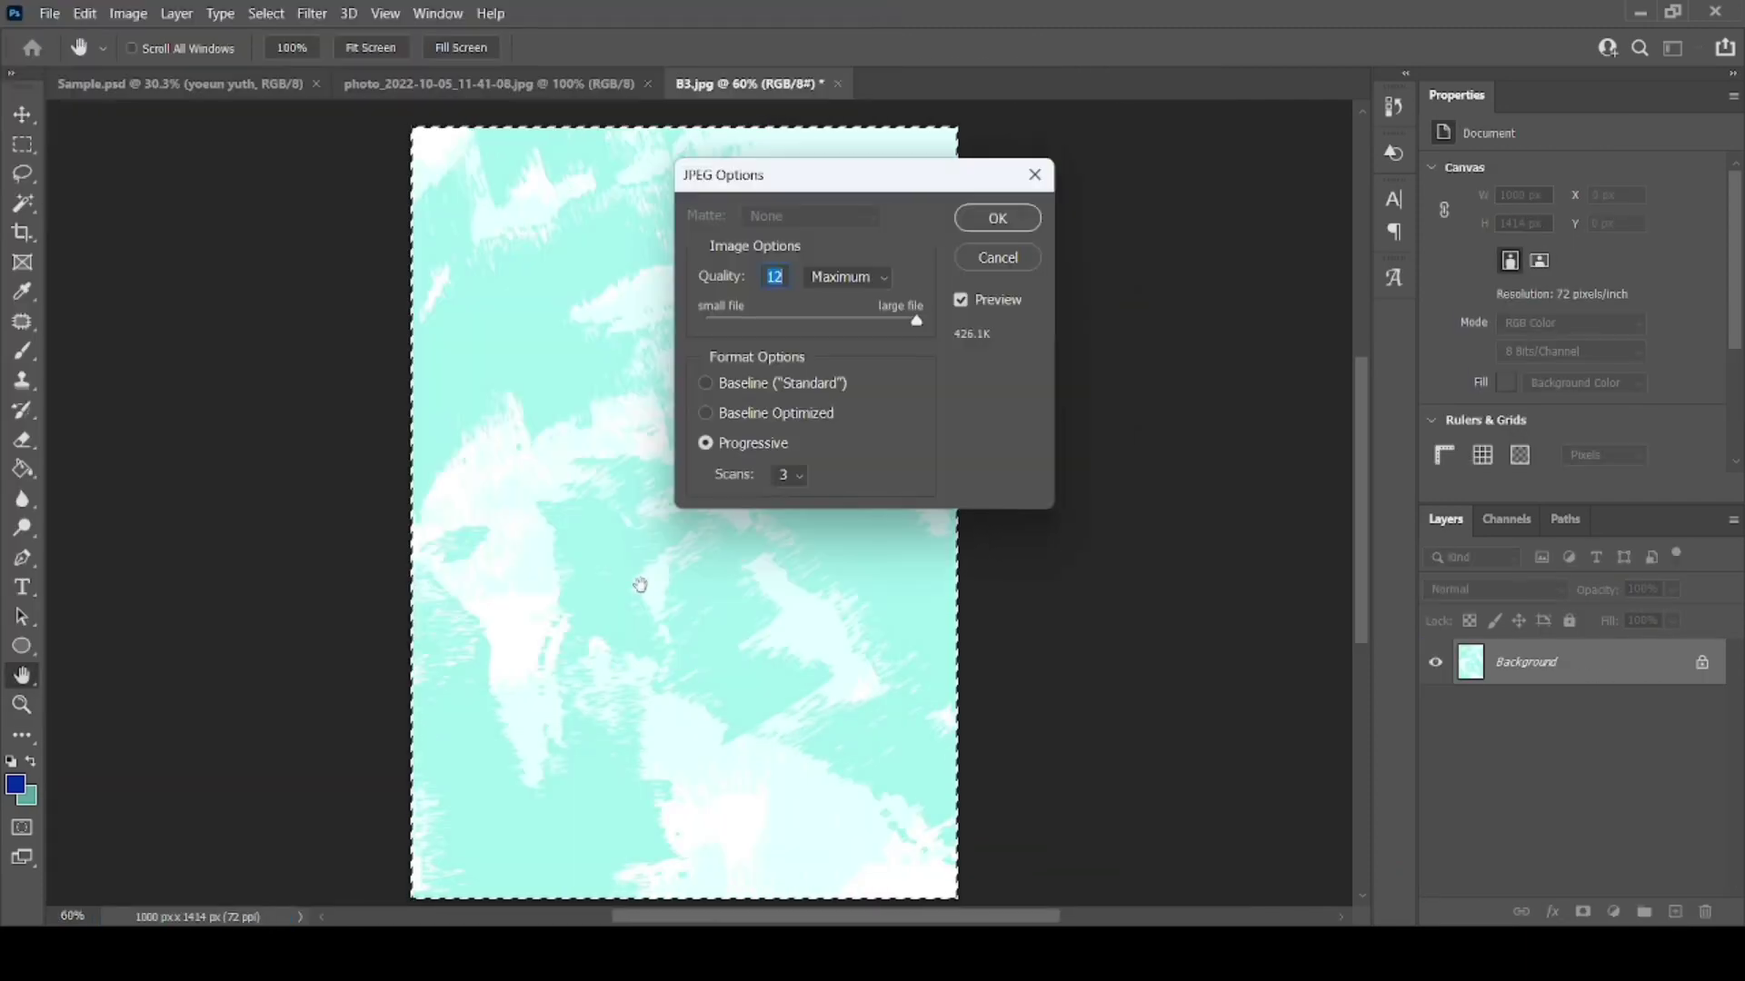
{"action": "key", "text": "Return"}
{"action": "left_click", "coordinate": [837, 83]}
Step: Close the club crest photo and paste the crest onto the front shirt's chest in Sample.psd
{"action": "left_click", "coordinate": [489, 84]}
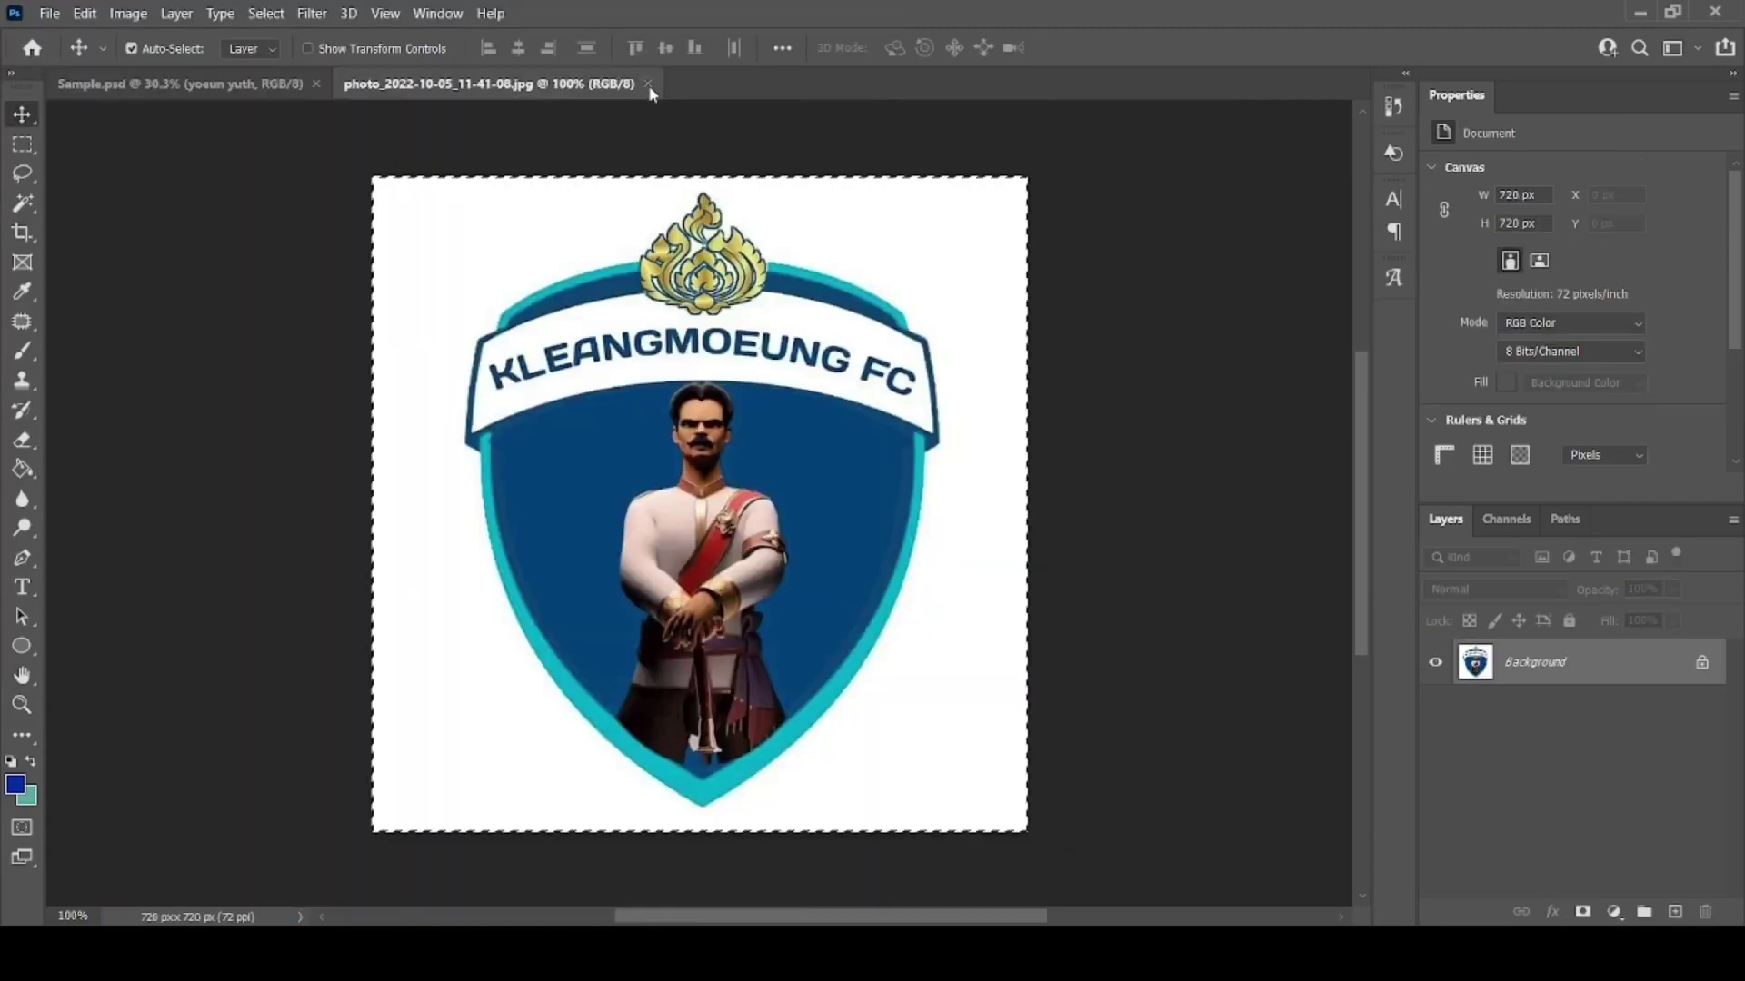
{"action": "left_click", "coordinate": [648, 84]}
{"action": "key", "text": "ctrl+v"}
{"action": "left_click_drag", "start_coordinate": [597, 505], "coordinate": [388, 309]}
Step: Remove the crest's white background with the Magic Wand tool and clear the selection
{"action": "left_click", "coordinate": [23, 203]}
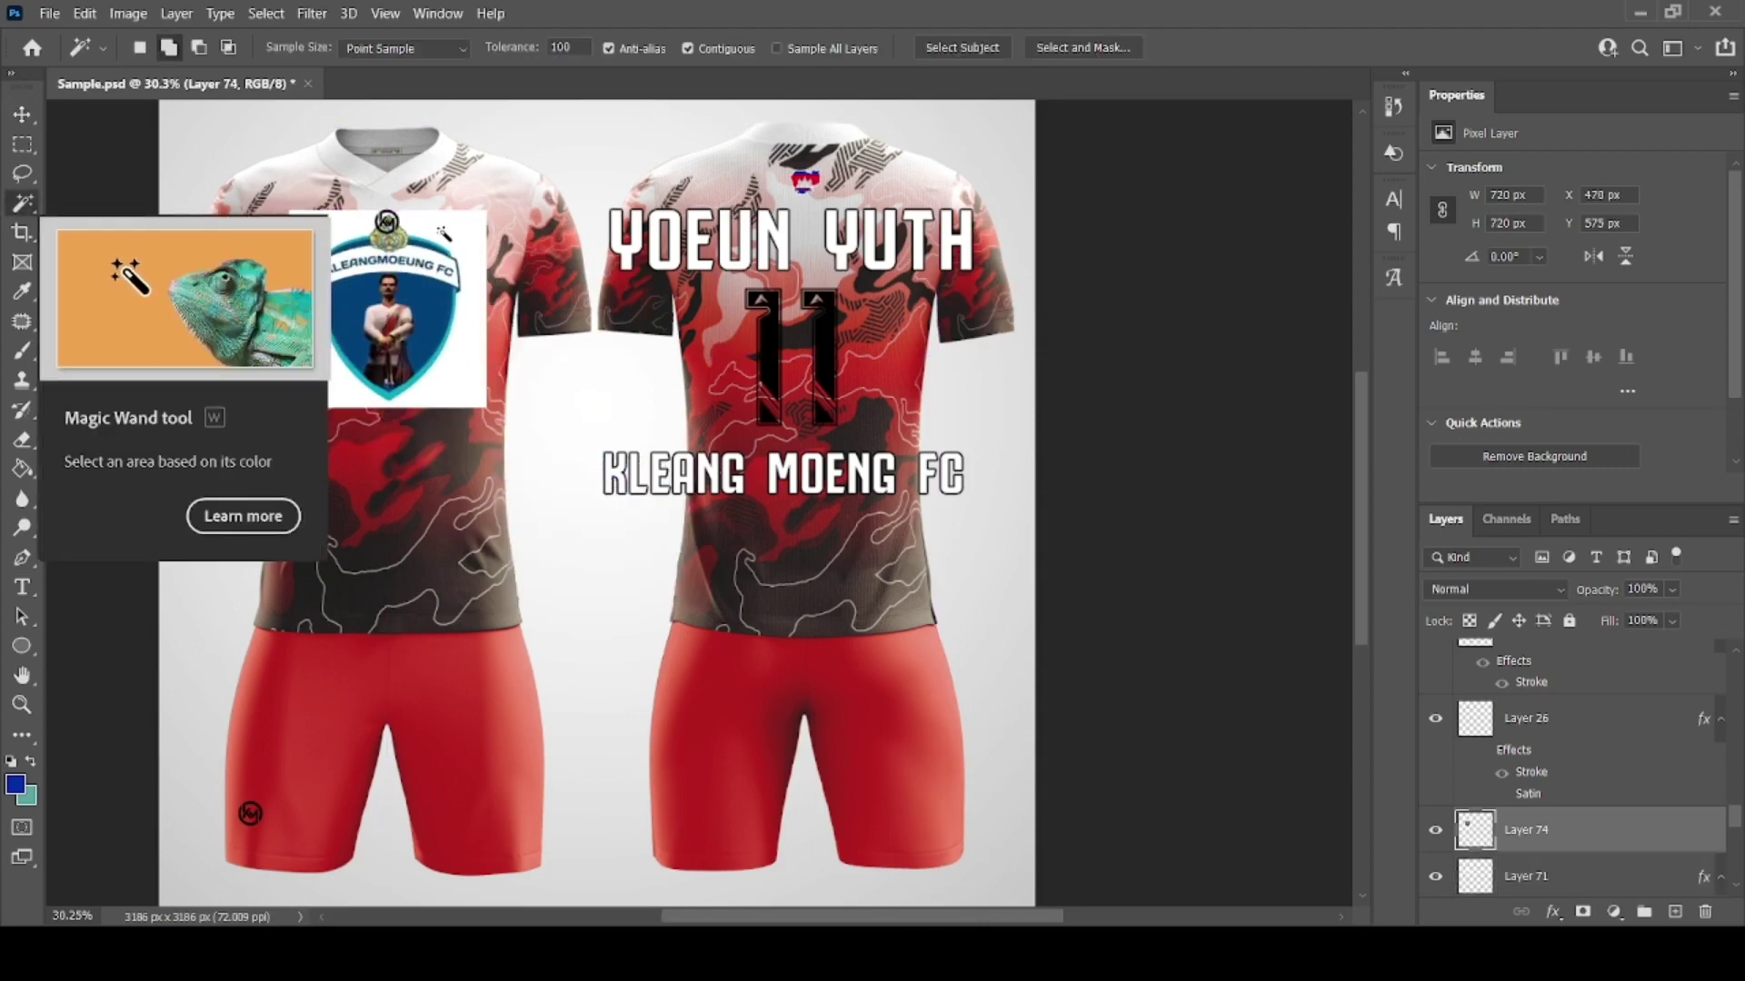
{"action": "left_click", "coordinate": [439, 230]}
{"action": "key", "text": "Delete"}
{"action": "key", "text": "ctrl+d"}
Step: Scale the crest to about 181 × 235 px on the chest opposite the black round logo, and save Sample.psd
{"action": "left_click", "coordinate": [22, 115]}
{"action": "left_click_drag", "start_coordinate": [377, 175], "coordinate": [447, 230]}
{"action": "key", "text": "Return"}
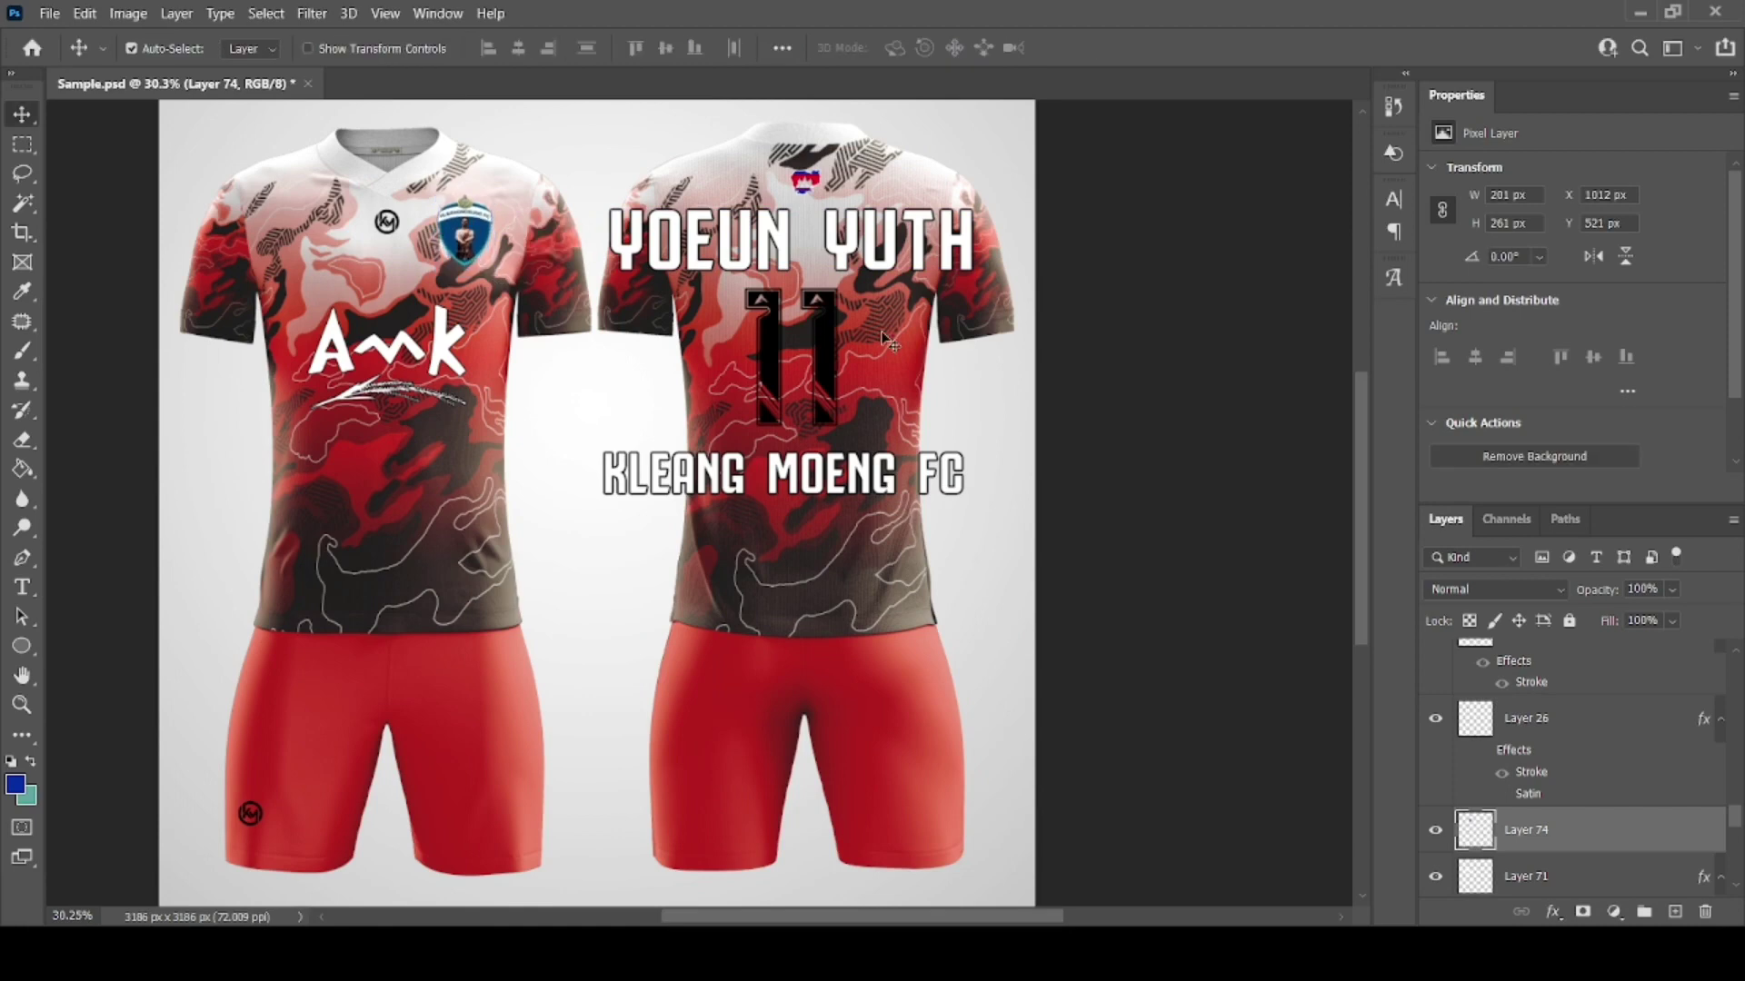
{"action": "key", "text": "ctrl+t"}
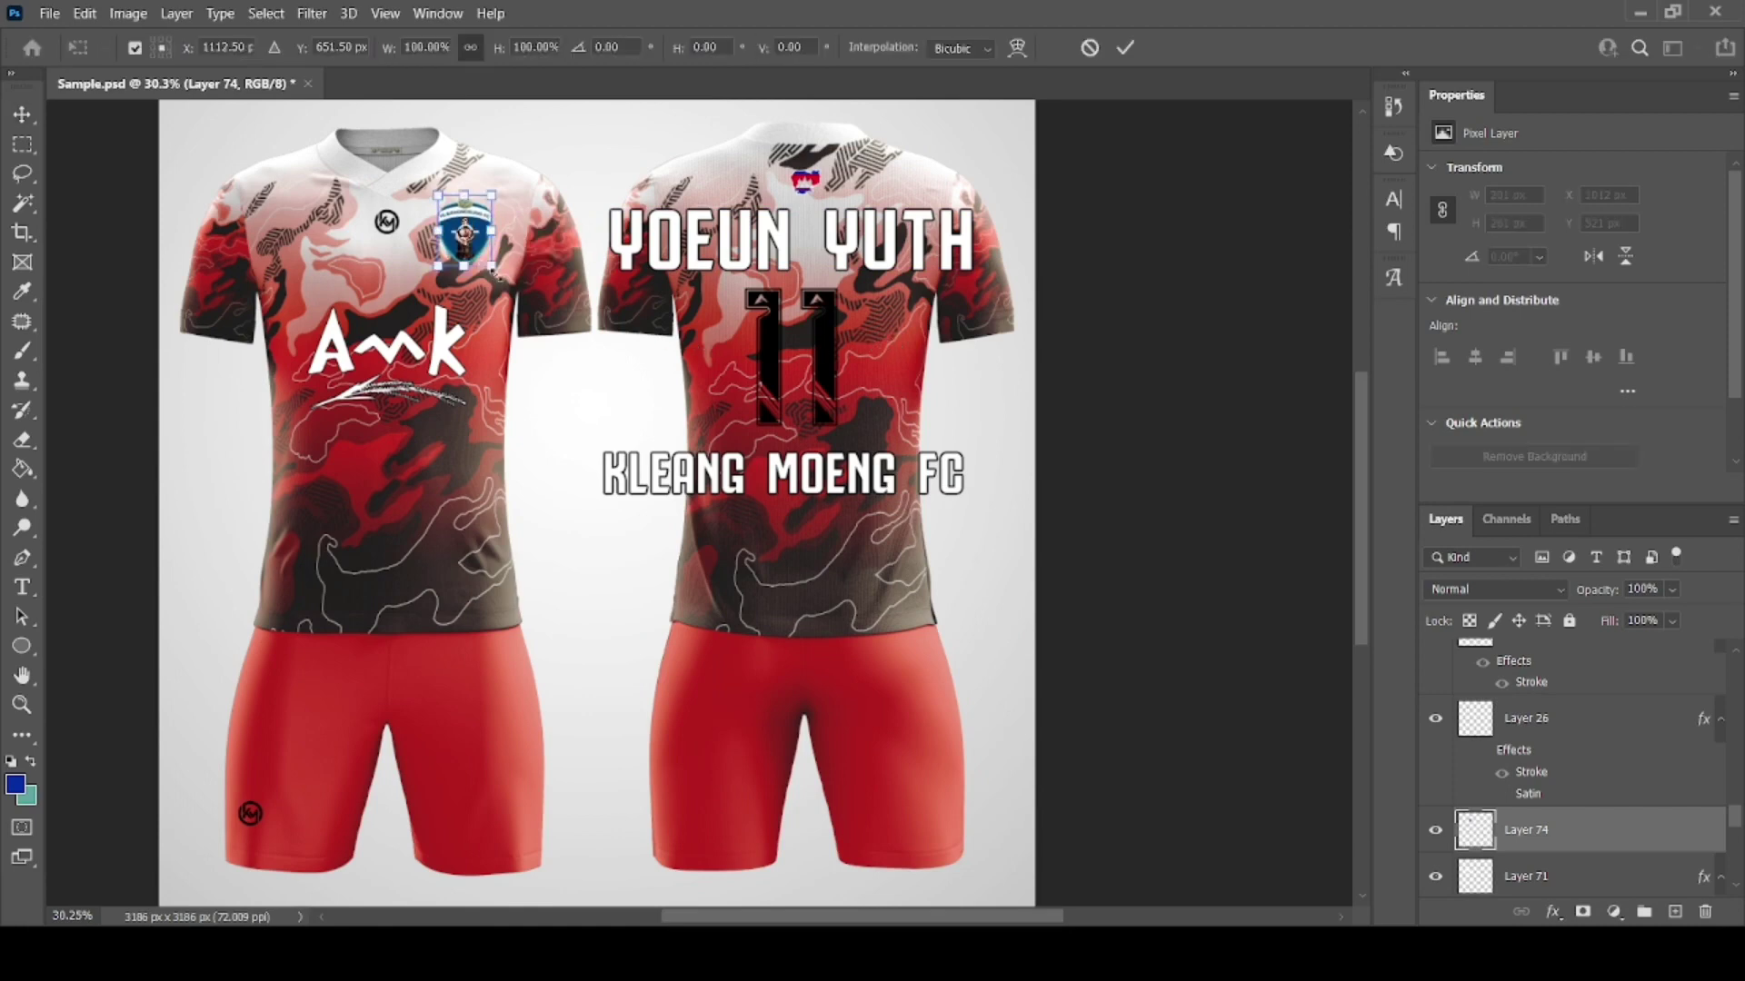
{"action": "left_click_drag", "start_coordinate": [491, 269], "coordinate": [493, 273]}
{"action": "key", "text": "Return"}
{"action": "left_click_drag", "start_coordinate": [494, 275], "coordinate": [496, 278]}
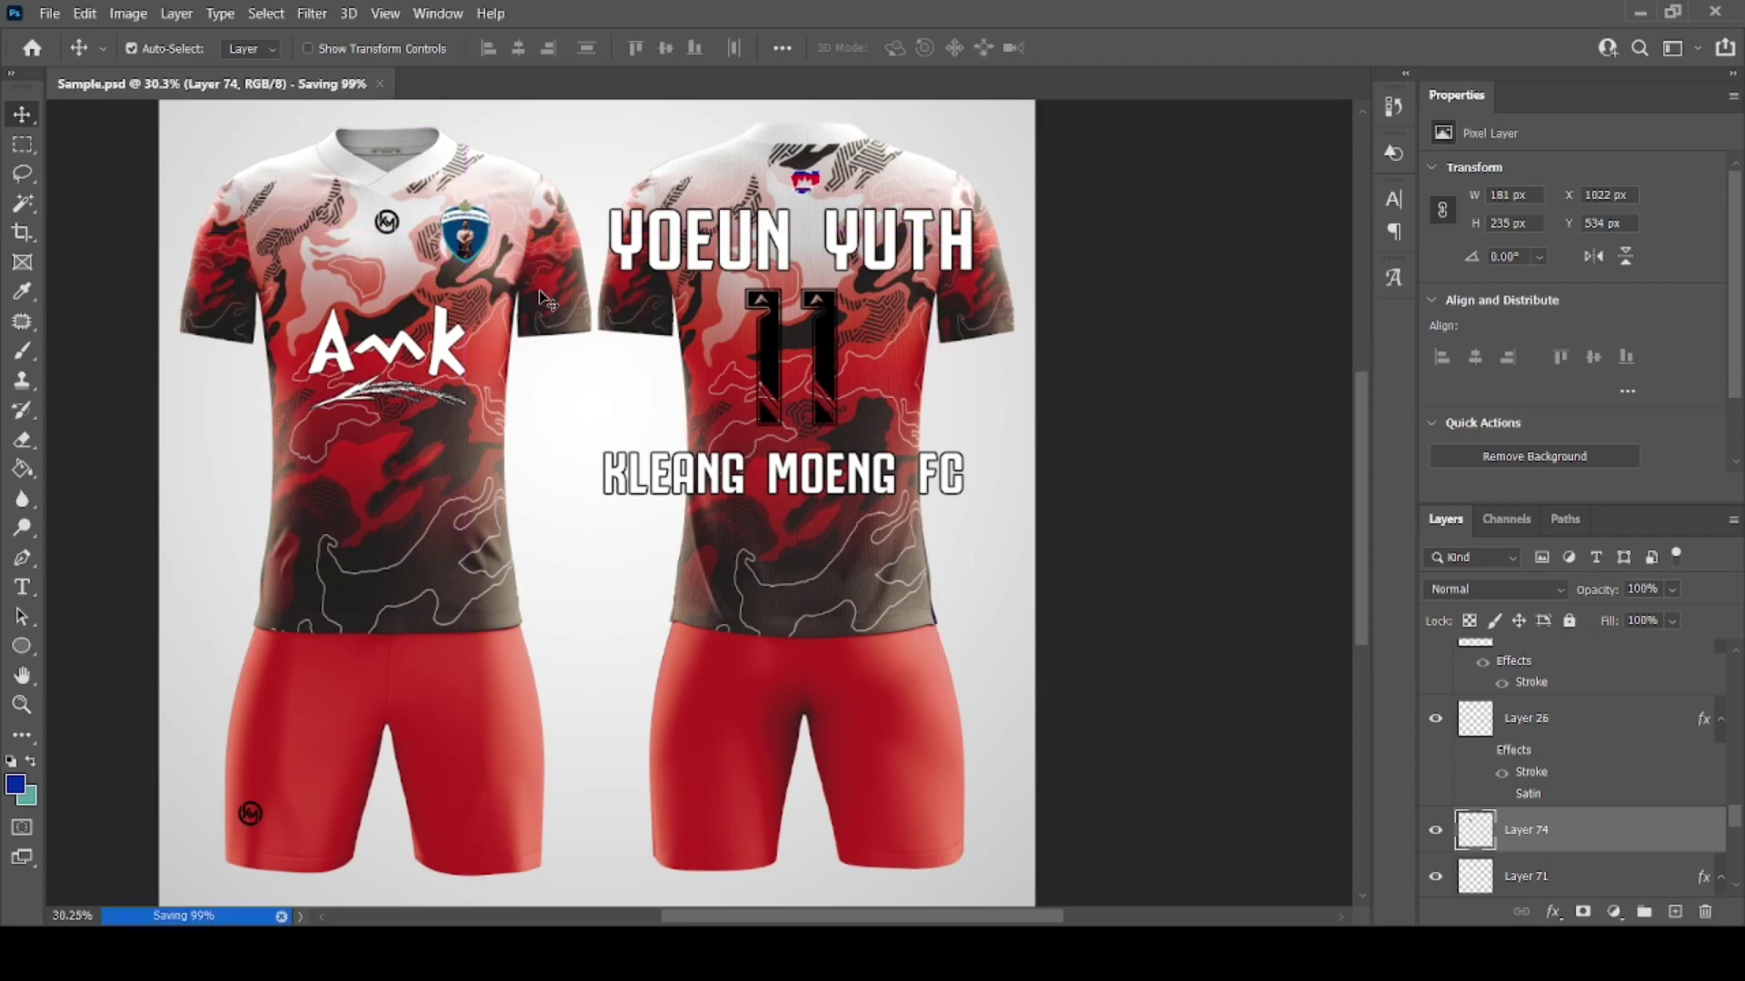
Step: Open Back copy.png and Front copy.png, and place the teal back kit in Sample.psd in place of the red back kit
{"action": "left_click", "coordinate": [906, 845]}
{"action": "key", "text": "alt+Tab"}
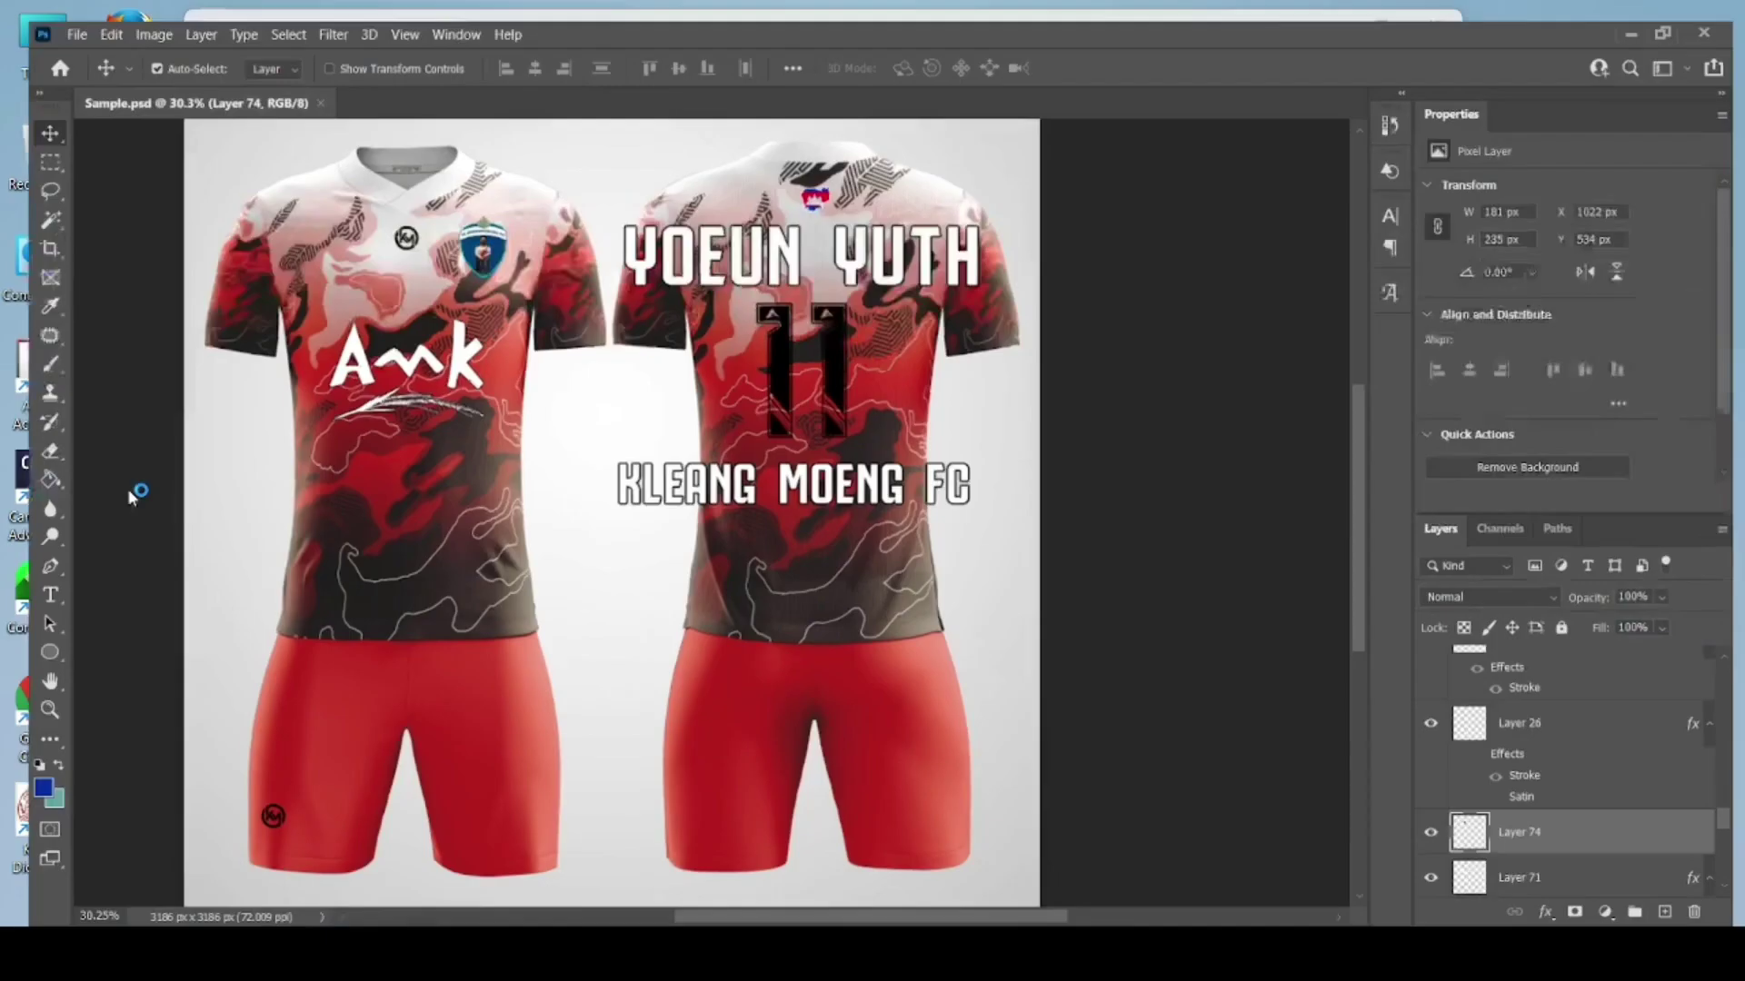
{"action": "left_click", "coordinate": [459, 83]}
{"action": "left_click_drag", "start_coordinate": [617, 409], "coordinate": [954, 720]}
{"action": "scroll", "coordinate": [759, 495], "scroll_direction": "down", "scroll_amount": 1}
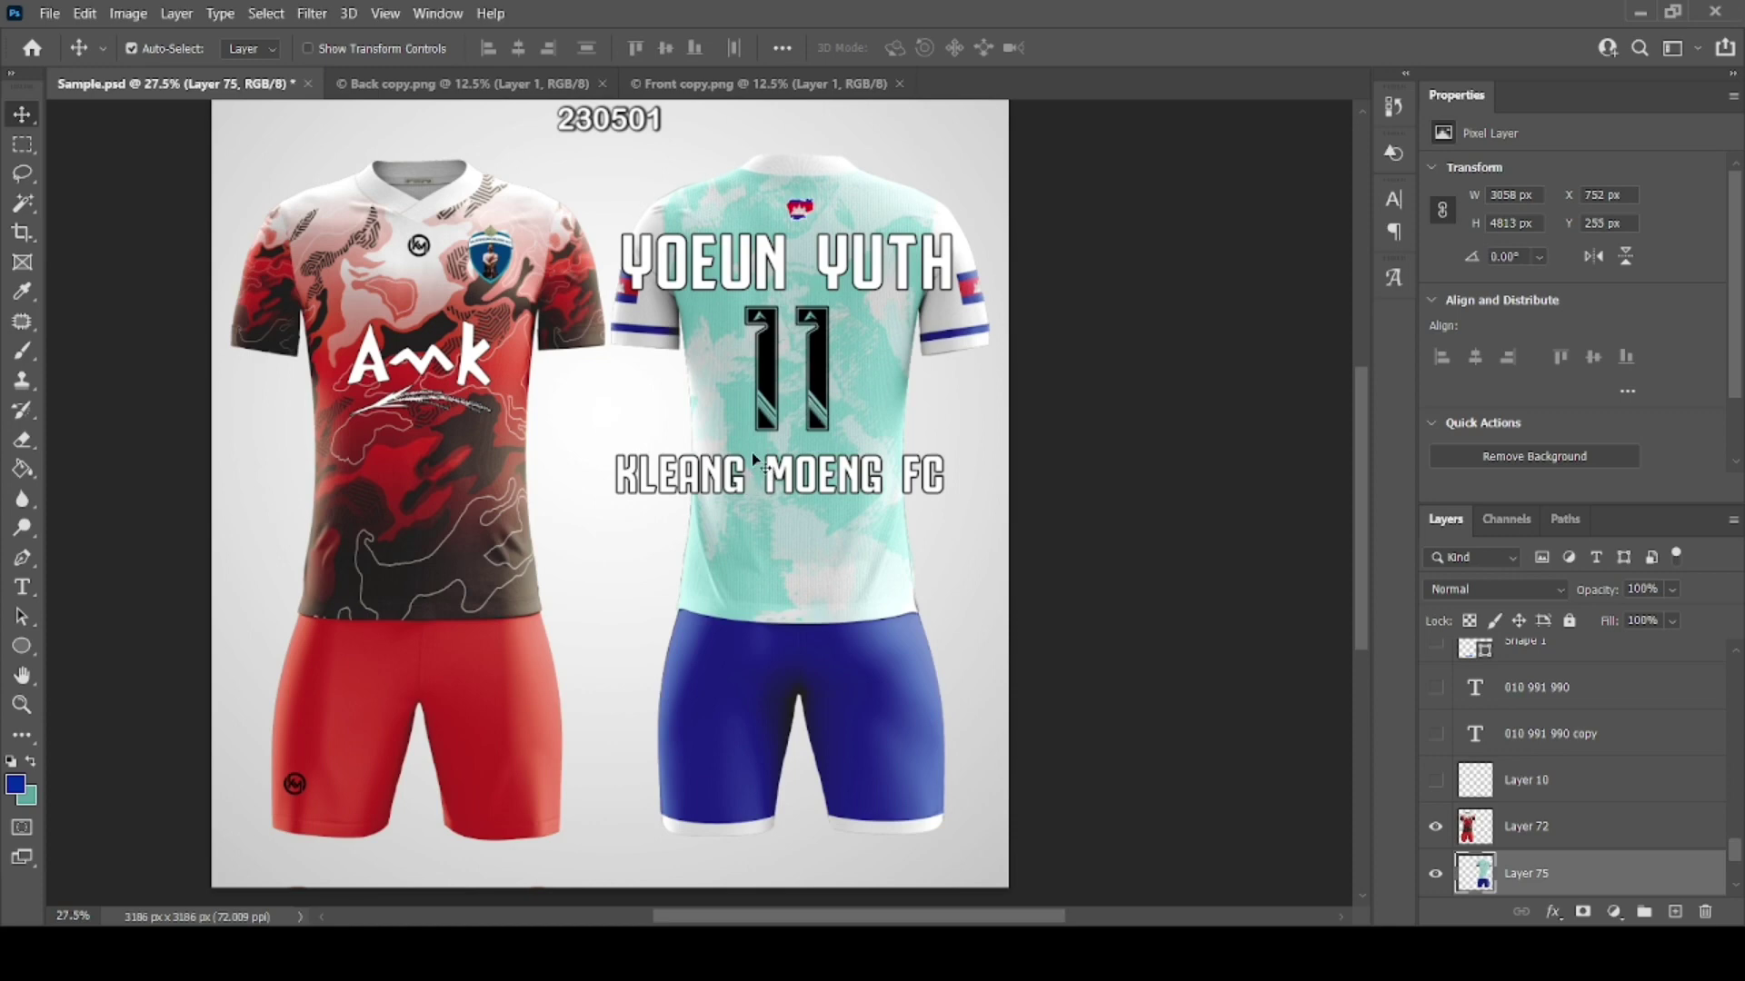
Step: Place the Front copy.png kit over the red front kit in Sample.psd and delete the old Layer 72
{"action": "left_click", "coordinate": [759, 83]}
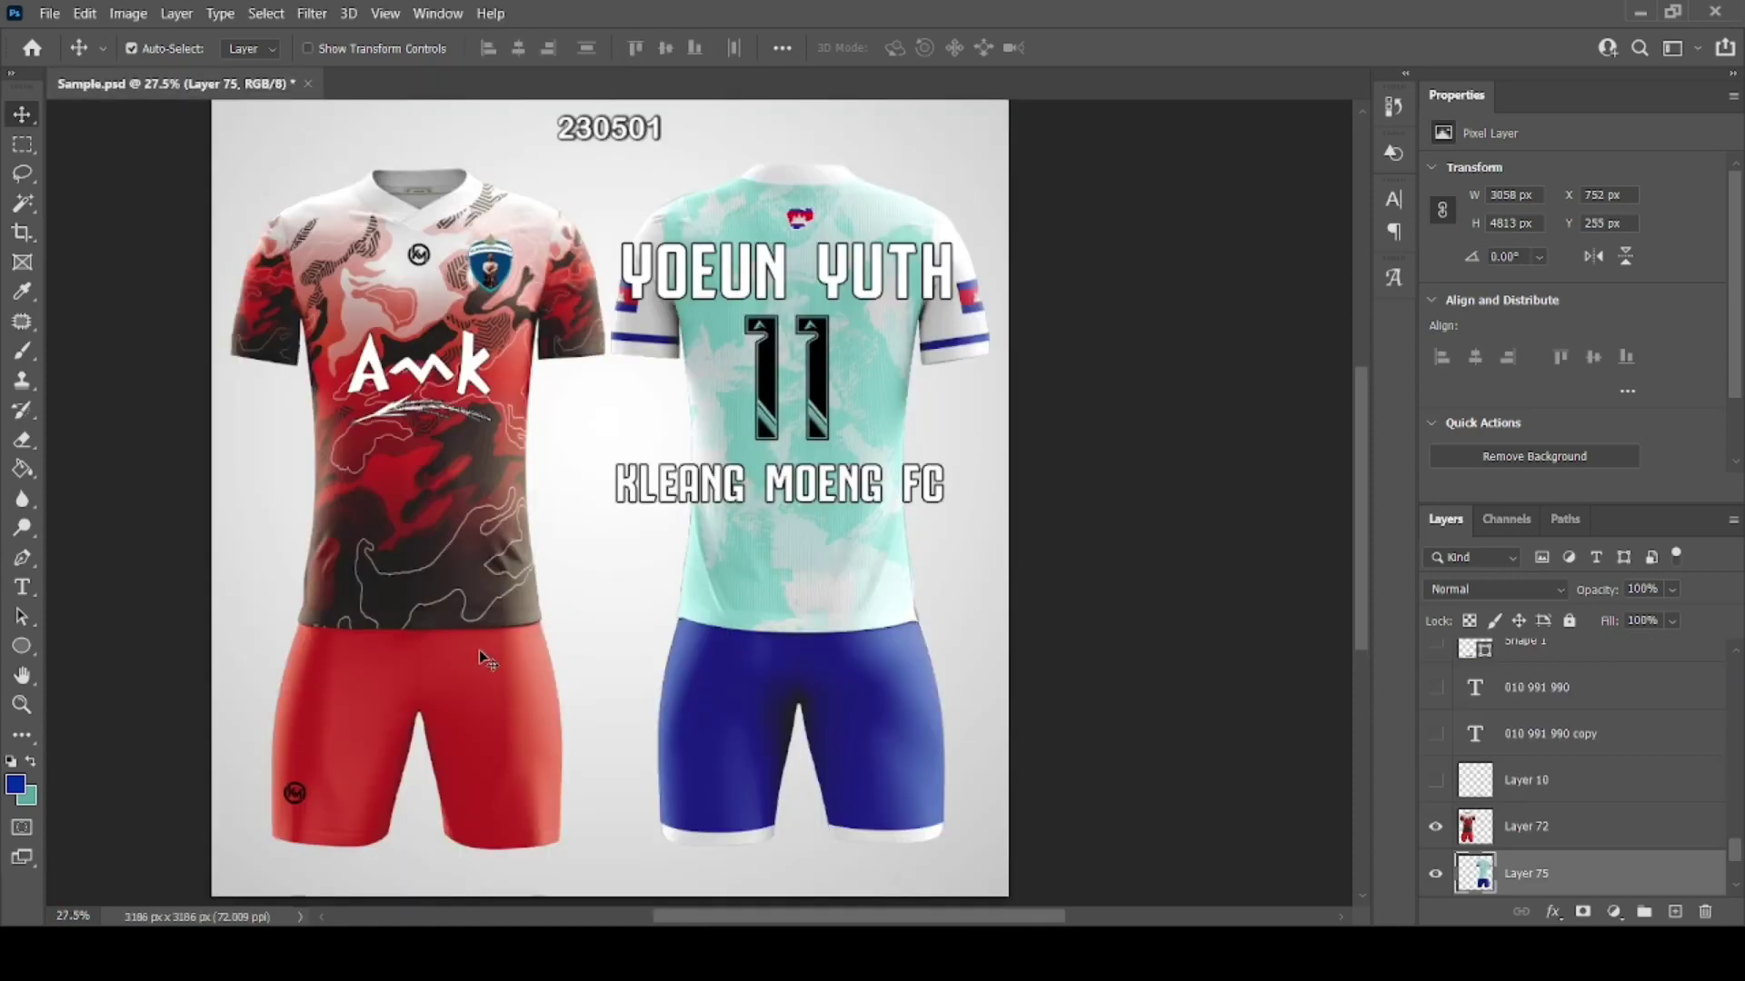
{"action": "left_click_drag", "start_coordinate": [478, 650], "coordinate": [493, 816]}
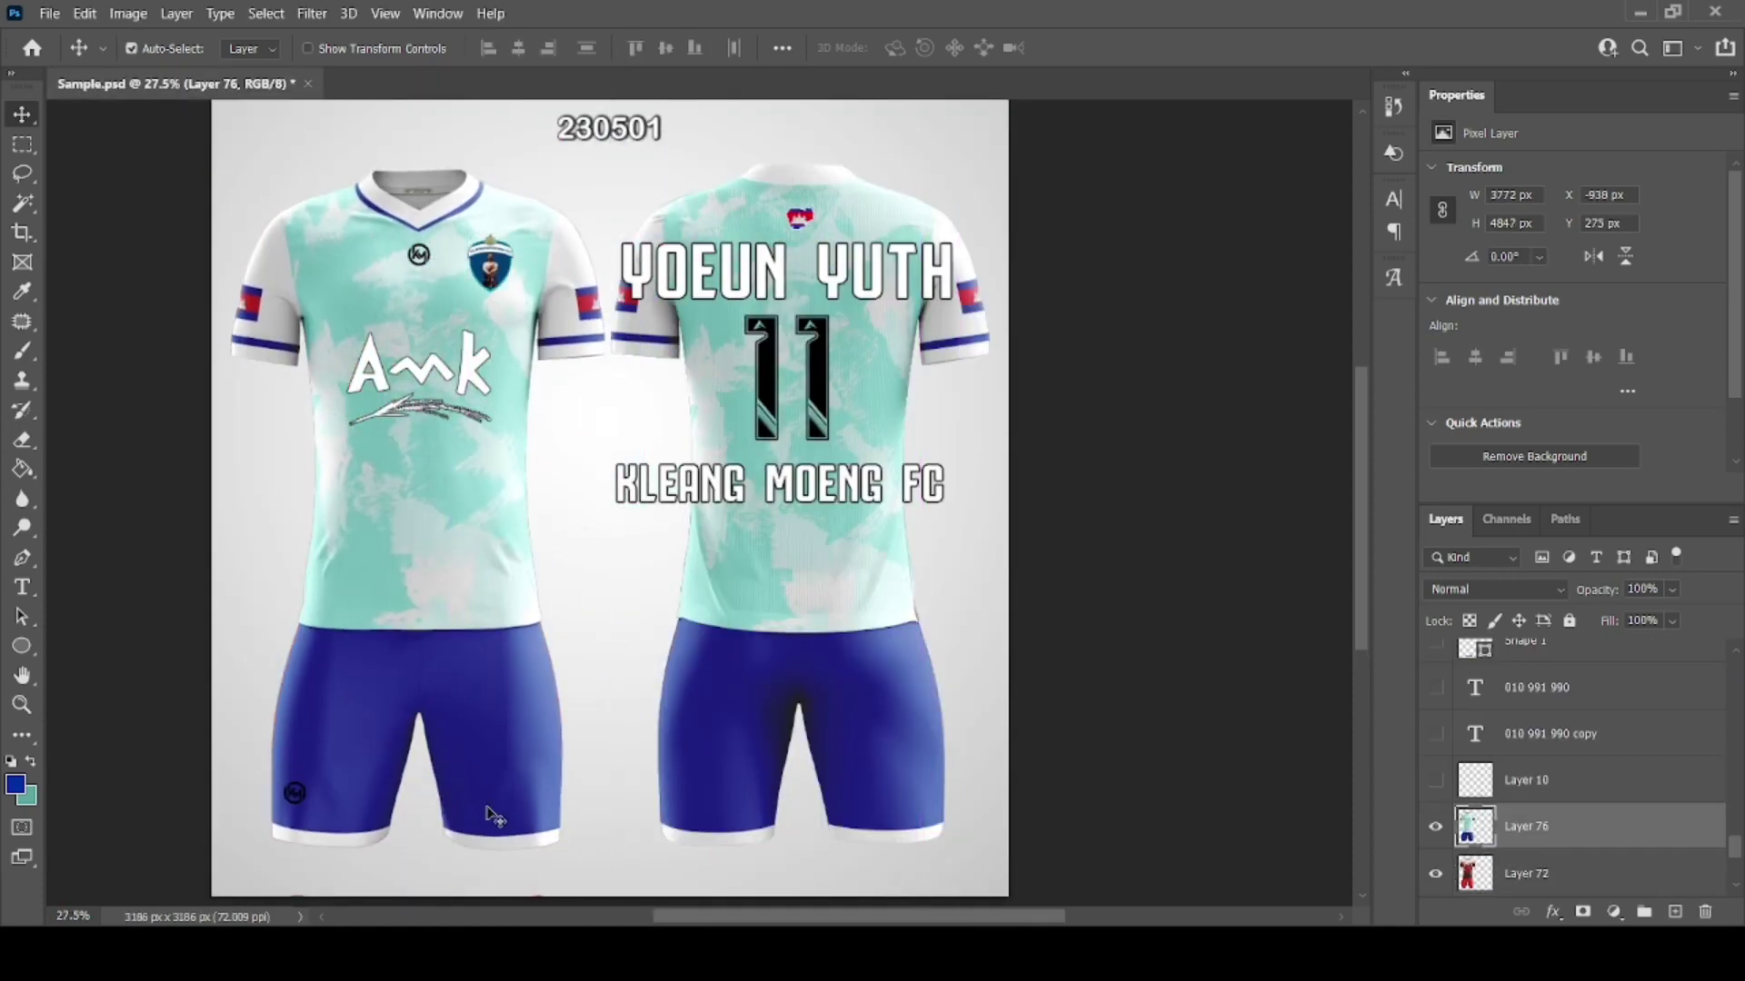
{"action": "left_click", "coordinate": [1491, 871]}
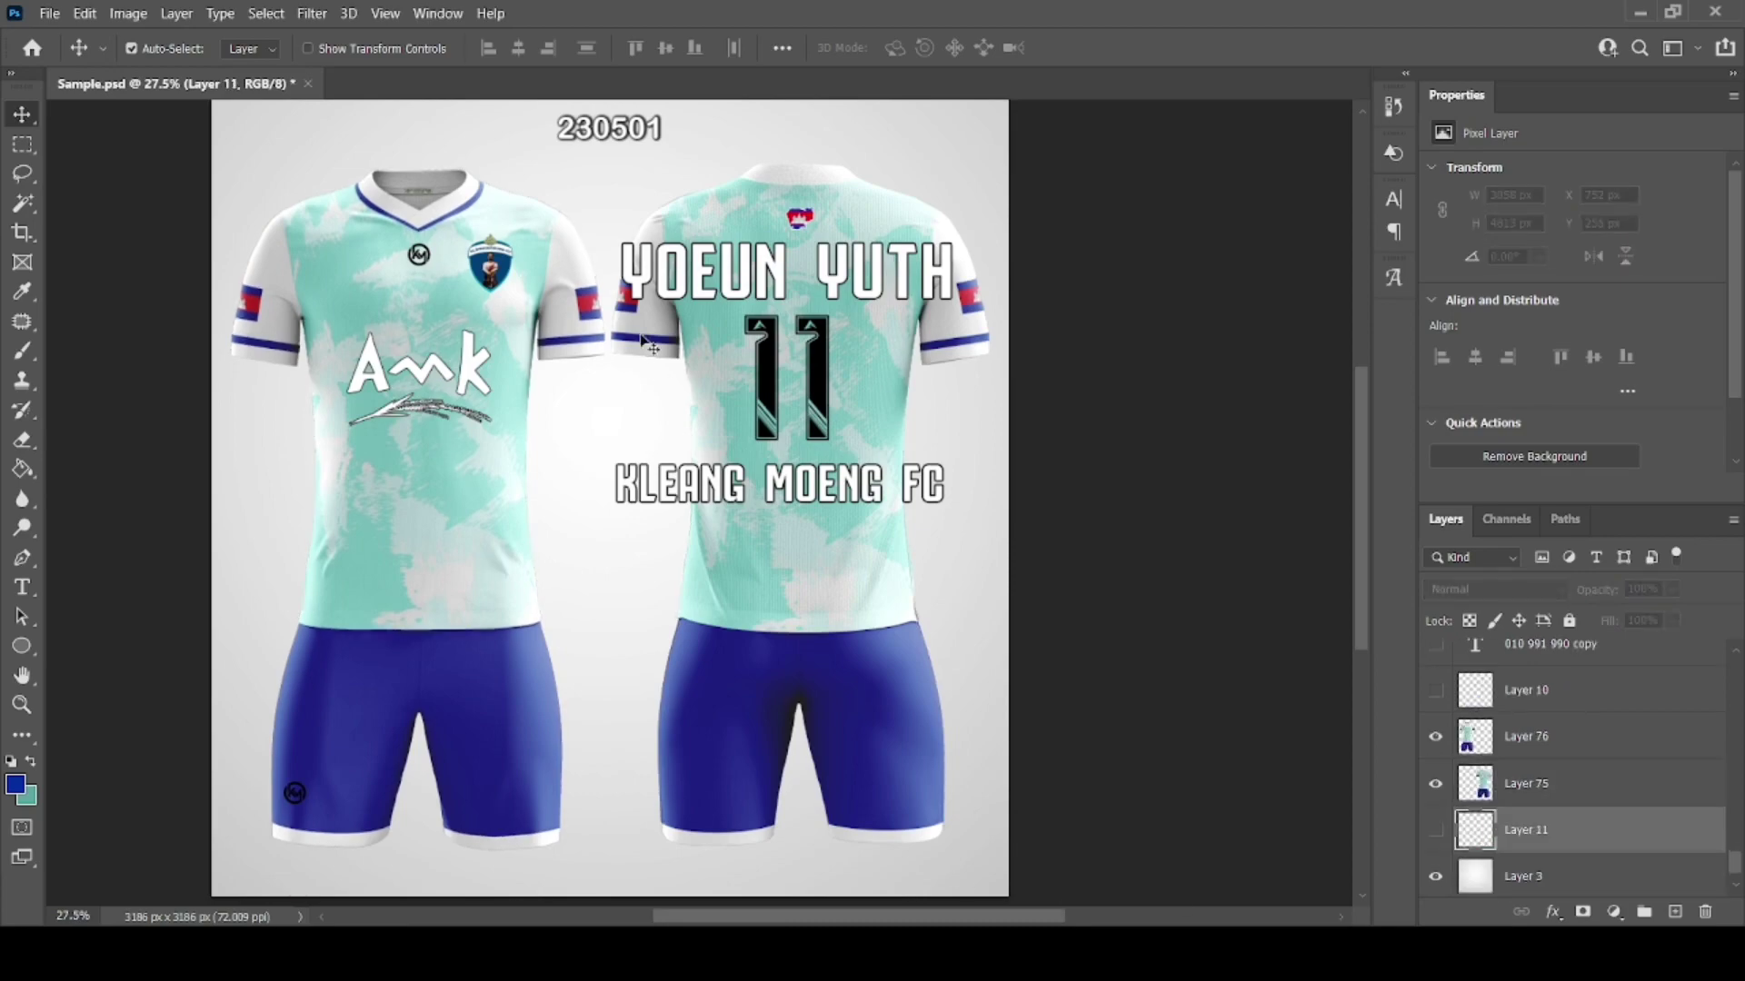
Step: Nudge the back kit on Layer 75 vertically to Y 260 px, checking its sleeve against the front kit's
{"action": "scroll", "coordinate": [645, 342], "scroll_direction": "up", "scroll_amount": 5}
{"action": "left_click", "coordinate": [673, 518]}
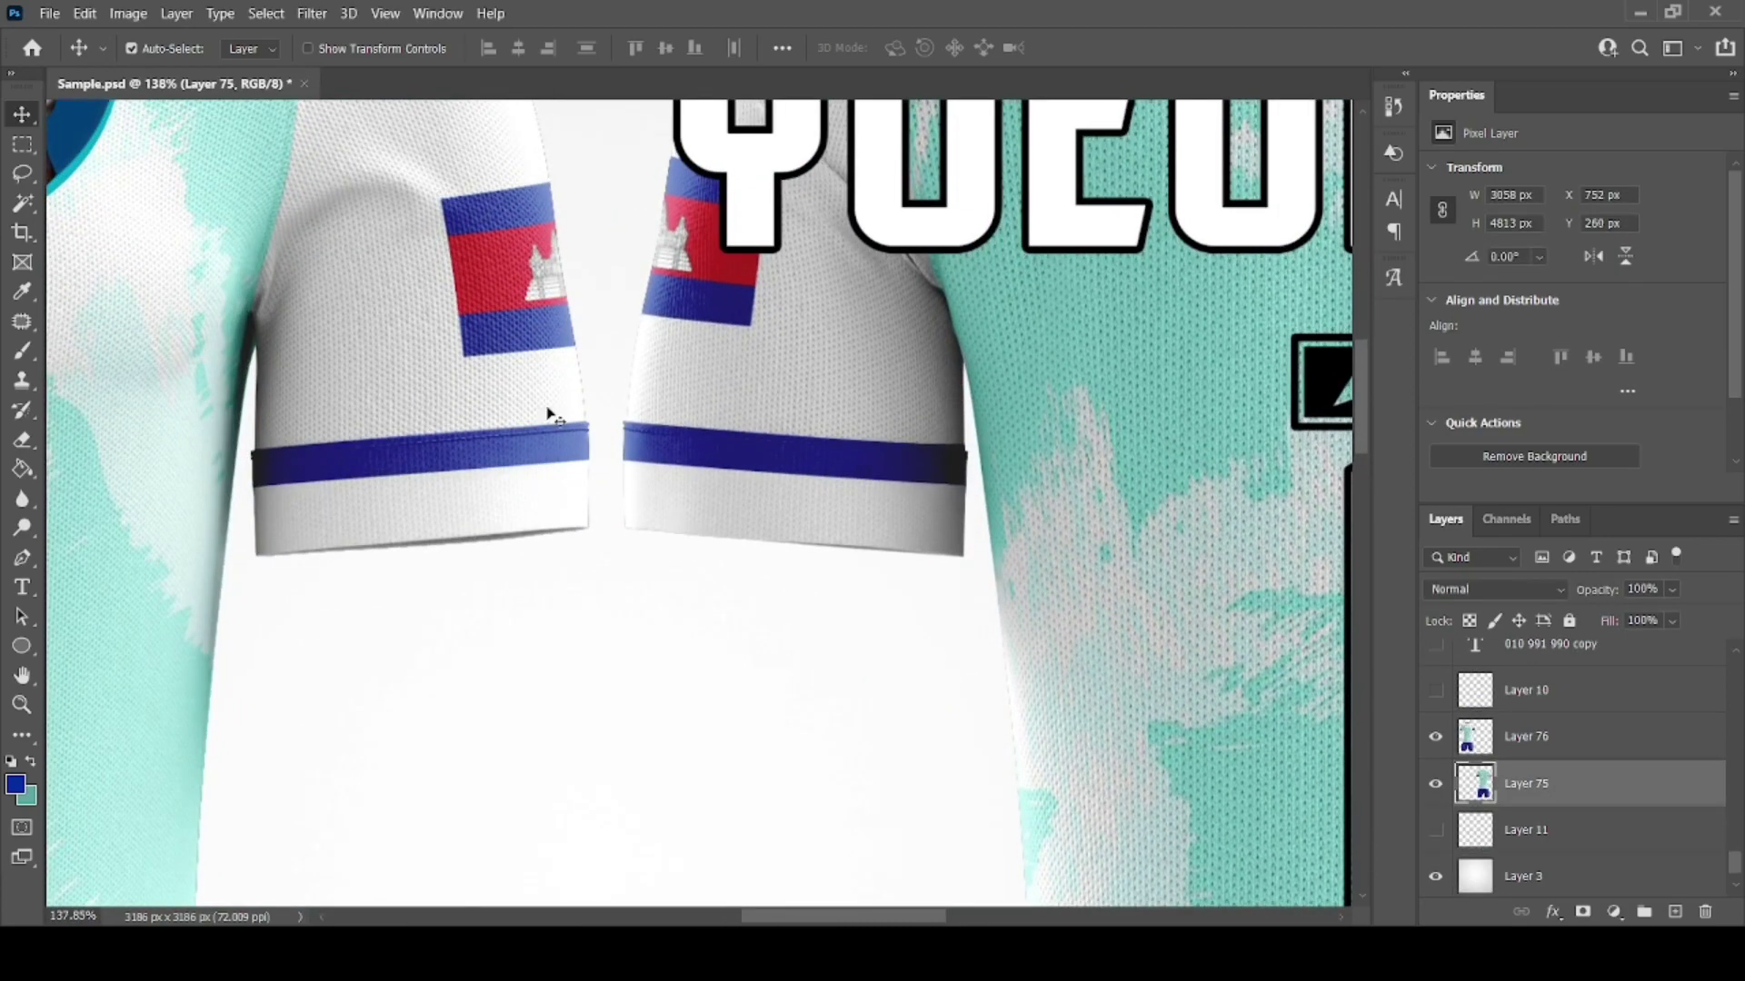
{"action": "scroll", "coordinate": [548, 415], "scroll_direction": "down", "scroll_amount": 5}
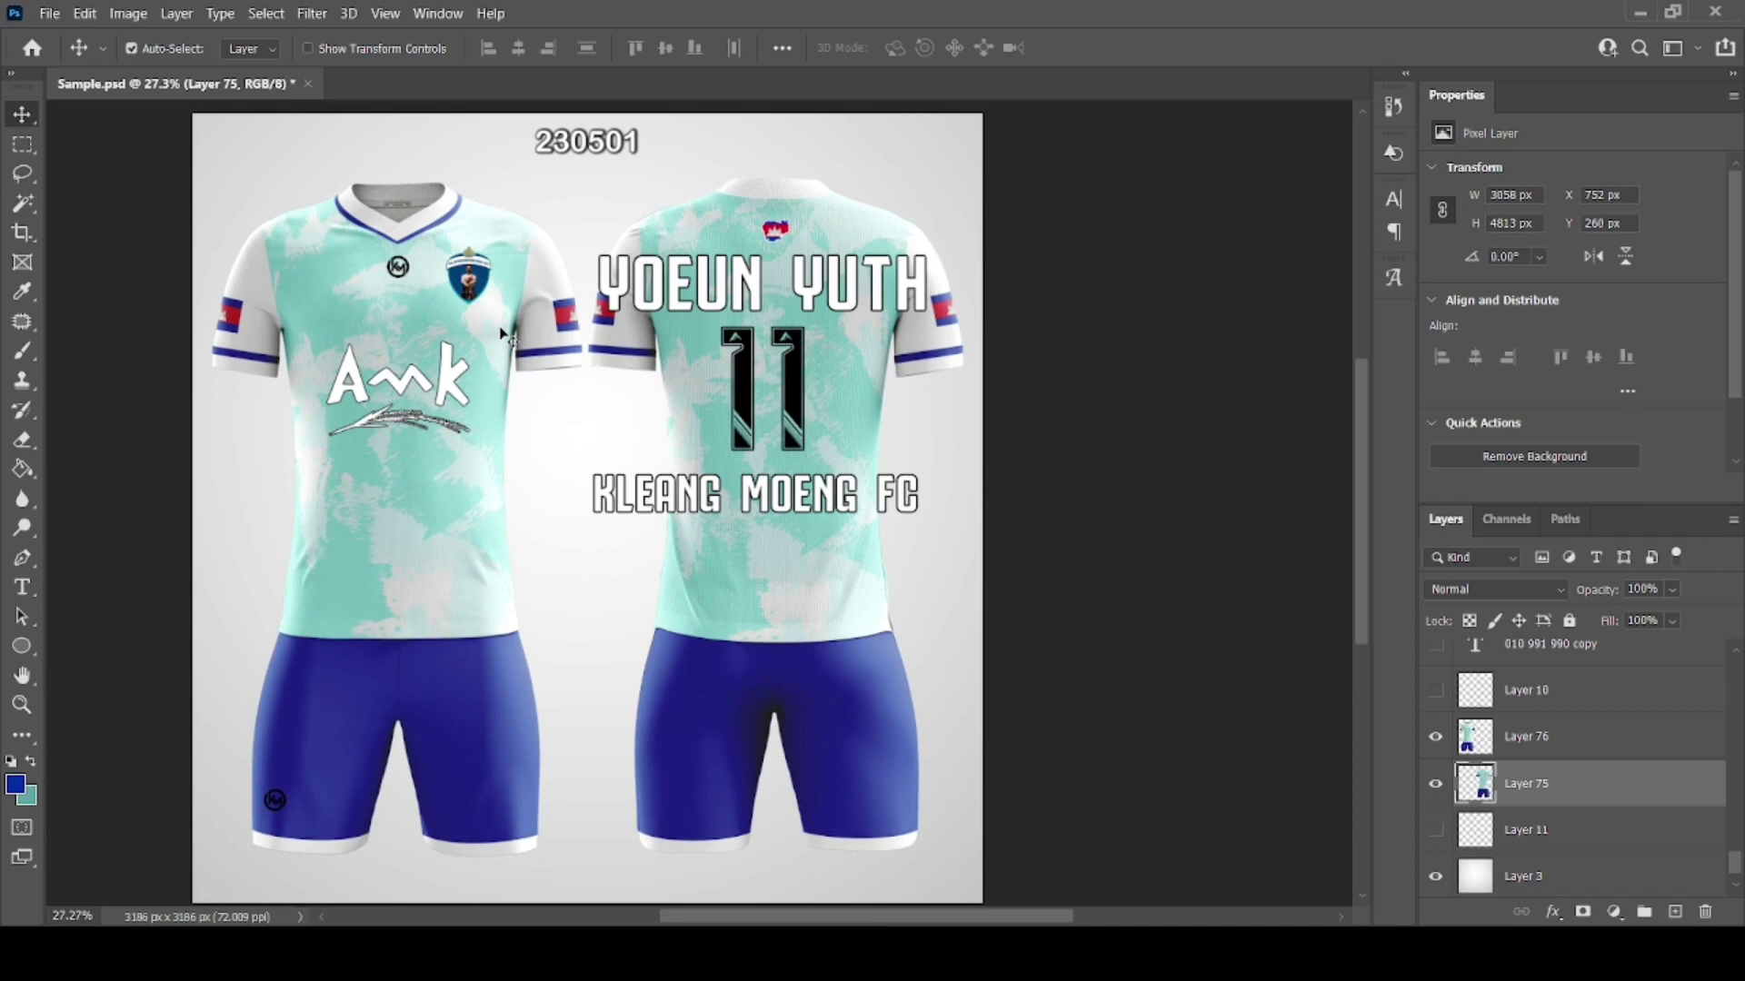
Step: Set the text colour of the player name on the back shirt to black (000000)
{"action": "double_click", "coordinate": [1474, 662]}
{"action": "left_click", "coordinate": [1614, 443]}
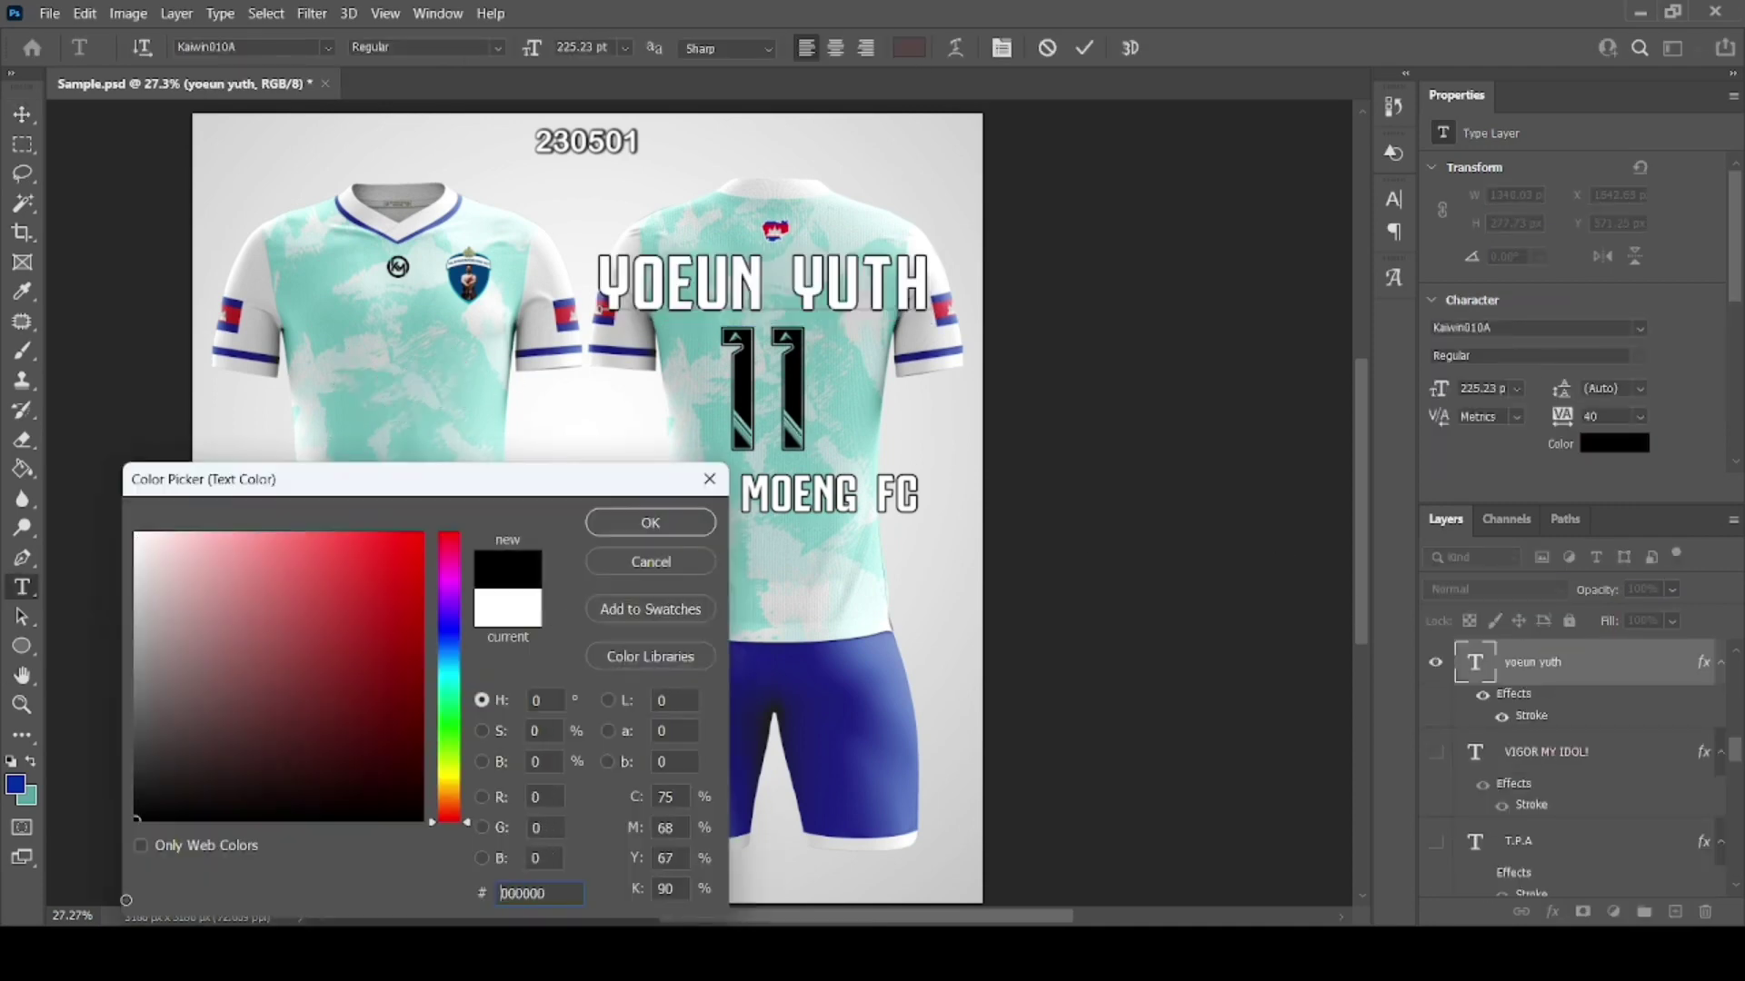
{"action": "key", "text": "Return"}
{"action": "key", "text": "ctrl+Return"}
{"action": "key", "text": "v"}
Step: Change the player name's 6 px outside stroke to white (ffffff)
{"action": "double_click", "coordinate": [1516, 709]}
{"action": "left_click", "coordinate": [1217, 614]}
{"action": "left_click", "coordinate": [138, 536]}
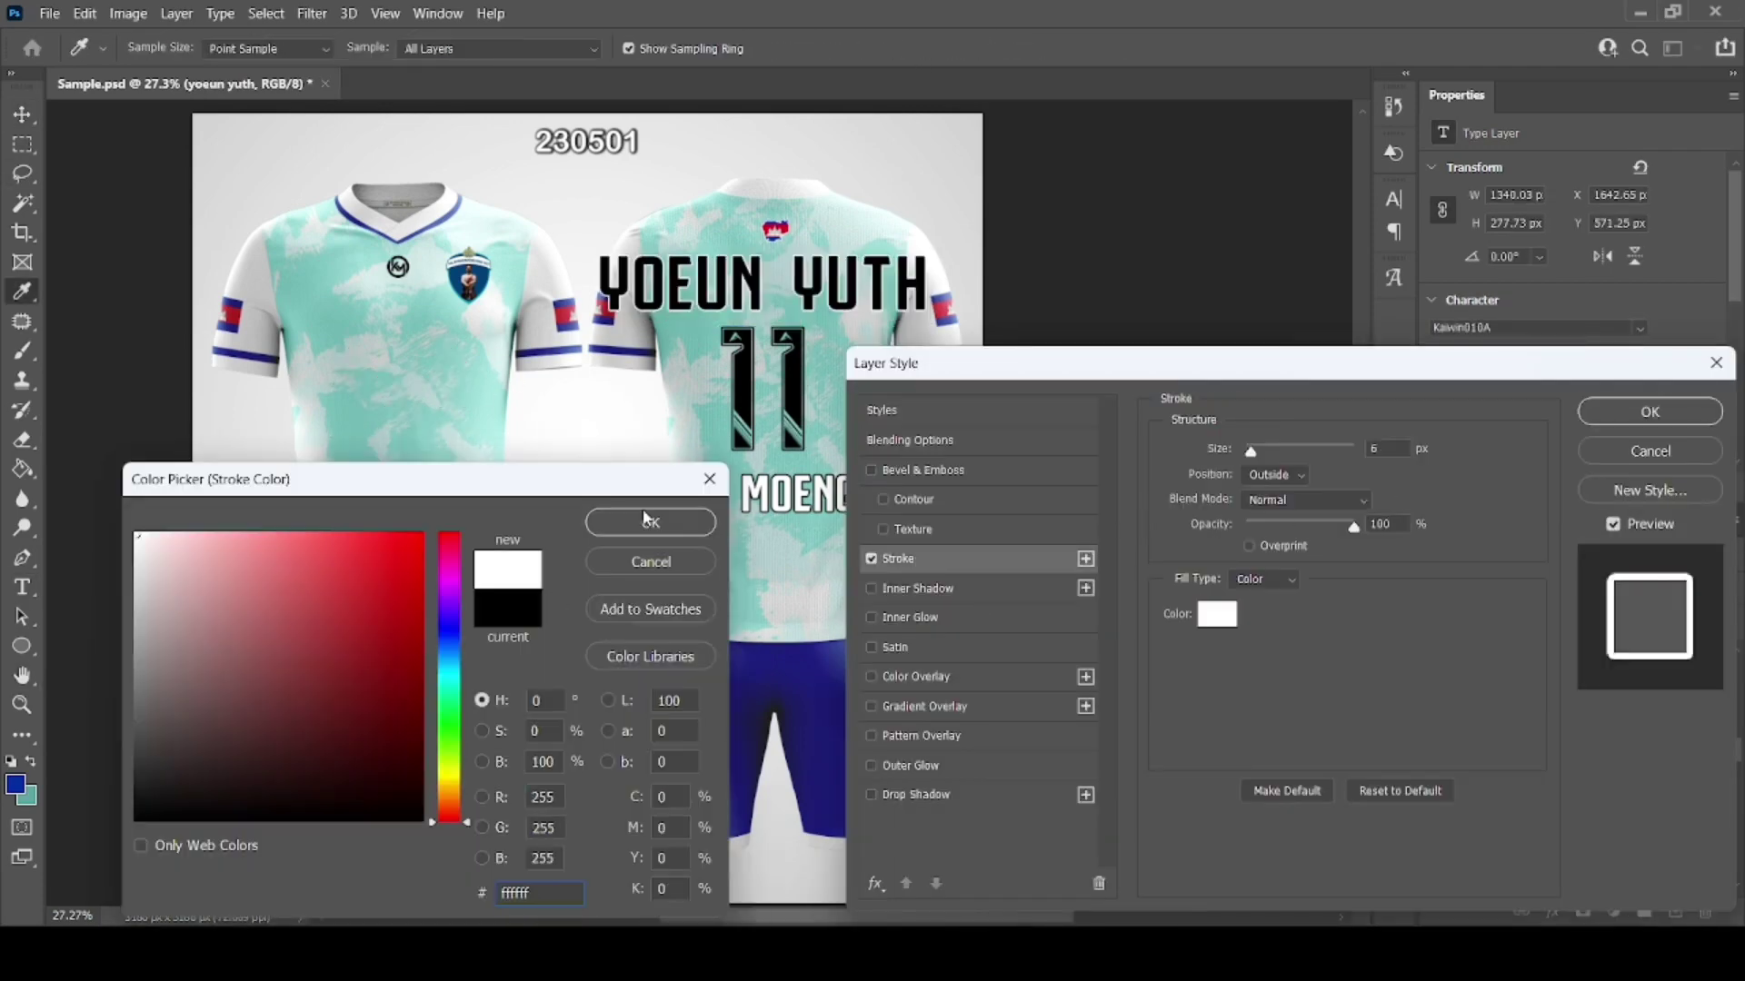
{"action": "left_click", "coordinate": [650, 523]}
{"action": "key", "text": "Return"}
Step: Scale the player name down to about 155 pt to fit between the back sleeves and set its tracking to 0
{"action": "scroll", "coordinate": [672, 409], "scroll_direction": "up", "scroll_amount": 3}
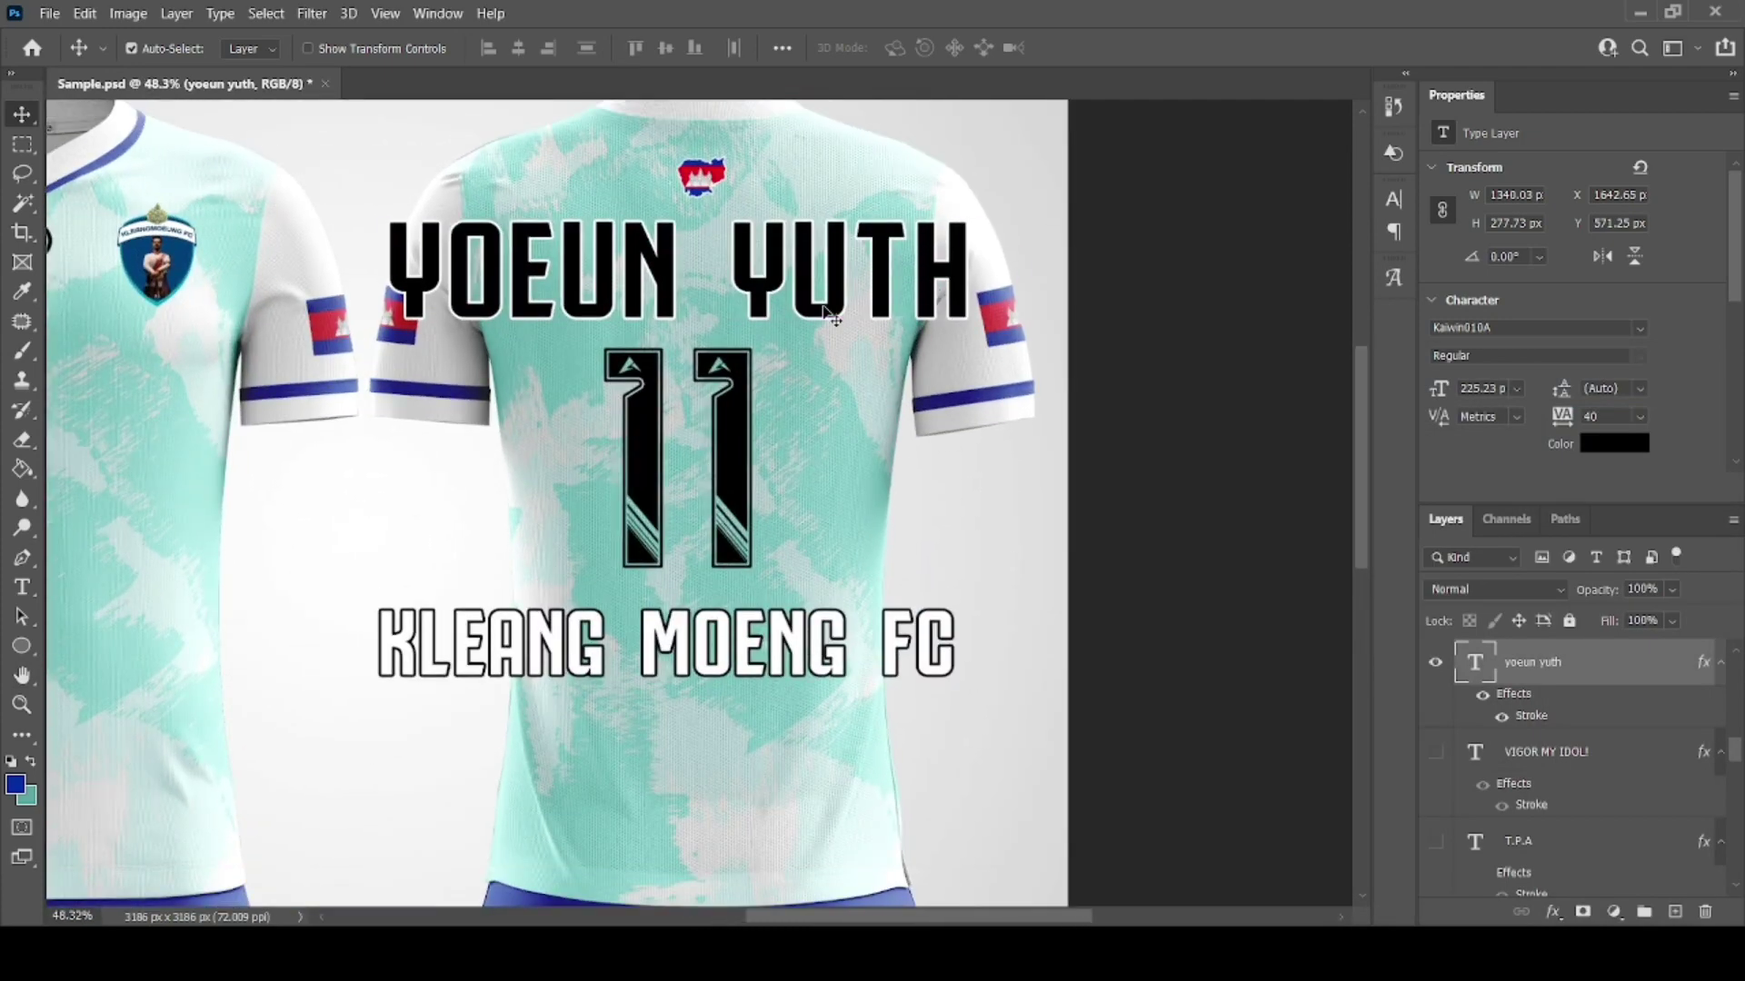
{"action": "key", "text": "ctrl+t"}
{"action": "left_click_drag", "start_coordinate": [389, 221], "coordinate": [497, 239]}
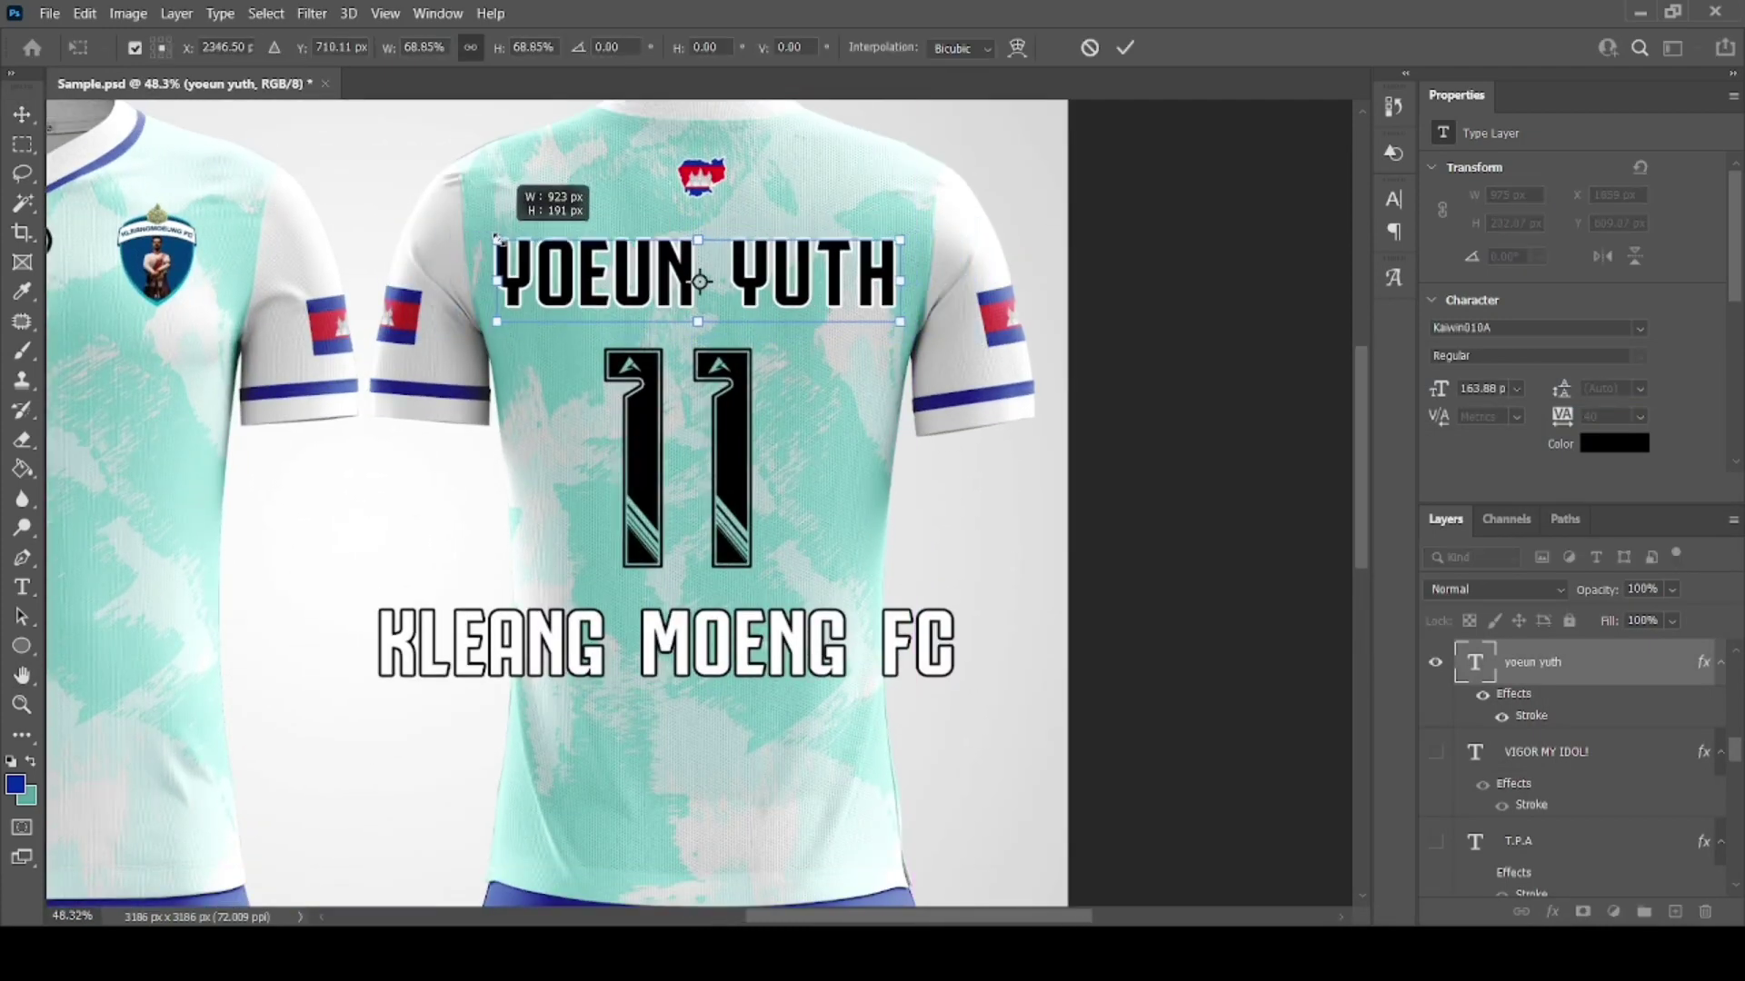
{"action": "key", "text": "Return"}
{"action": "double_click", "coordinate": [700, 282]}
{"action": "key", "text": "ctrl+shift+q"}
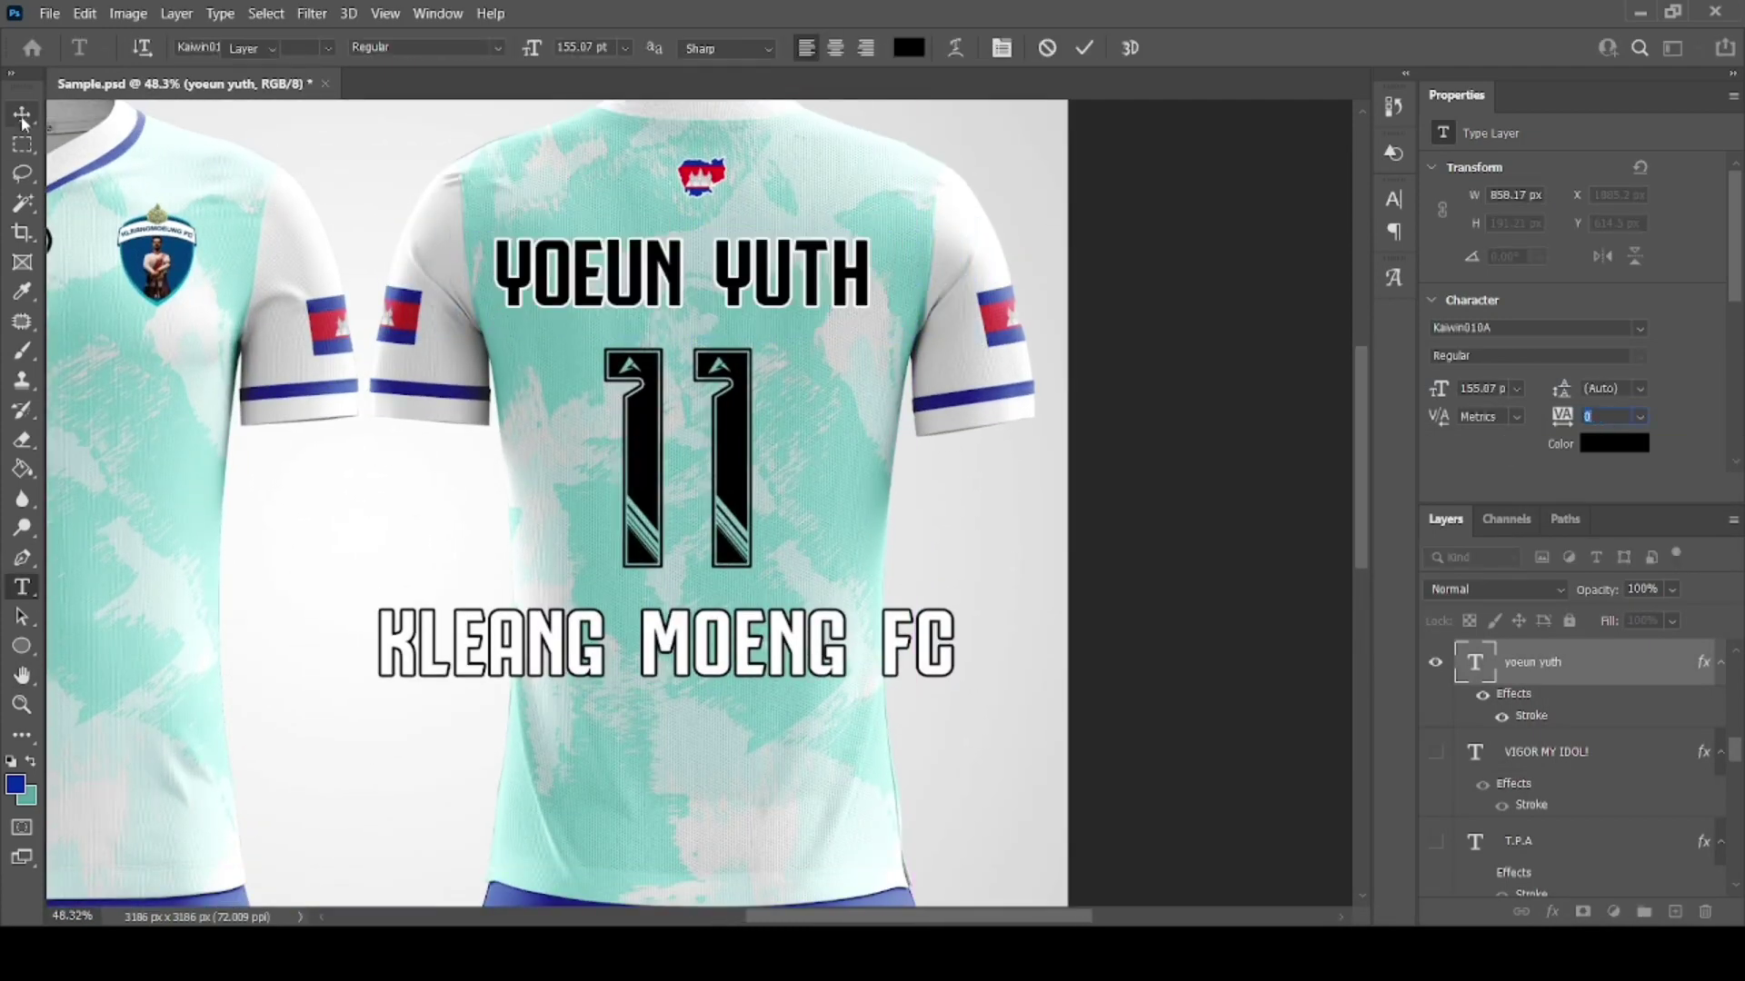
{"action": "key", "text": "ctrl+Return"}
Step: Move the player name up to about Y 586 px and centre it above the number 11
{"action": "left_click_drag", "start_coordinate": [871, 291], "coordinate": [882, 296]}
{"action": "key", "text": "Up"}
{"action": "key", "text": "Up"}
{"action": "key", "text": "Up"}
{"action": "key", "text": "Up"}
{"action": "key", "text": "Up"}
{"action": "key", "text": "Up"}
{"action": "key", "text": "Up"}
{"action": "key", "text": "Up"}
{"action": "key", "text": "Up"}
{"action": "key", "text": "Up"}
{"action": "key", "text": "Up"}
{"action": "key", "text": "Up"}
{"action": "key", "text": "Up"}
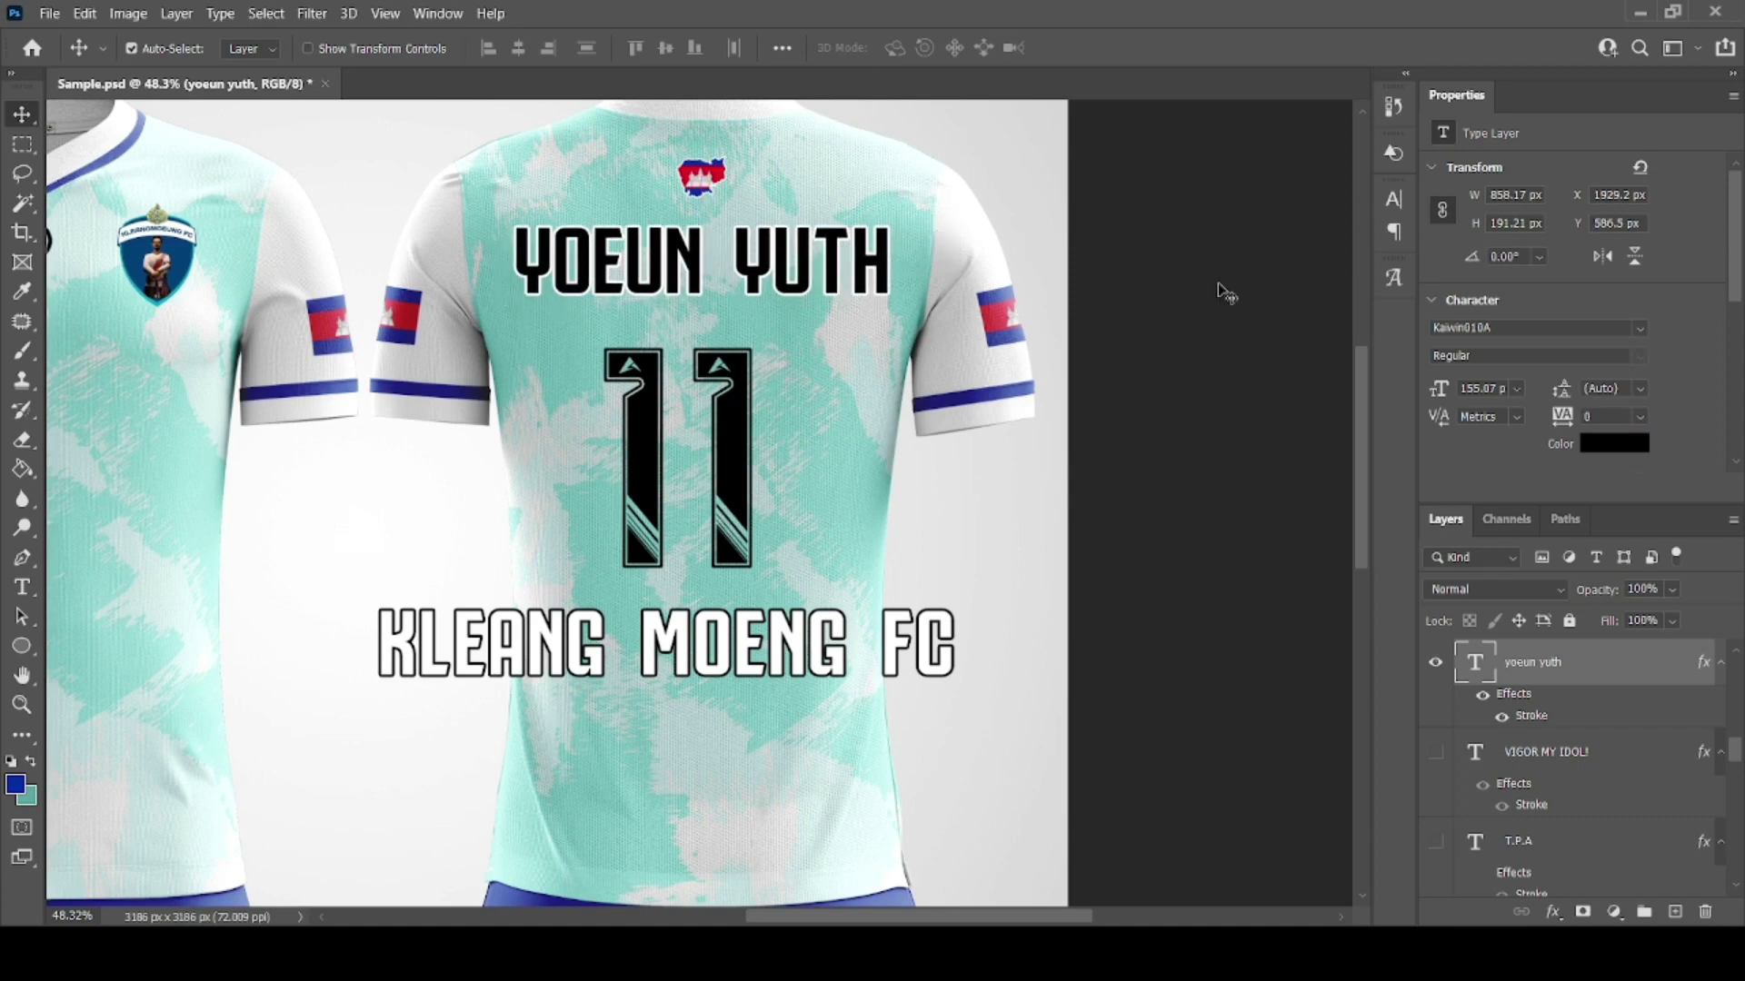
{"action": "key", "text": "Left"}
{"action": "key", "text": "Left"}
{"action": "key", "text": "Left"}
{"action": "key", "text": "Left"}
{"action": "key", "text": "Left"}
{"action": "key", "text": "Left"}
{"action": "key", "text": "Left"}
{"action": "key", "text": "Left"}
{"action": "key", "text": "Left"}
{"action": "key", "text": "Left"}
Step: Give the back number 11 a white stroke and enlarge it to about 485 × 768 px
{"action": "left_click", "coordinate": [714, 499]}
{"action": "double_click", "coordinate": [1618, 752]}
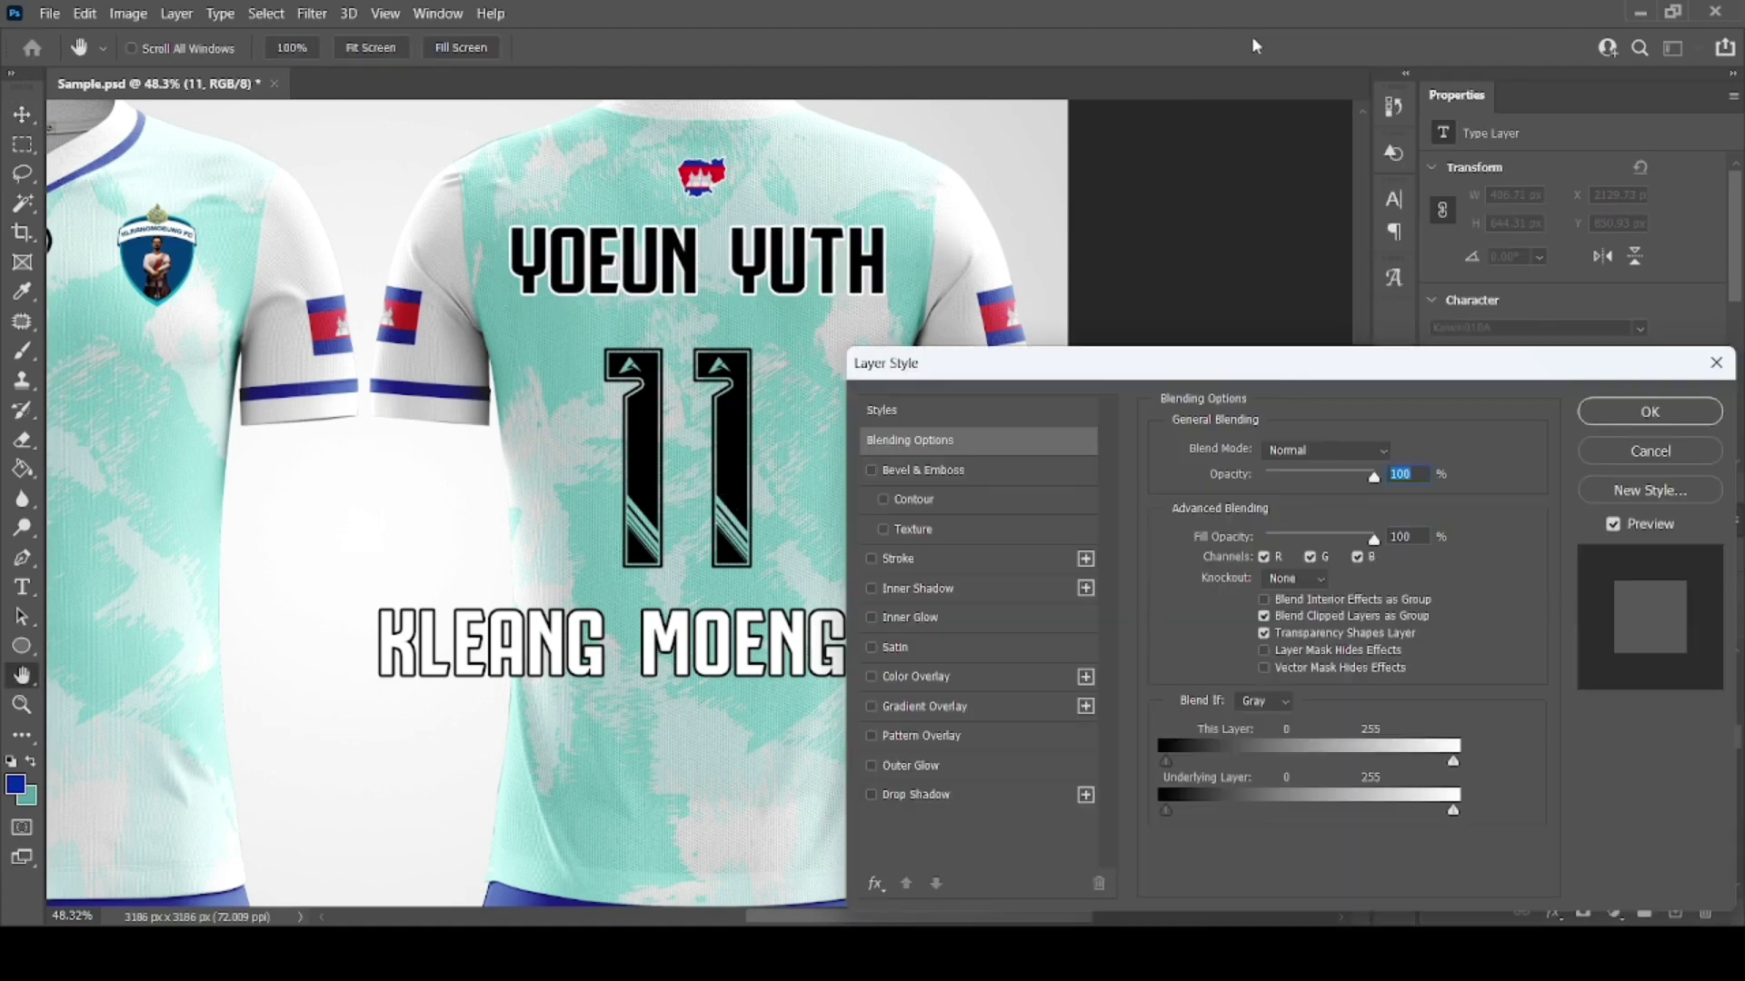
{"action": "left_click", "coordinate": [925, 565]}
{"action": "key", "text": "Return"}
{"action": "key", "text": "ctrl+t"}
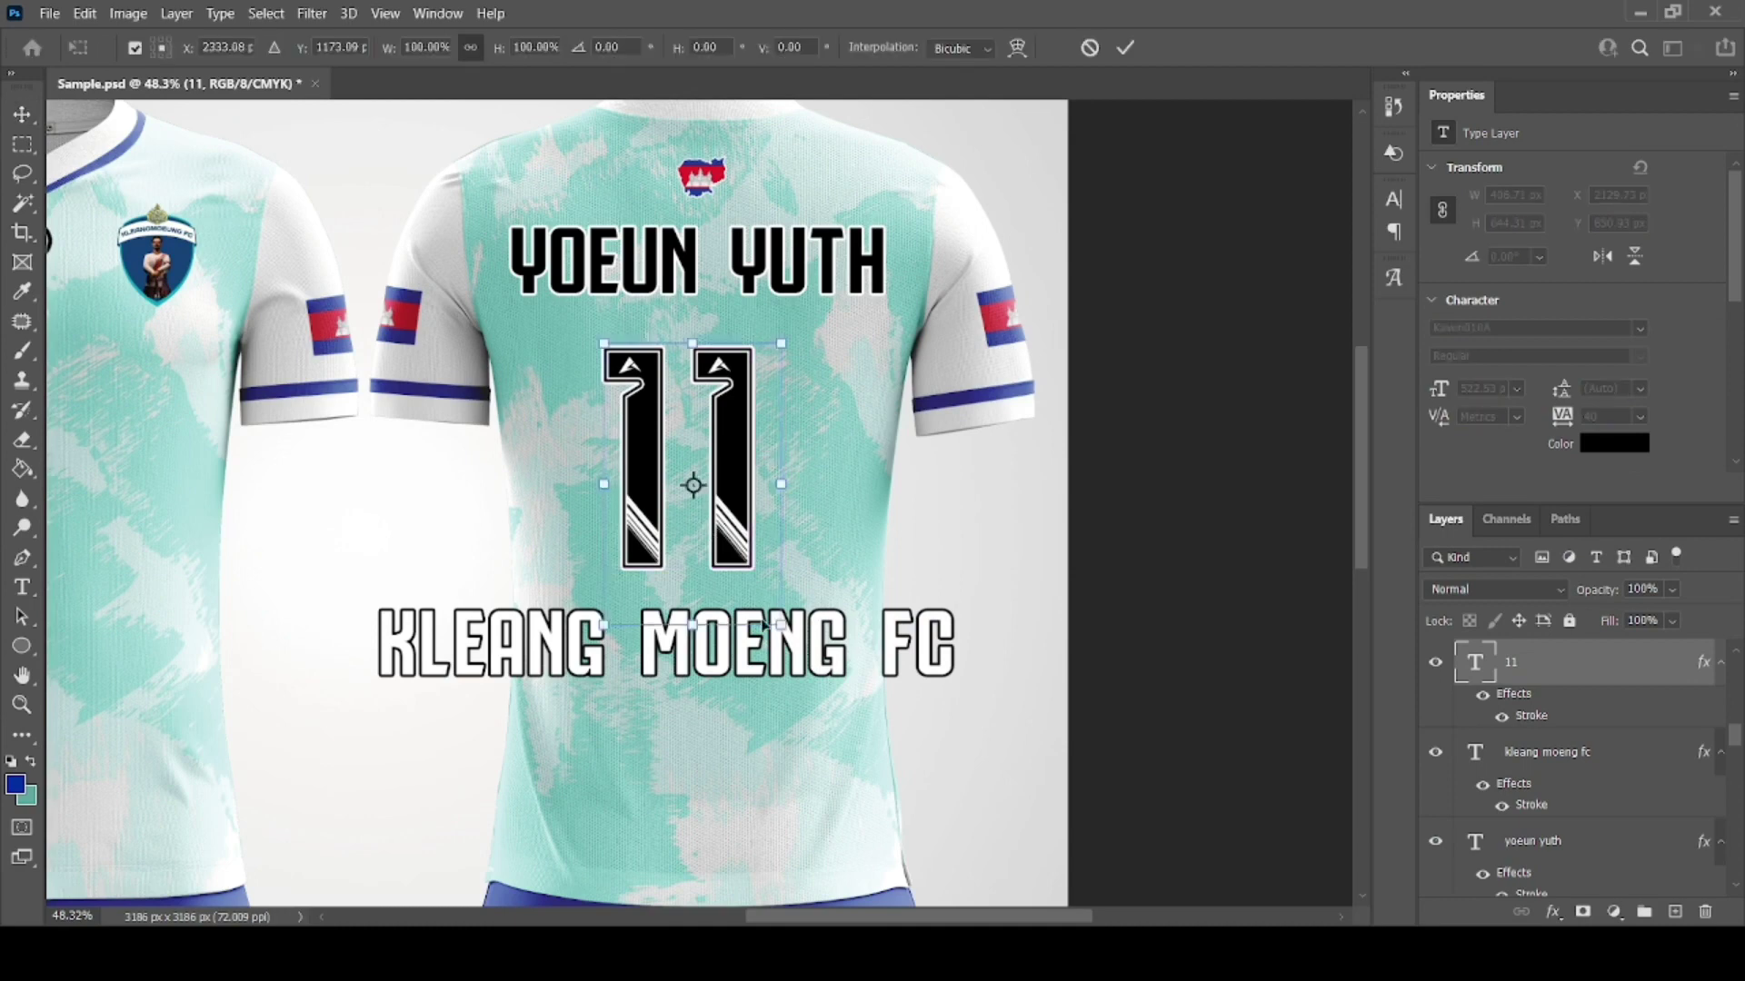
{"action": "left_click_drag", "start_coordinate": [752, 556], "coordinate": [777, 574]}
{"action": "key", "text": "Return"}
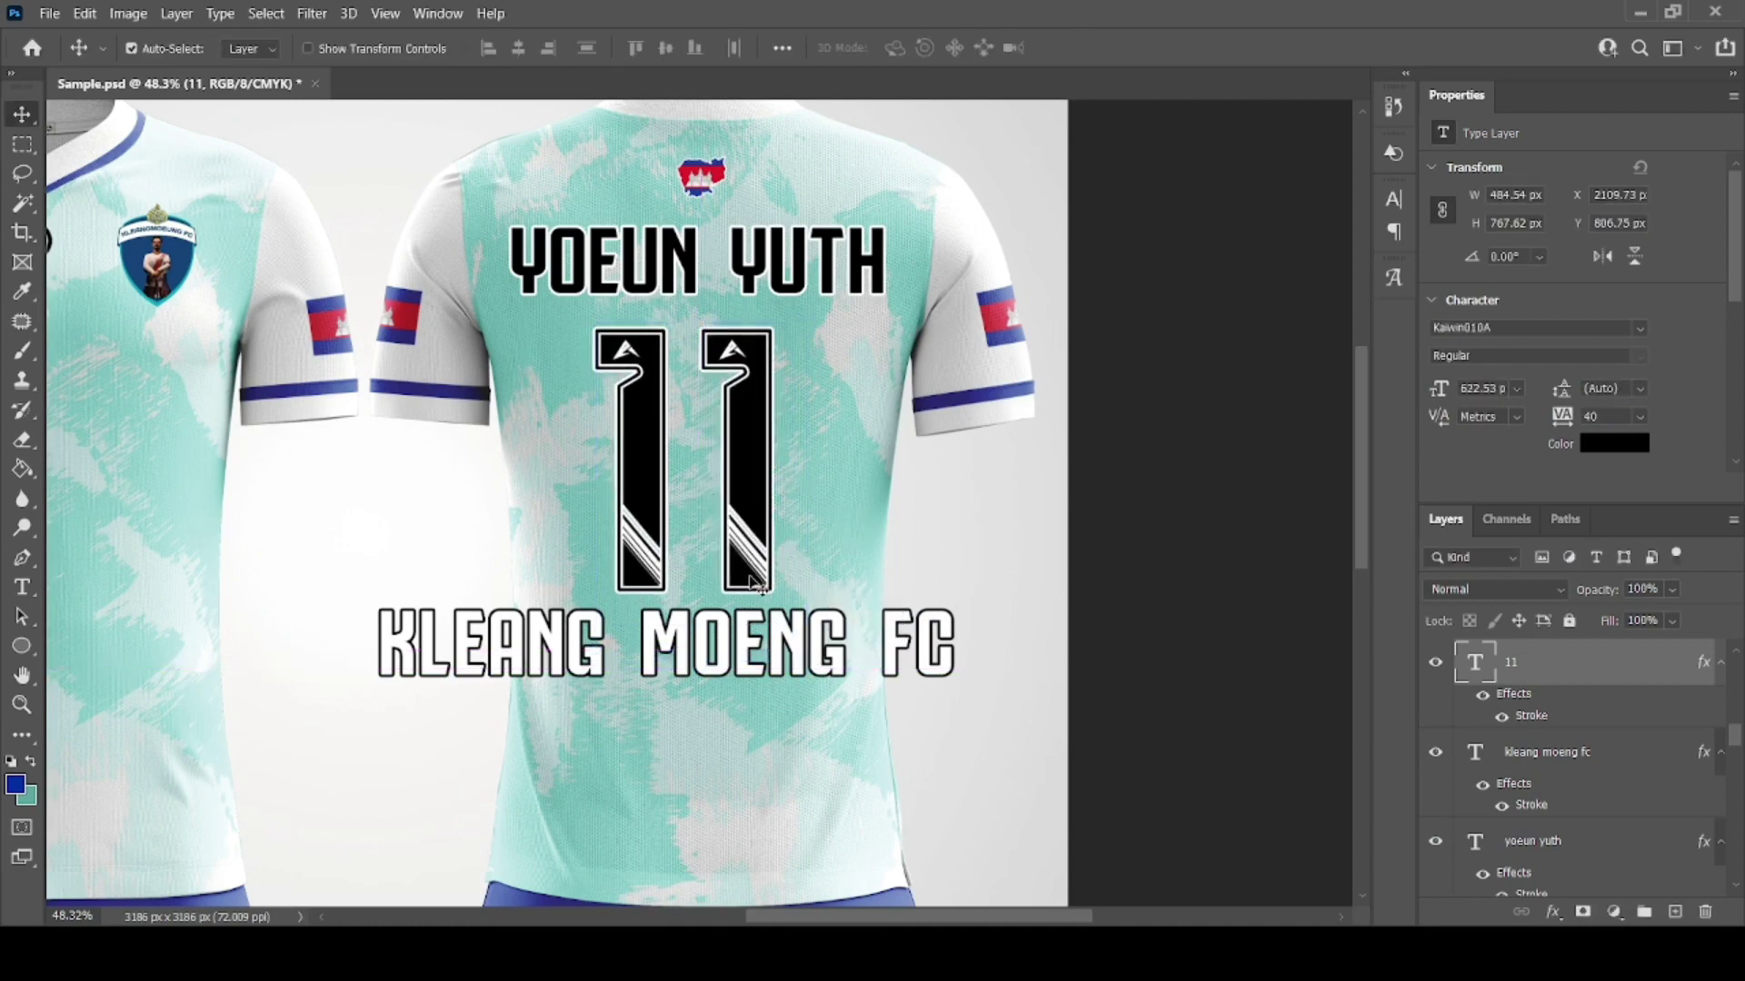
Step: Set the text colour of the KLEANG MOENG FC lettering on the back shirt to black
{"action": "double_click", "coordinate": [796, 652]}
{"action": "left_click", "coordinate": [908, 47]}
{"action": "left_click", "coordinate": [273, 818]}
{"action": "left_click", "coordinate": [646, 518]}
Step: Change the stroke around the KLEANG MOENG FC lettering to white
{"action": "left_click", "coordinate": [1515, 793]}
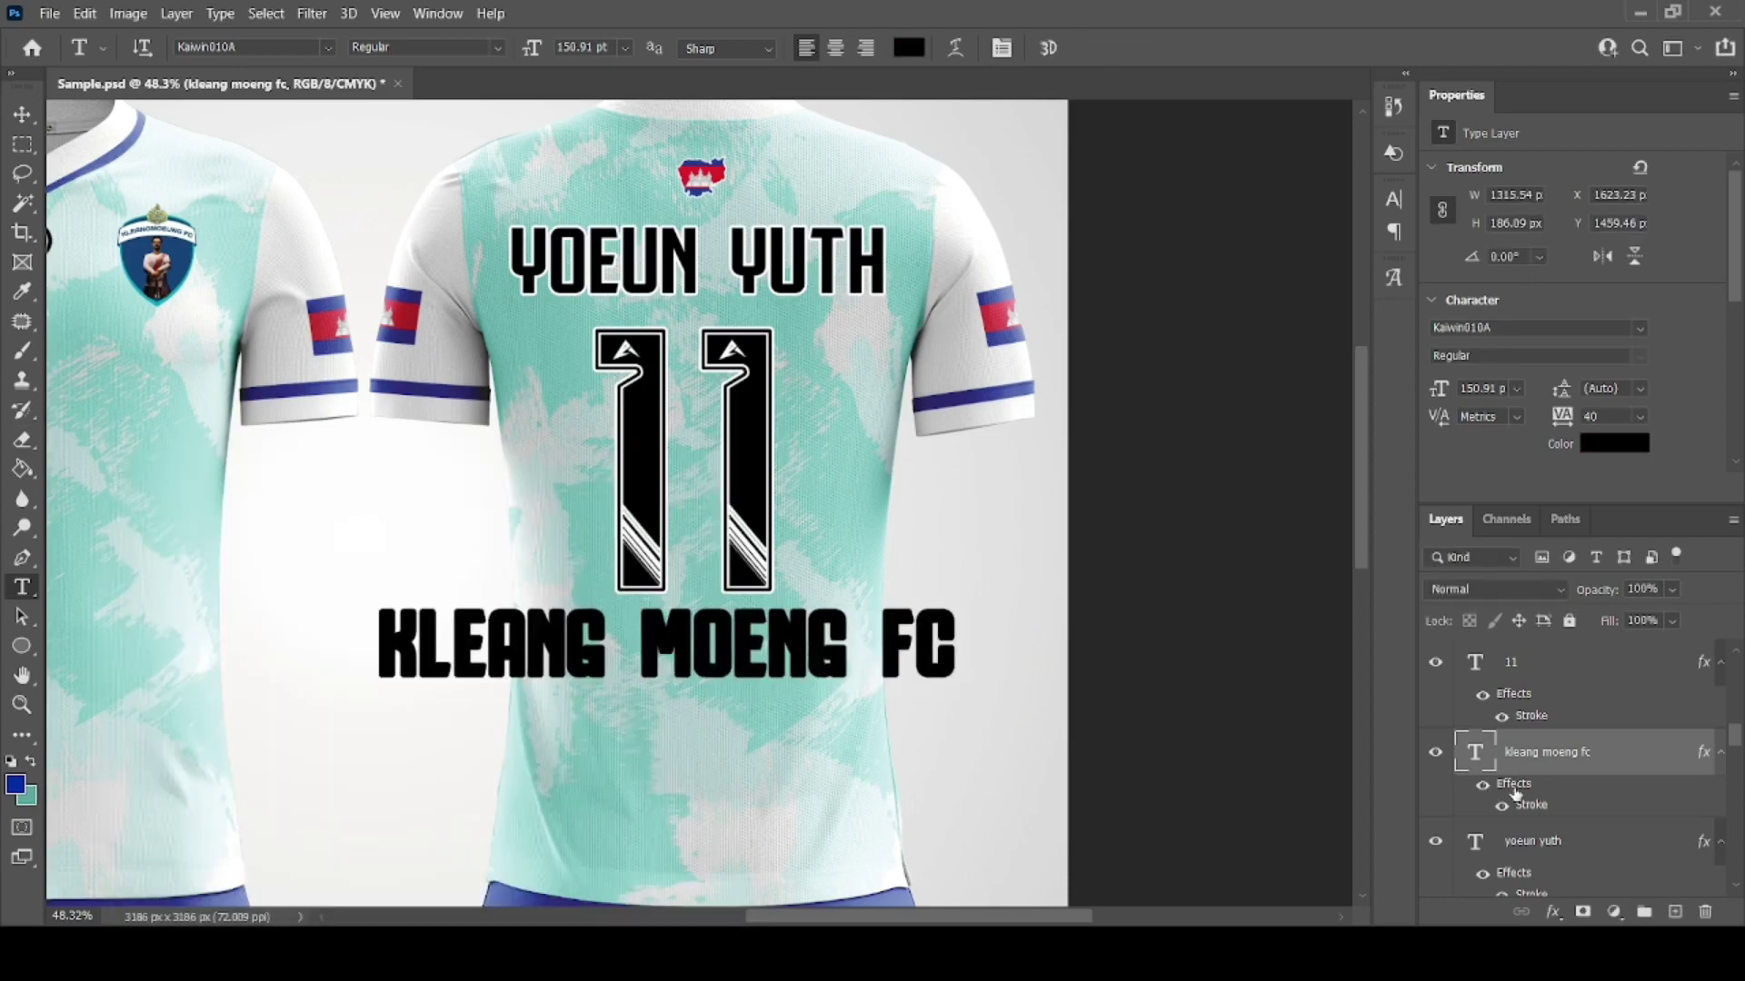
{"action": "double_click", "coordinate": [1515, 793]}
{"action": "left_click", "coordinate": [1214, 612]}
{"action": "left_click", "coordinate": [114, 486]}
{"action": "left_click", "coordinate": [690, 481]}
{"action": "left_click", "coordinate": [1645, 409]}
Step: Shrink the KLEANG MOENG FC lettering to about 794 × 112 px and centre it below the back number 11
{"action": "key", "text": "ctrl+t"}
{"action": "left_click_drag", "start_coordinate": [375, 607], "coordinate": [496, 629]}
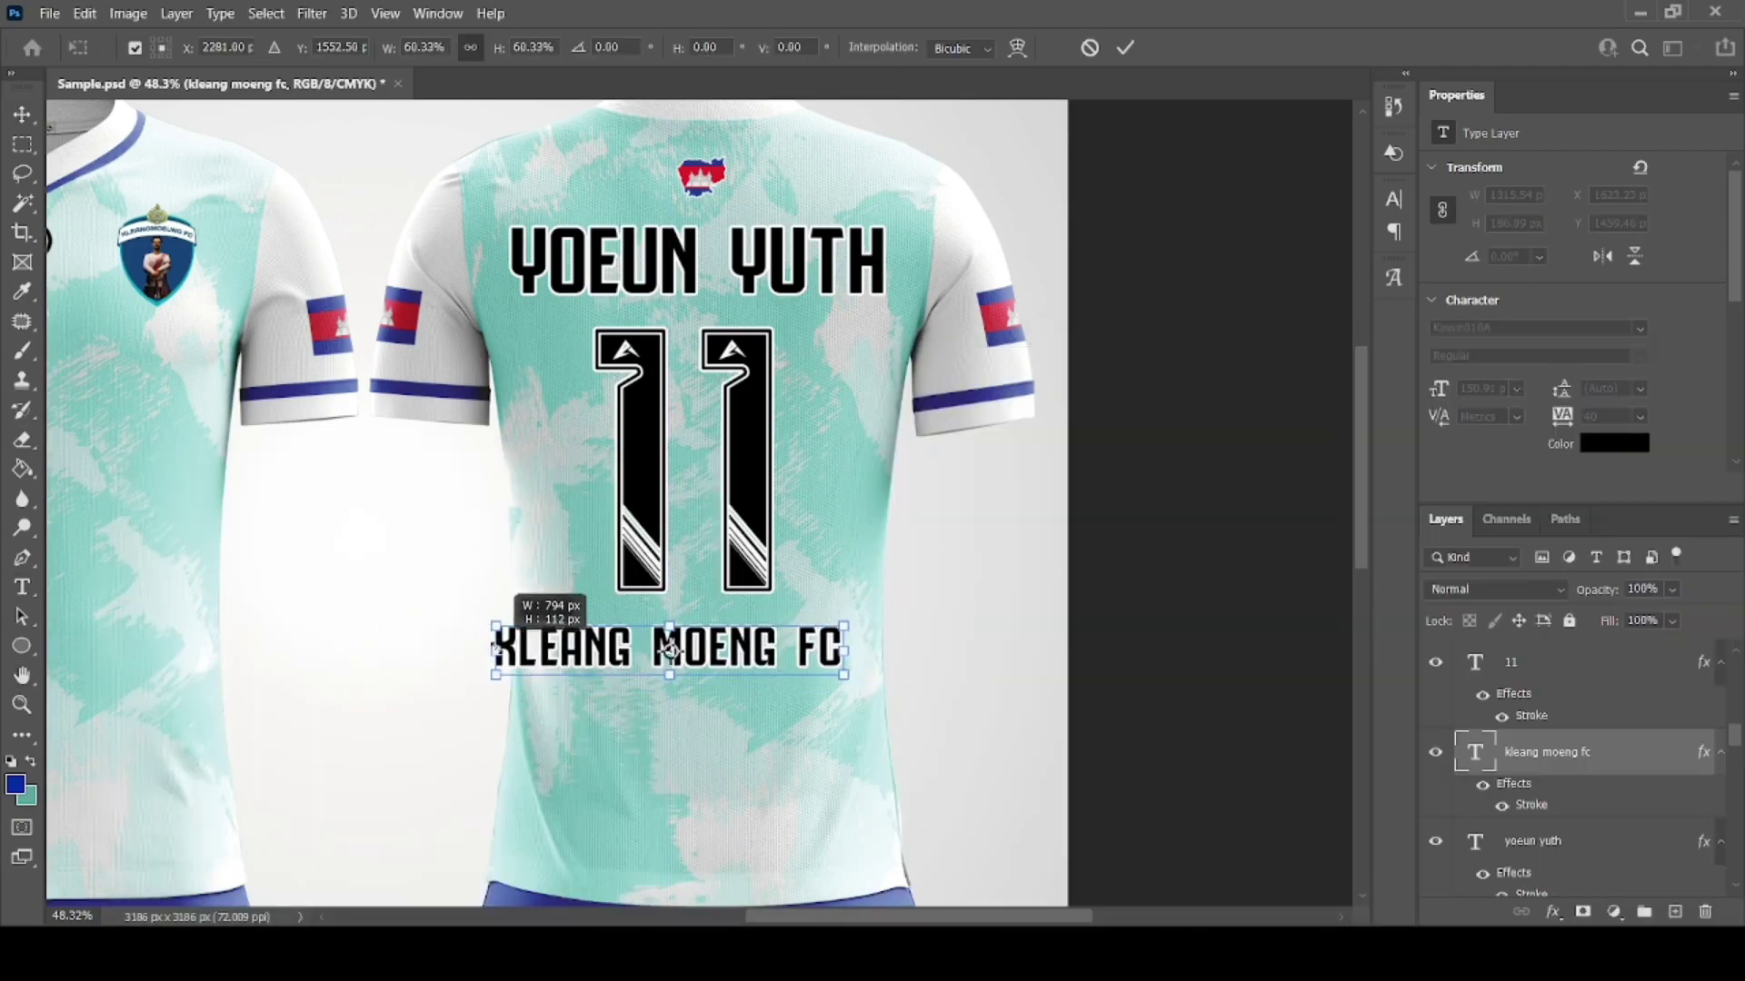
{"action": "left_click_drag", "start_coordinate": [670, 647], "coordinate": [697, 640]}
{"action": "key", "text": "Return"}
Step: Set the tracking of the KLEANG MOENG FC lettering to 0 and resize it to about 737 × 131 px
{"action": "double_click", "coordinate": [683, 644]}
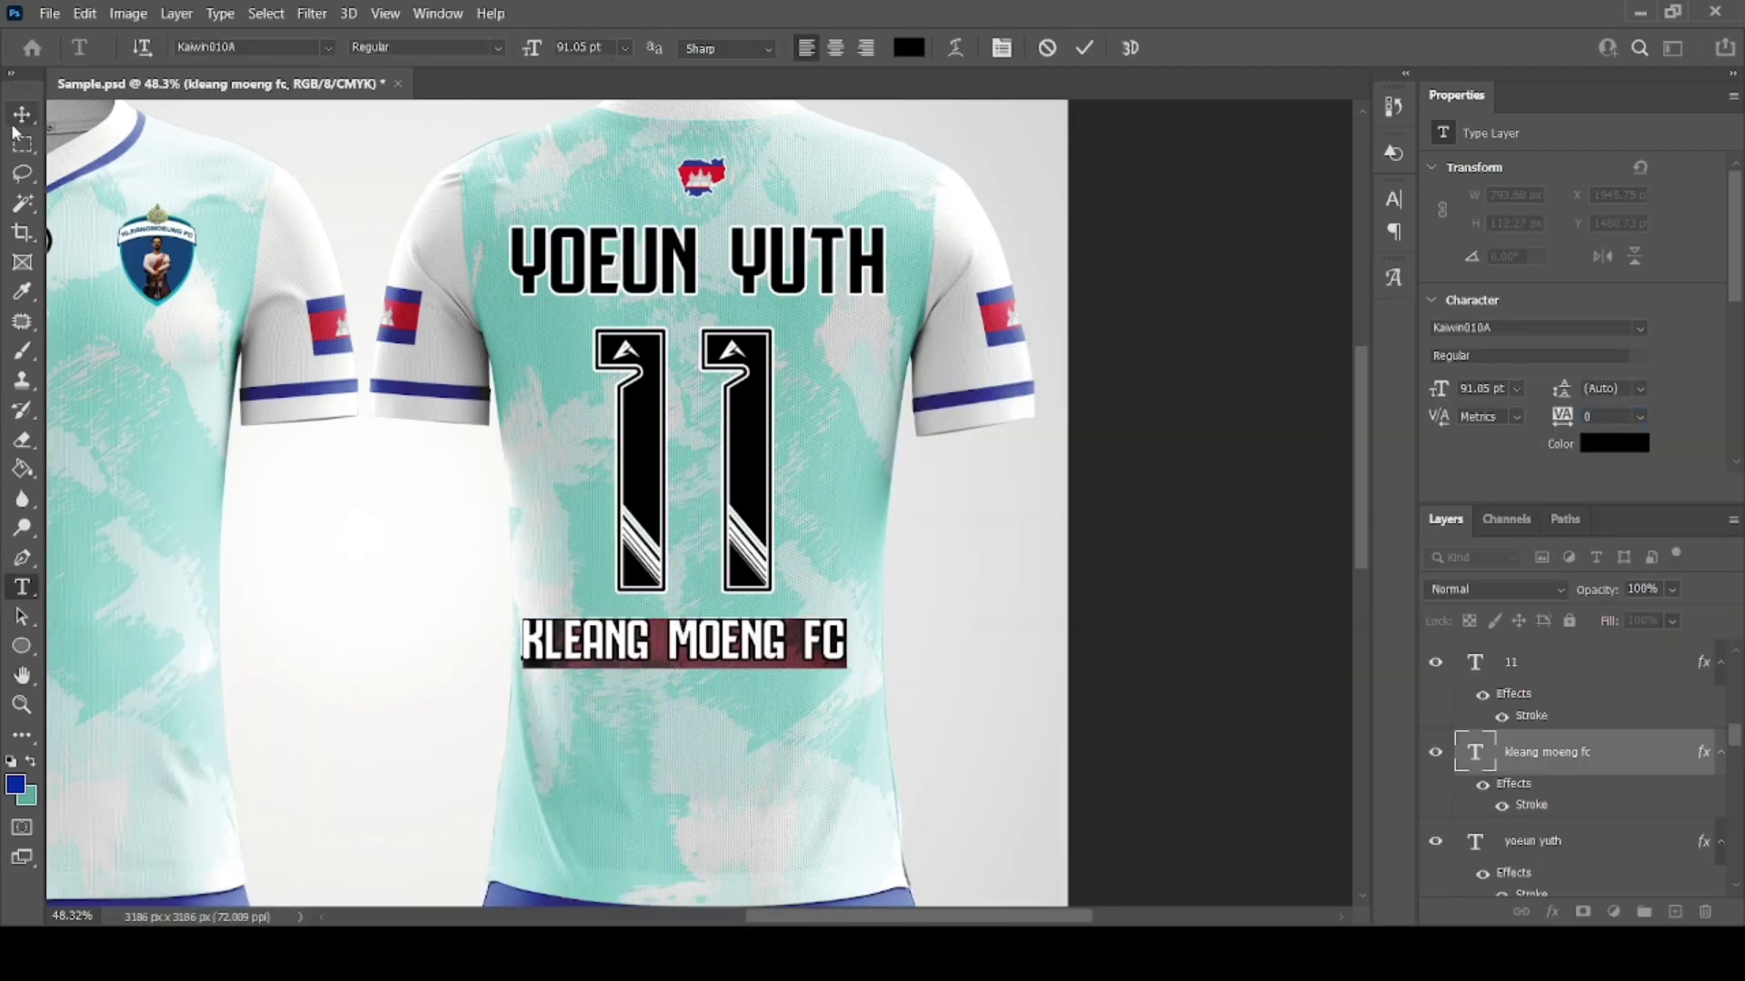
{"action": "key", "text": "ctrl+t"}
{"action": "left_click_drag", "start_coordinate": [698, 670], "coordinate": [777, 672]}
{"action": "key", "text": "Return"}
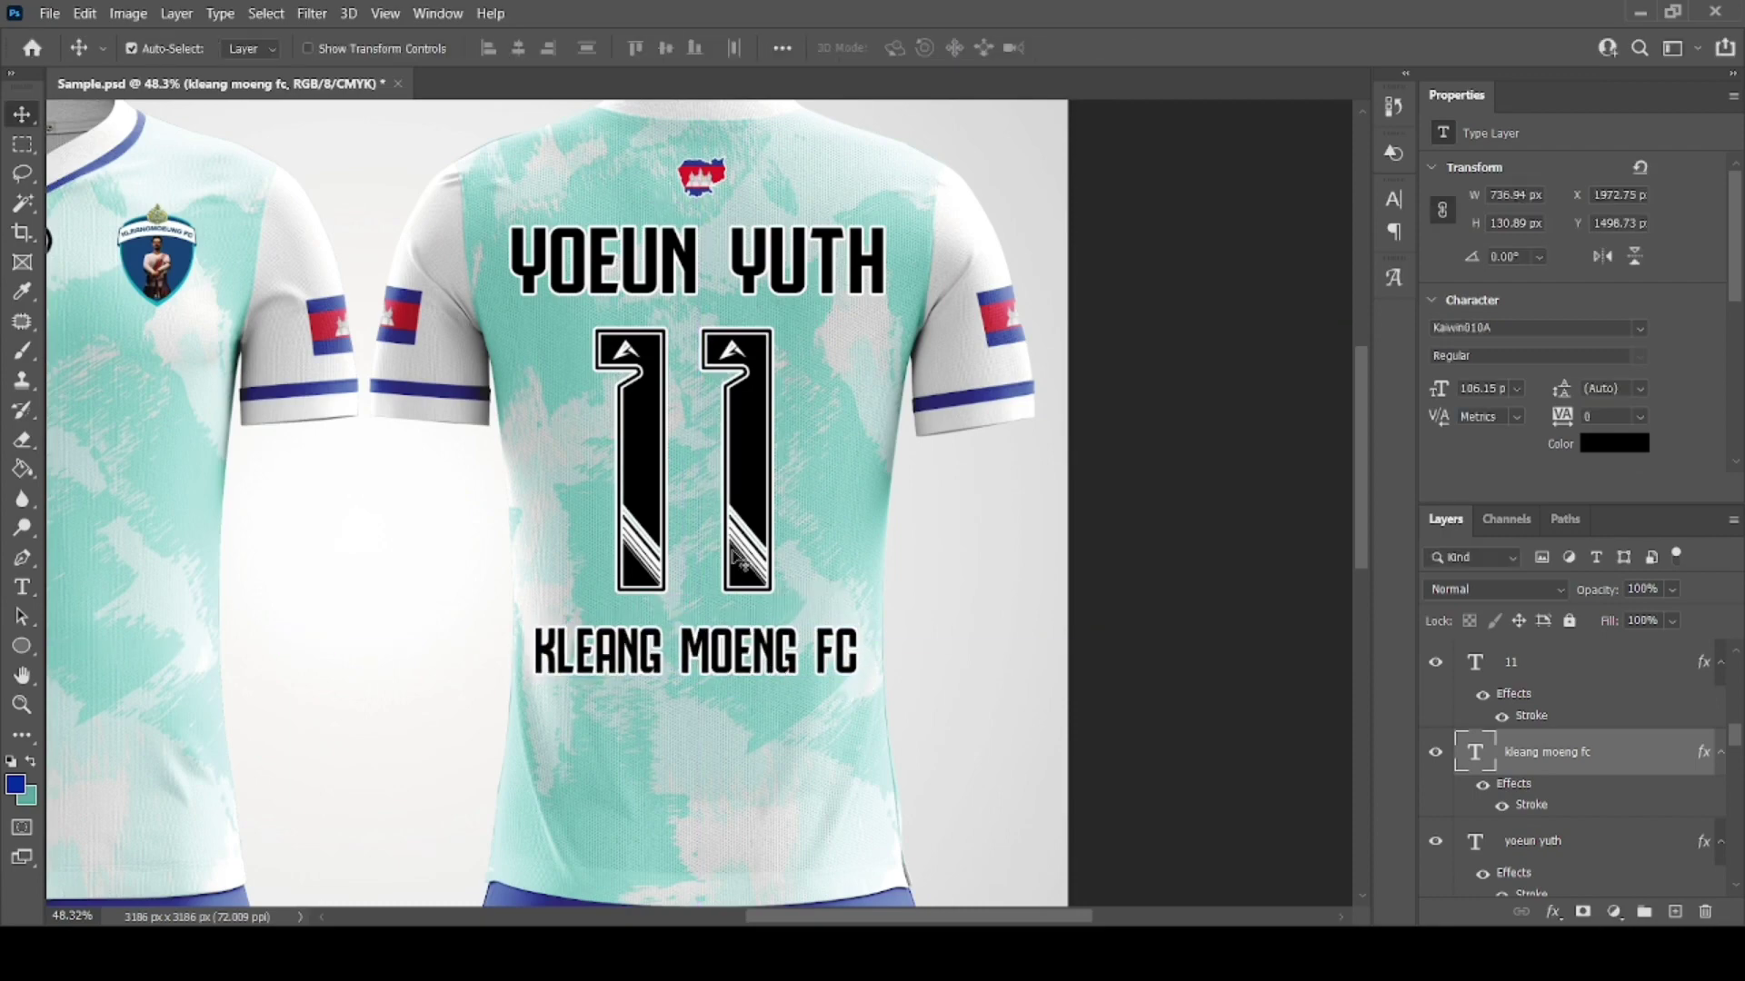
Step: Nudge the player name, the number 11 and the KLEANG MOENG FC lettering slightly up the back shirt together
{"action": "left_click", "coordinate": [734, 552]}
{"action": "key", "text": "ctrl+0"}
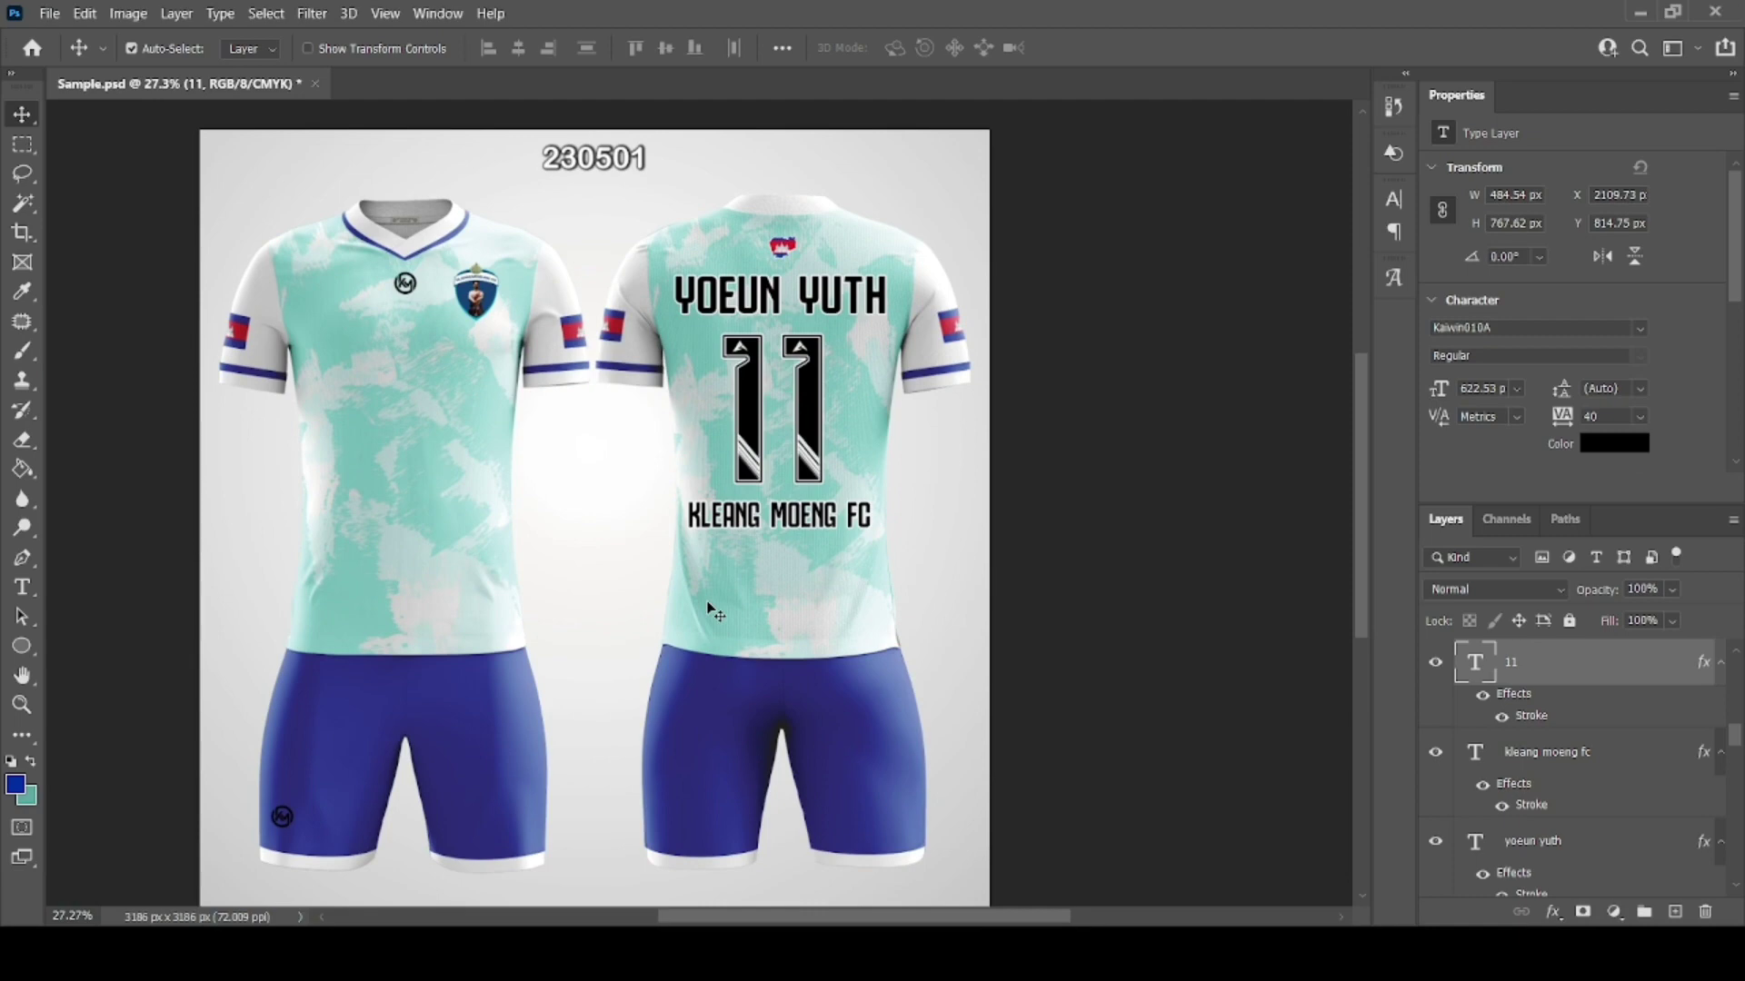
{"action": "left_click", "coordinate": [779, 295]}
{"action": "left_click", "coordinate": [810, 391], "text": "shift"}
{"action": "left_click", "coordinate": [826, 523], "text": "shift"}
{"action": "key", "text": "shift+Up"}
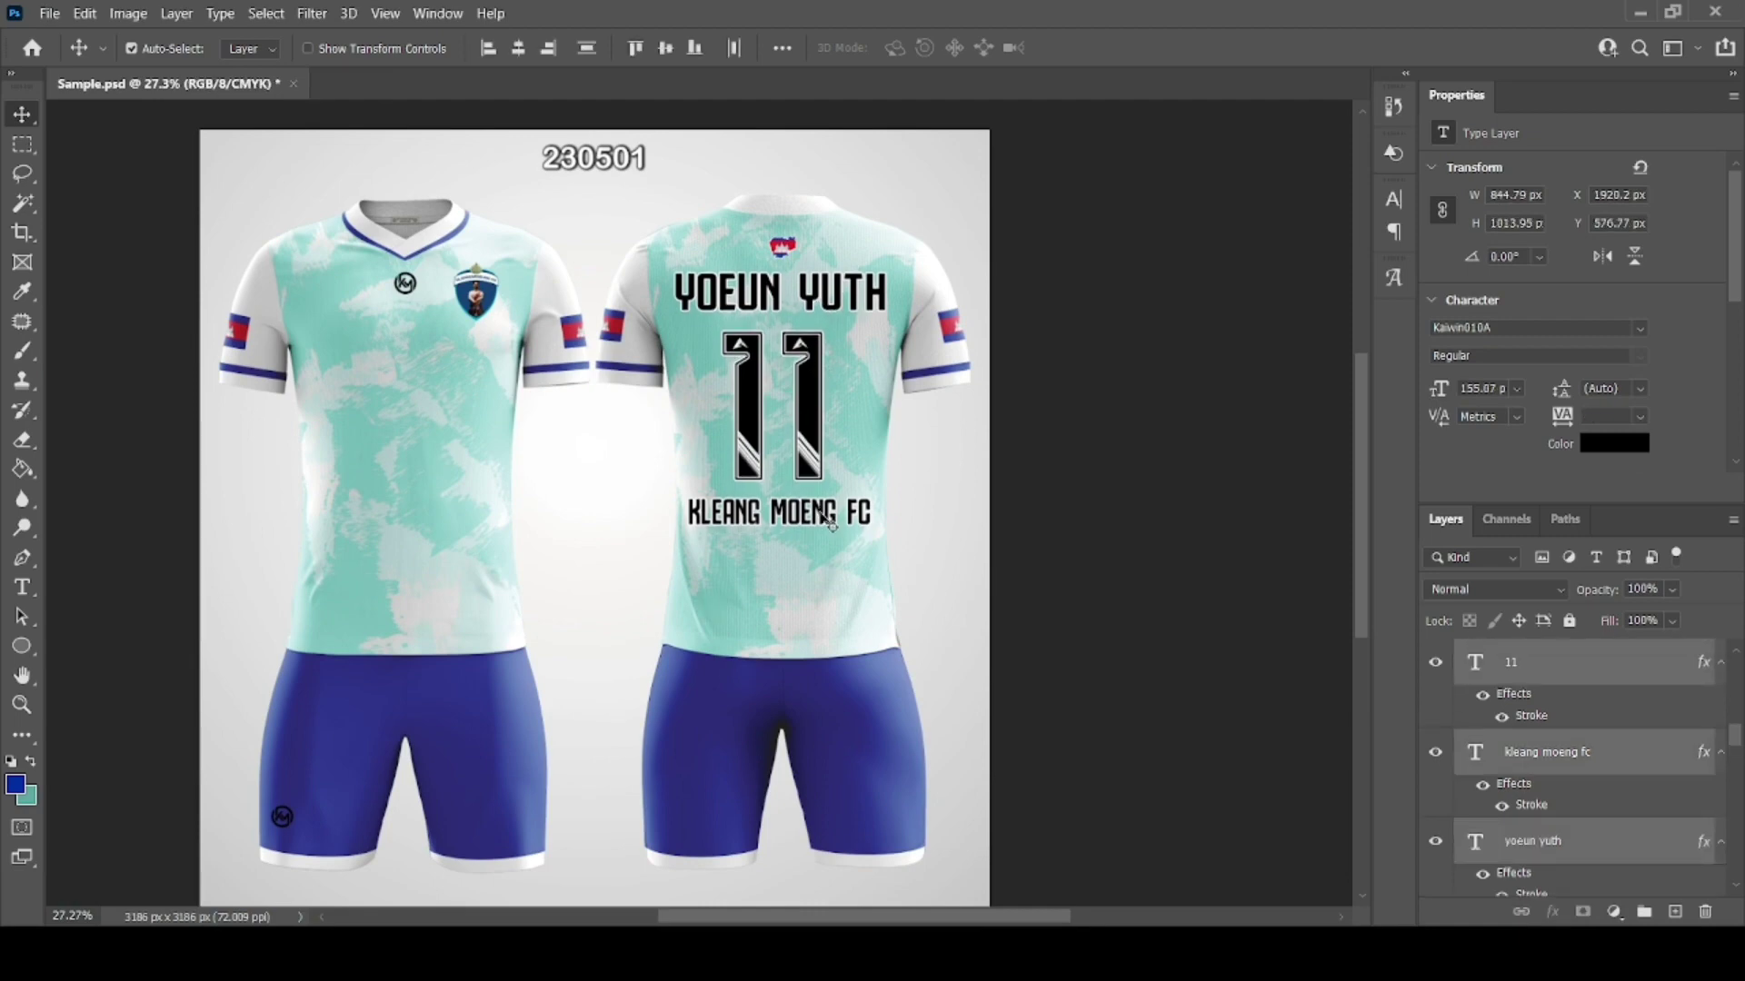
Step: Duplicate the back number 11 layer, rasterize the copy and hide the original text layer
{"action": "left_click", "coordinate": [1532, 660]}
{"action": "right_click", "coordinate": [1532, 657]}
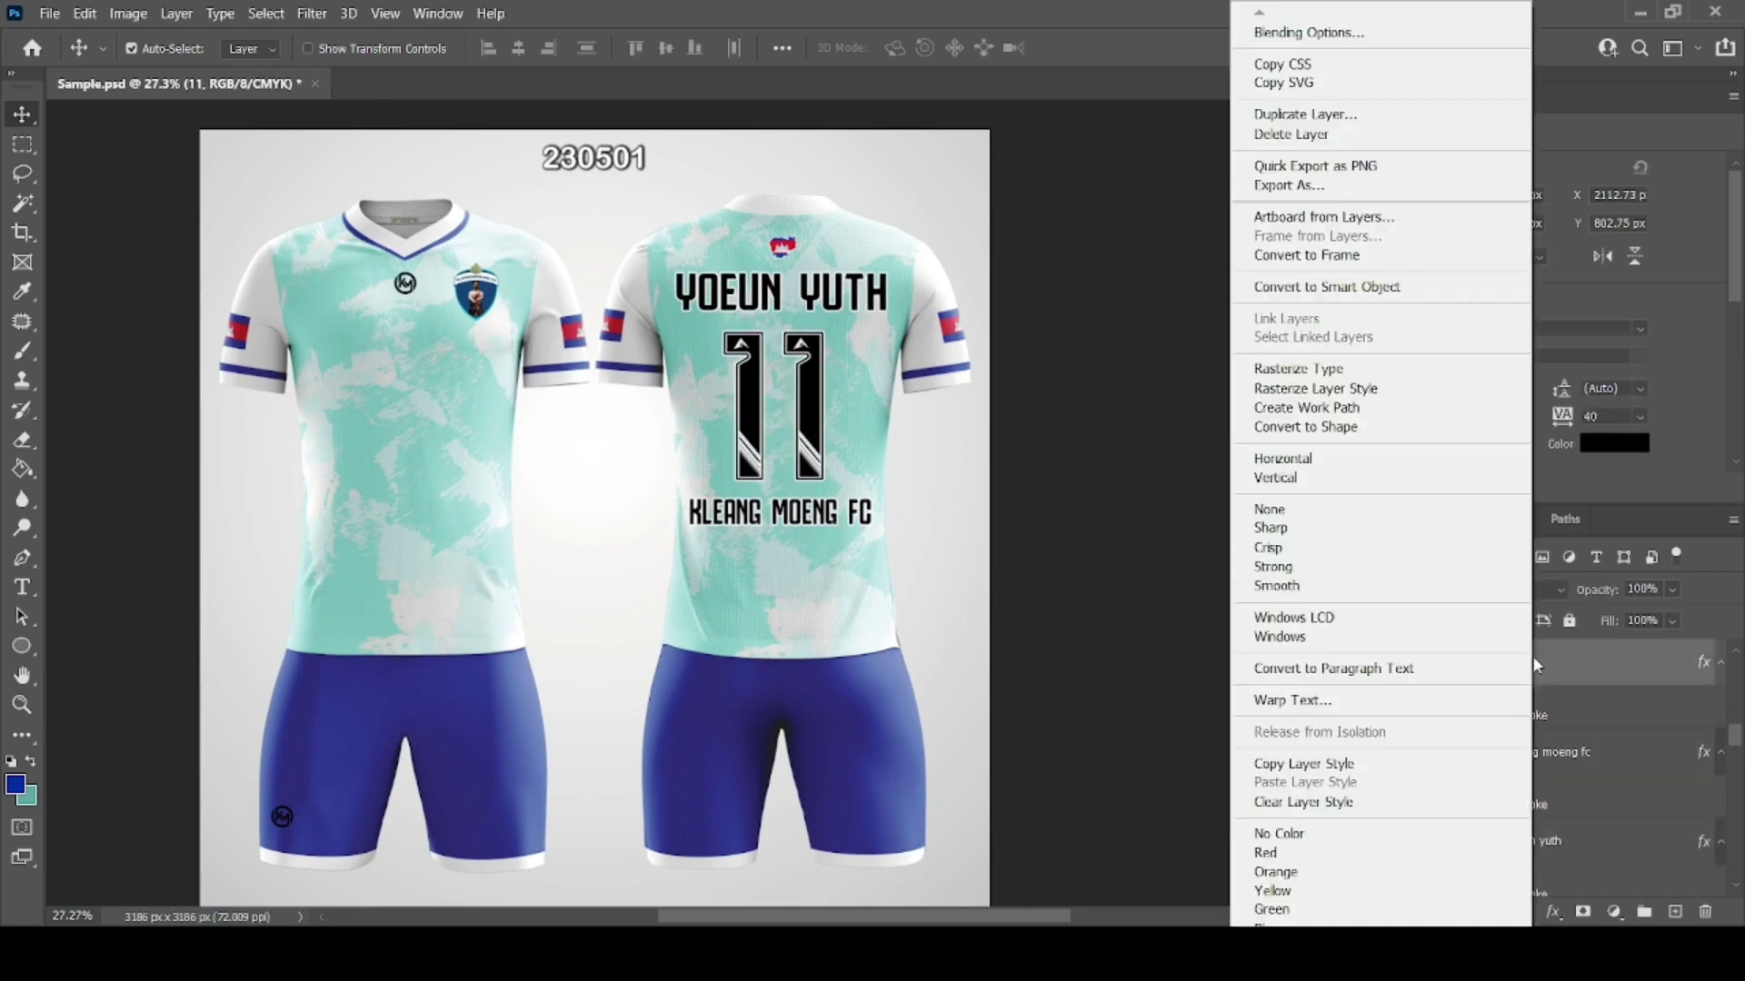
{"action": "right_click", "coordinate": [1565, 658]}
{"action": "left_click", "coordinate": [1305, 113]}
{"action": "key", "text": "Return"}
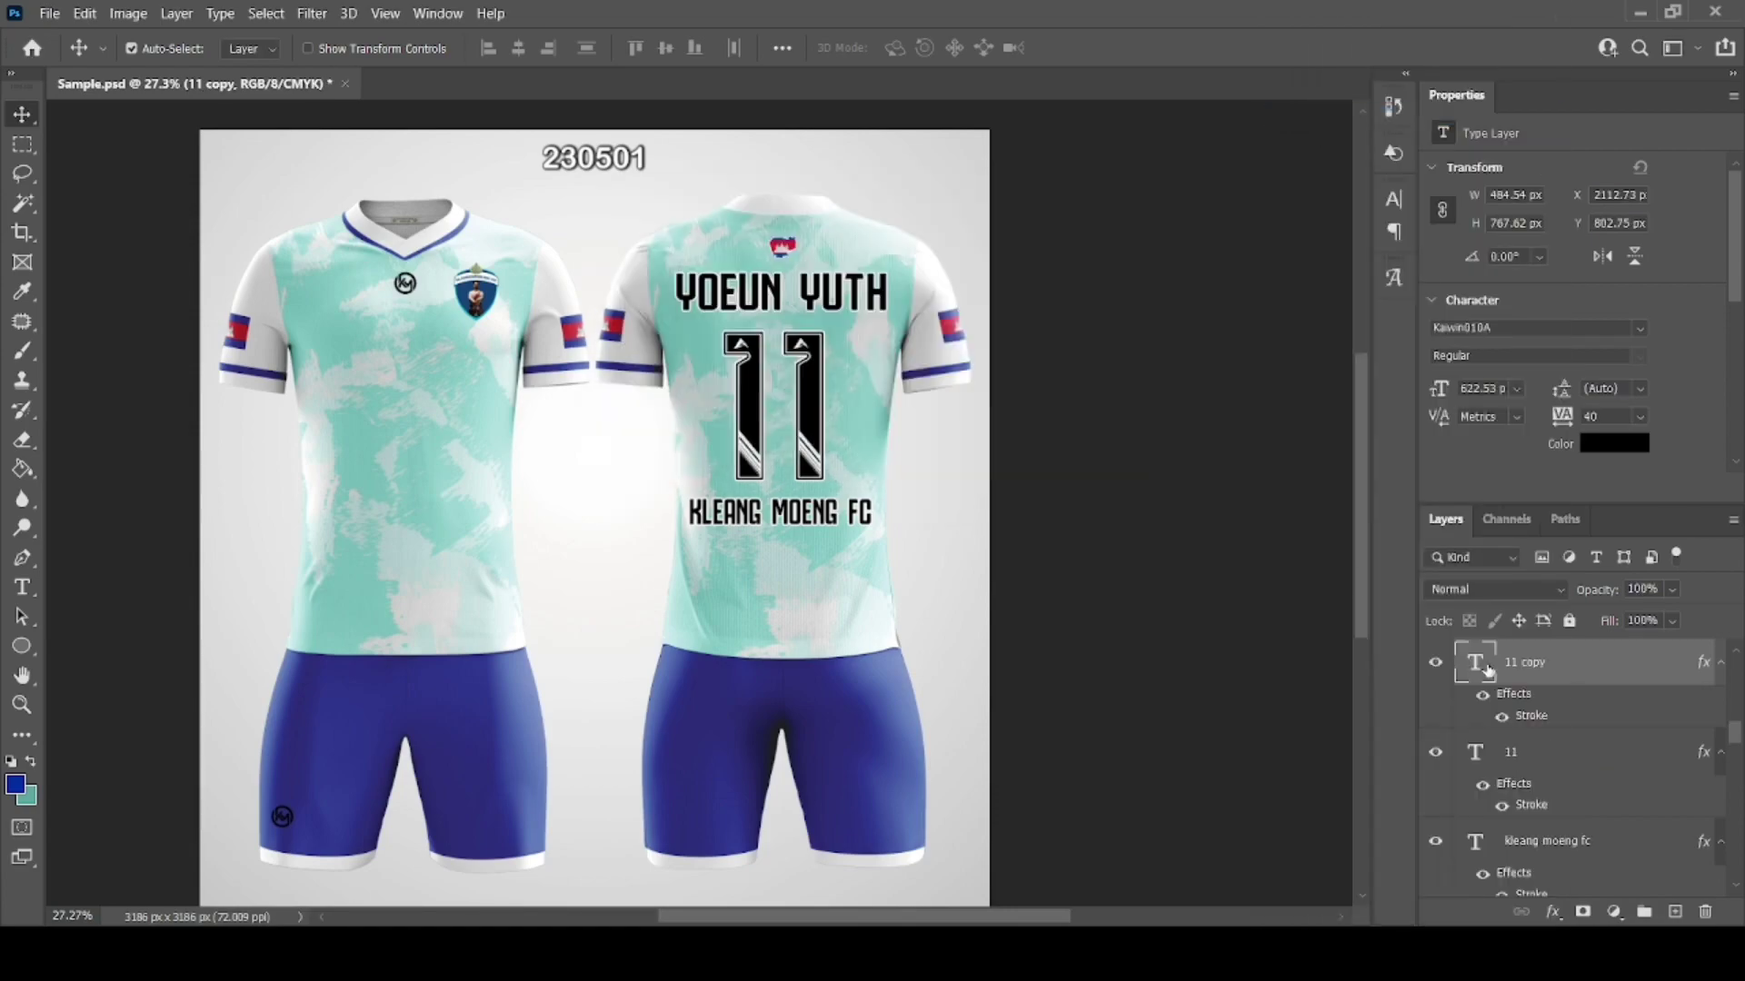
{"action": "right_click", "coordinate": [1527, 671]}
{"action": "left_click", "coordinate": [1290, 368]}
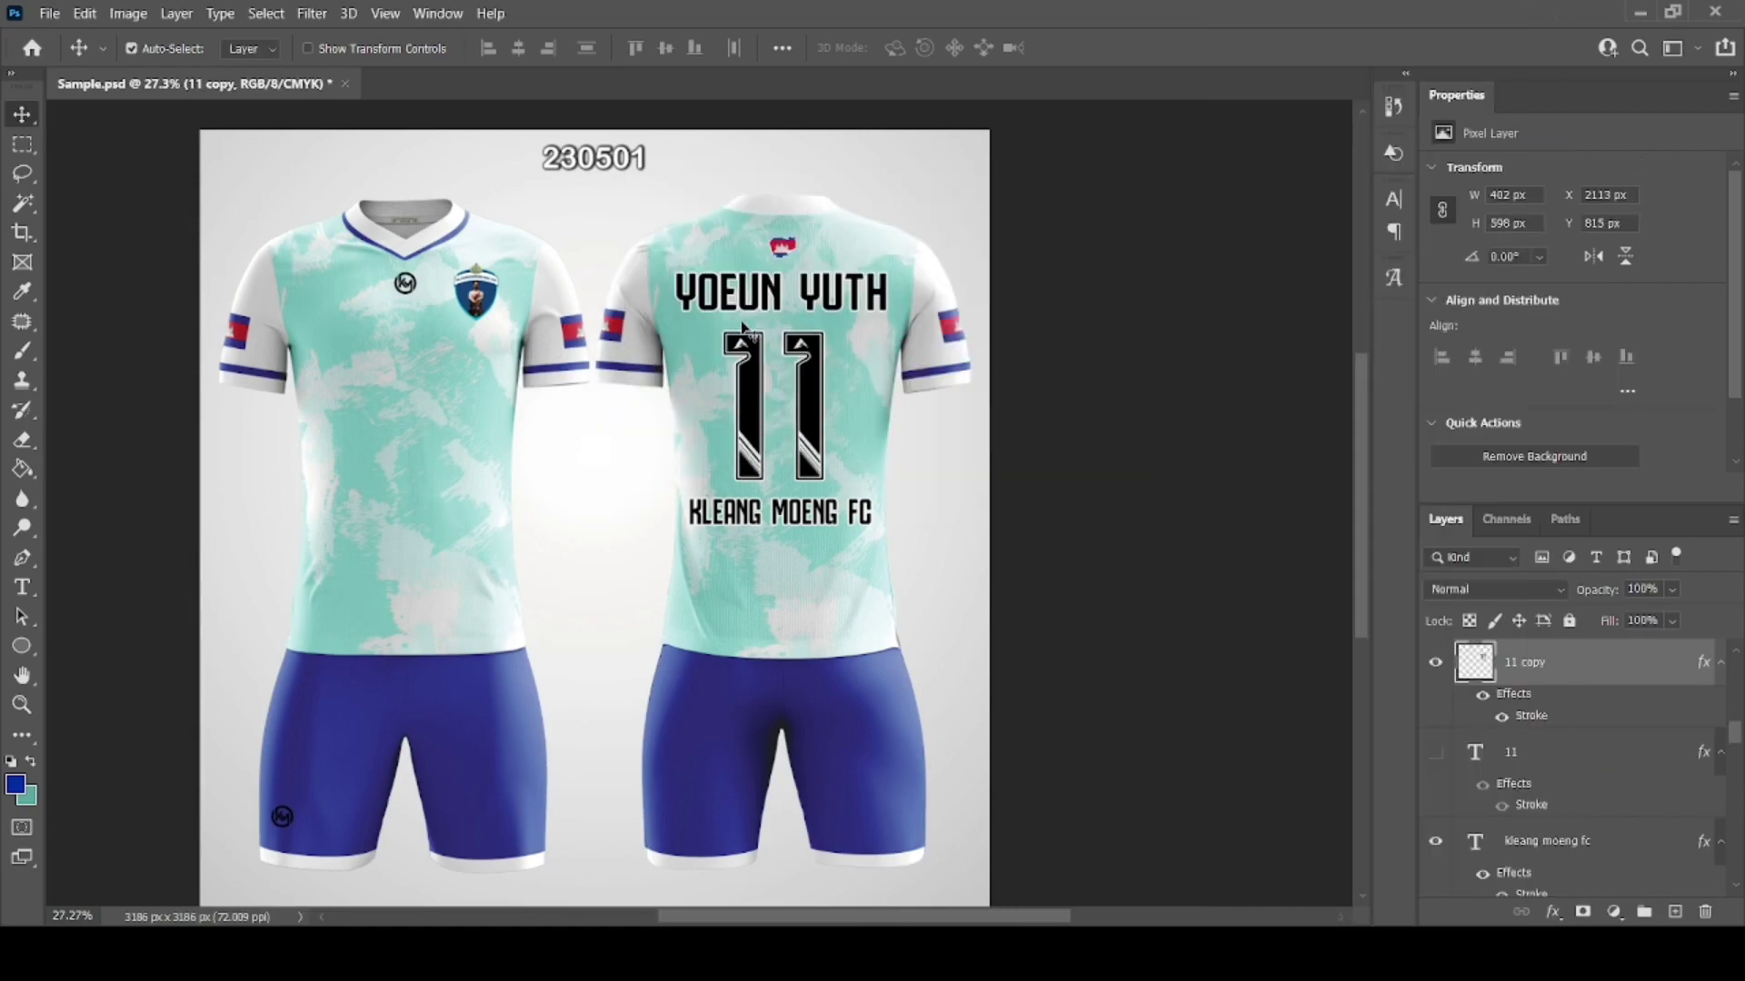
Step: Cover the white triangular logo in the first digit of the back number with a black-filled rectangular selection
{"action": "scroll", "coordinate": [772, 336], "scroll_direction": "up", "scroll_amount": 5}
{"action": "key", "text": "m"}
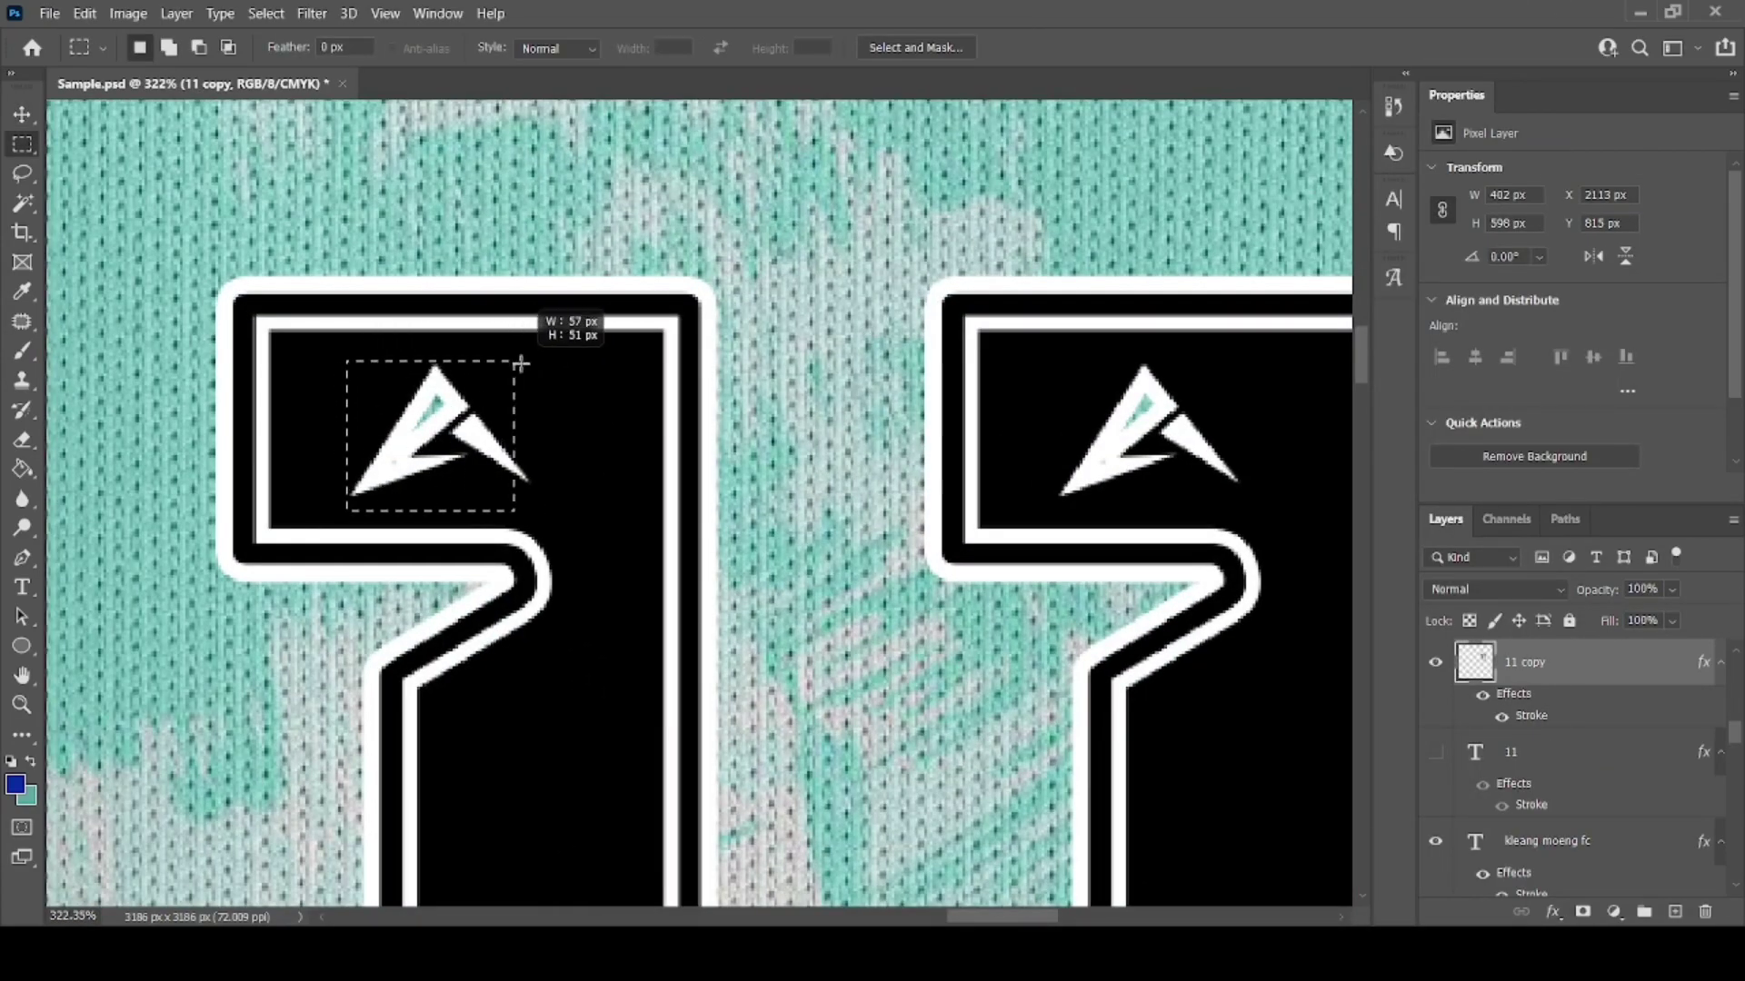
{"action": "left_click", "coordinate": [23, 469]}
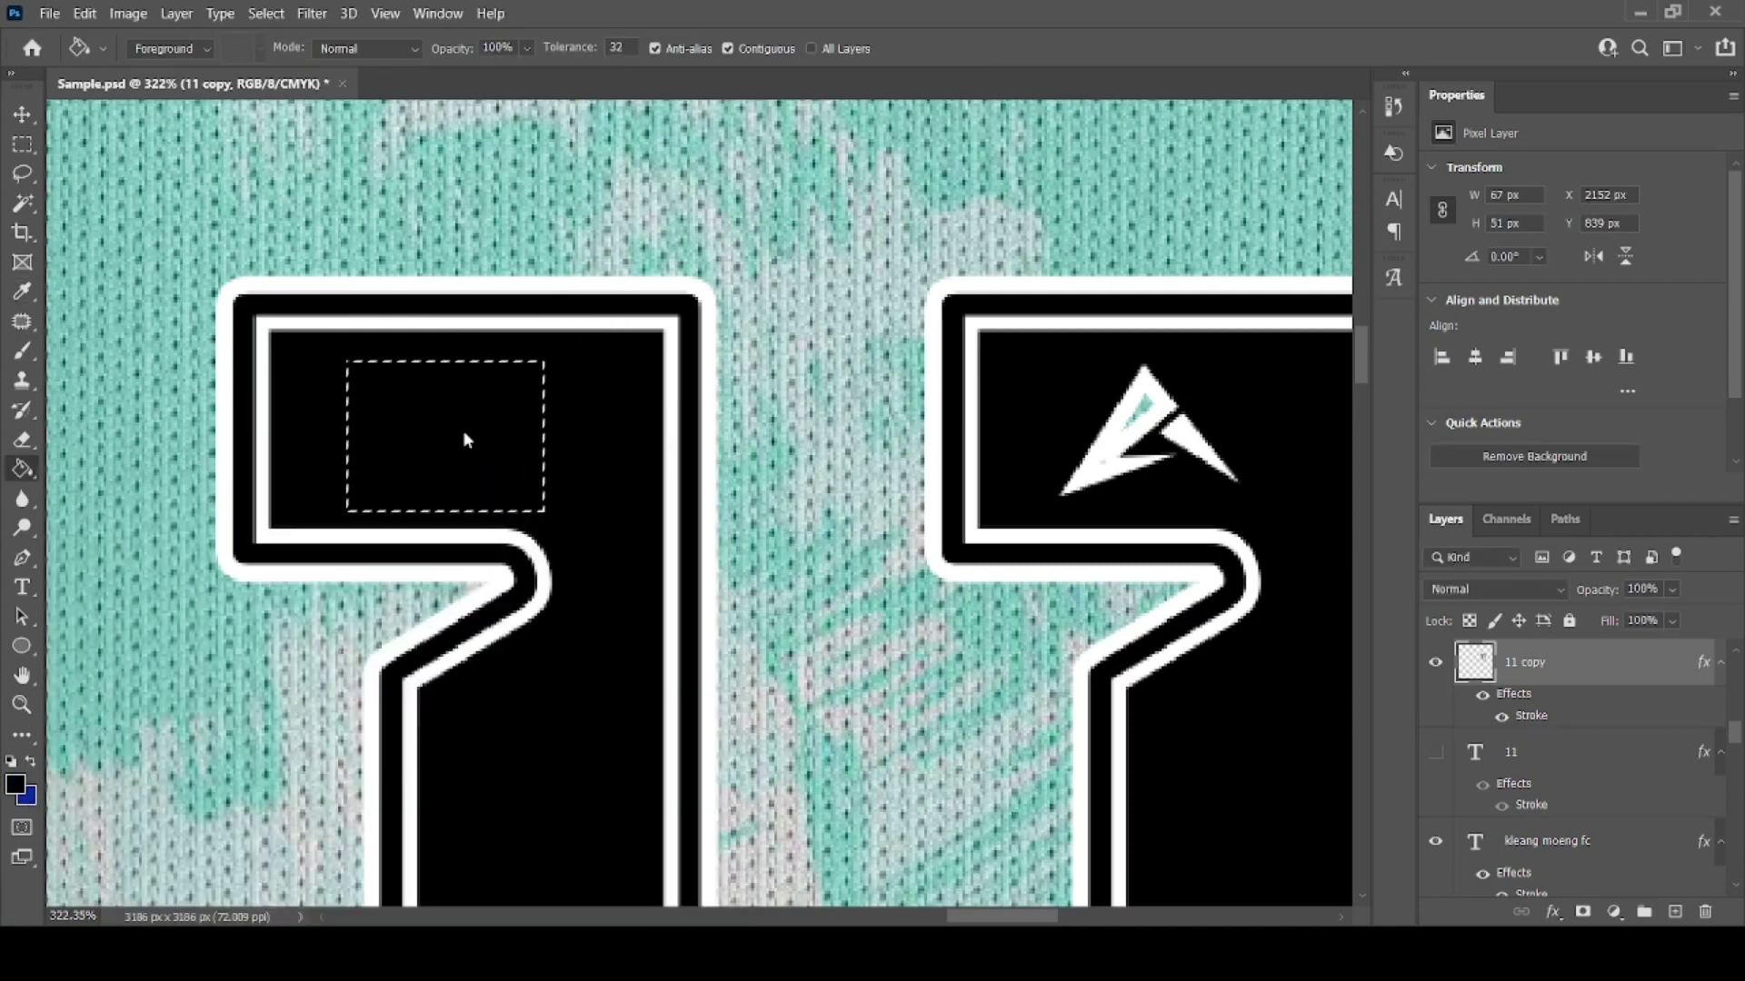
{"action": "key", "text": "ctrl+d"}
Step: Outline the triangular logo in the second digit with a freehand selection and fill it black
{"action": "scroll", "coordinate": [576, 864], "scroll_direction": "right", "scroll_amount": 5}
{"action": "key", "text": "l"}
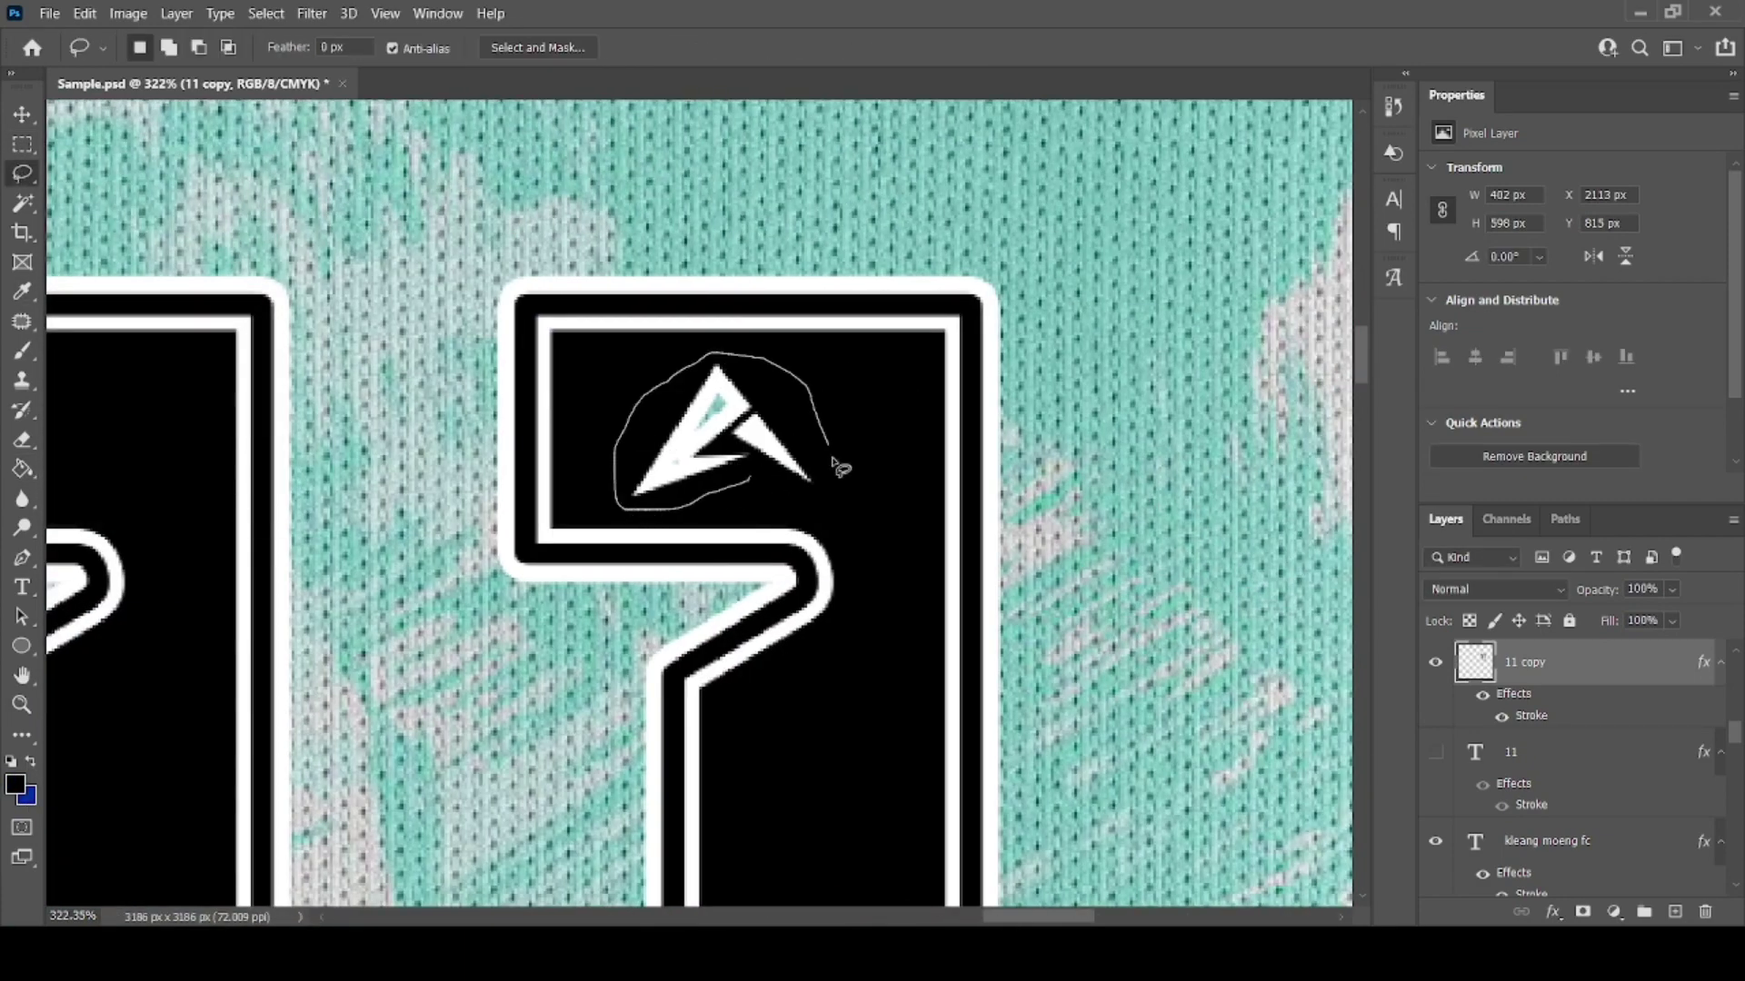
{"action": "key", "text": "g"}
{"action": "left_click", "coordinate": [697, 454]}
{"action": "key", "text": "ctrl+0"}
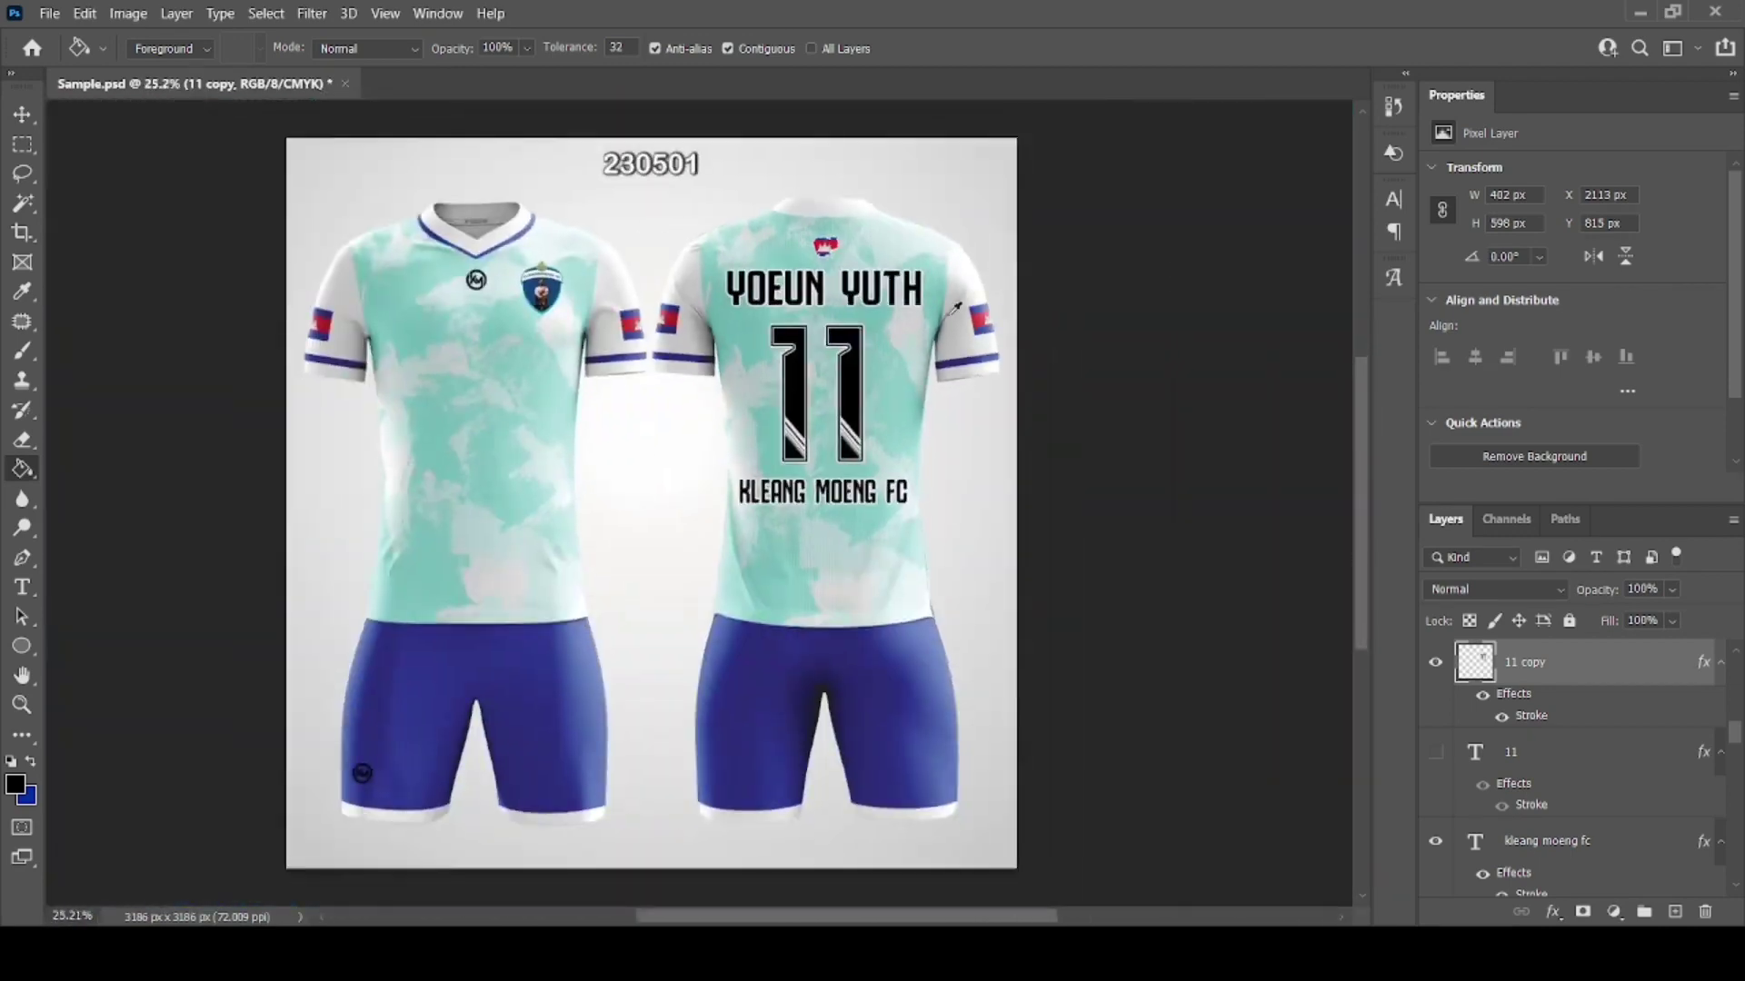
Step: Place a copy of the number 11 on the front shirt's chest beside the round logo, scaled to about 140 × 210 px
{"action": "key", "text": "v"}
{"action": "left_click", "coordinate": [1550, 845]}
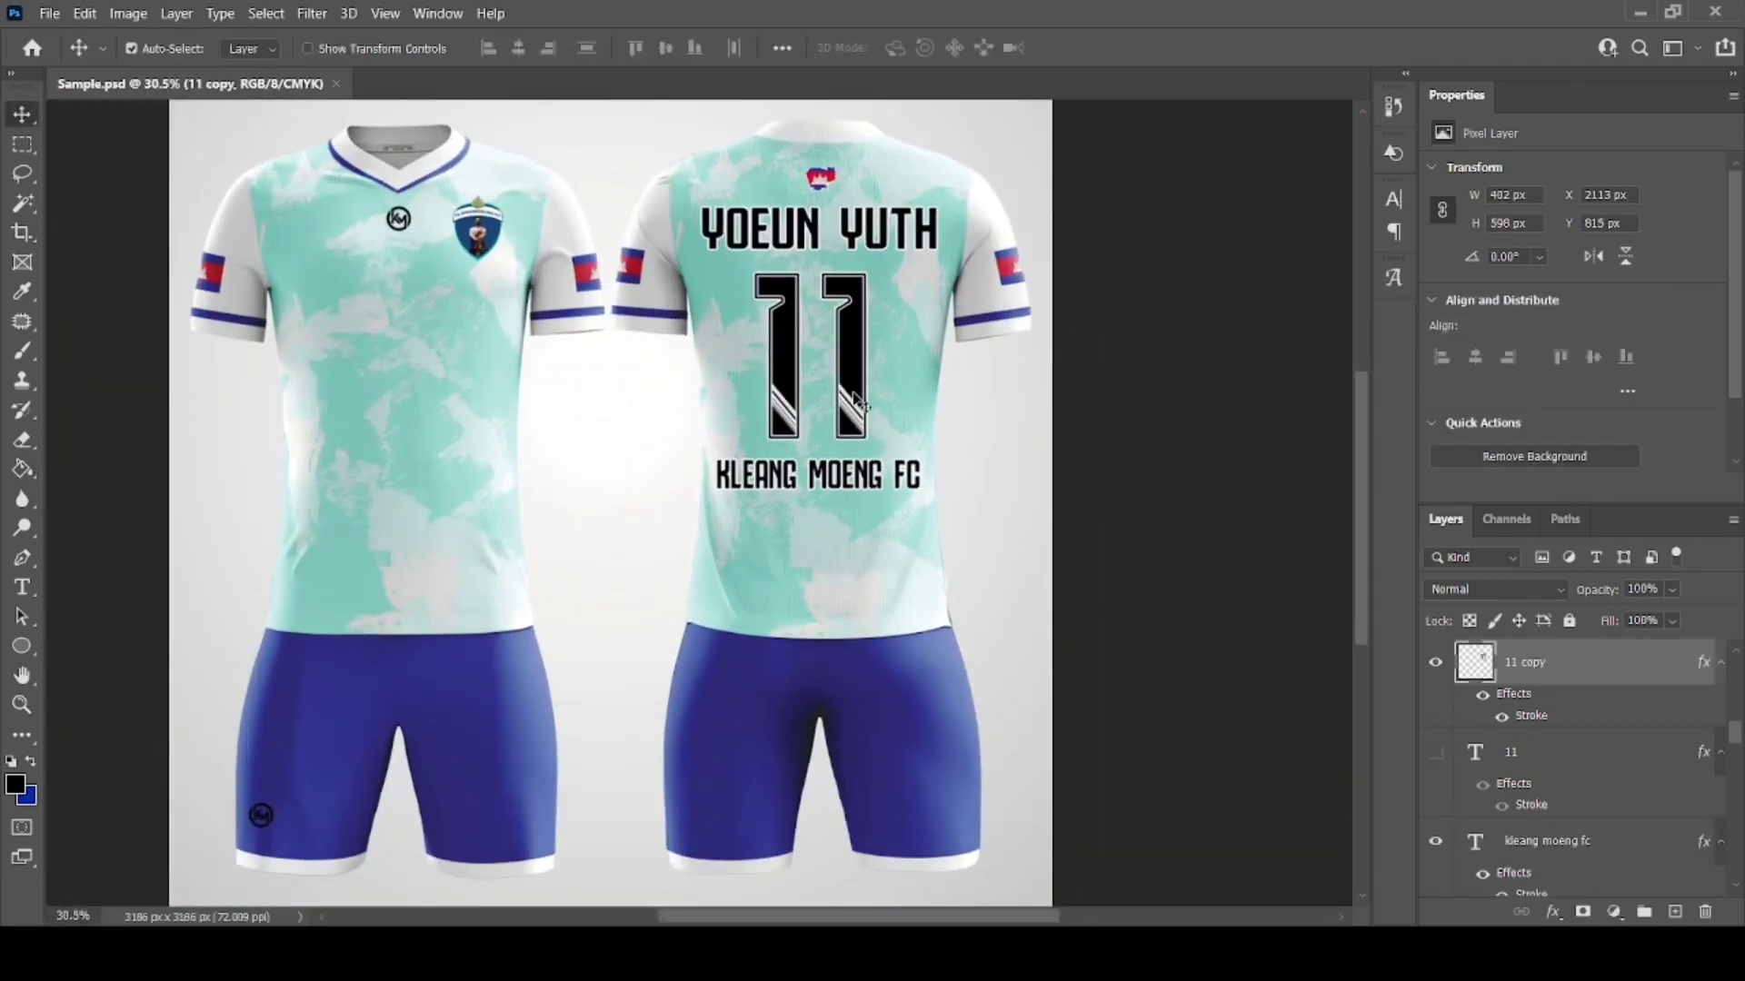
{"action": "left_click_drag", "start_coordinate": [800, 350], "coordinate": [234, 252]}
{"action": "key", "text": "ctrl+t"}
{"action": "left_click_drag", "start_coordinate": [331, 370], "coordinate": [332, 300]}
{"action": "key", "text": "Return"}
{"action": "key", "text": "ctrl+t"}
{"action": "key", "text": "Return"}
{"action": "scroll", "coordinate": [340, 195], "scroll_direction": "up", "scroll_amount": 5}
{"action": "scroll", "coordinate": [240, 182], "scroll_direction": "down", "scroll_amount": 4}
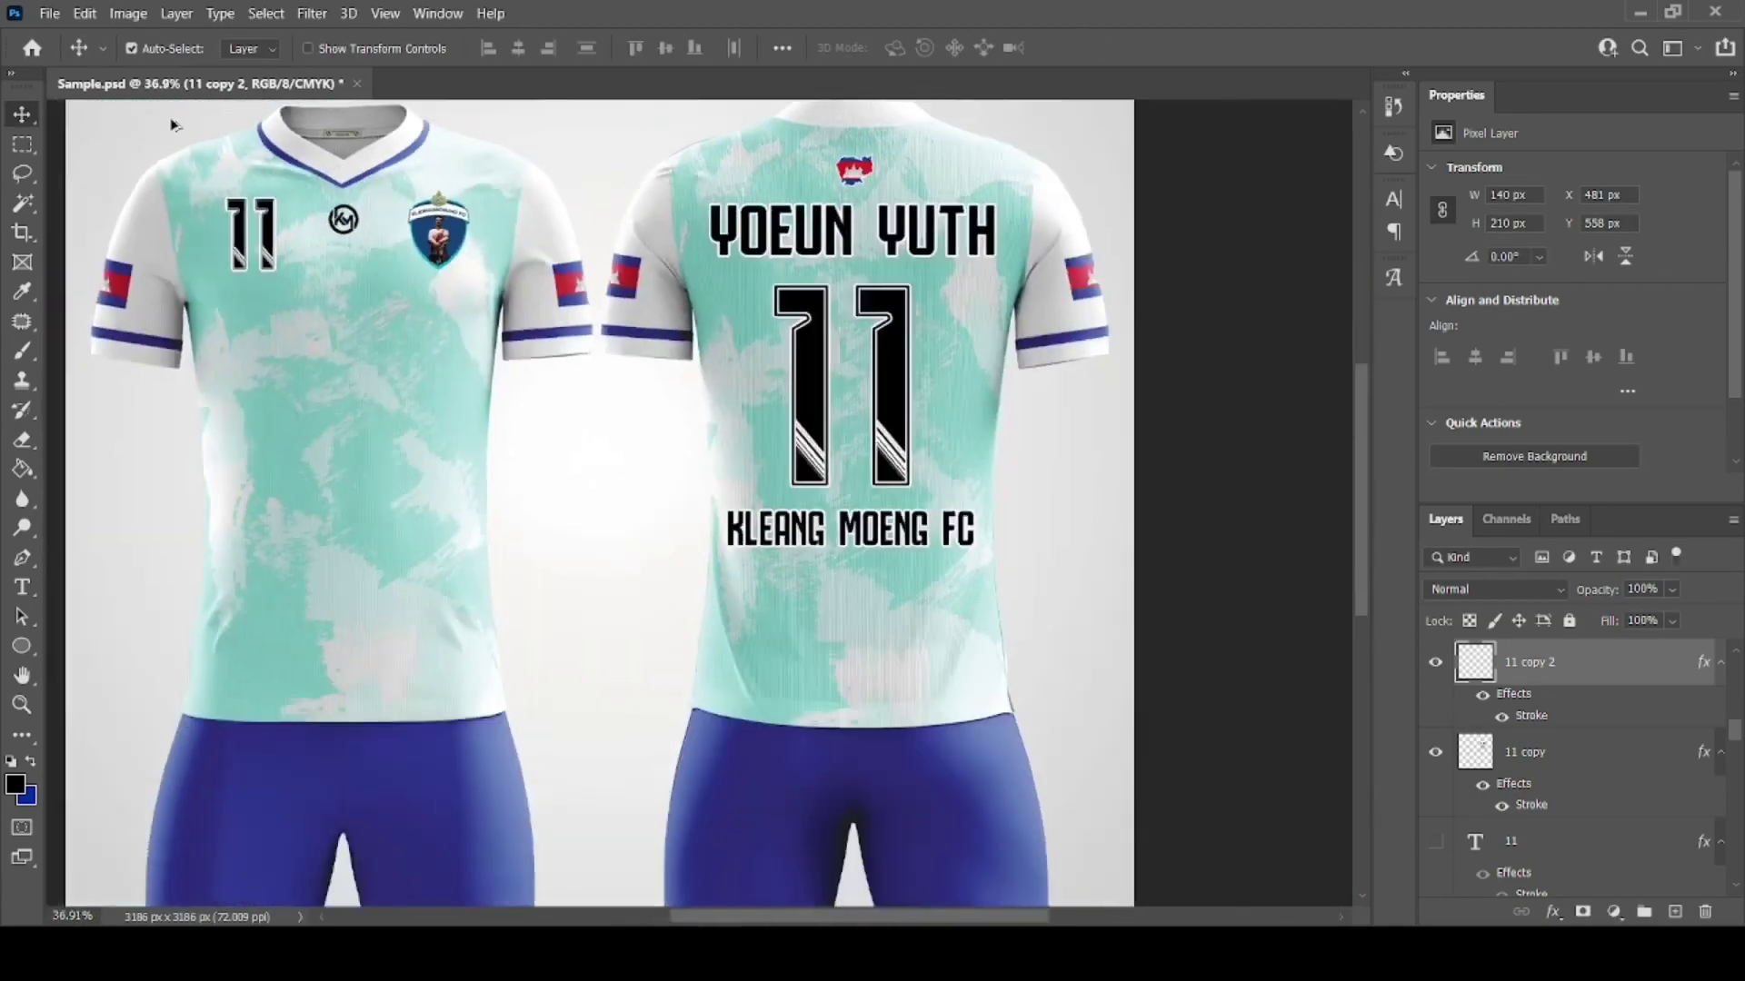
Step: Copy the chest number 11 to the lower front of the shorts, opposite the round logo, and enlarge it to about 172 × 256 px
{"action": "scroll", "coordinate": [564, 693], "scroll_direction": "down", "scroll_amount": 2}
{"action": "left_click_drag", "start_coordinate": [279, 234], "coordinate": [446, 785]}
{"action": "key", "text": "ctrl+t"}
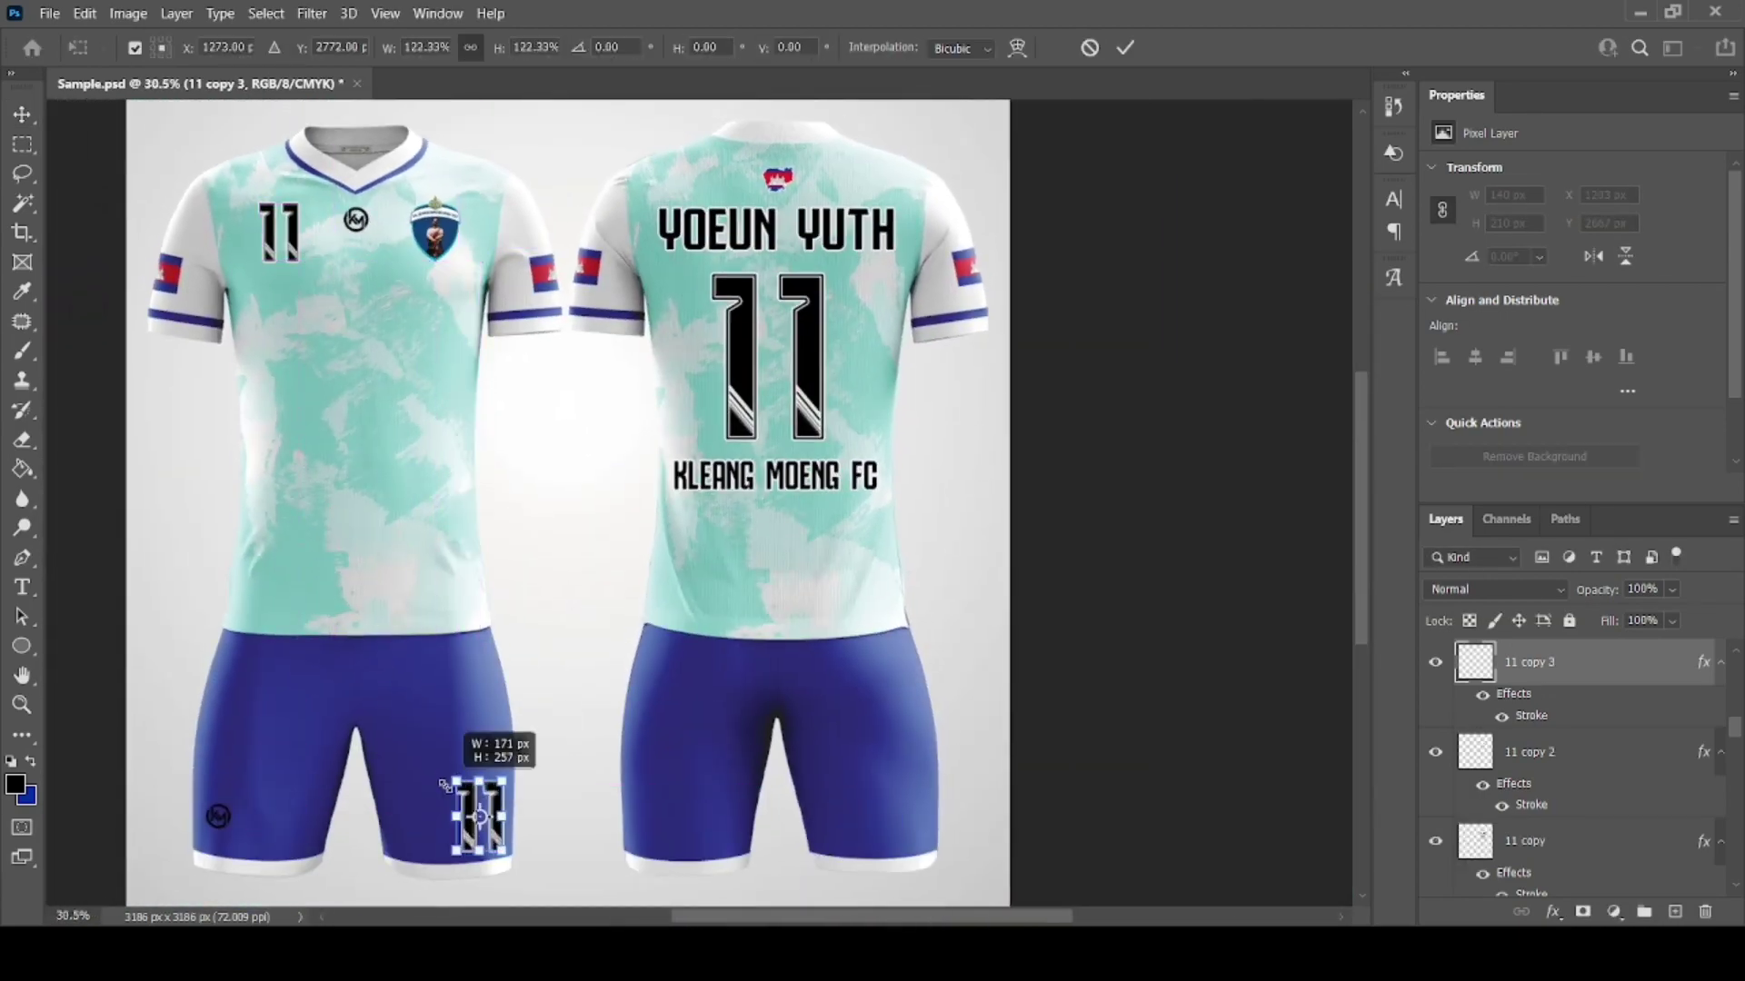
{"action": "key", "text": "Return"}
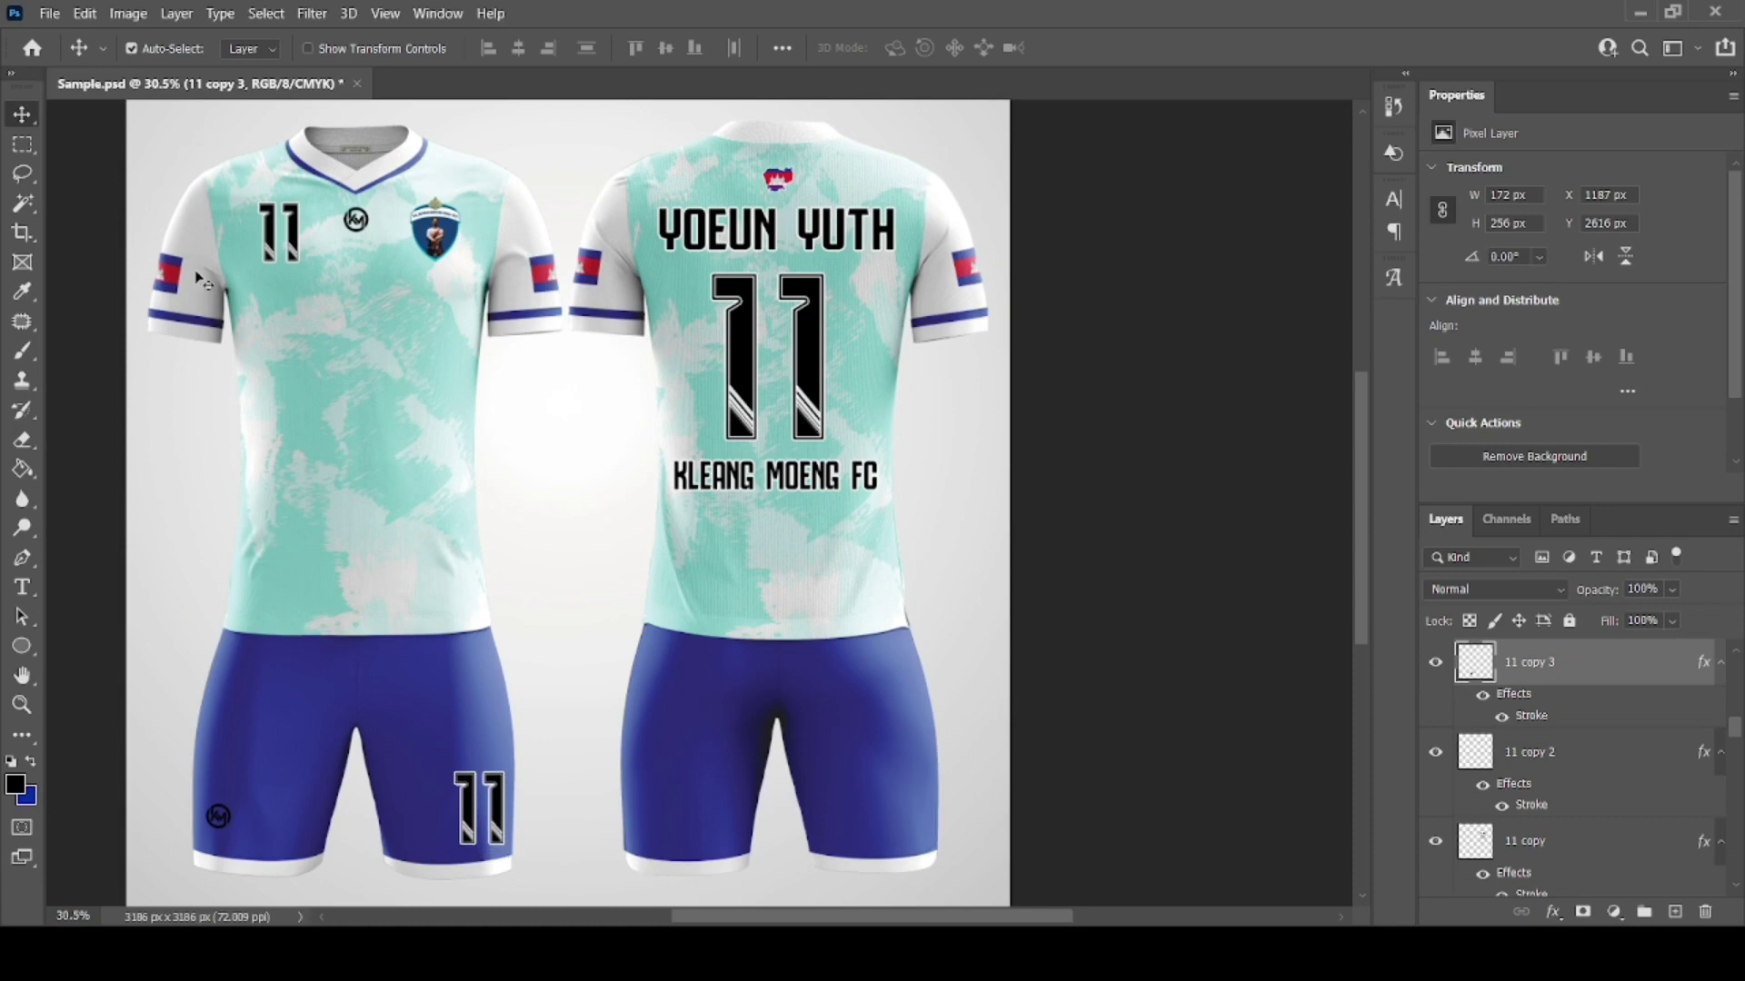
Step: Save a PNG copy of the mockup as Sample copy in the 2023-05 folder
{"action": "left_click", "coordinate": [49, 13]}
{"action": "left_click", "coordinate": [100, 288]}
{"action": "left_click", "coordinate": [500, 452]}
{"action": "left_click", "coordinate": [194, 542]}
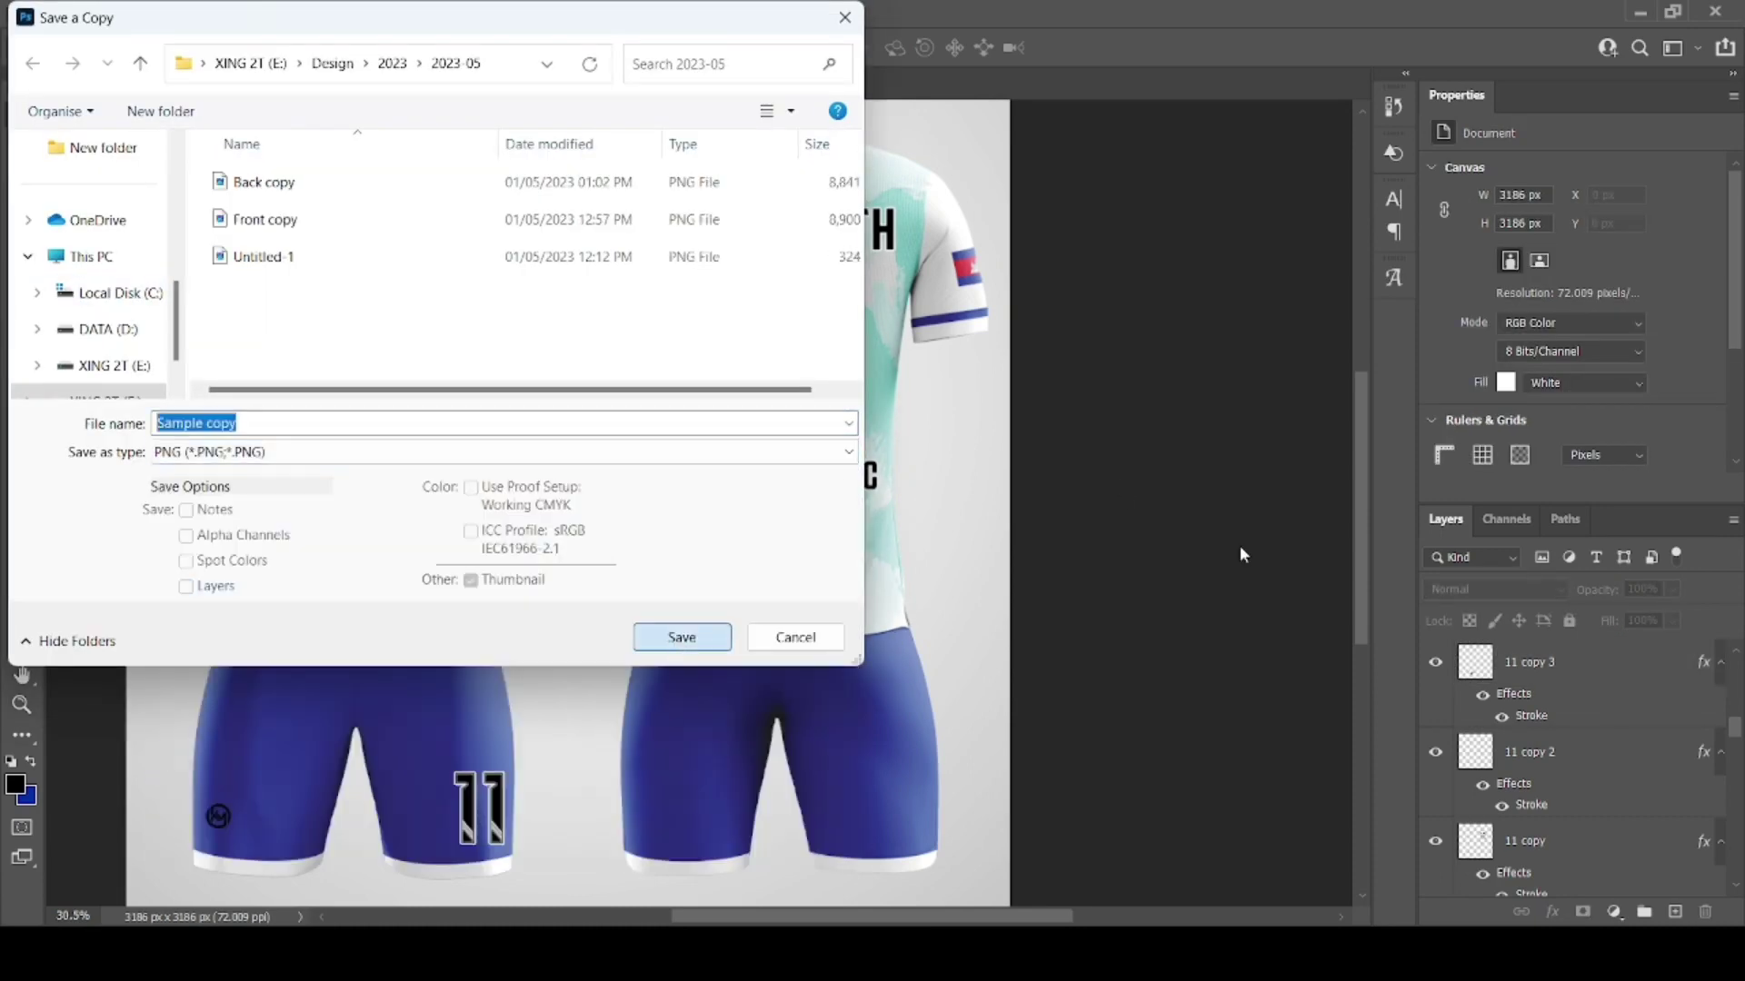
{"action": "key", "text": "Return"}
Step: Select the layer holding the front shirt's chest number 11
{"action": "left_click_drag", "start_coordinate": [903, 918], "coordinate": [865, 921]}
{"action": "left_click", "coordinate": [1565, 769]}
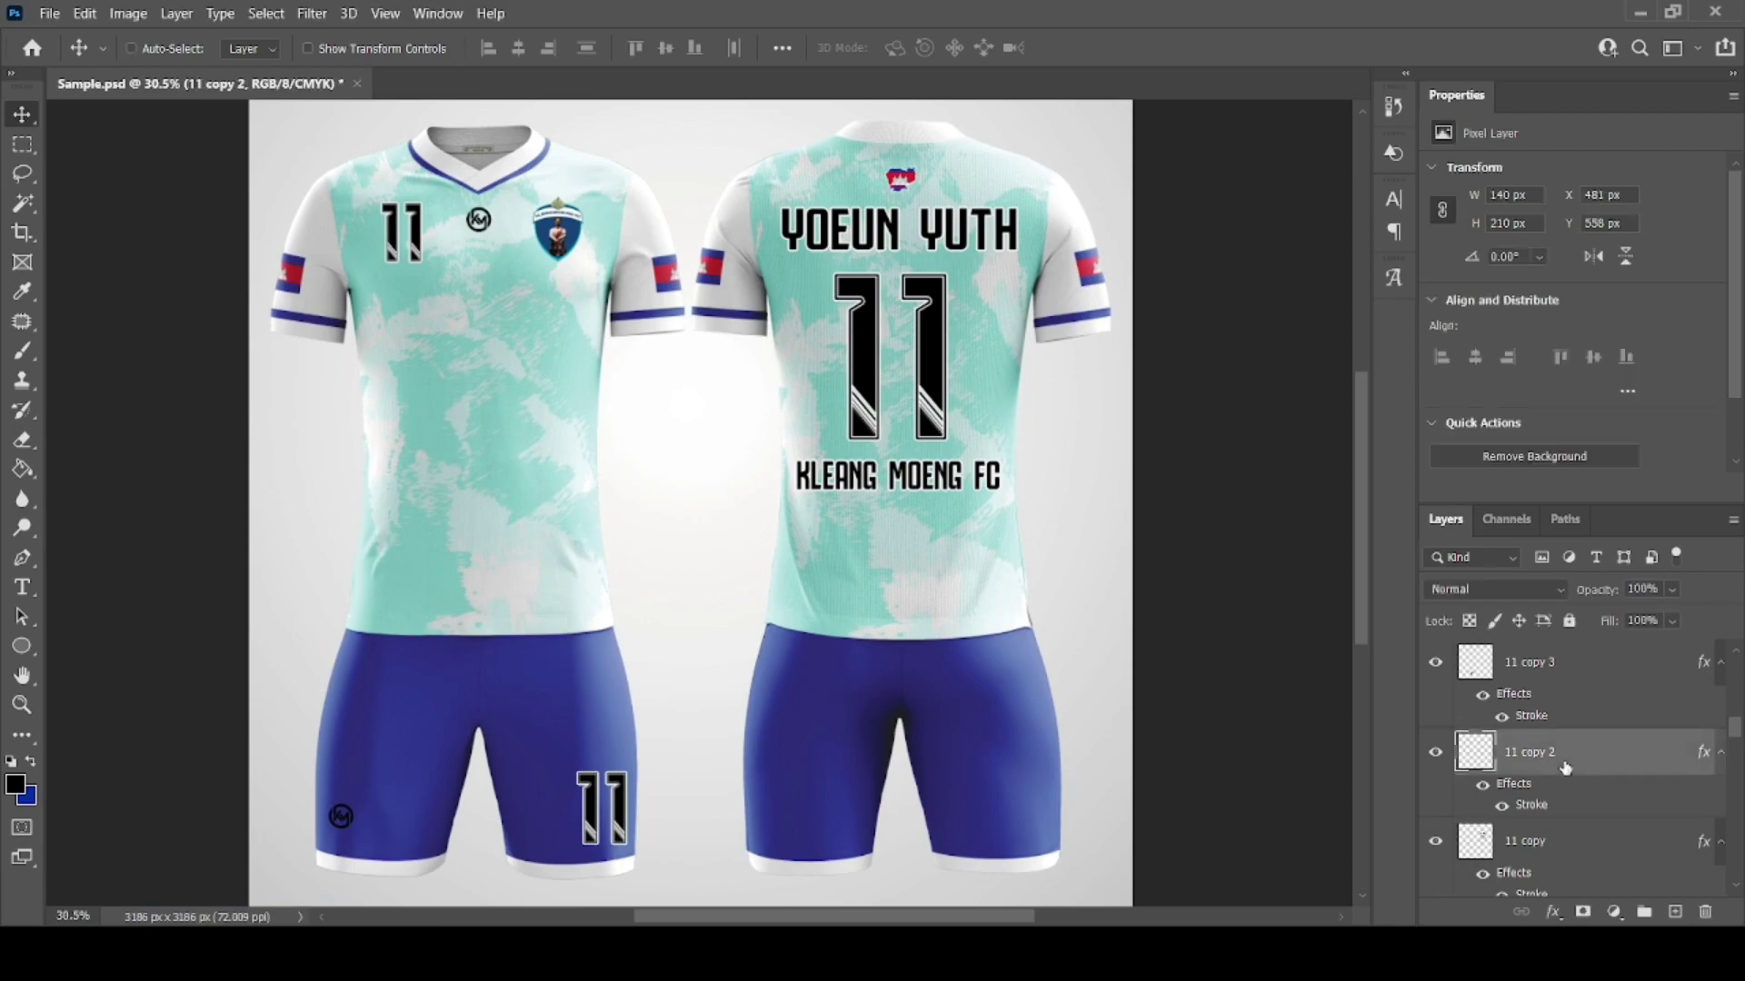